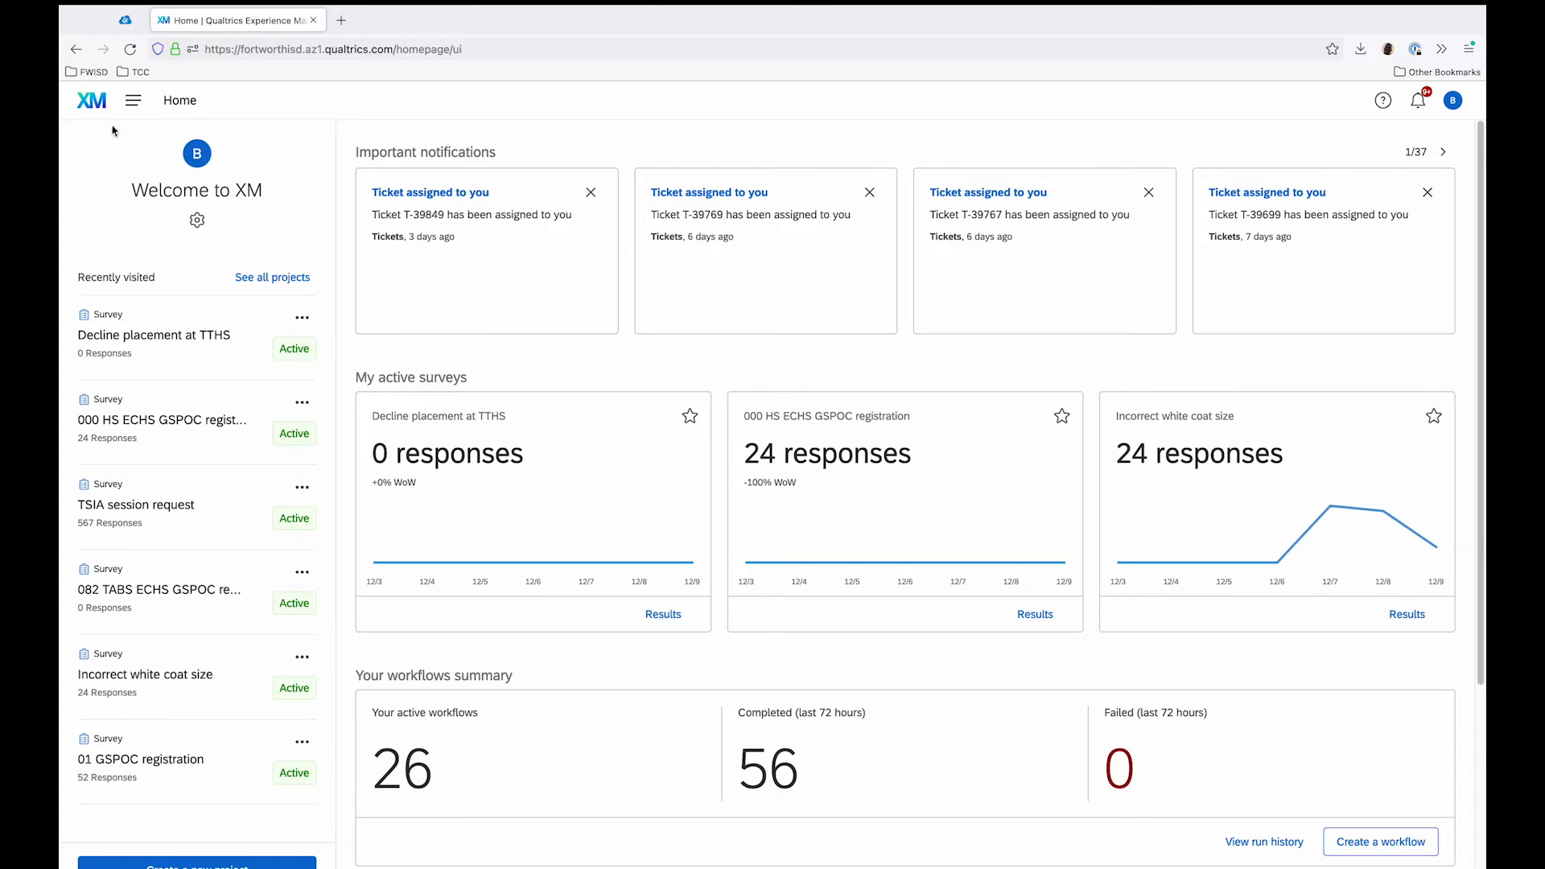
Step: Open the survey library and switch it to the GSPOC group library
left_click(133, 100)
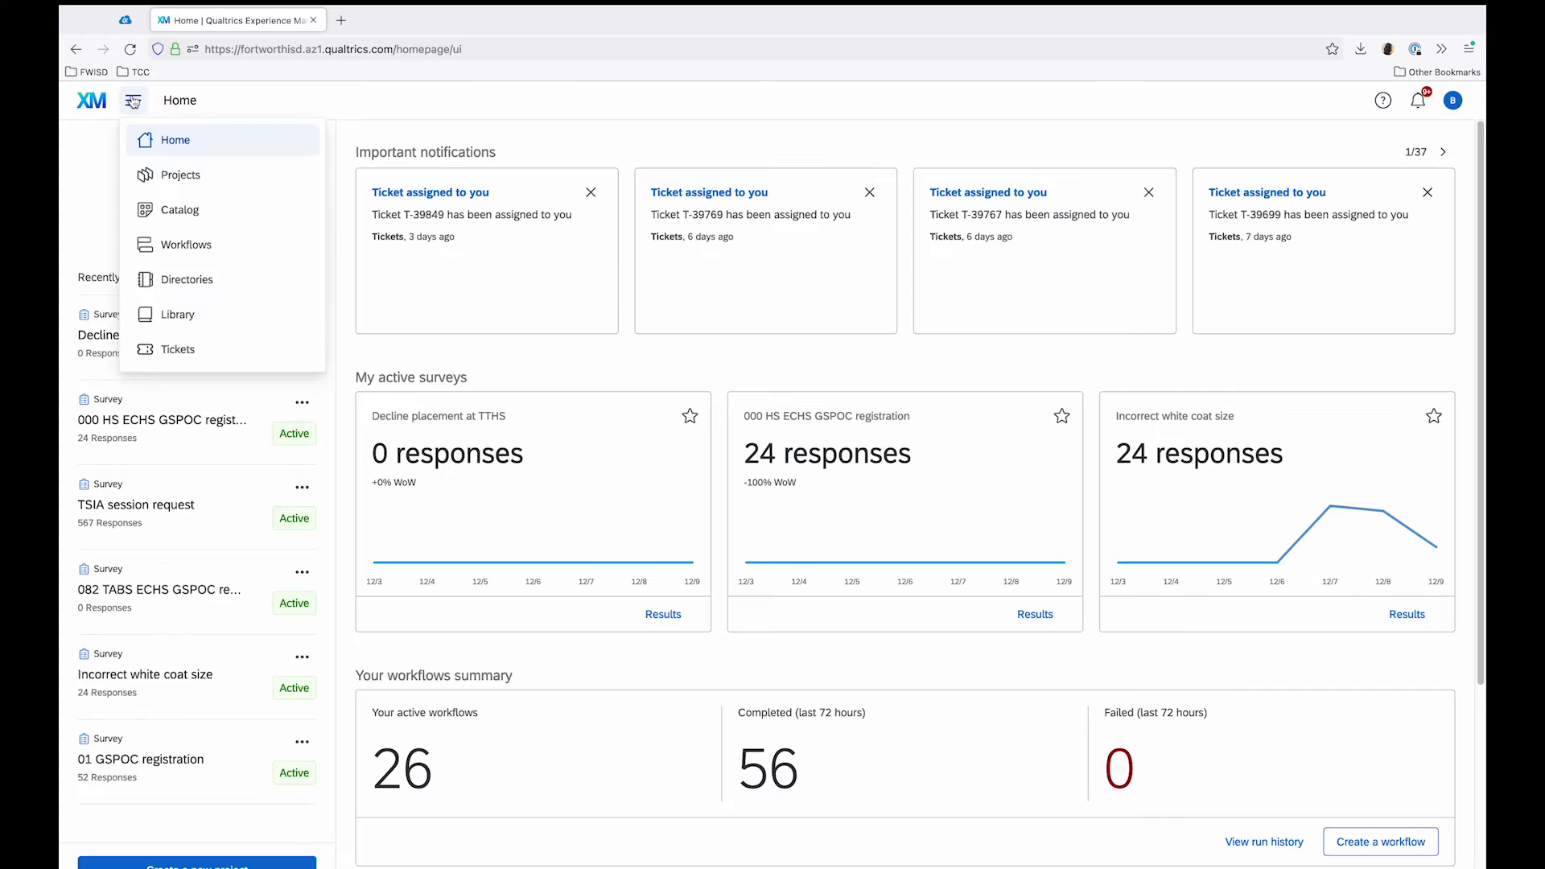
left_click(249, 312)
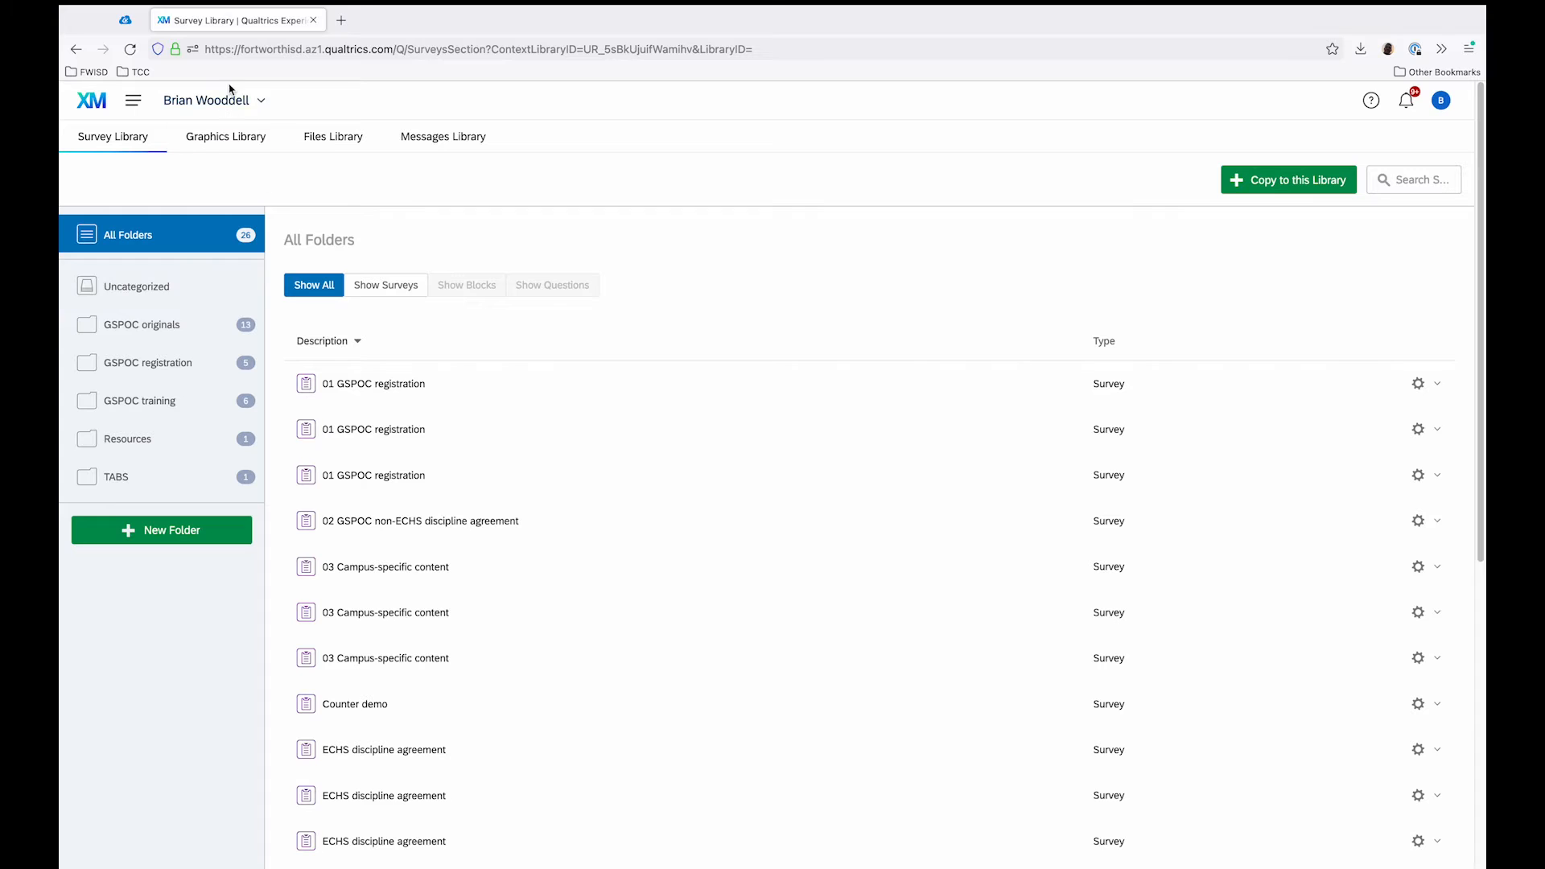
left_click(262, 103)
left_click(294, 177)
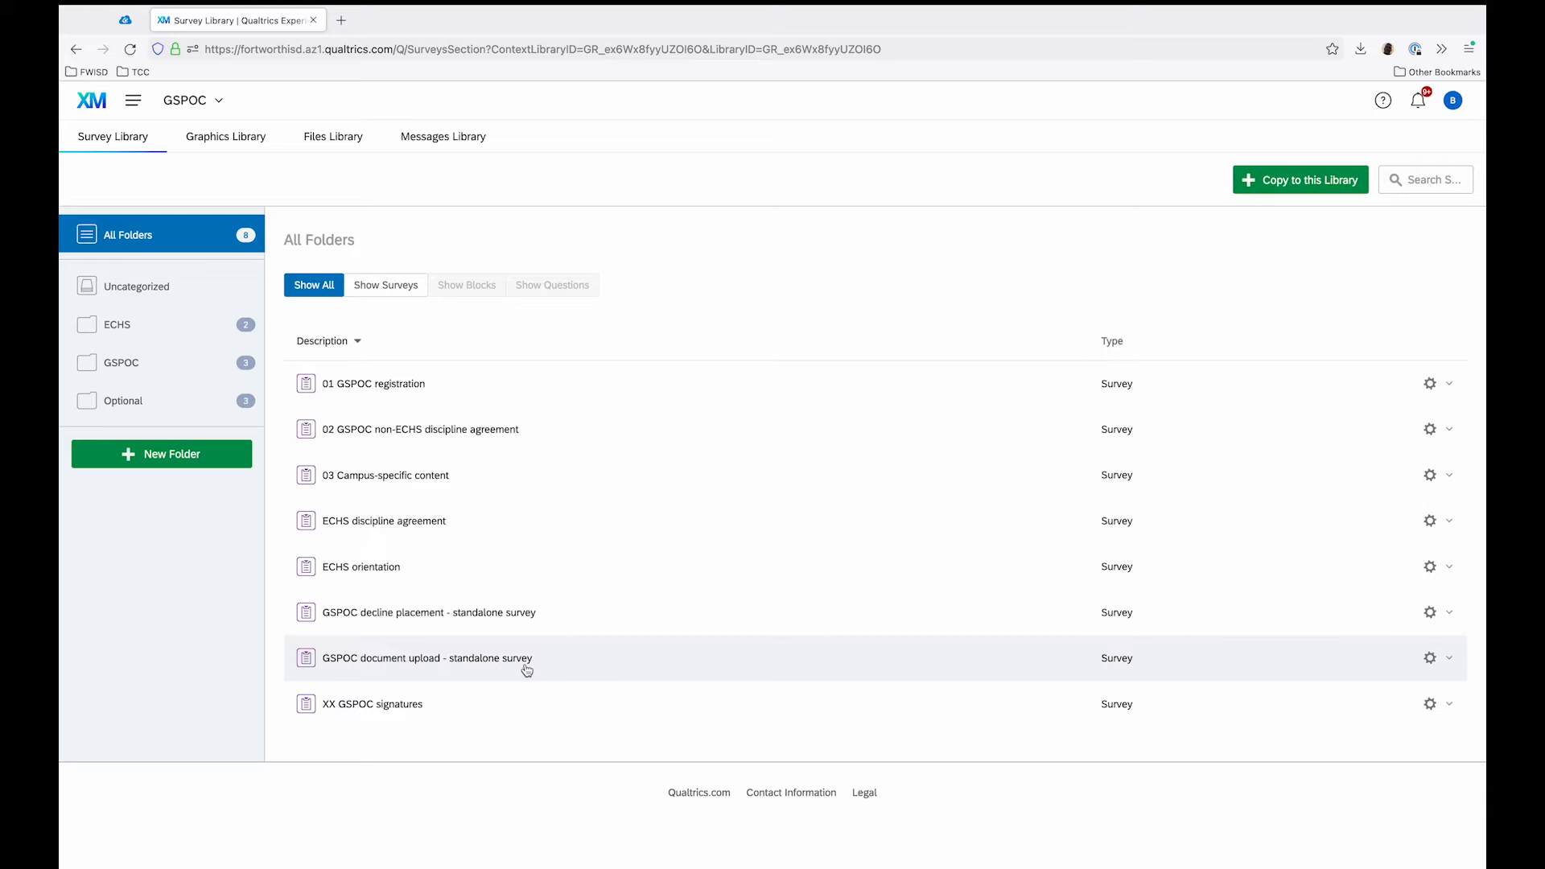
Step: Copy the "GSPOC document upload - standalone survey" into the GSPOC training folder of the personal library
left_click(1434, 669)
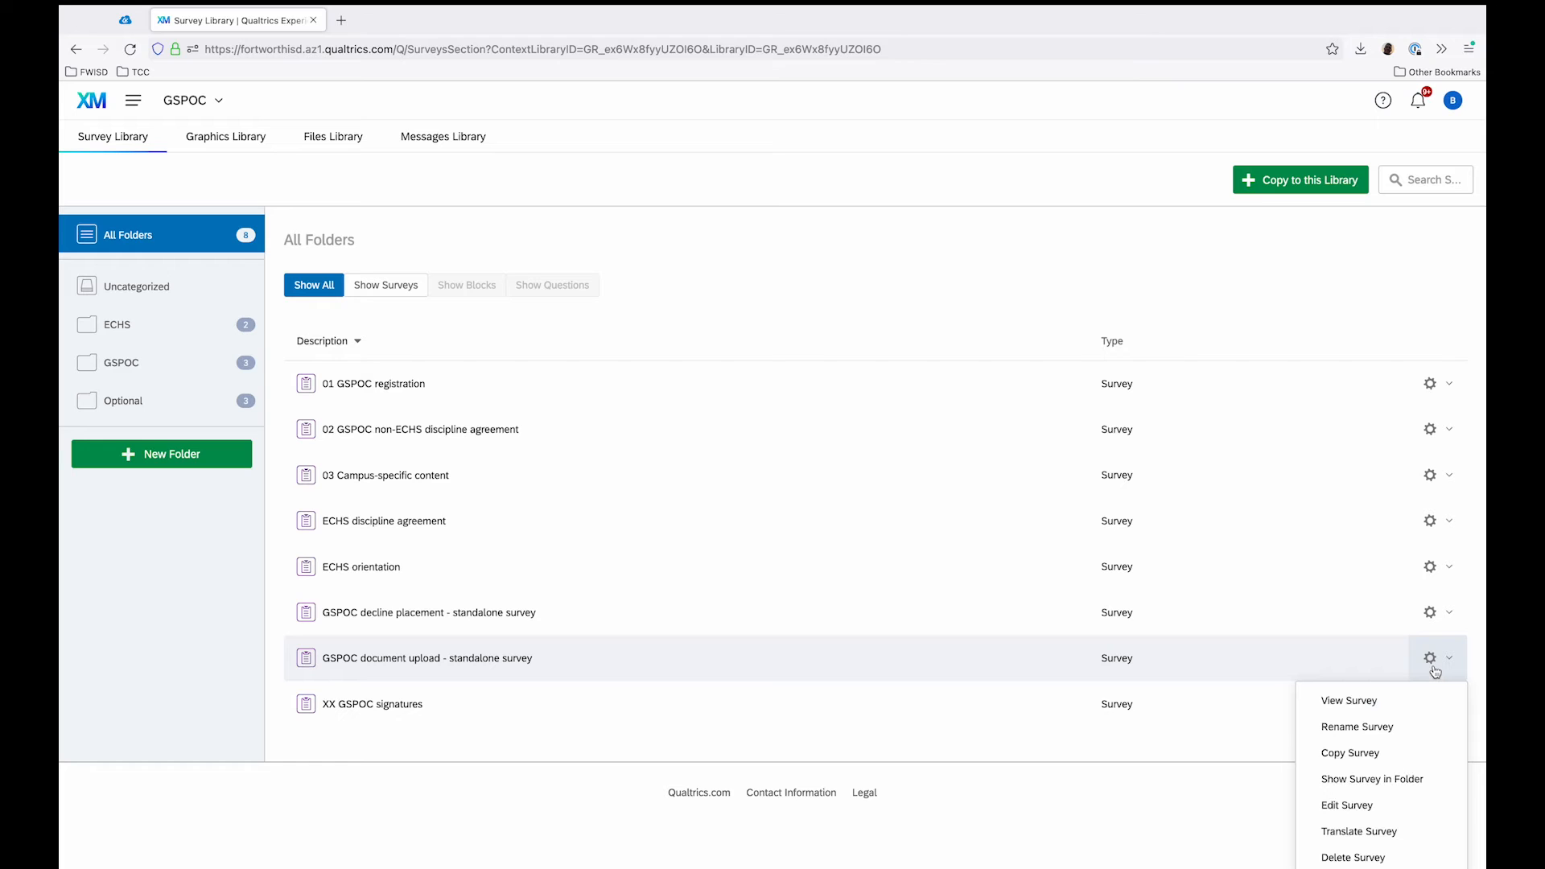
left_click(1405, 753)
left_click(897, 445)
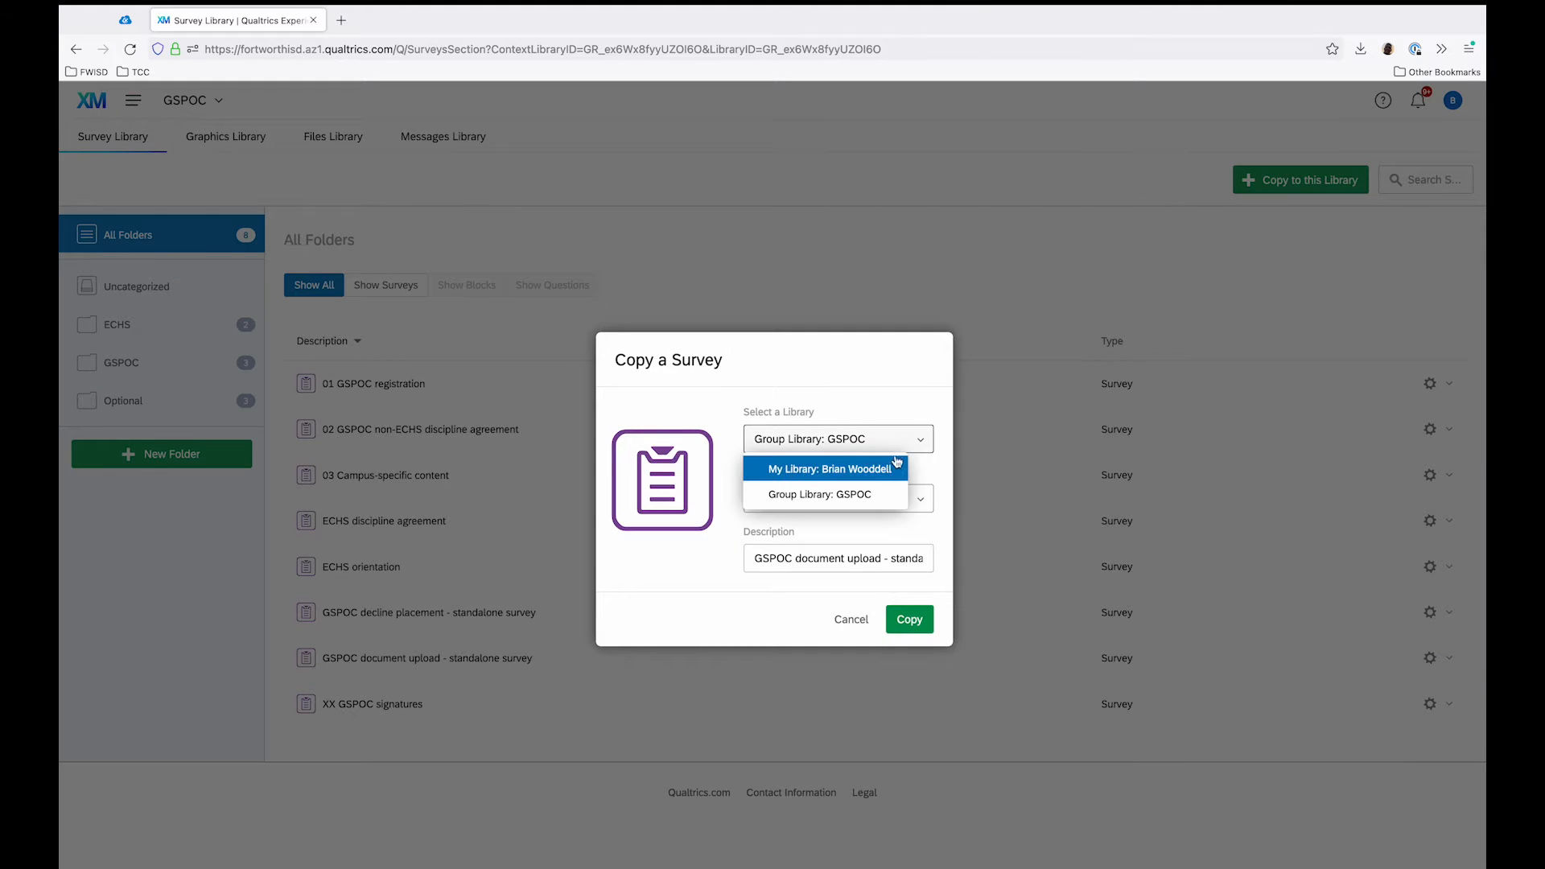
left_click(888, 467)
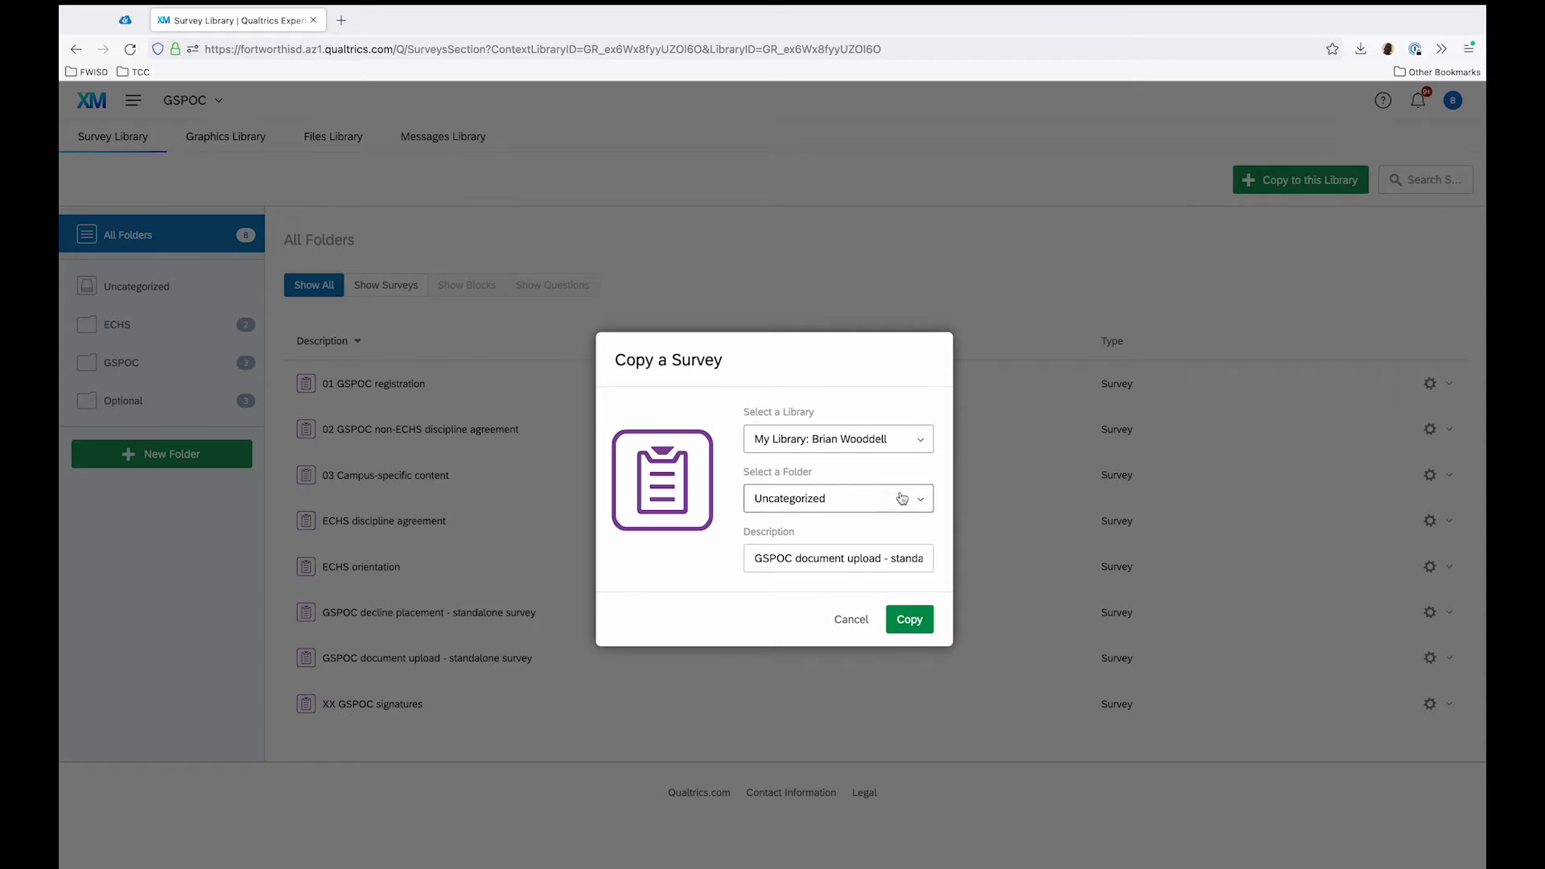
left_click(891, 501)
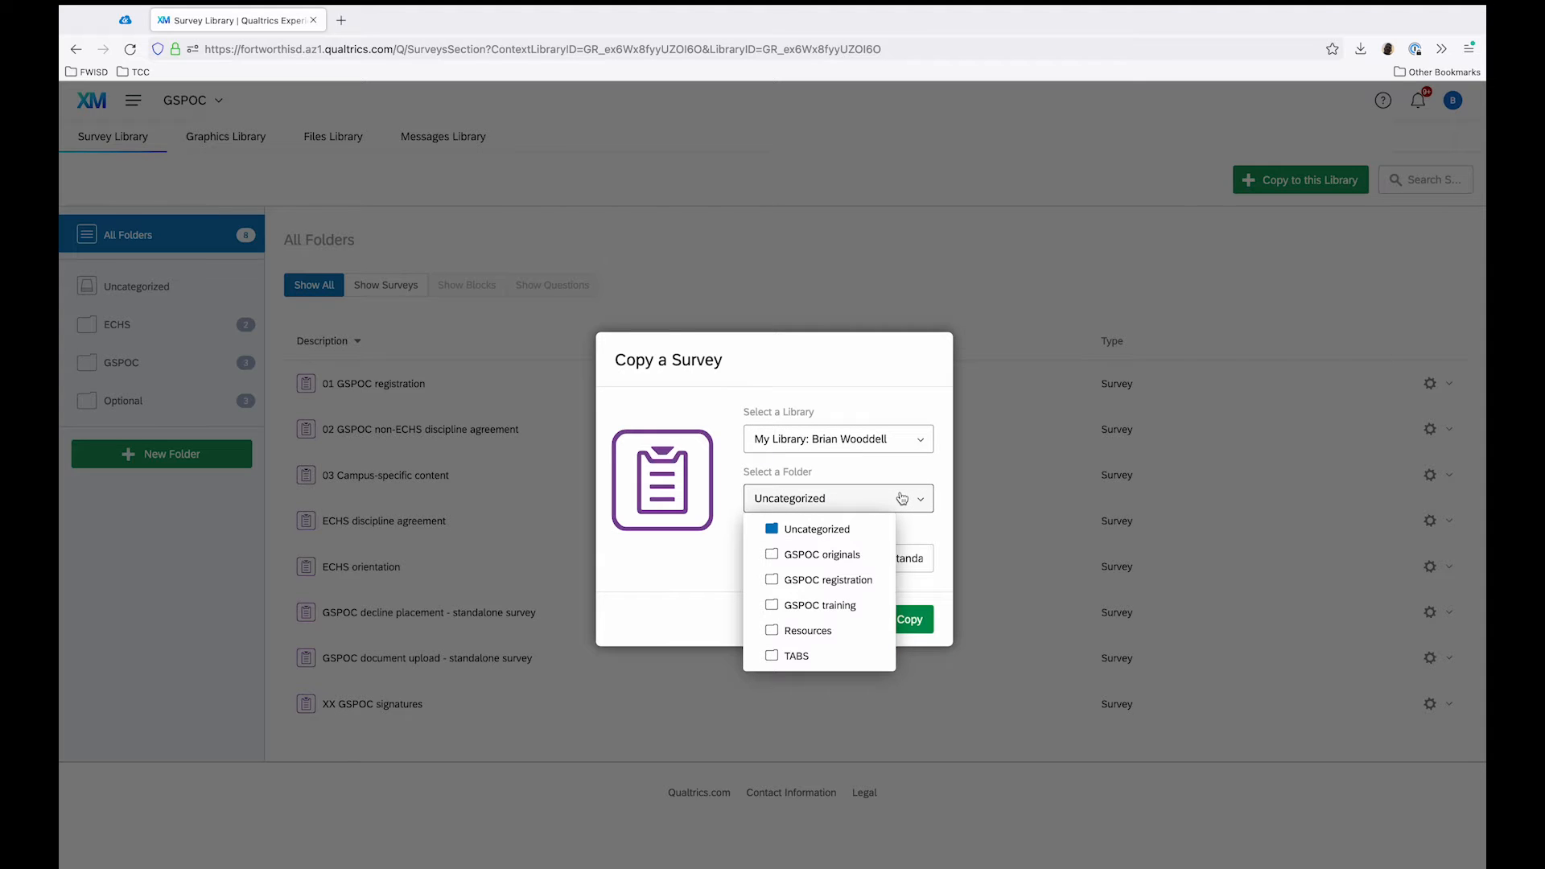
left_click(821, 606)
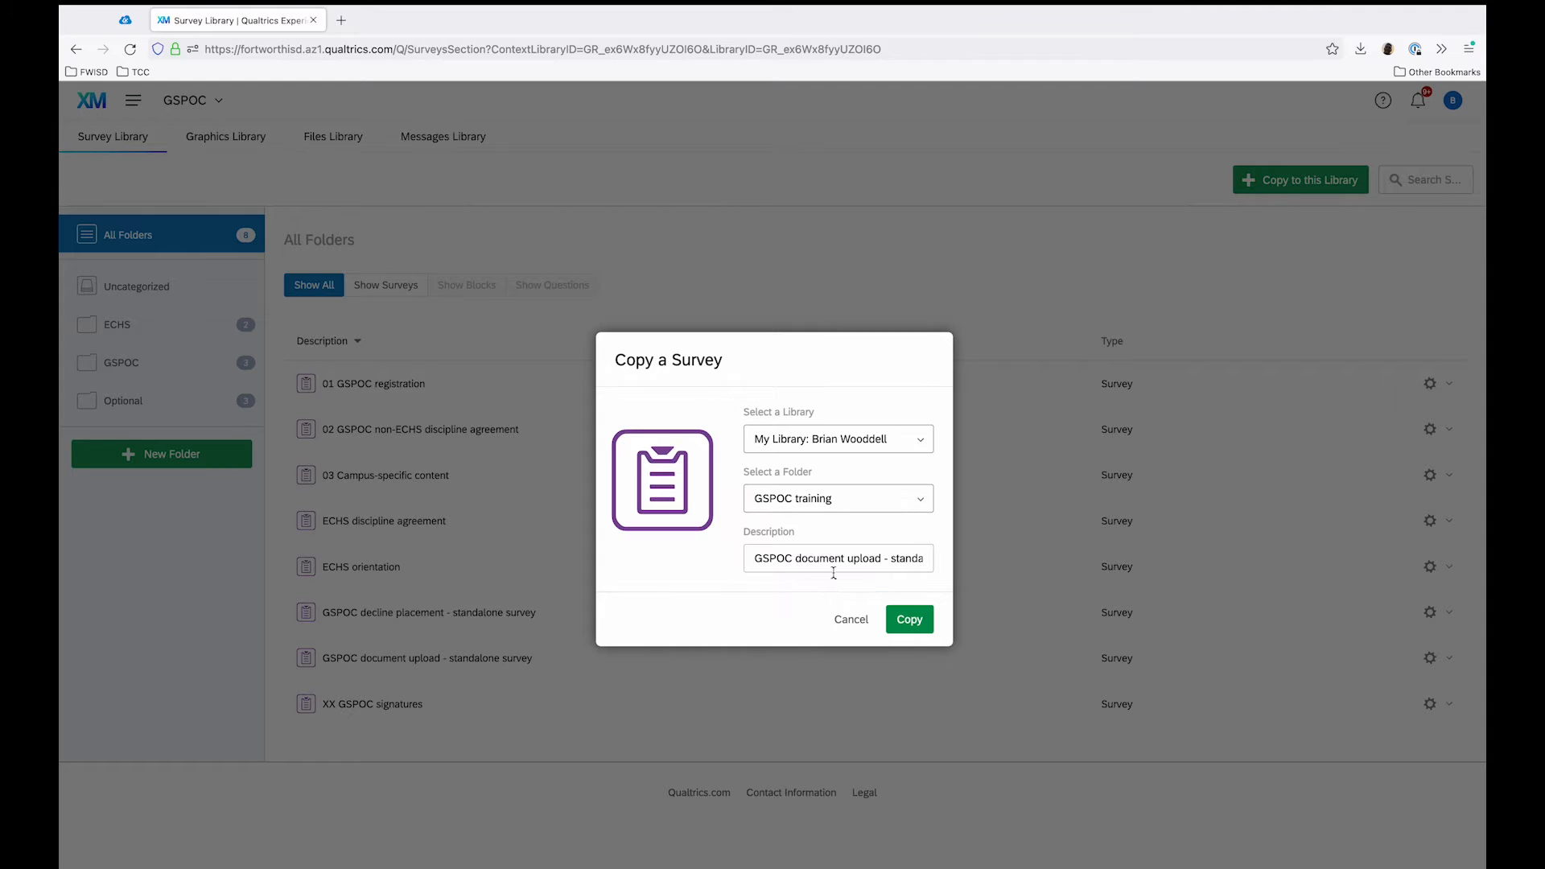
left_click(906, 623)
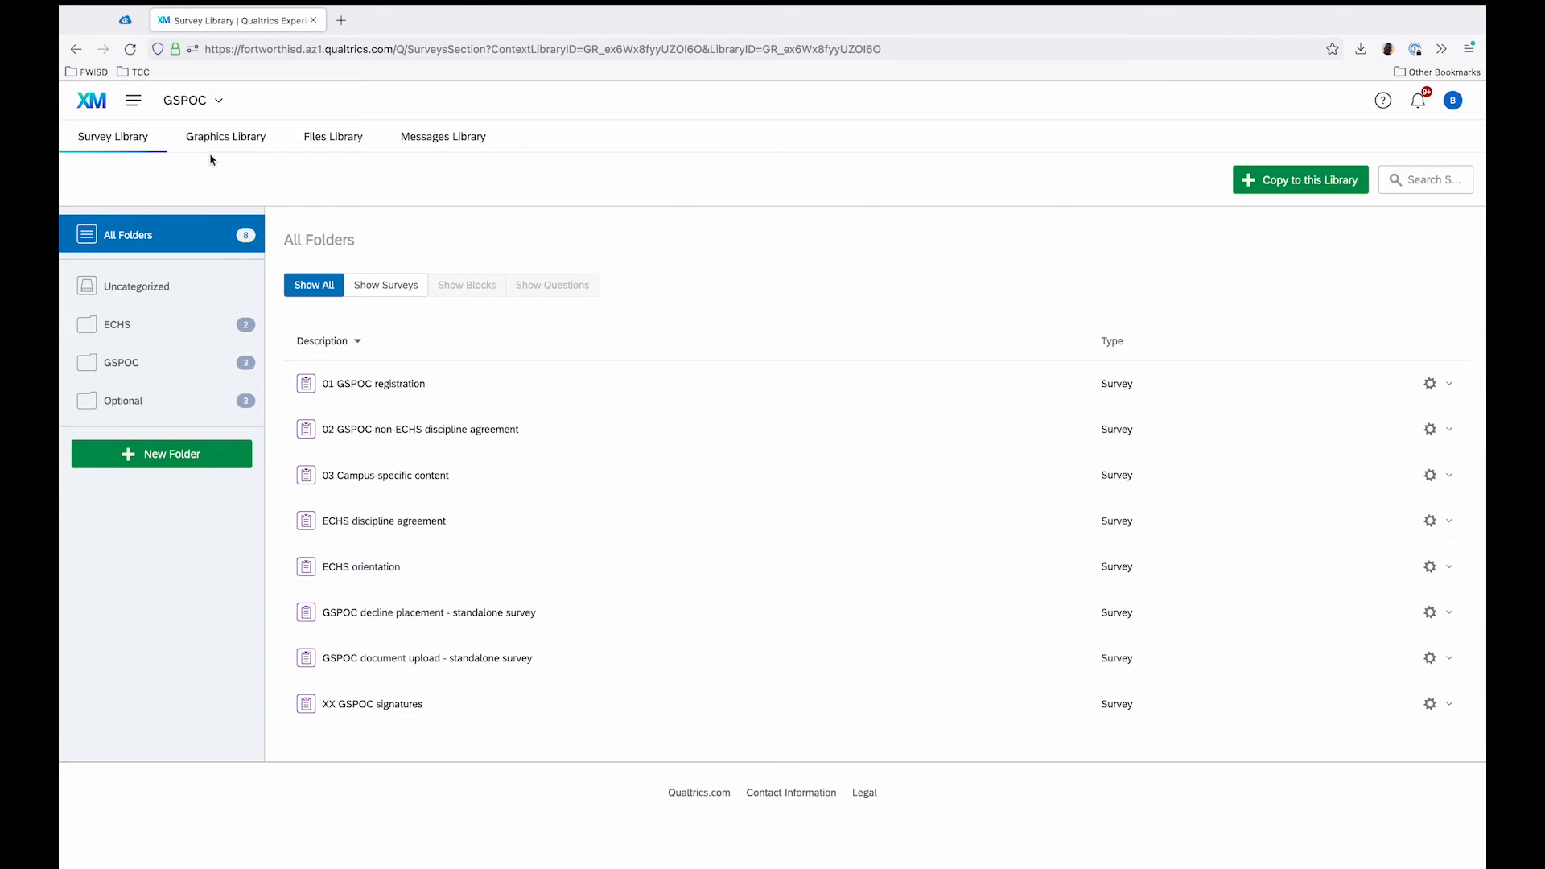
Step: Open the copied "GSPOC document upload - standalone survey" for editing from the personal library's GSPOC training folder
left_click(185, 100)
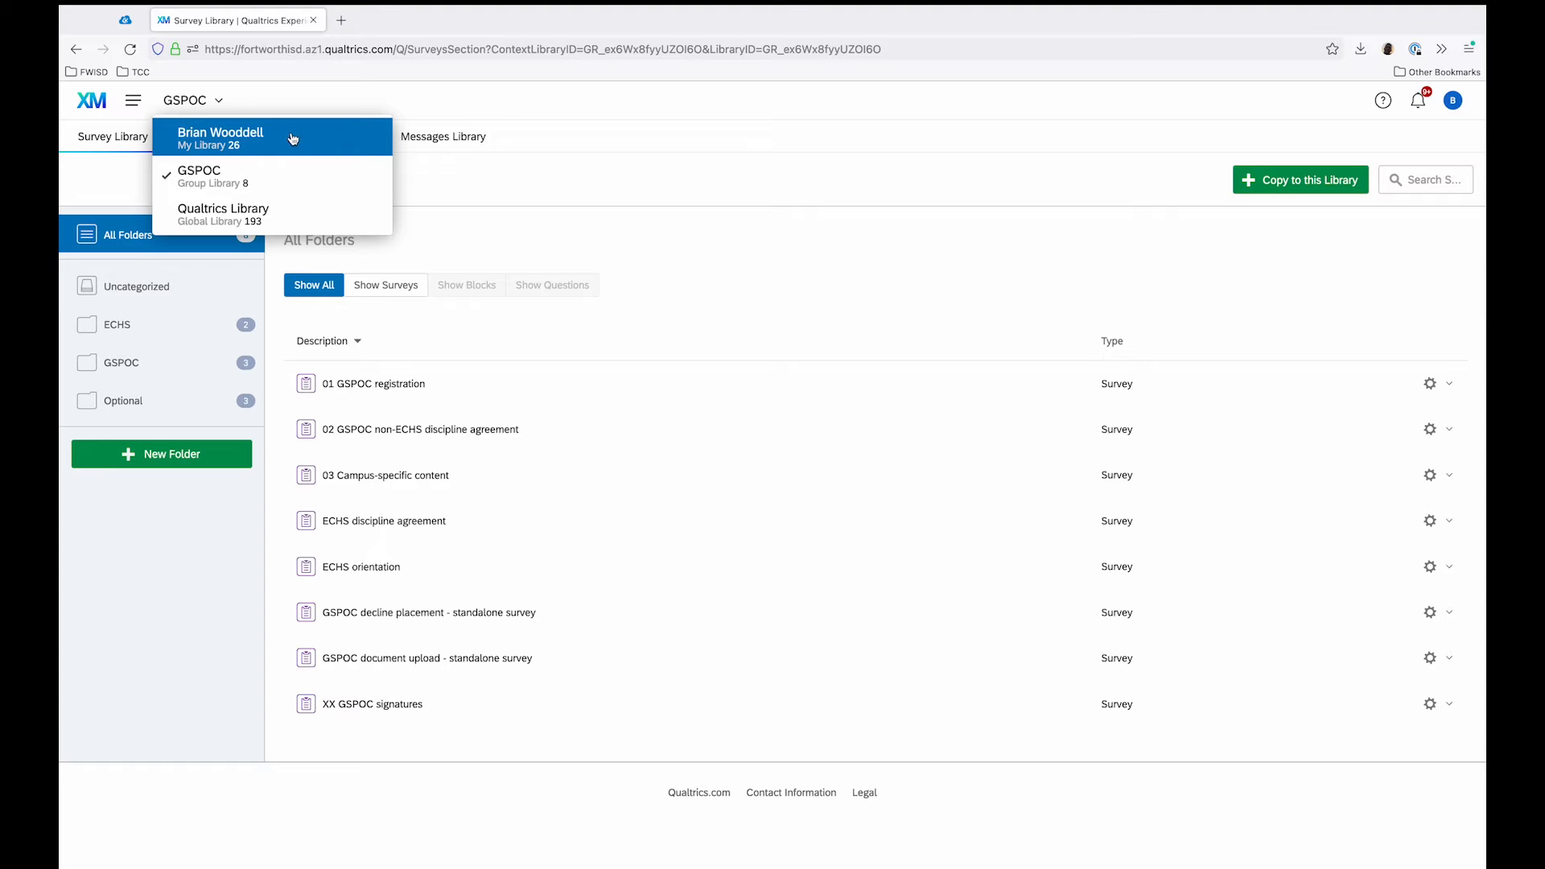
left_click(326, 138)
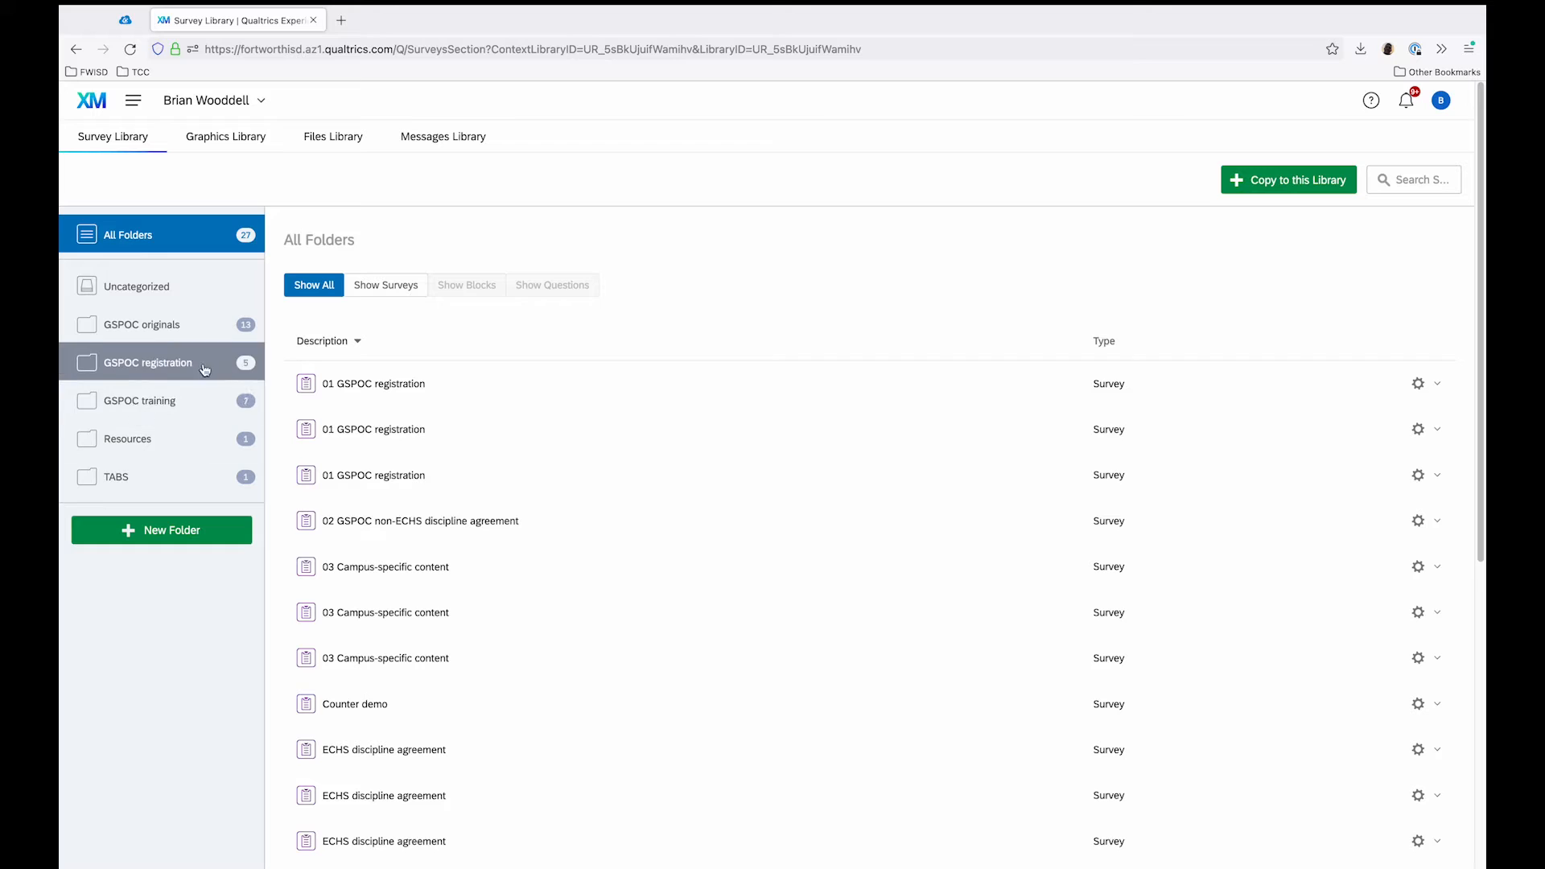
left_click(208, 400)
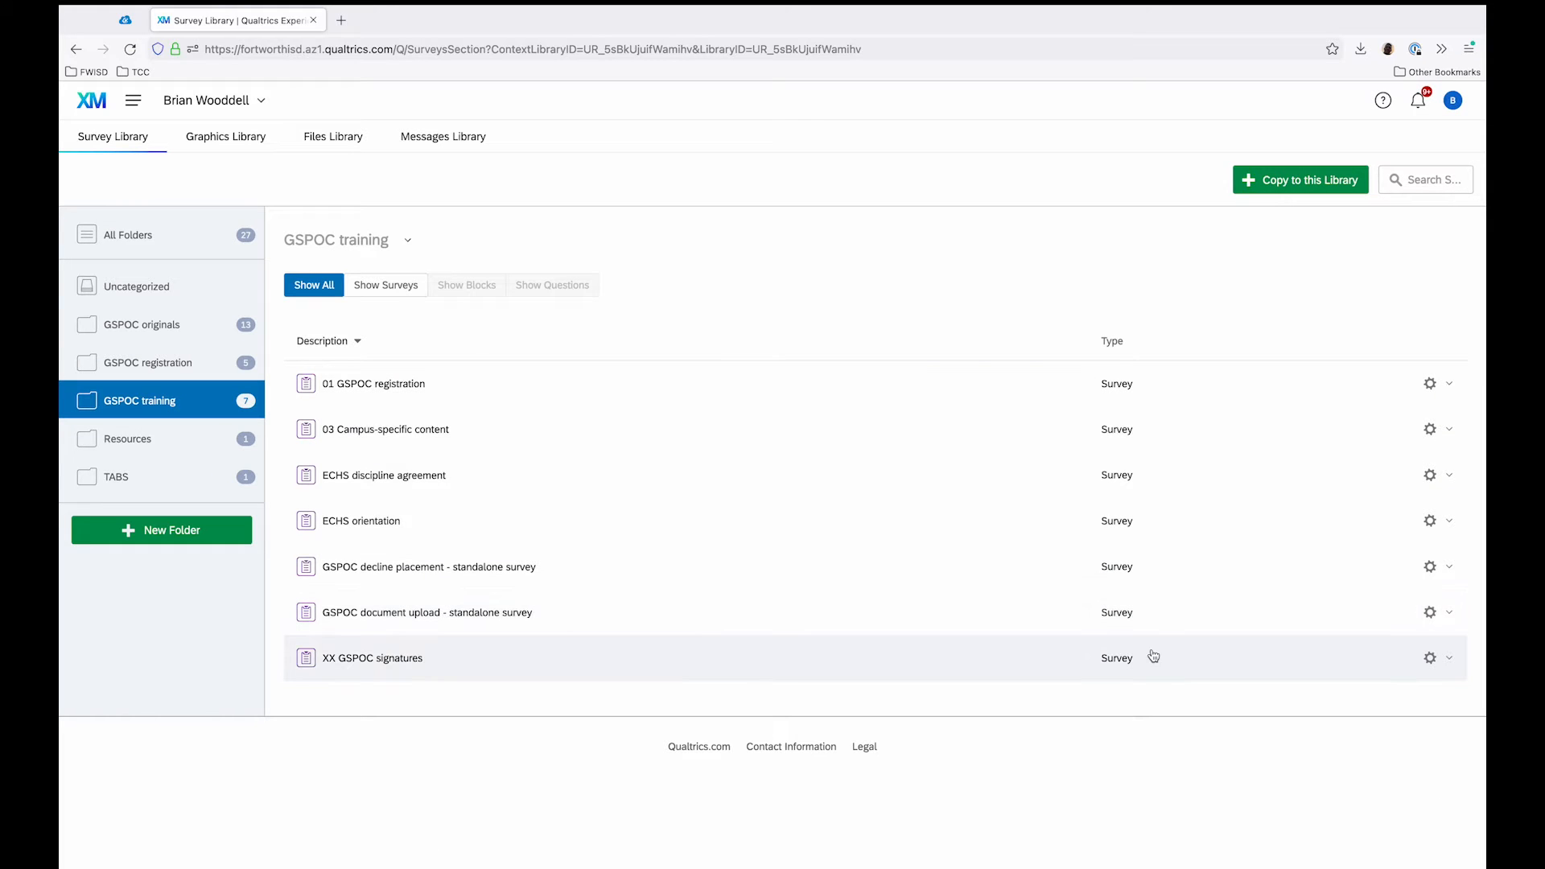
left_click(1448, 617)
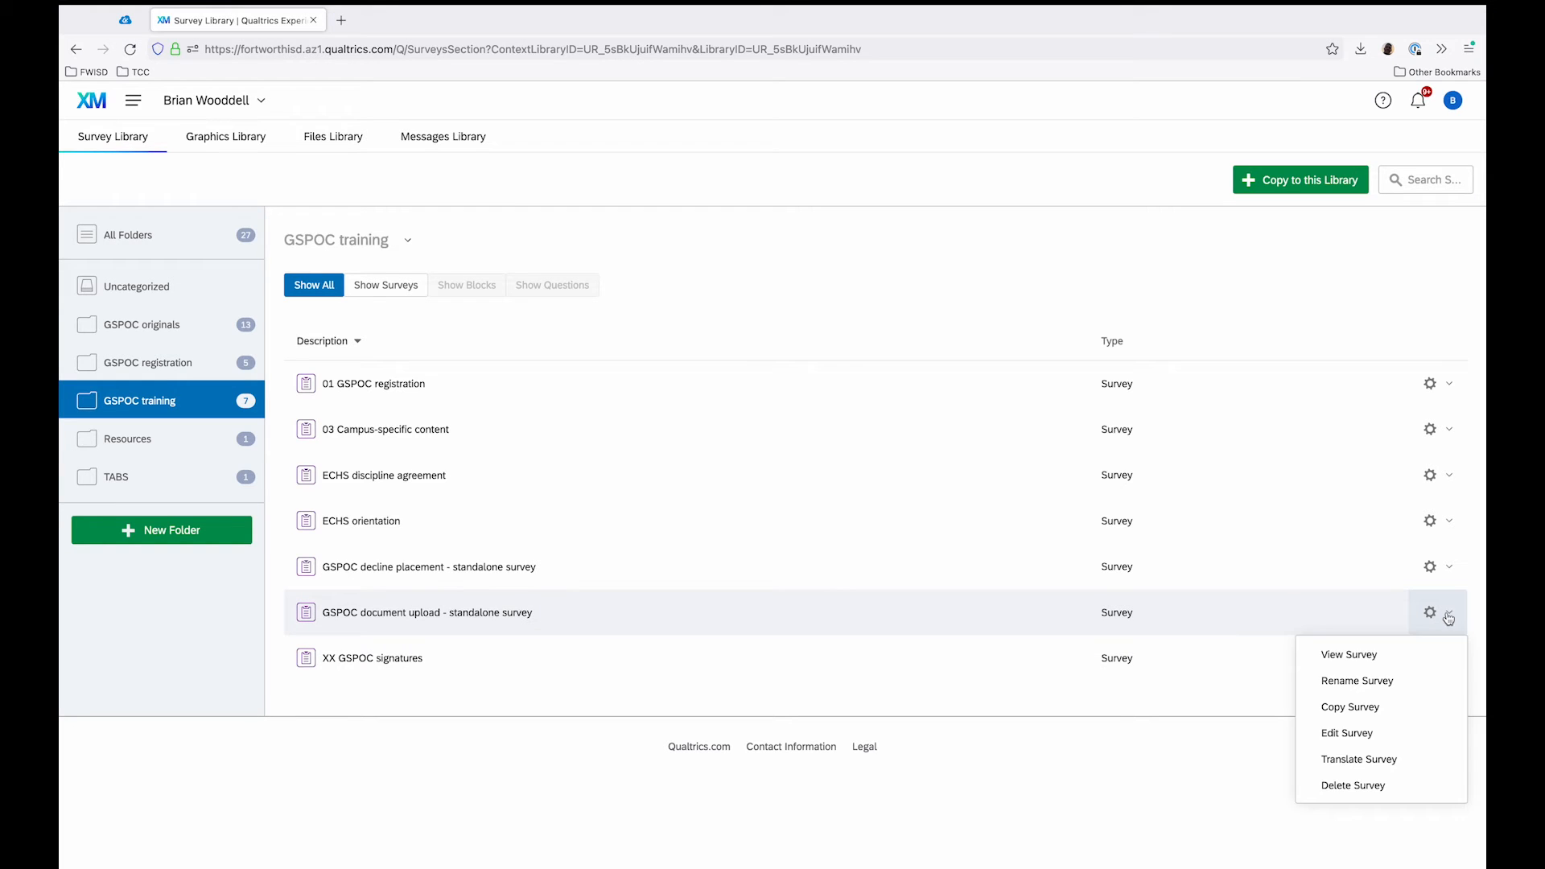
left_click(1392, 734)
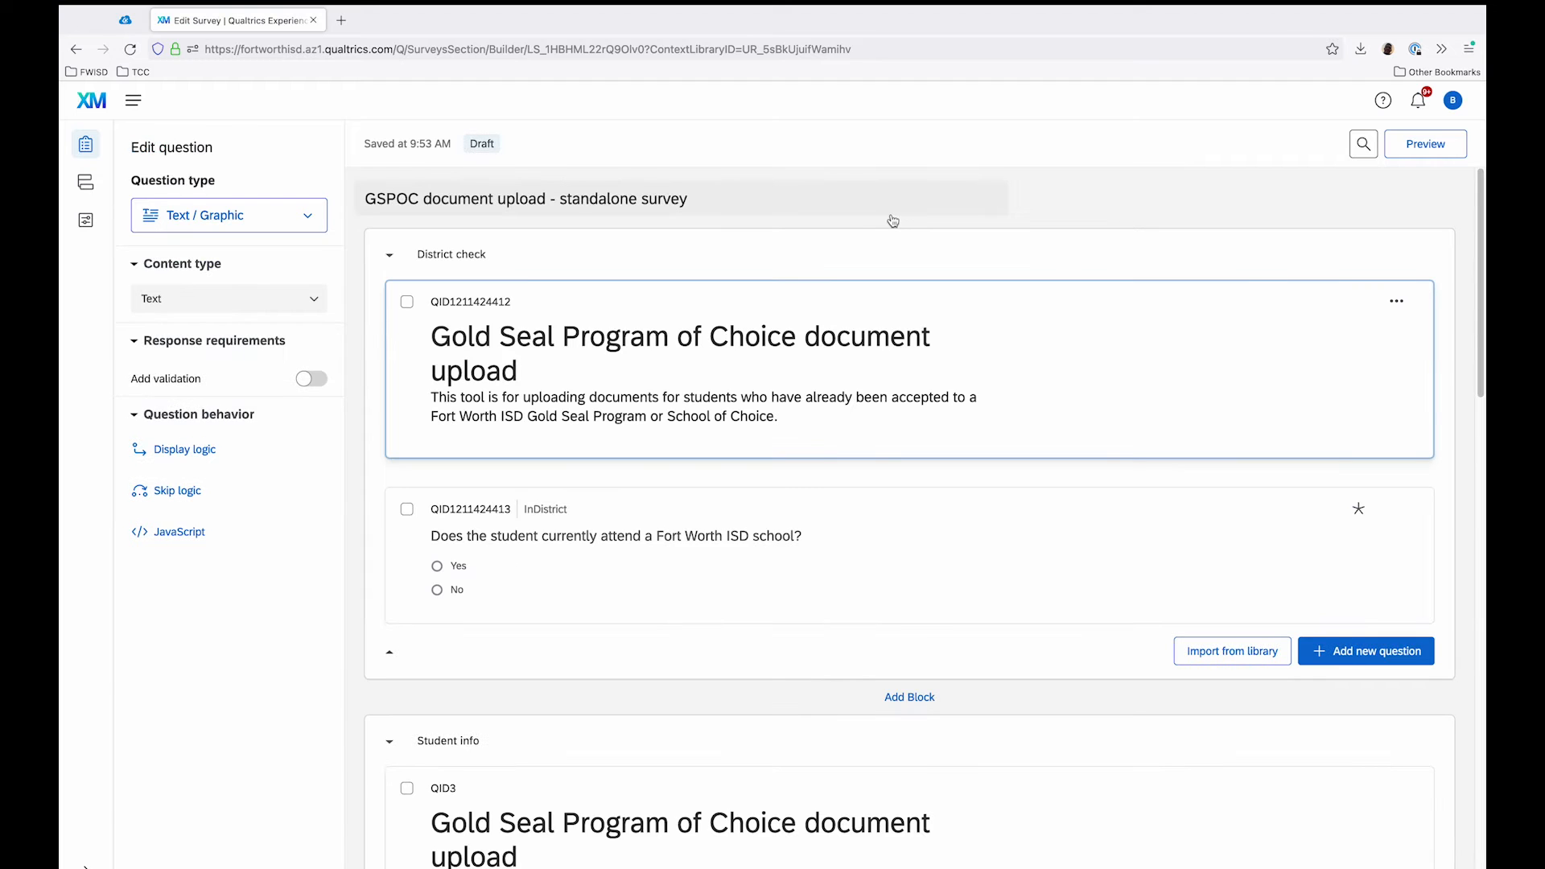
Step: Look through the survey's District check, Student info and Documents blocks to examine their questions
scroll(848, 231, "down", 4)
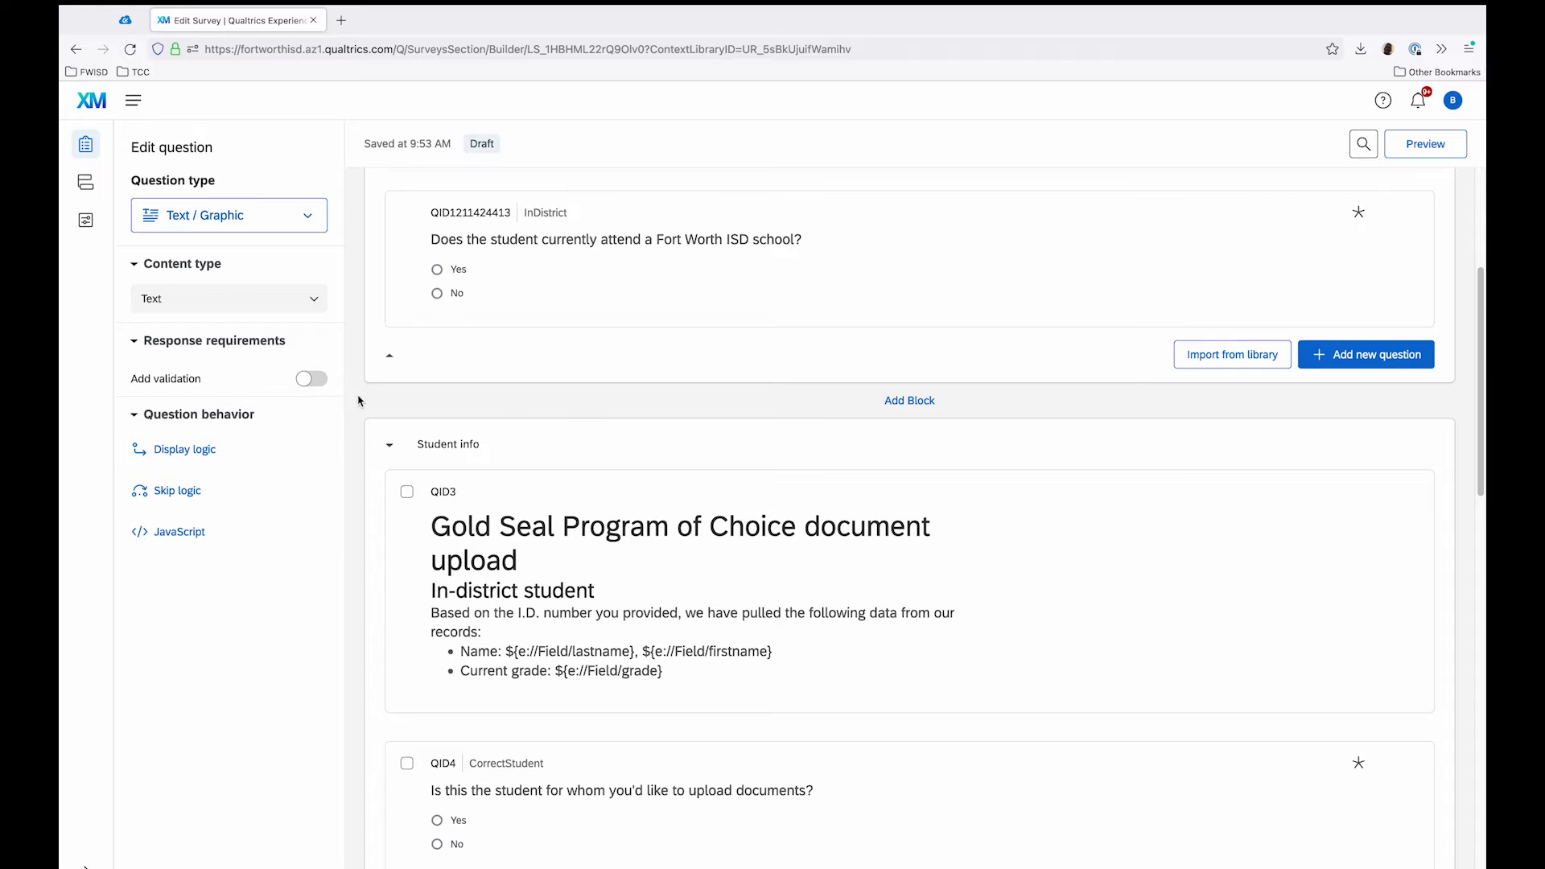
scroll(355, 405, "down", 2)
scroll(352, 403, "up", 5)
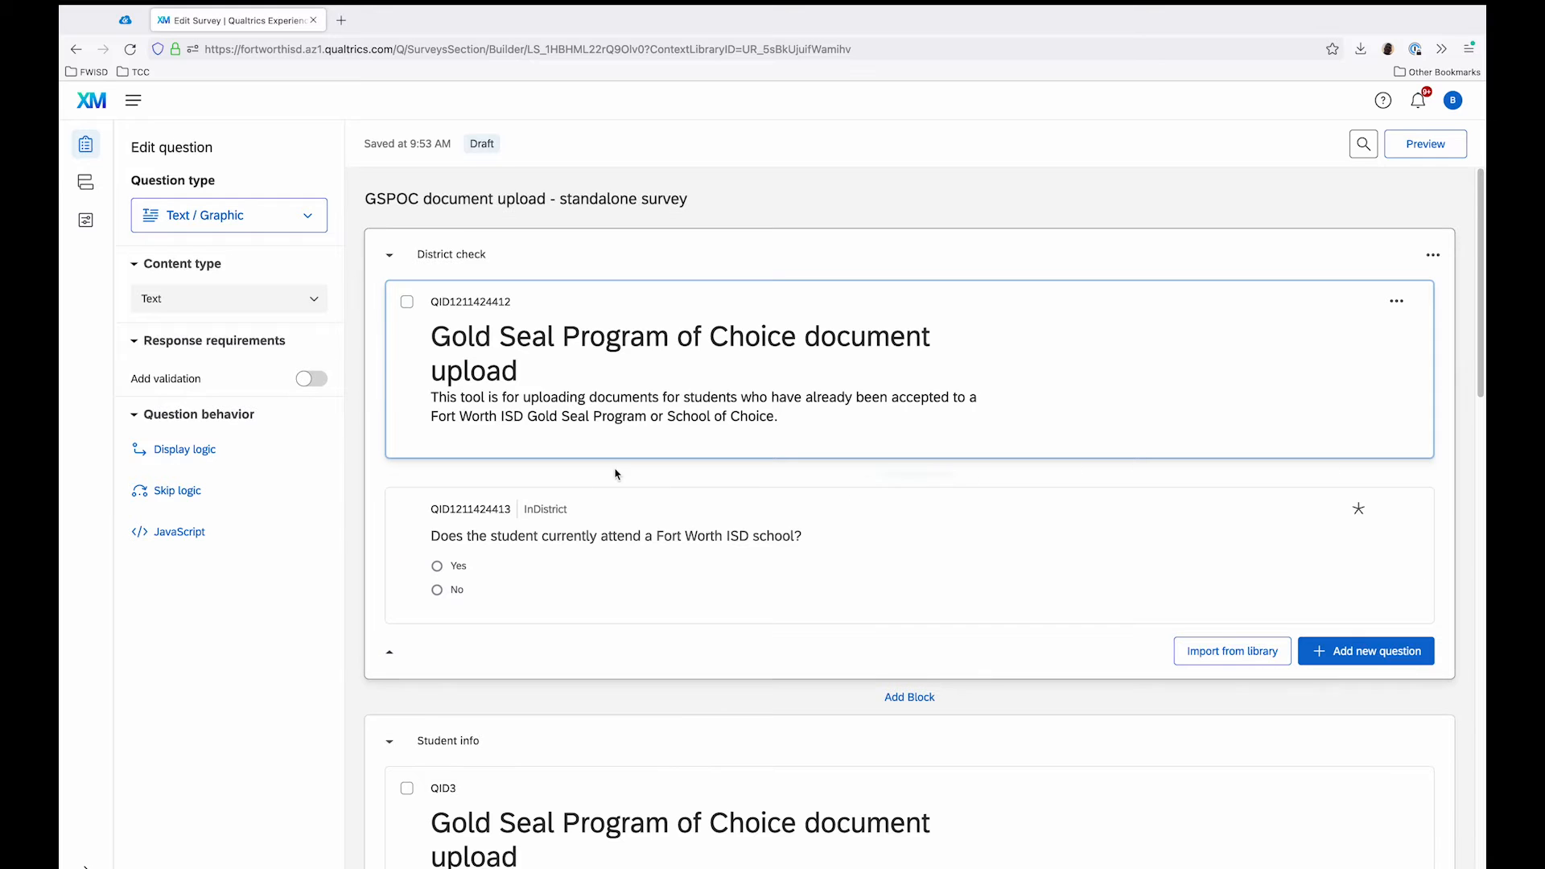
scroll(805, 553, "down", 3)
scroll(805, 554, "up", 3)
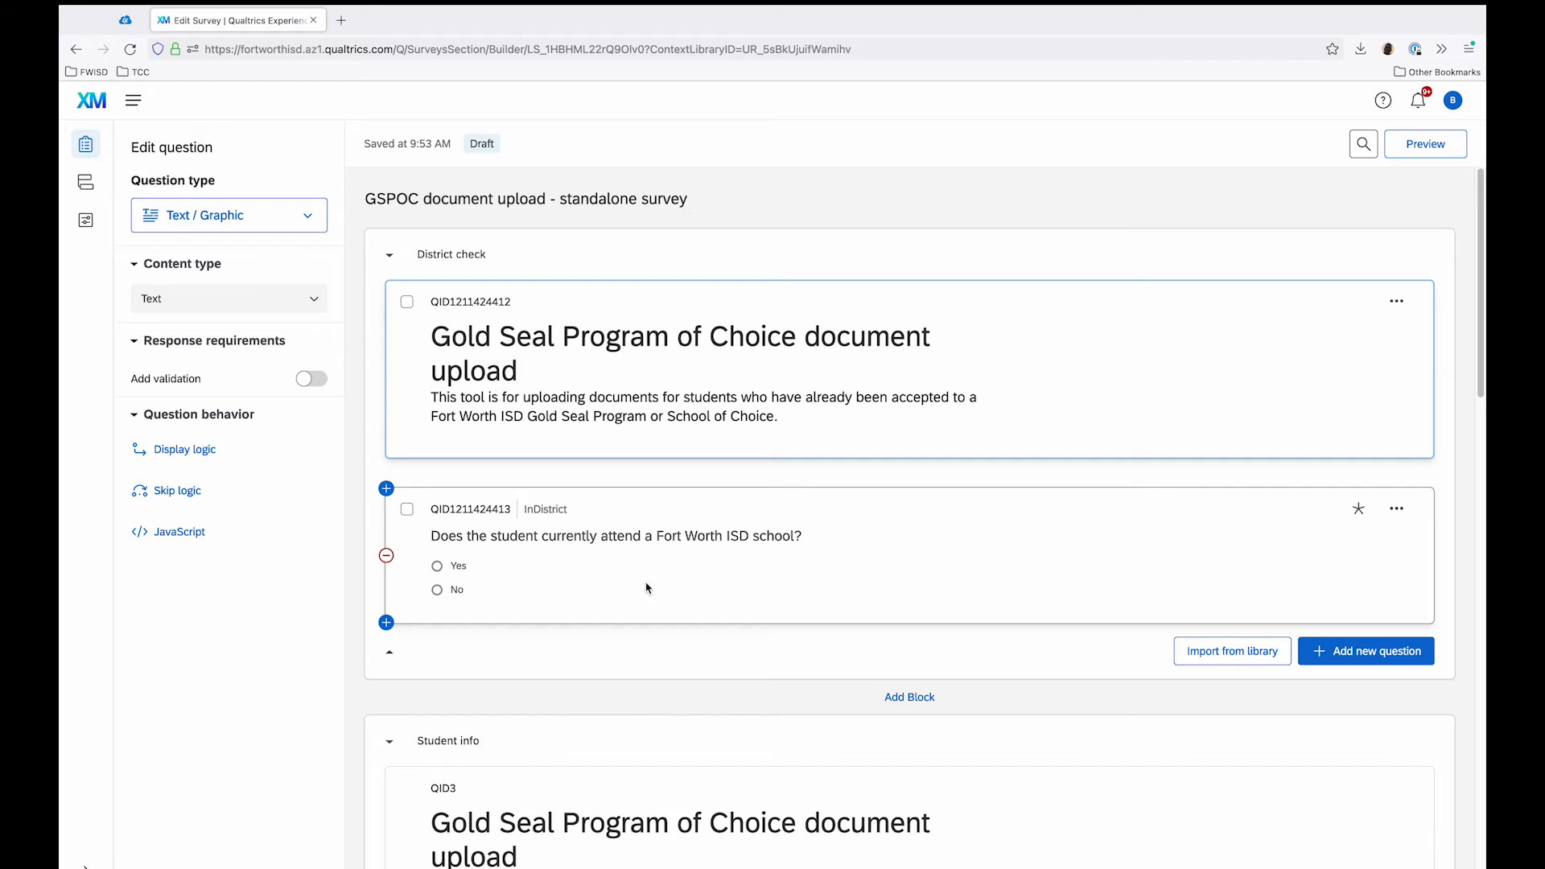
scroll(645, 580, "down", 5)
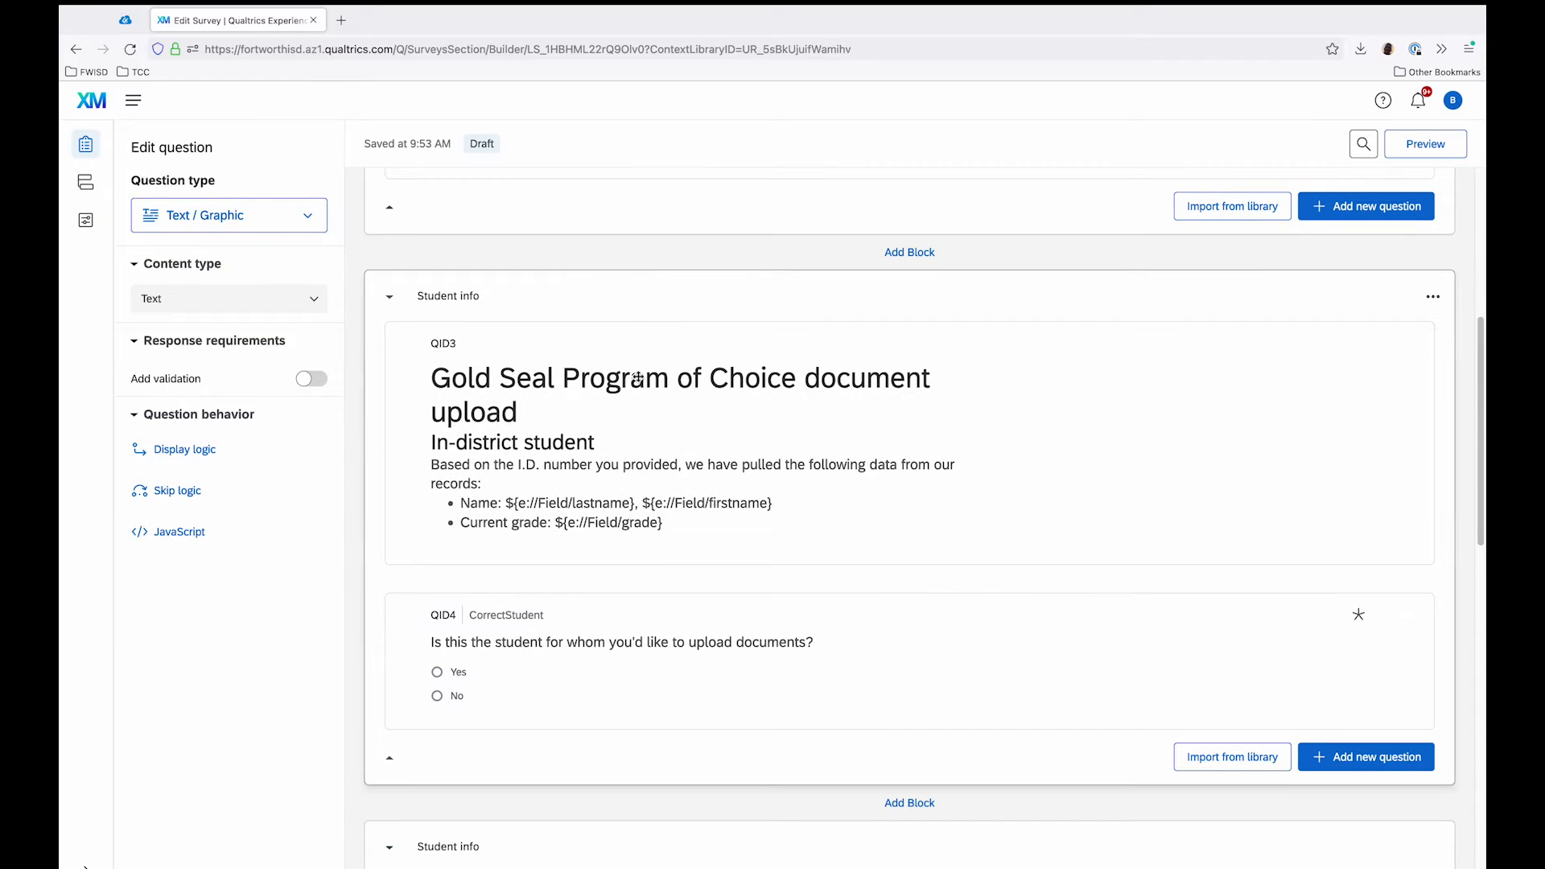
scroll(697, 421, "down", 2)
scroll(697, 421, "down", 5)
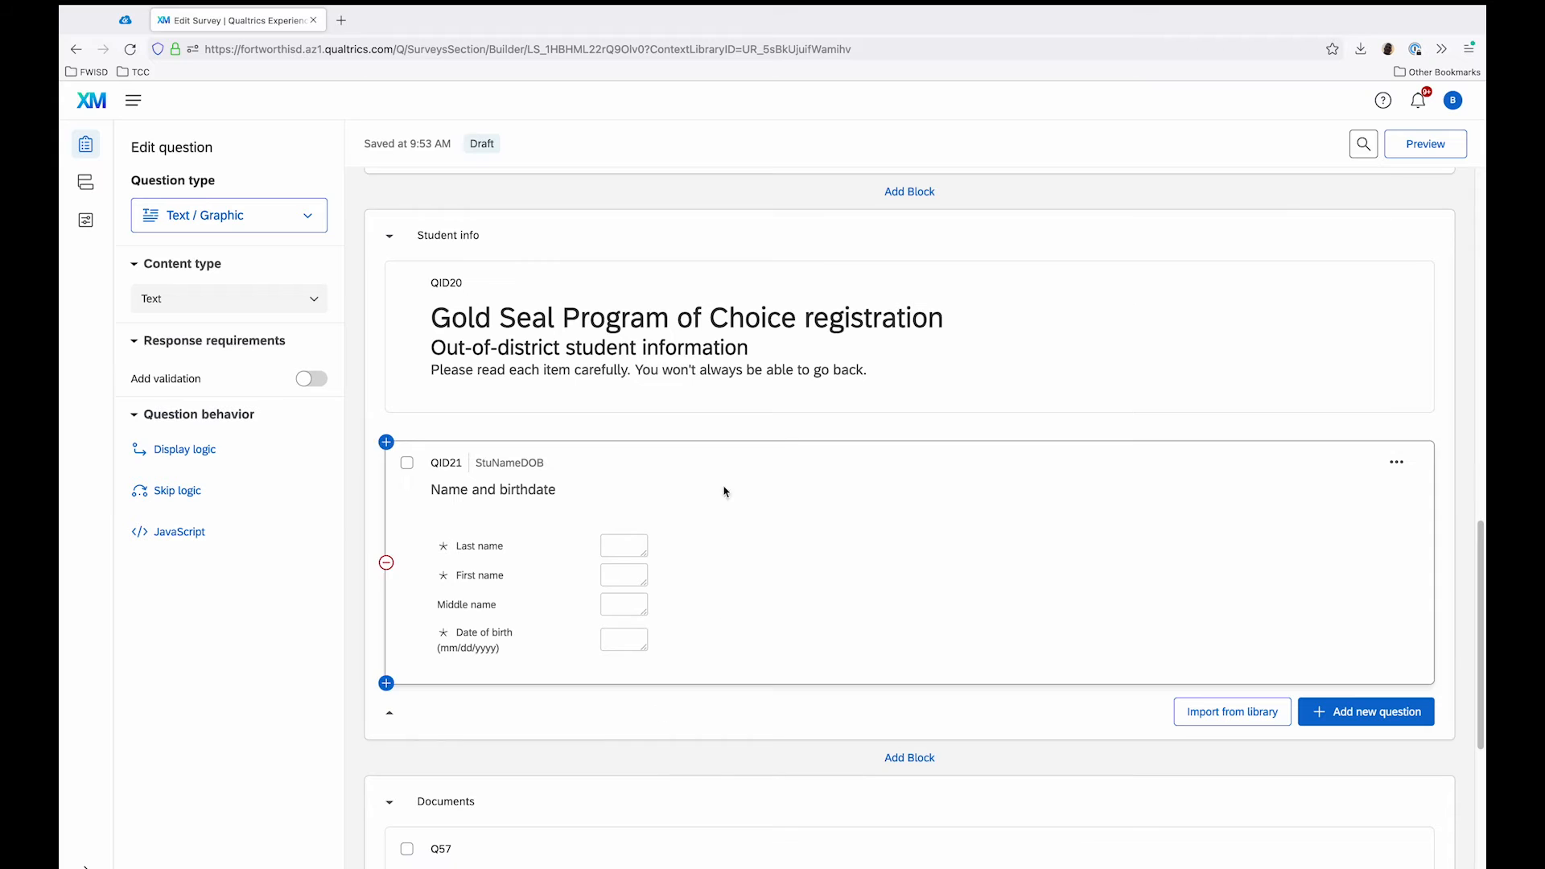
scroll(704, 378, "down", 3)
scroll(642, 371, "down", 2)
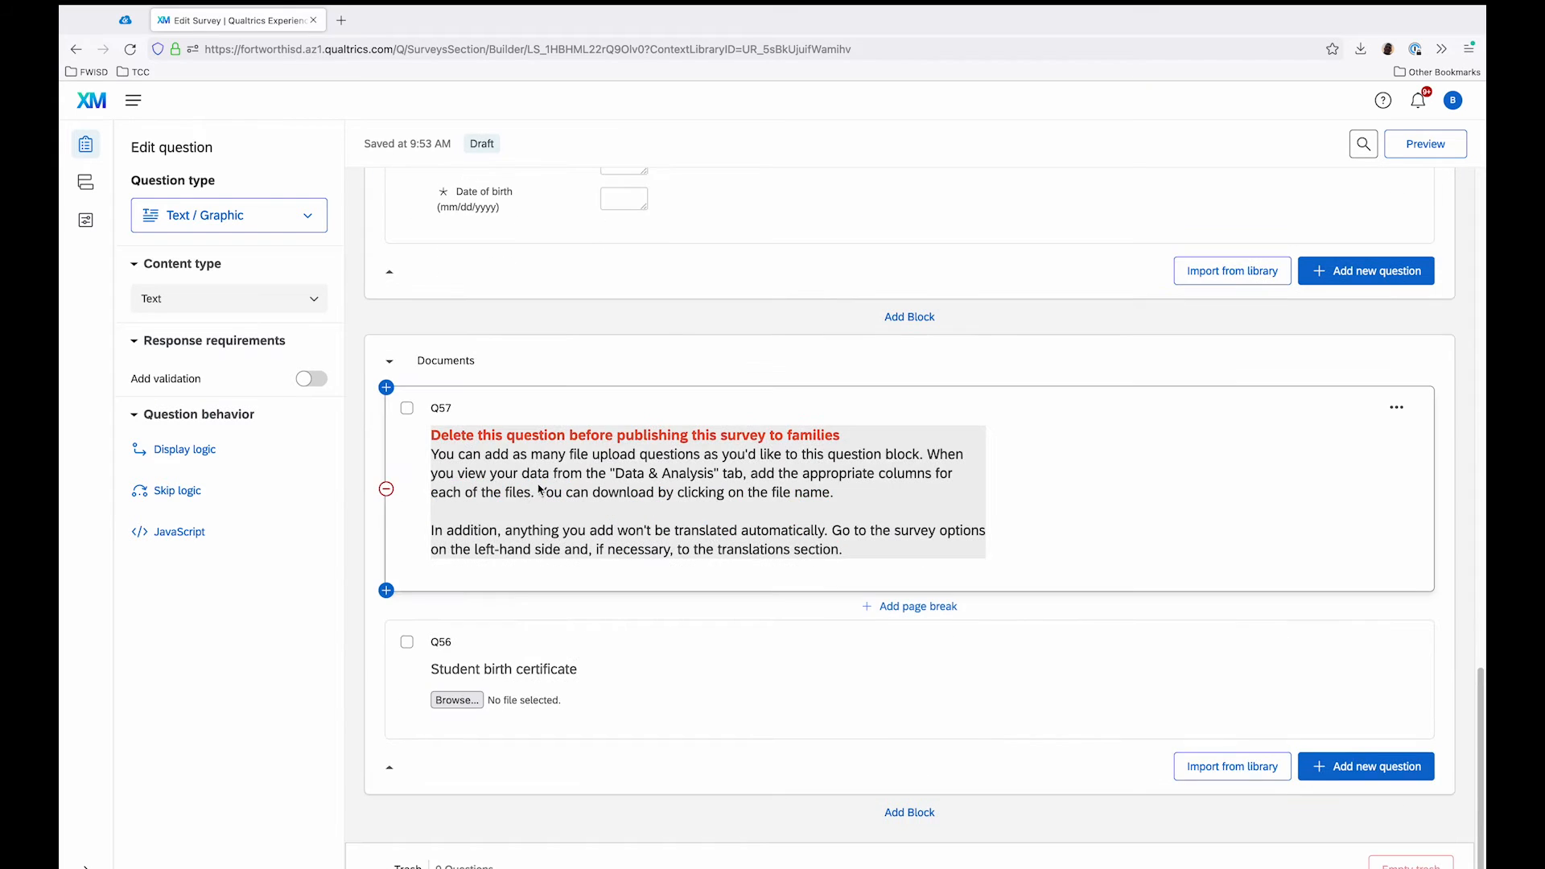
scroll(955, 428, "up", 15)
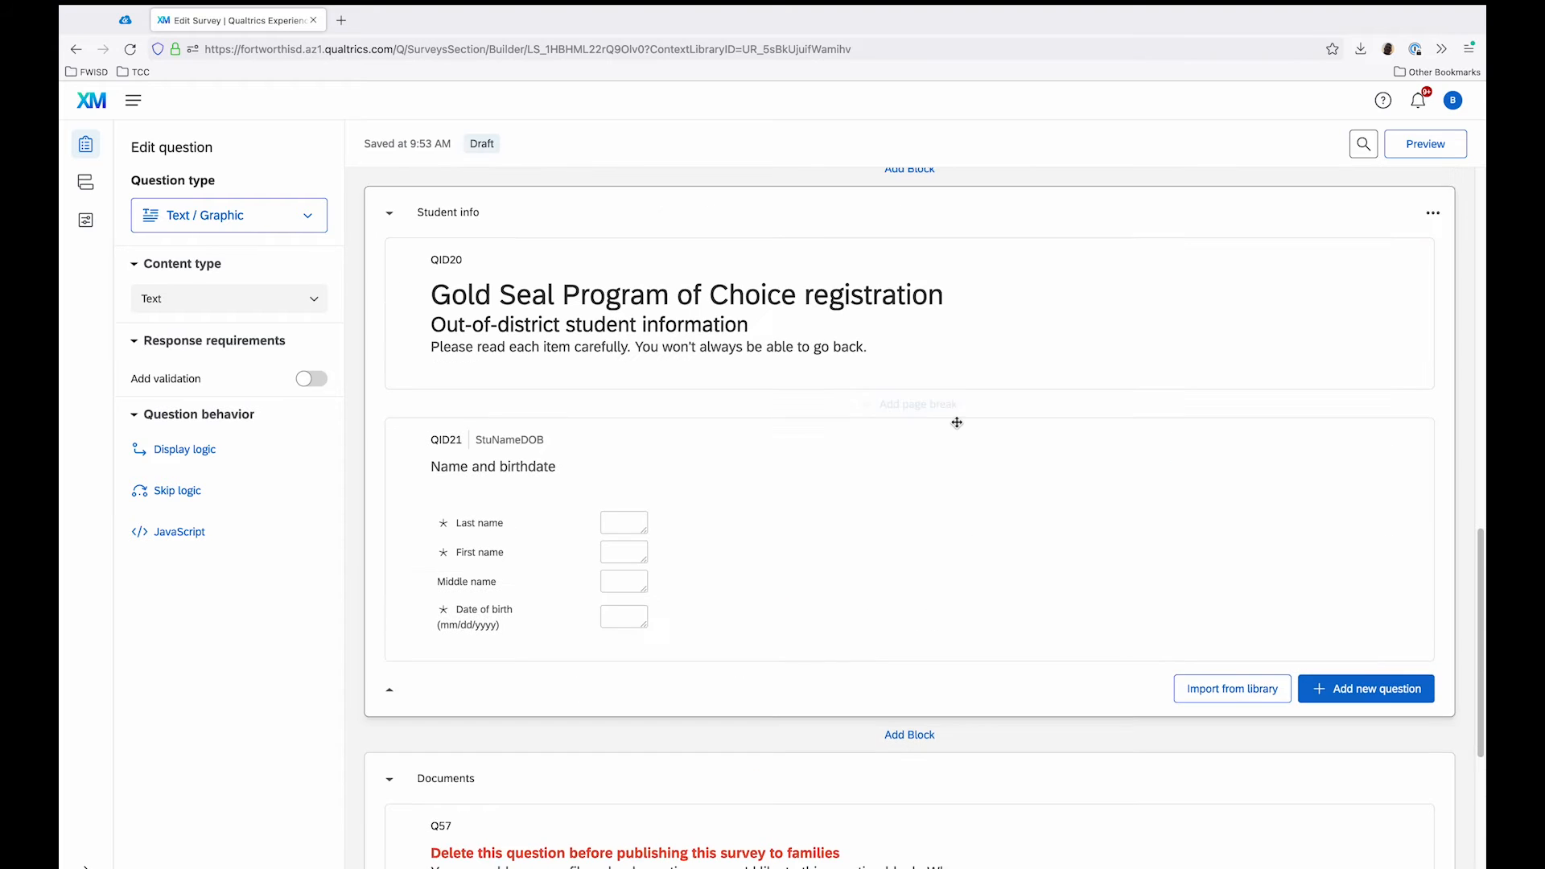
scroll(956, 428, "down", 15)
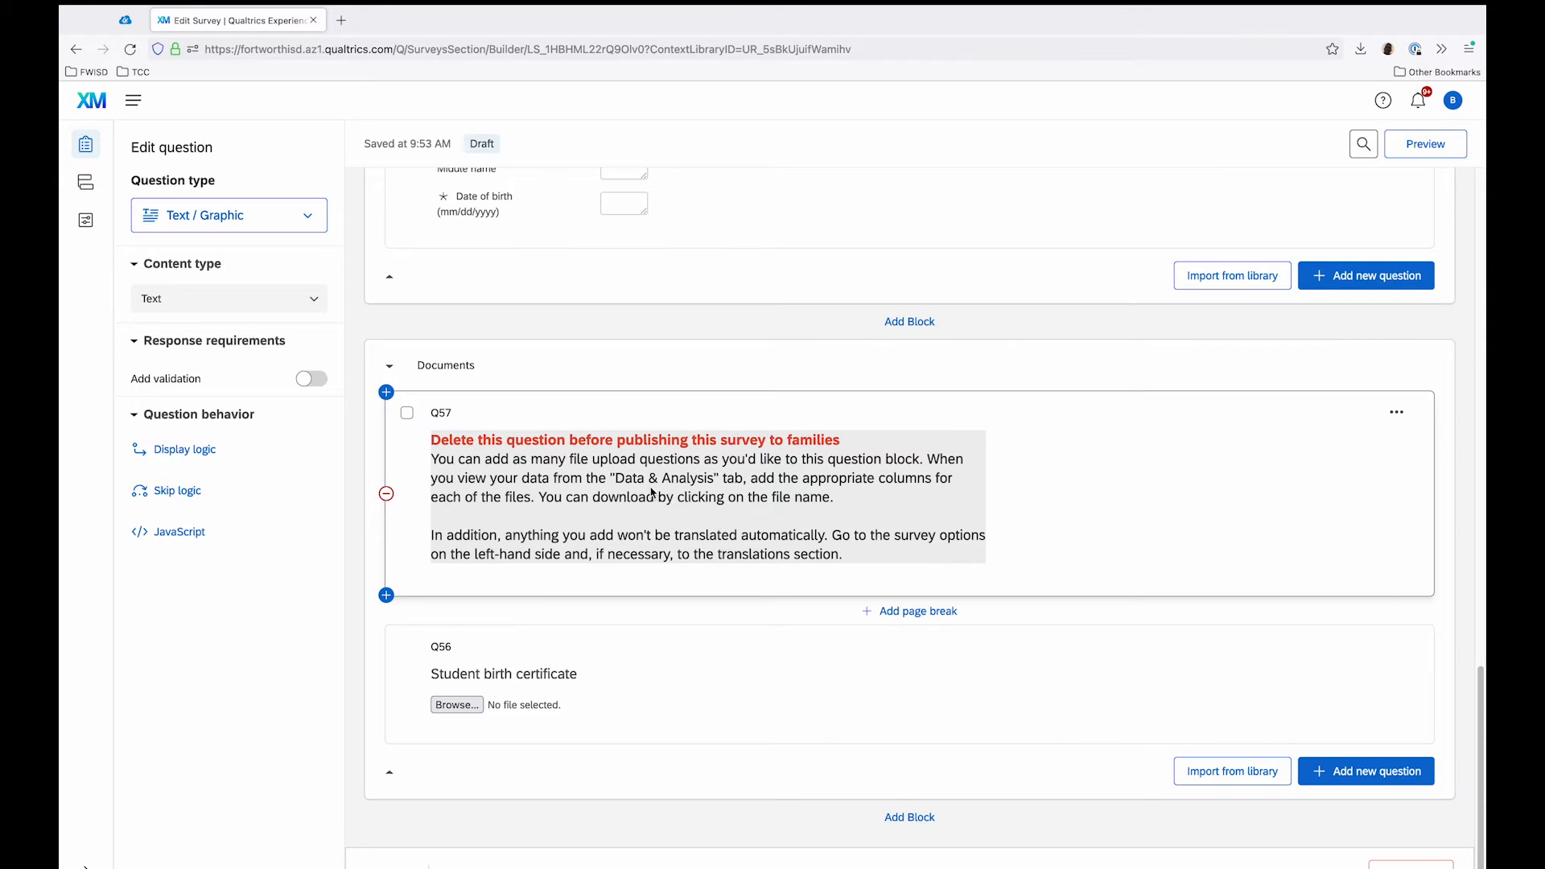
scroll(649, 494, "up", 10)
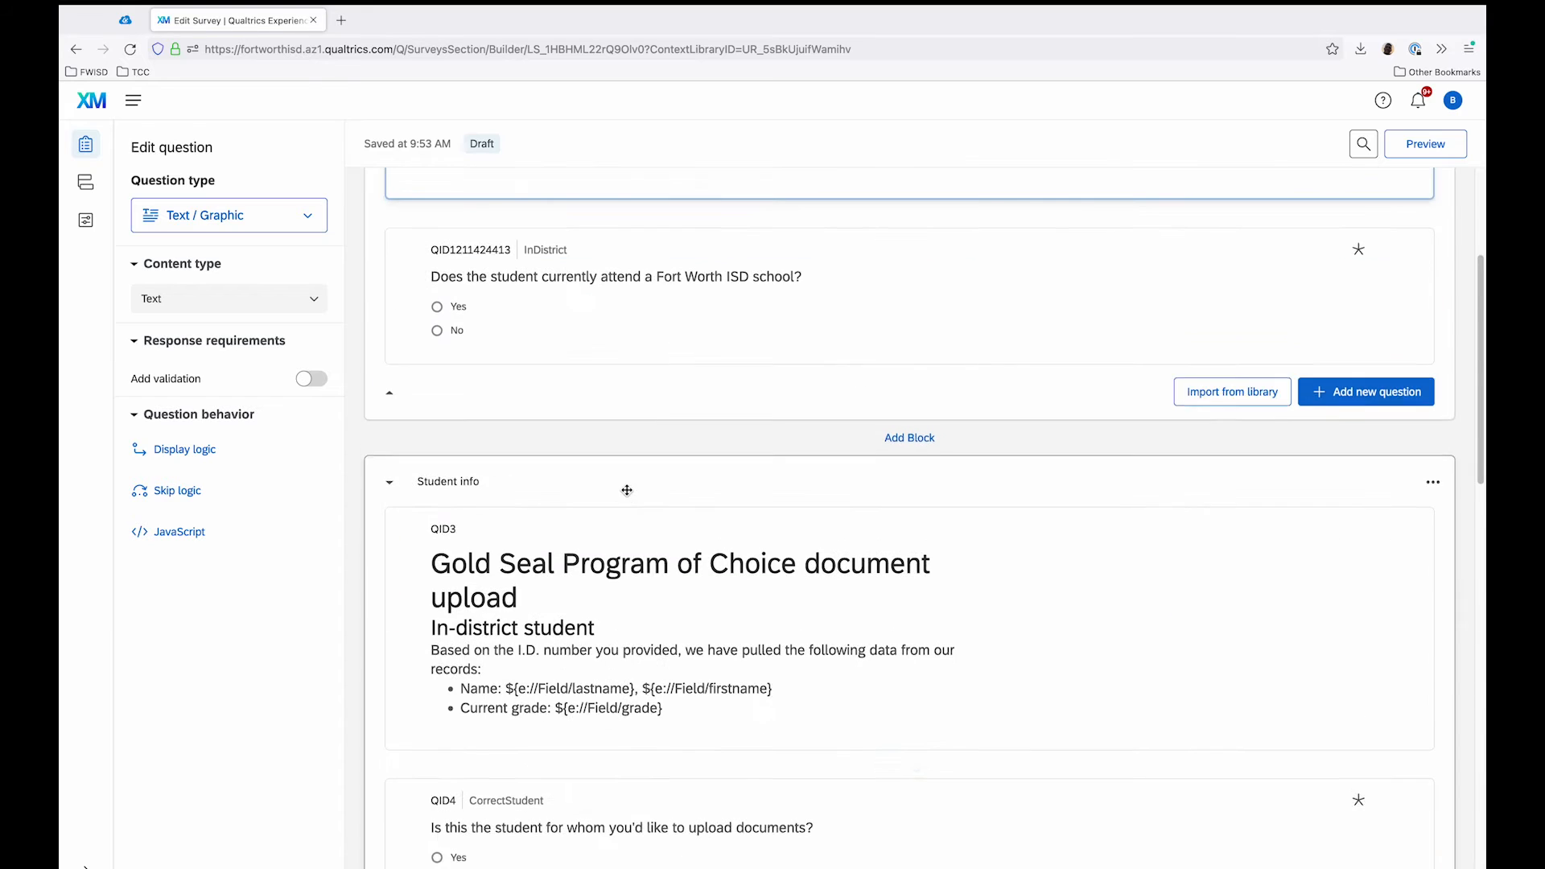
Step: Delete the instruction question headed "Delete this question before publishing this survey to families" from the Documents block
scroll(627, 496, "down", 10)
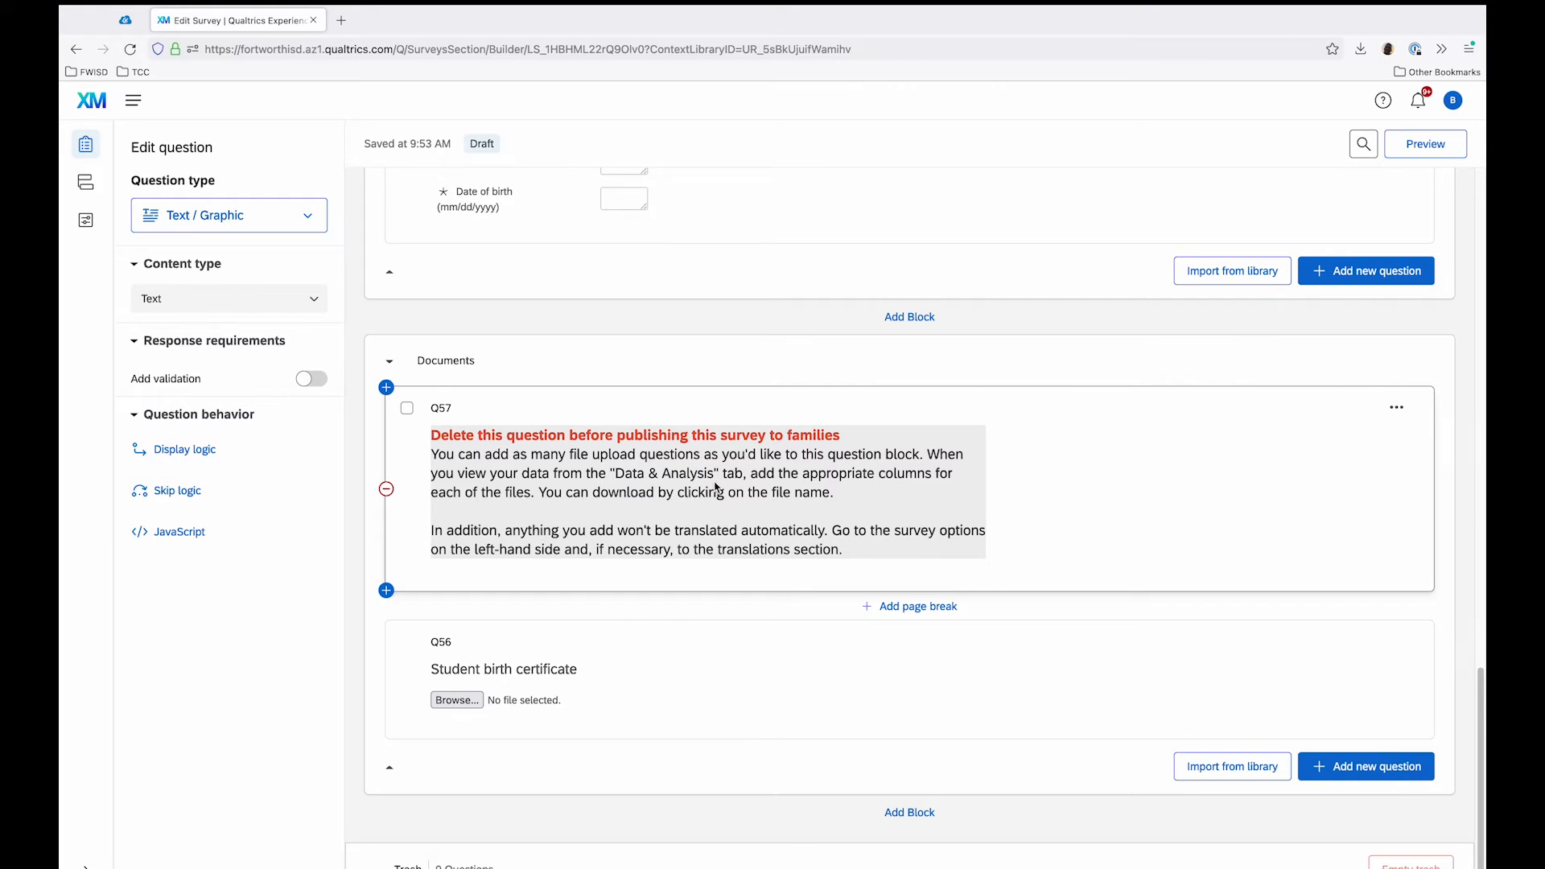
left_click(386, 490)
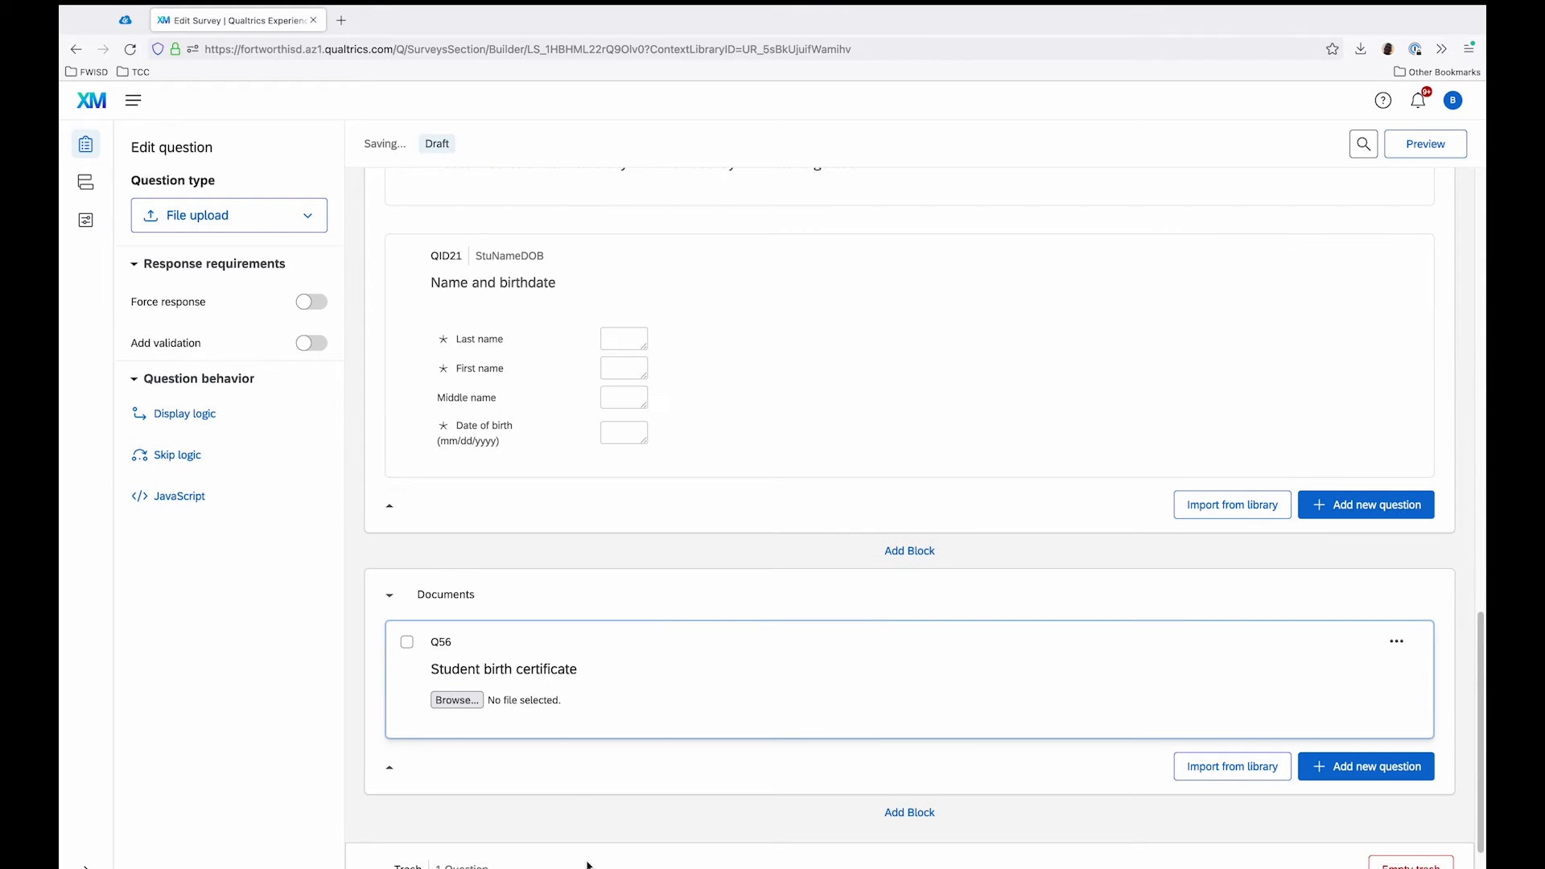
scroll(607, 861, "down", 2)
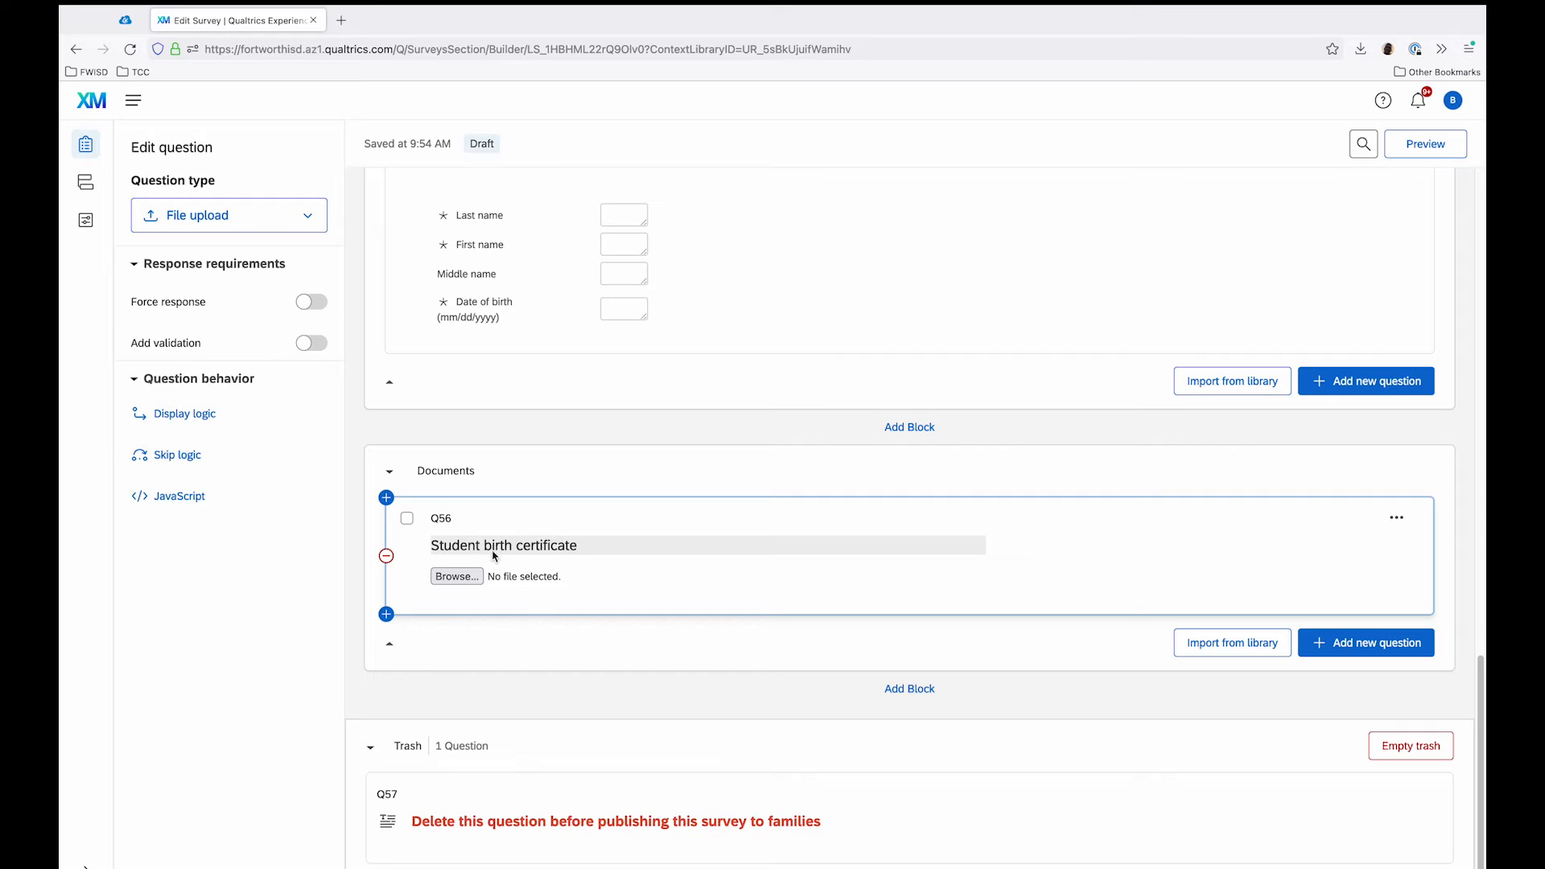
Step: Reword the birth certificate upload question as "Student's birth certificate" and switch its forced response on and back off
left_click(545, 544)
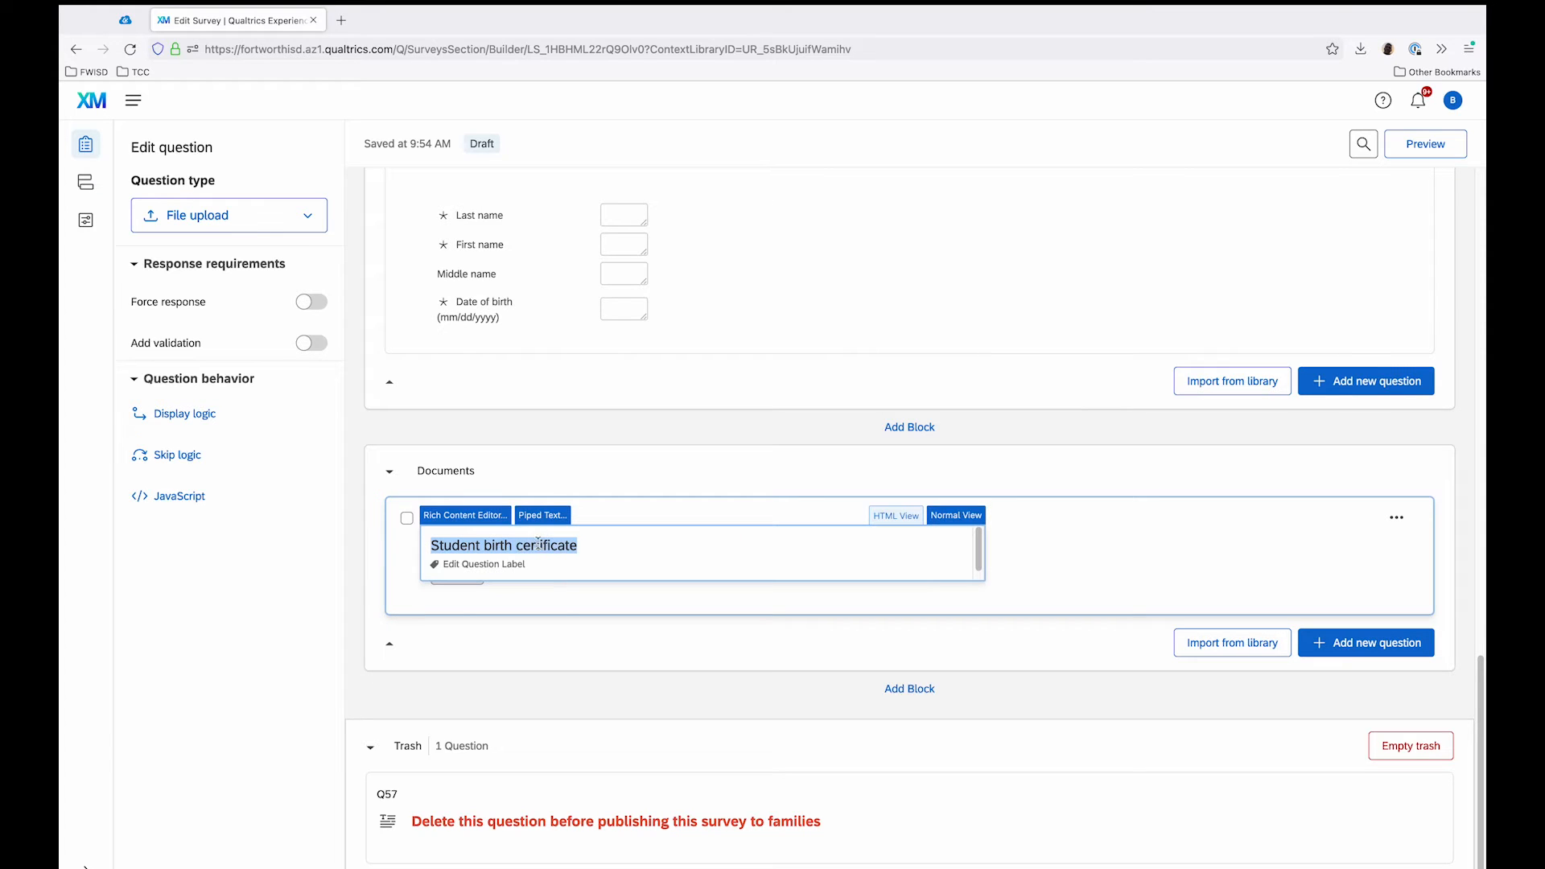
left_click(597, 547)
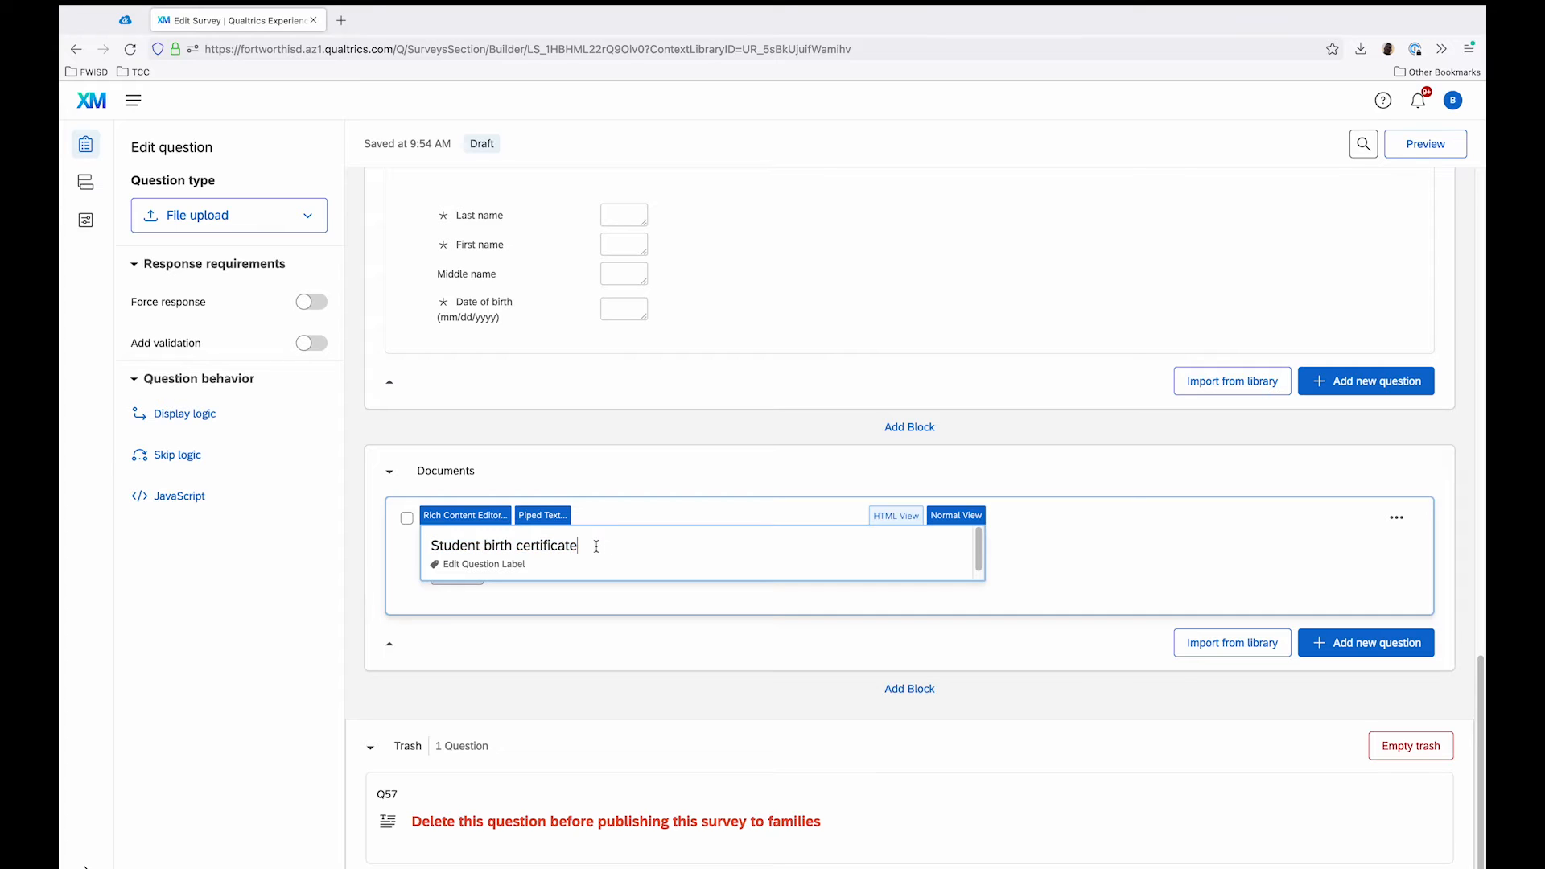
left_click(478, 548)
type("'s")
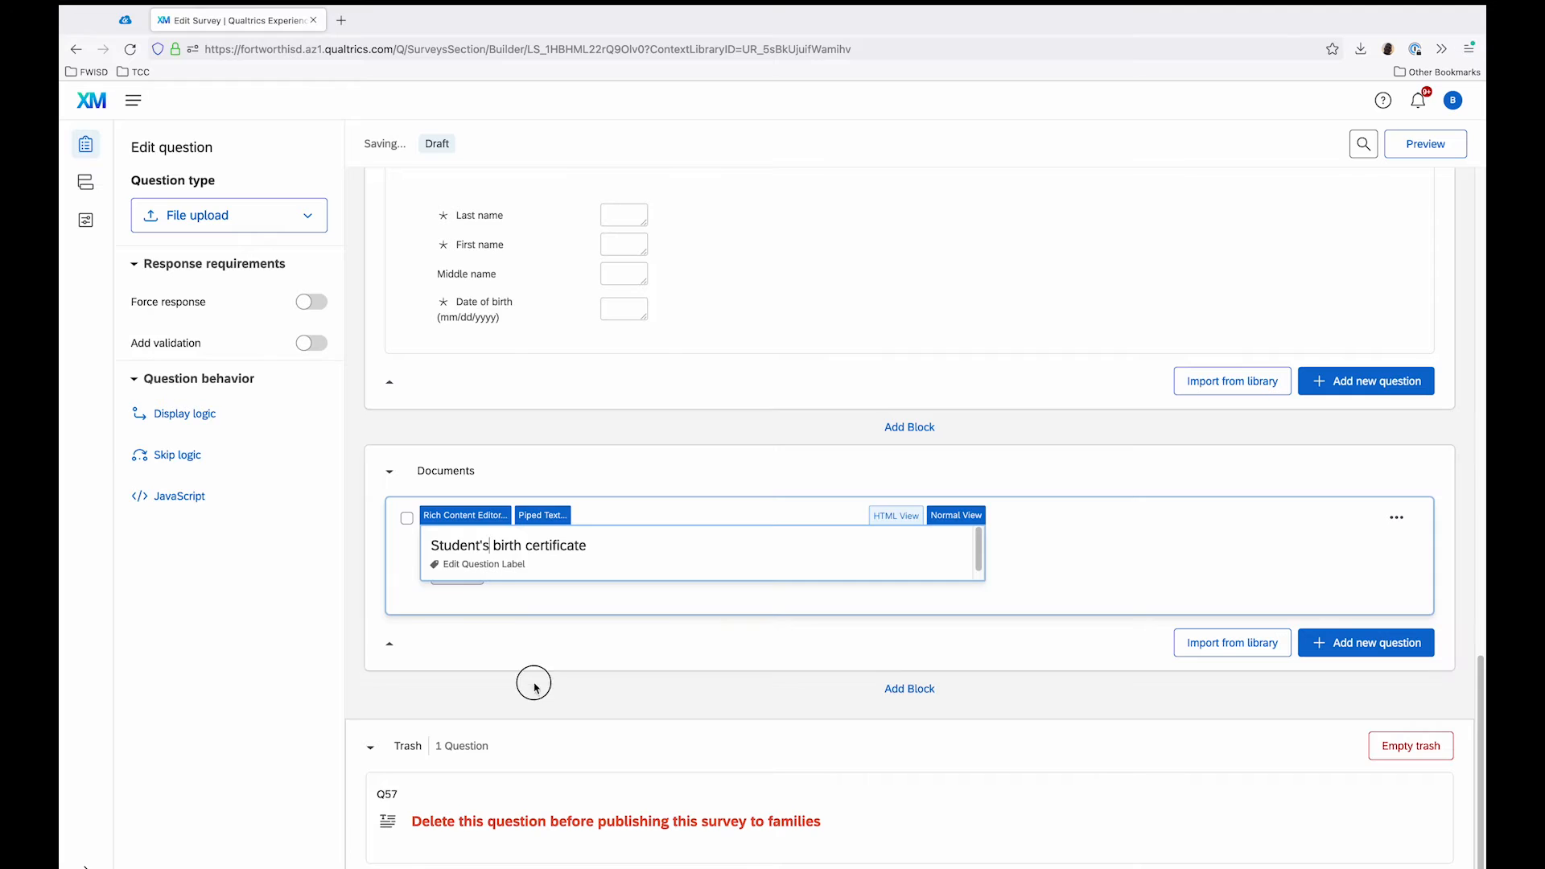
left_click(491, 464)
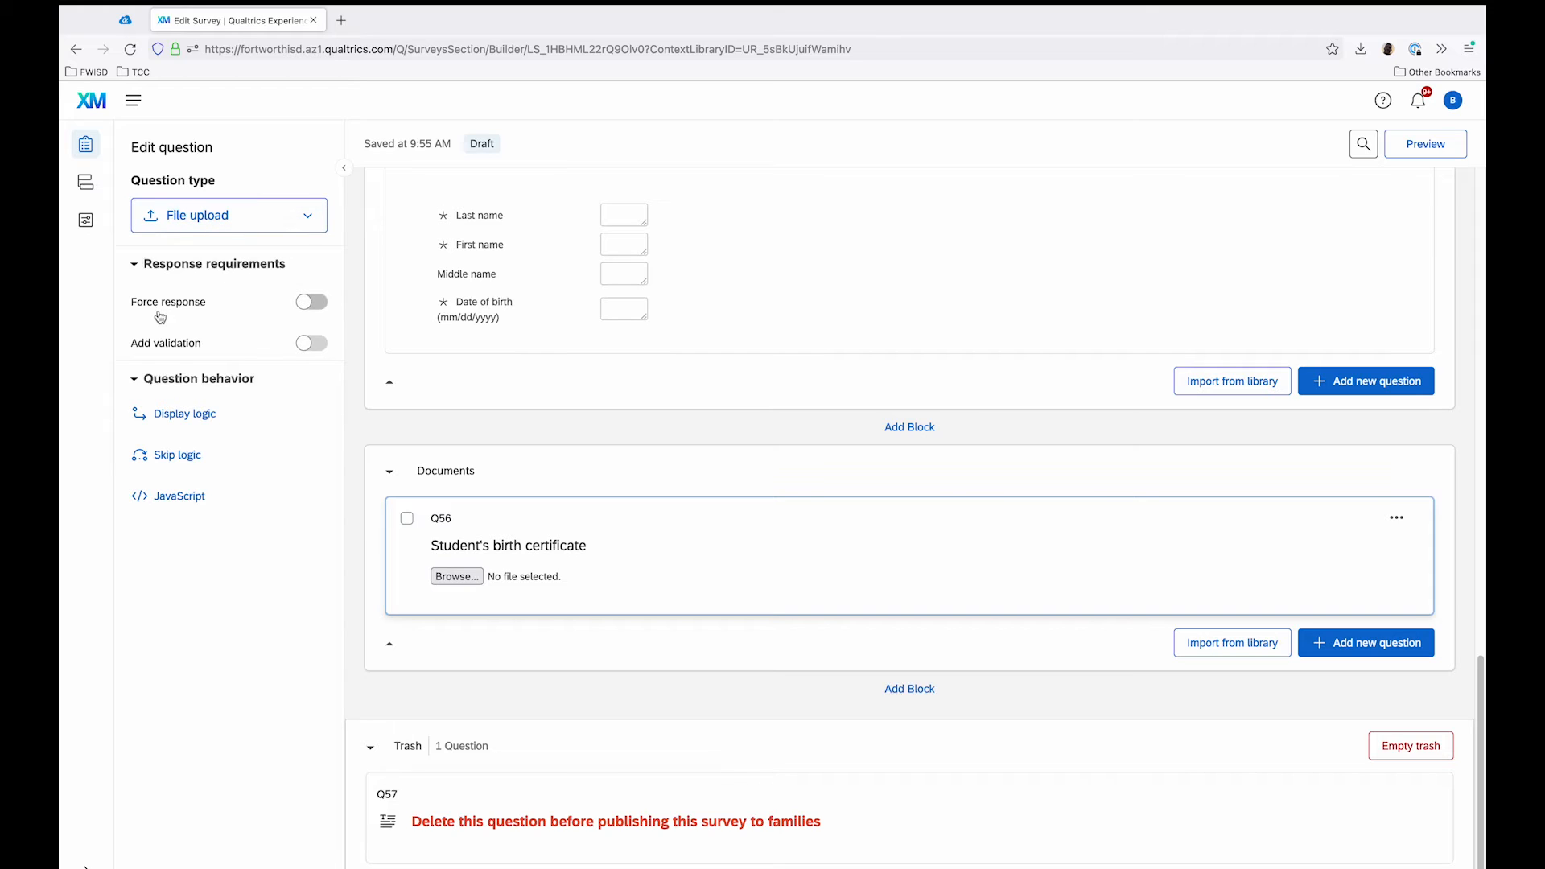
left_click(317, 307)
left_click(314, 303)
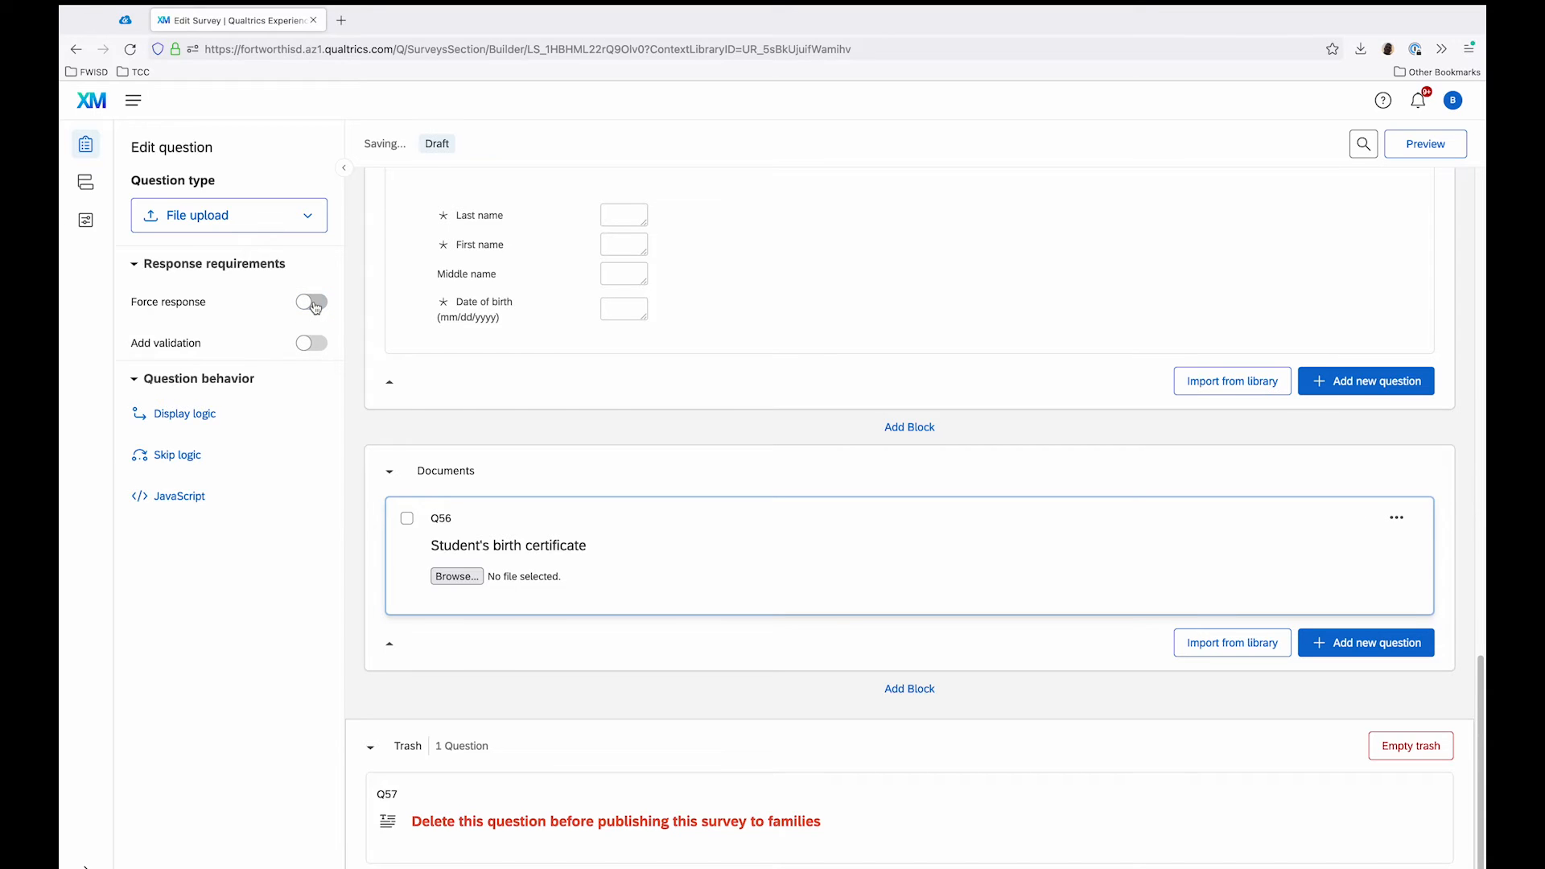
Step: Add a new question below the birth certificate question in the Documents block and make it a File upload question
mouse_move(388, 616)
left_click(386, 614)
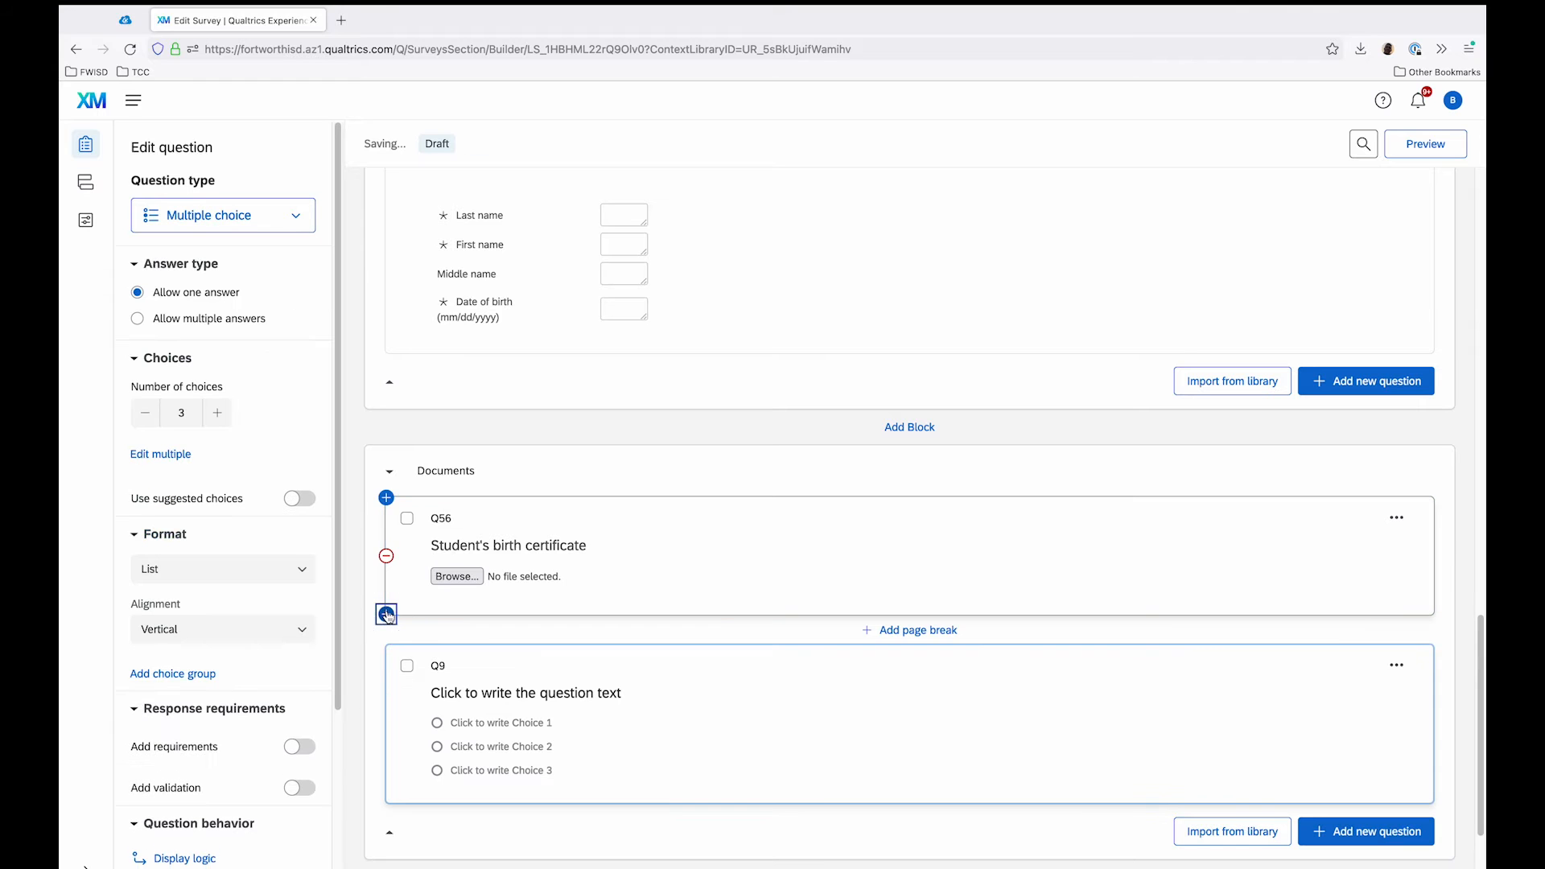
left_click(272, 237)
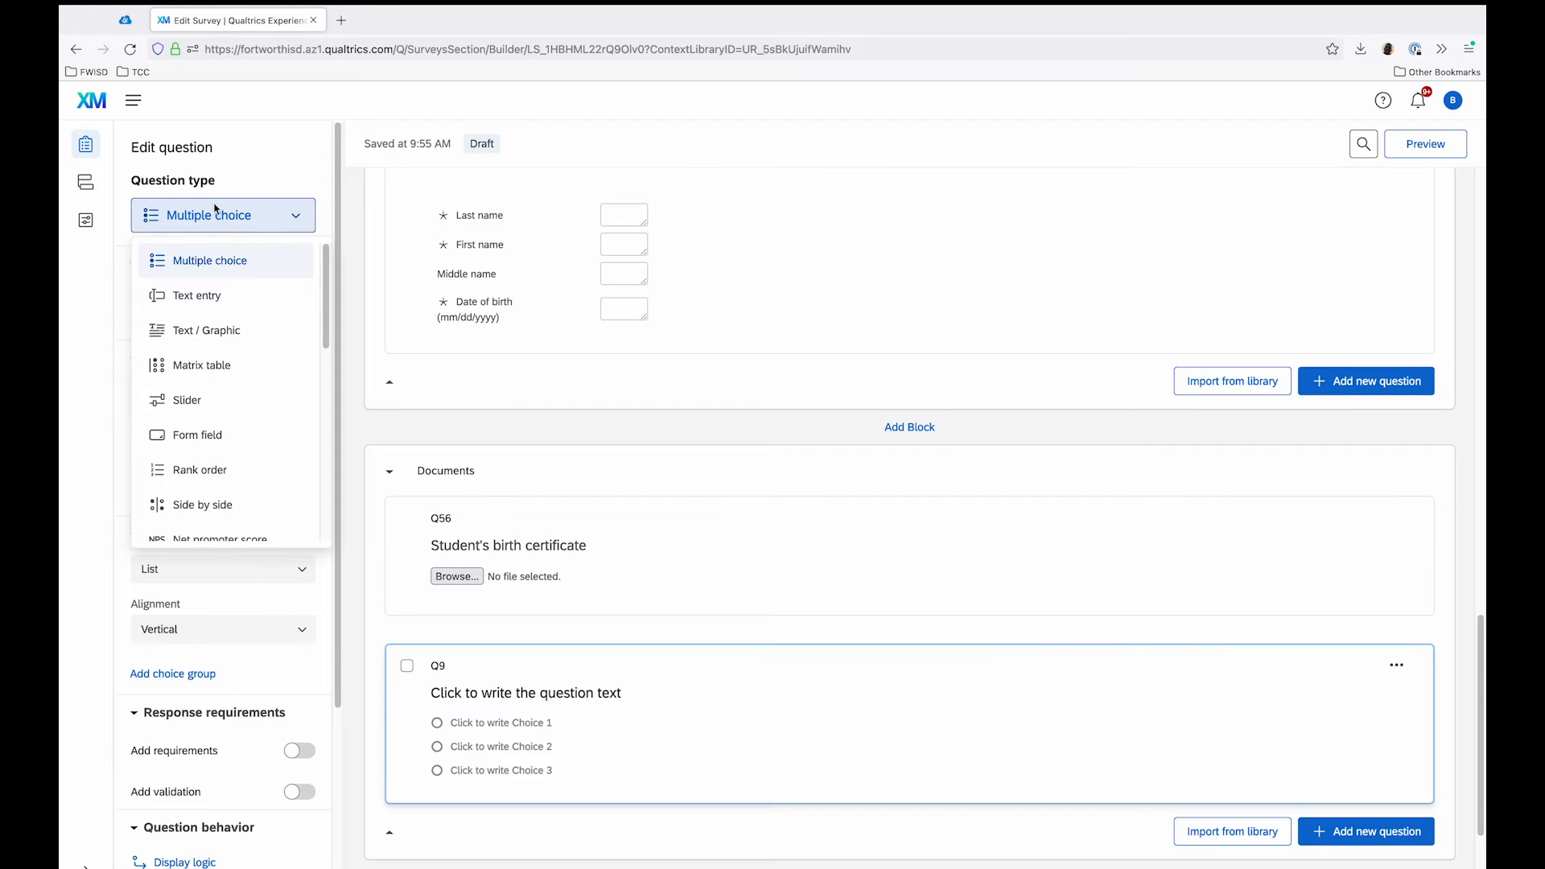
scroll(234, 380, "down", 3)
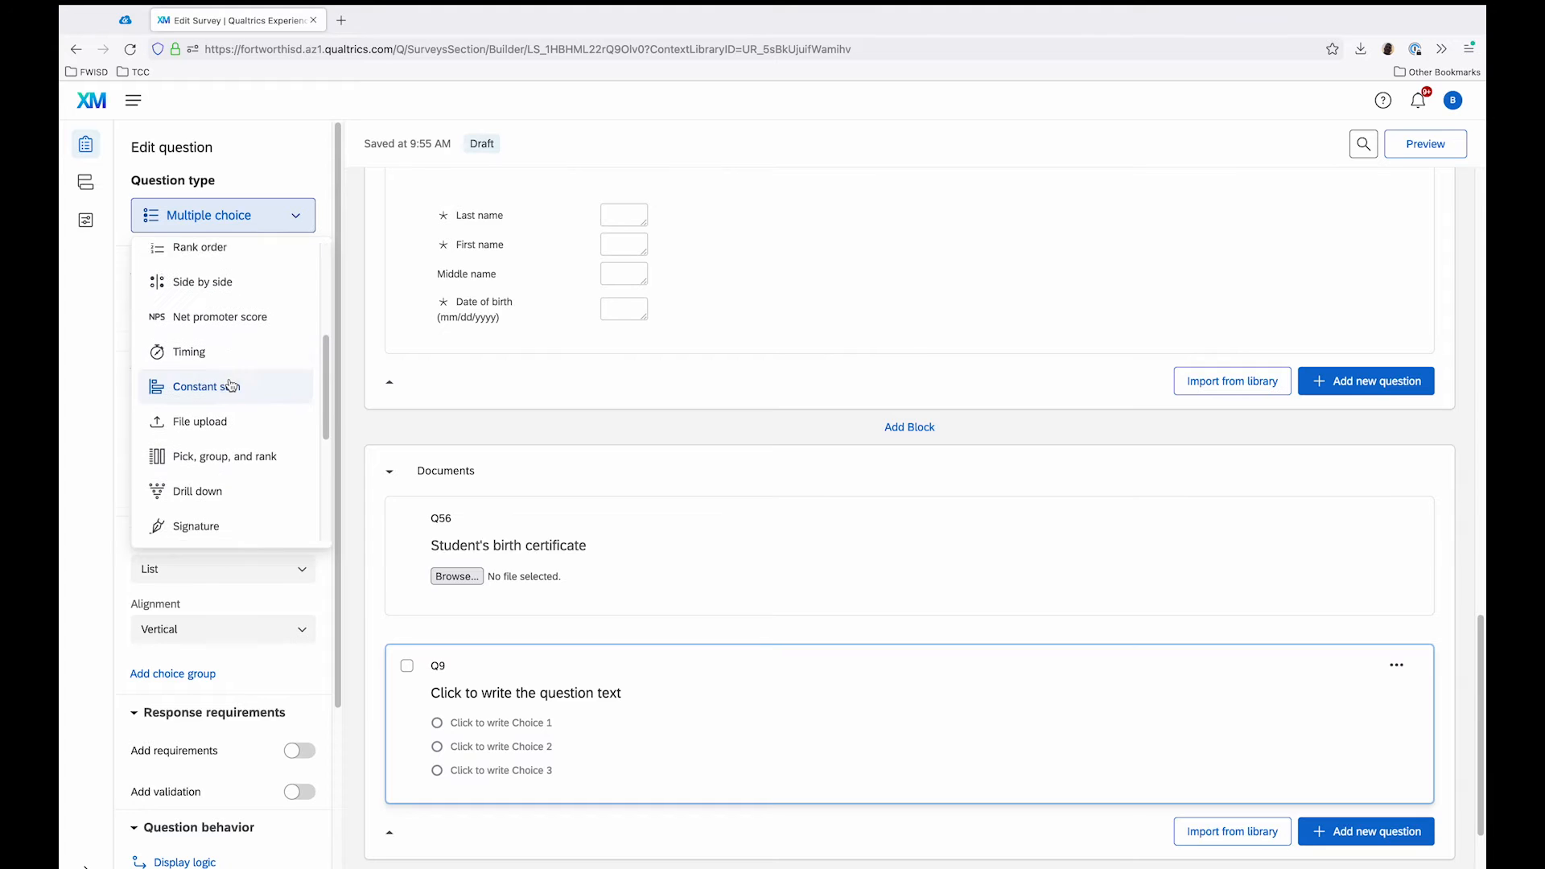
left_click(205, 412)
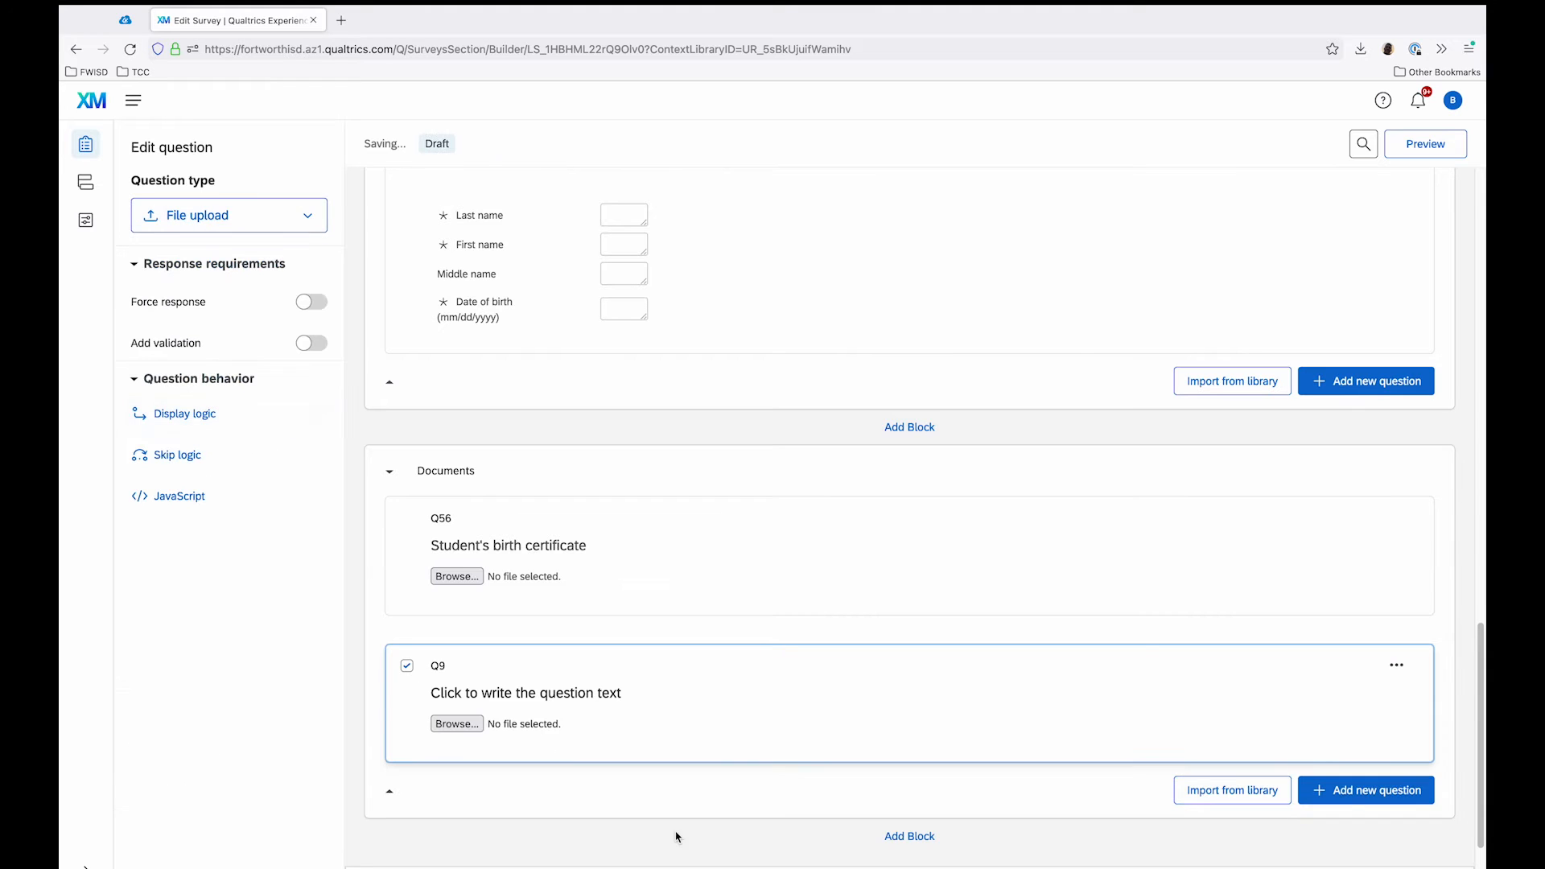
Step: Set the text of the new file upload question to "Student's Social Security Card - front"
left_click(601, 695)
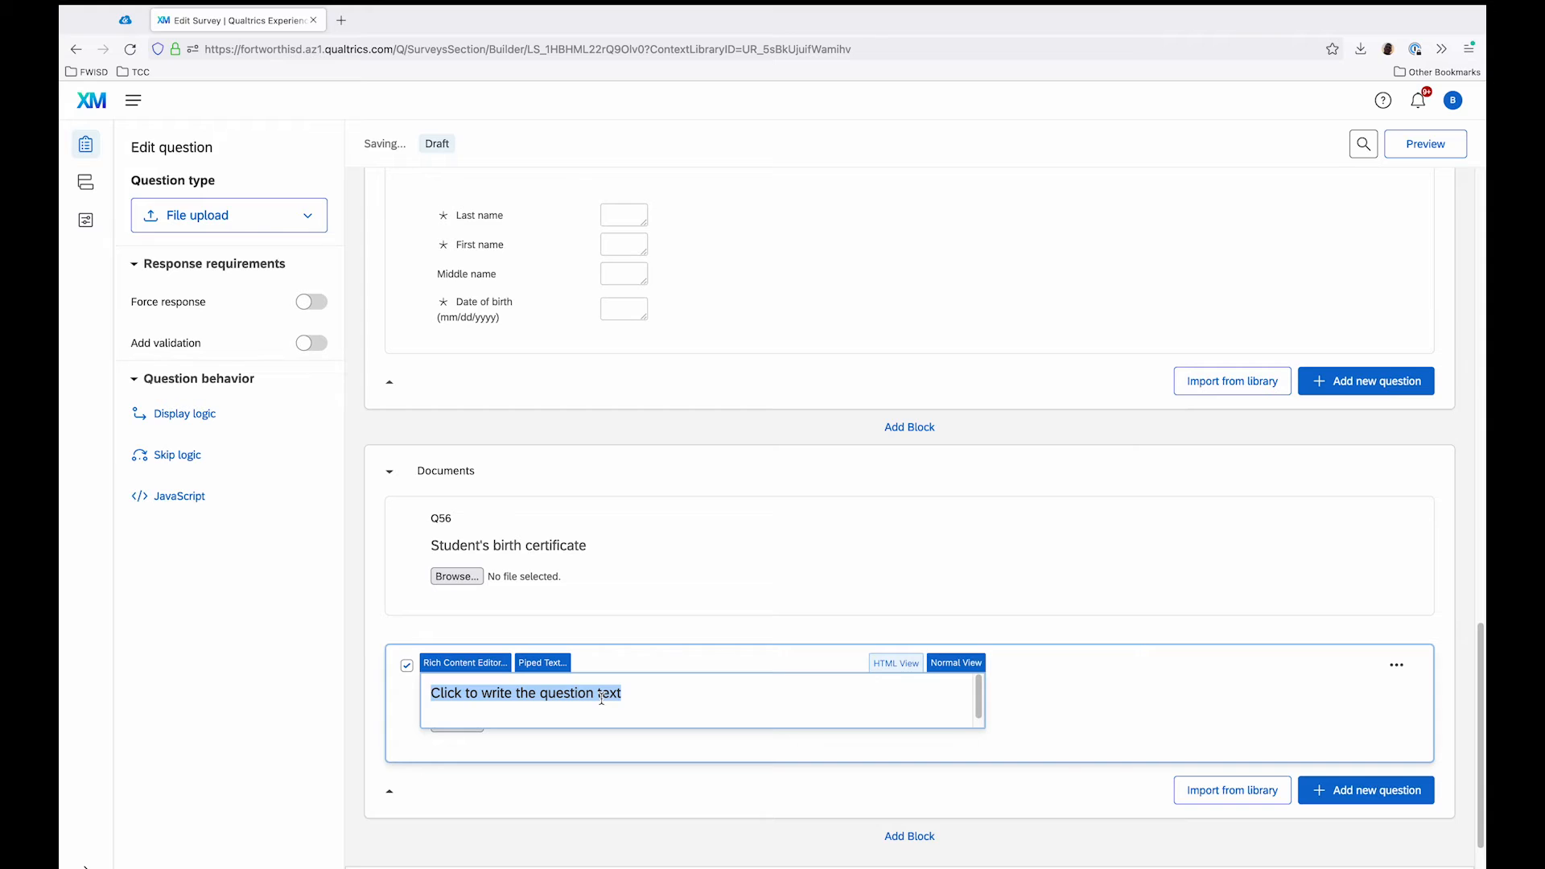
type("Student's Soci")
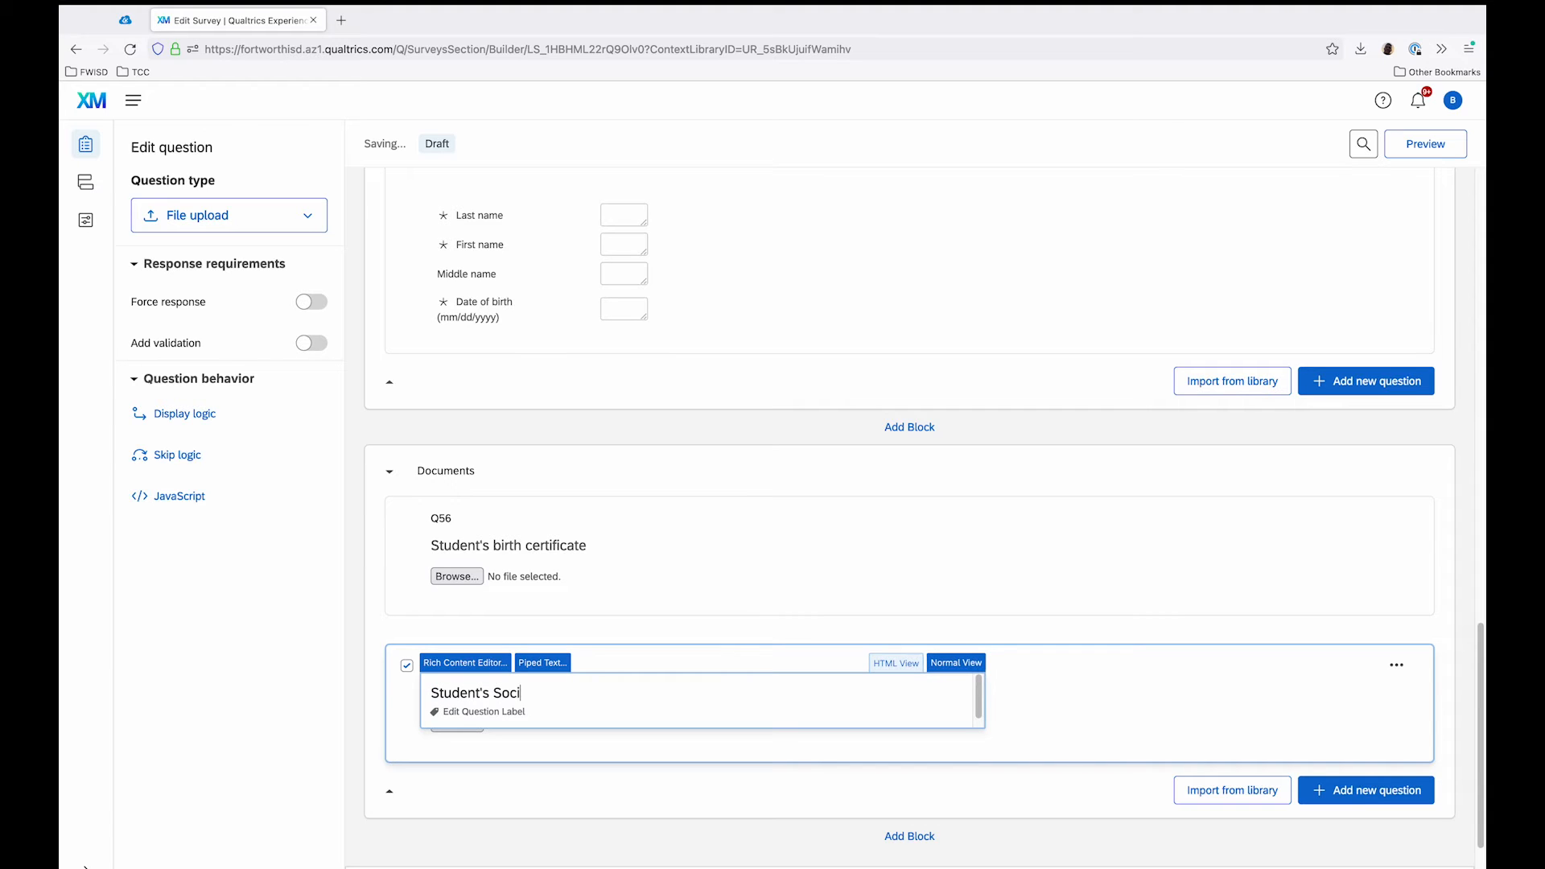
type("al Security Card")
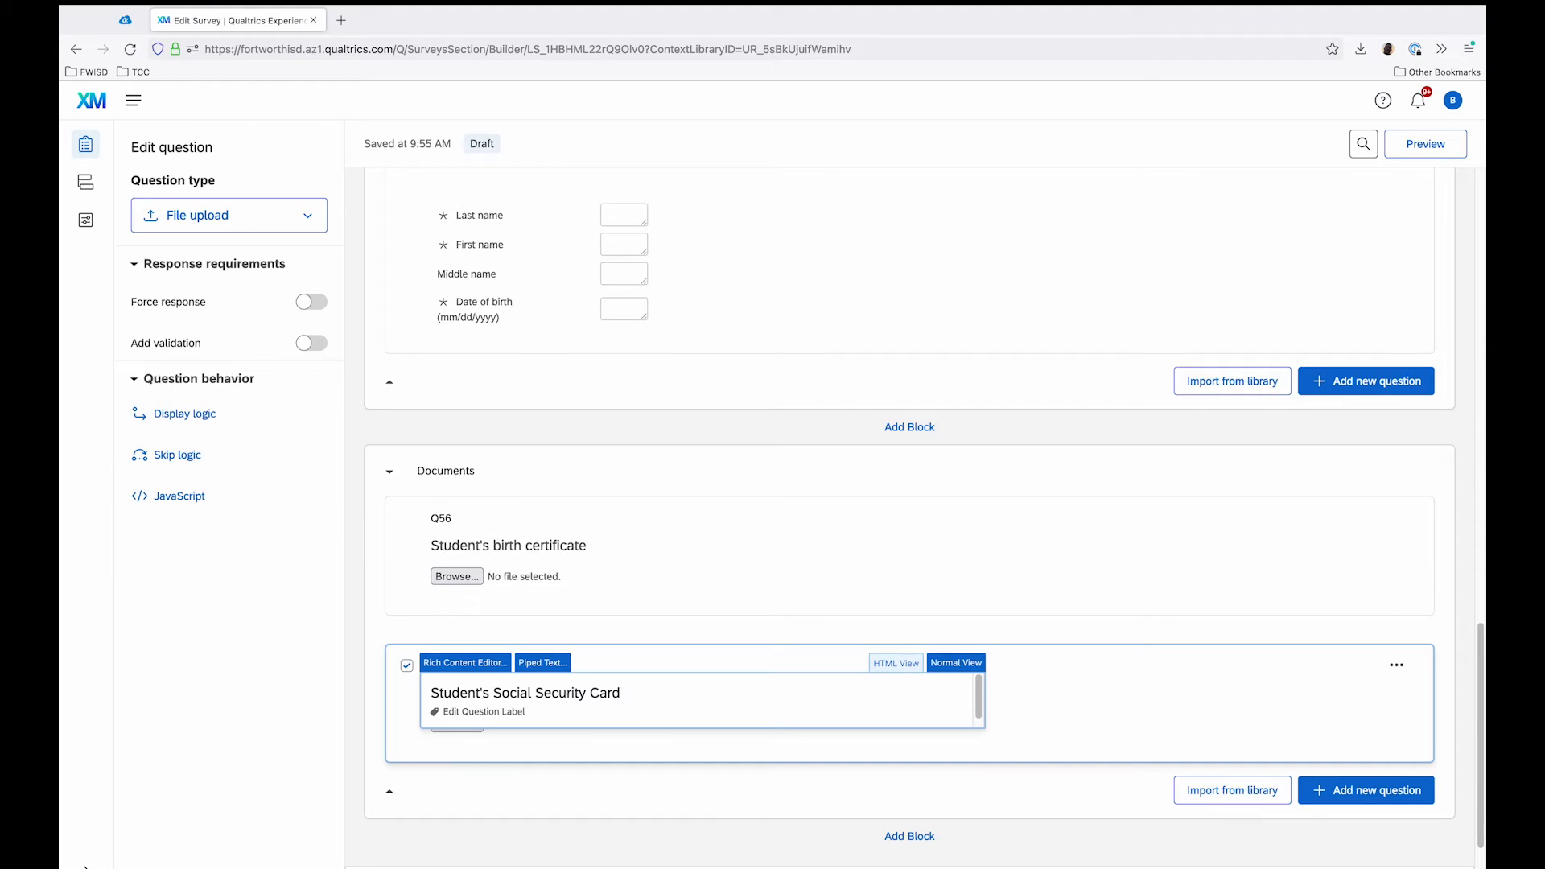
type("- front")
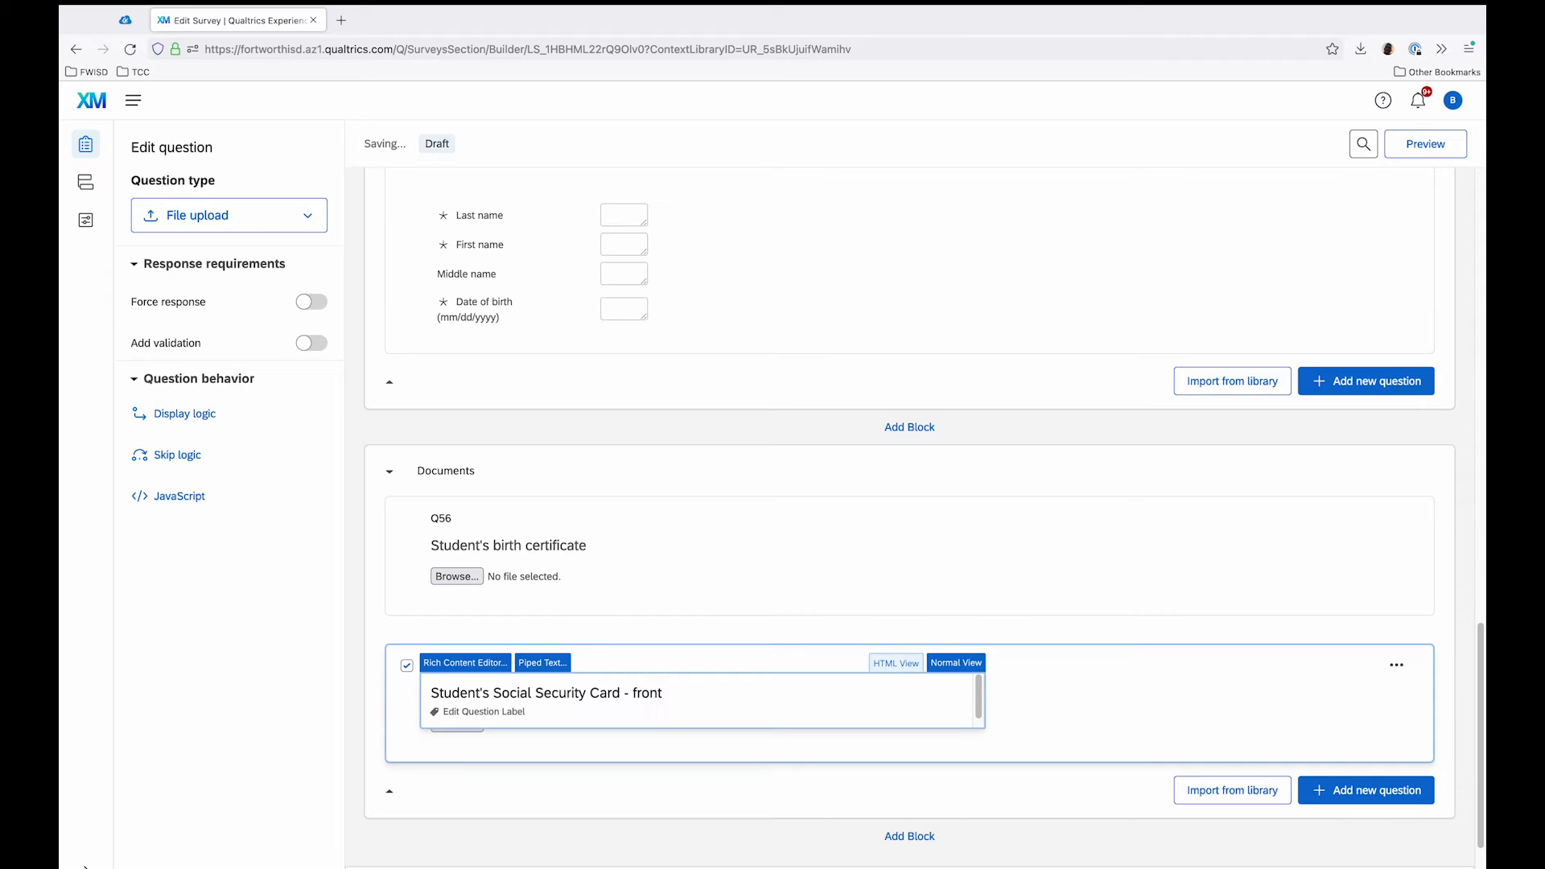
left_click(358, 617)
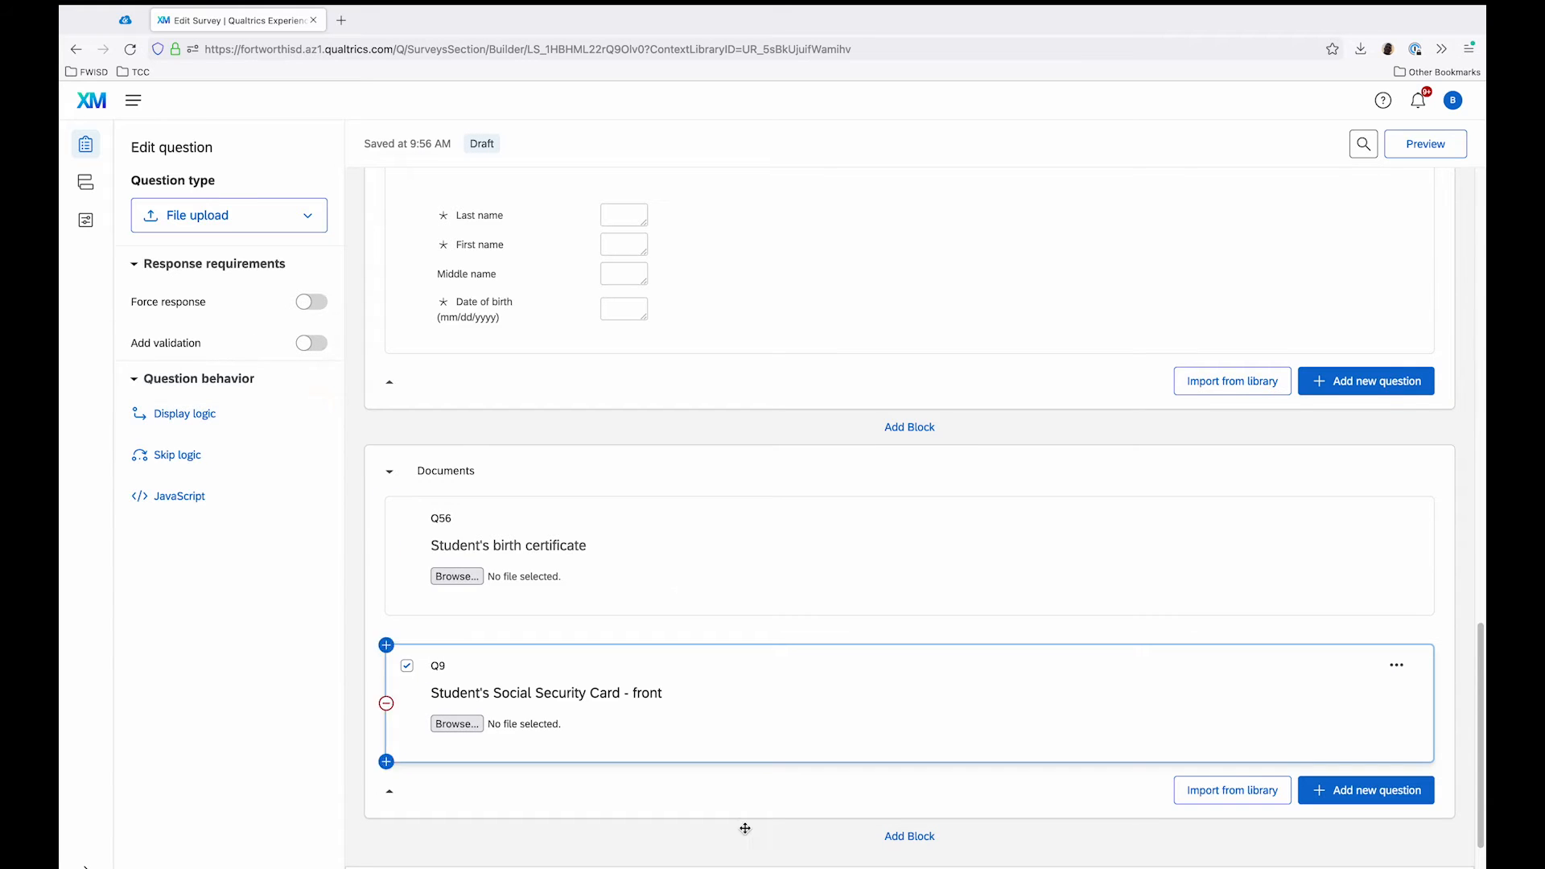
Step: Add a question below the Social Security Card front question and make it a File upload question
scroll(755, 792, "down", 2)
mouse_move(468, 633)
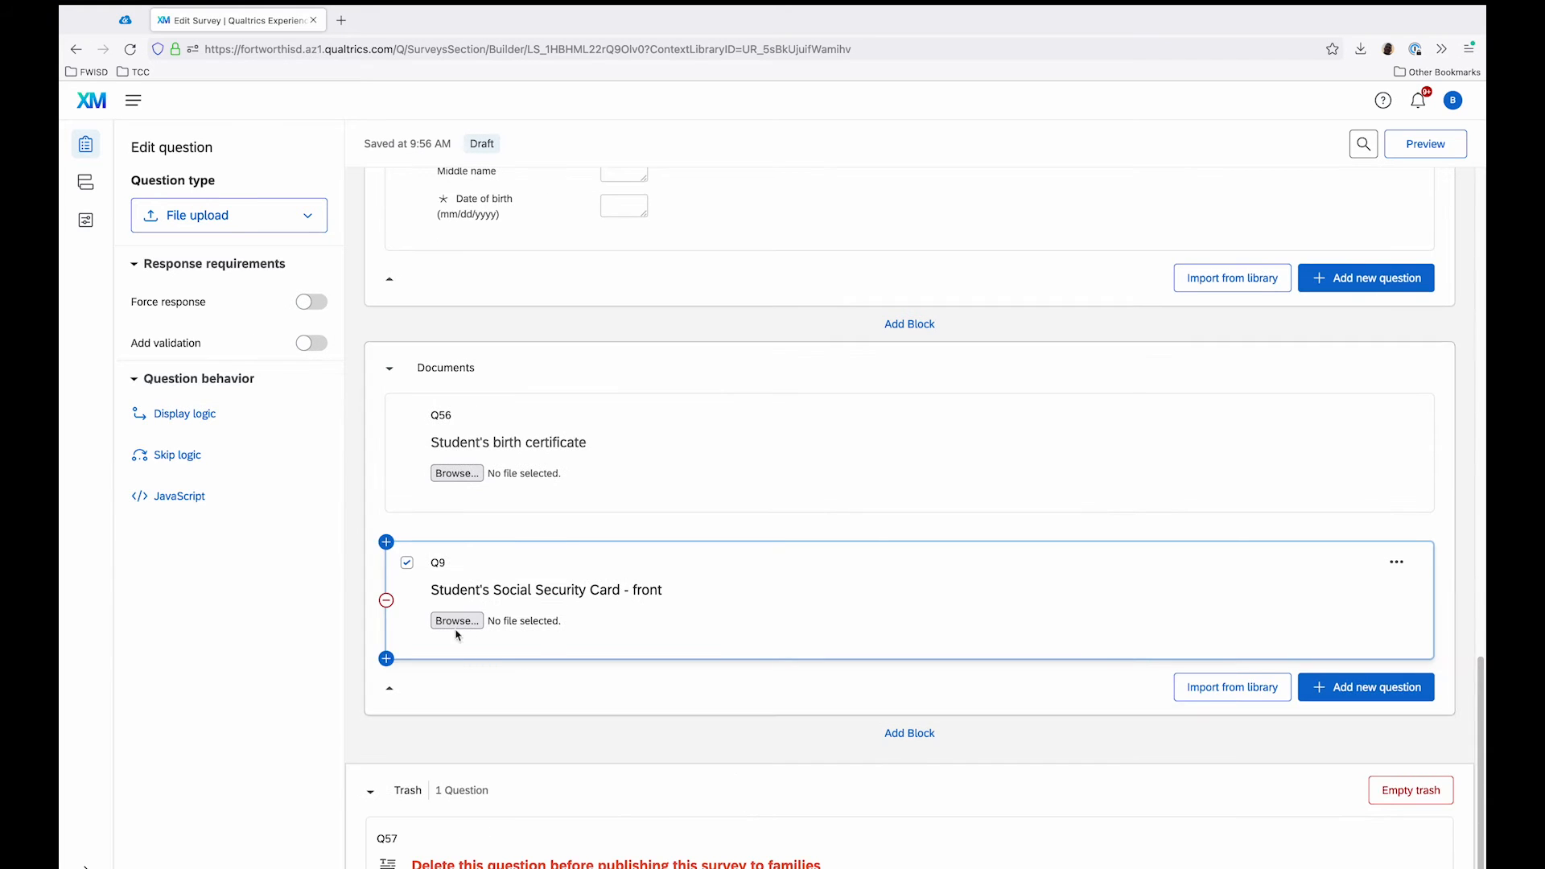
left_click(387, 660)
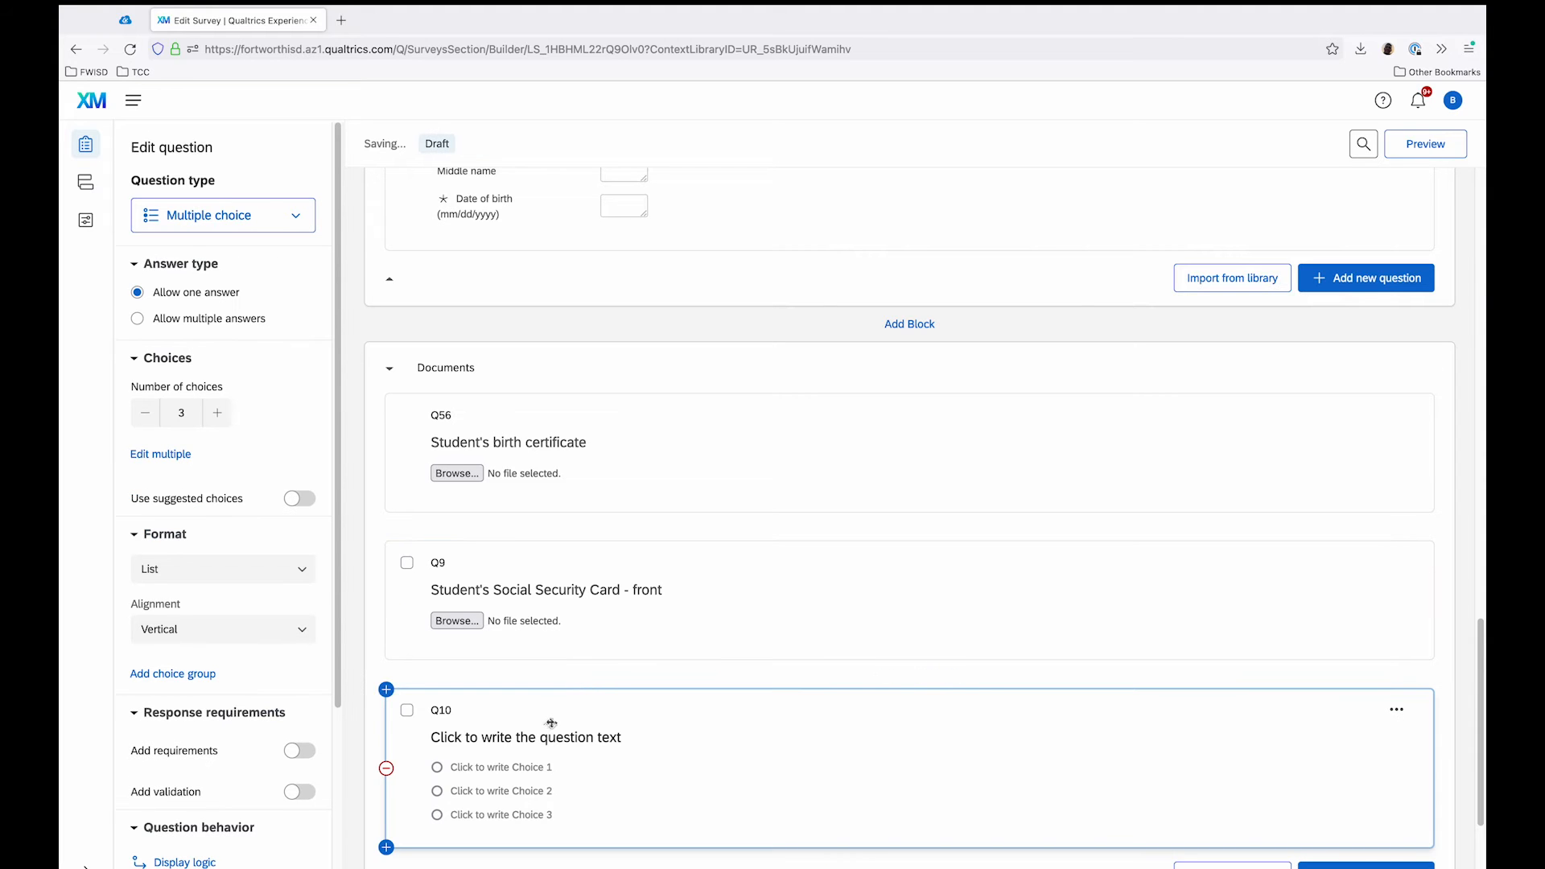
left_click(247, 215)
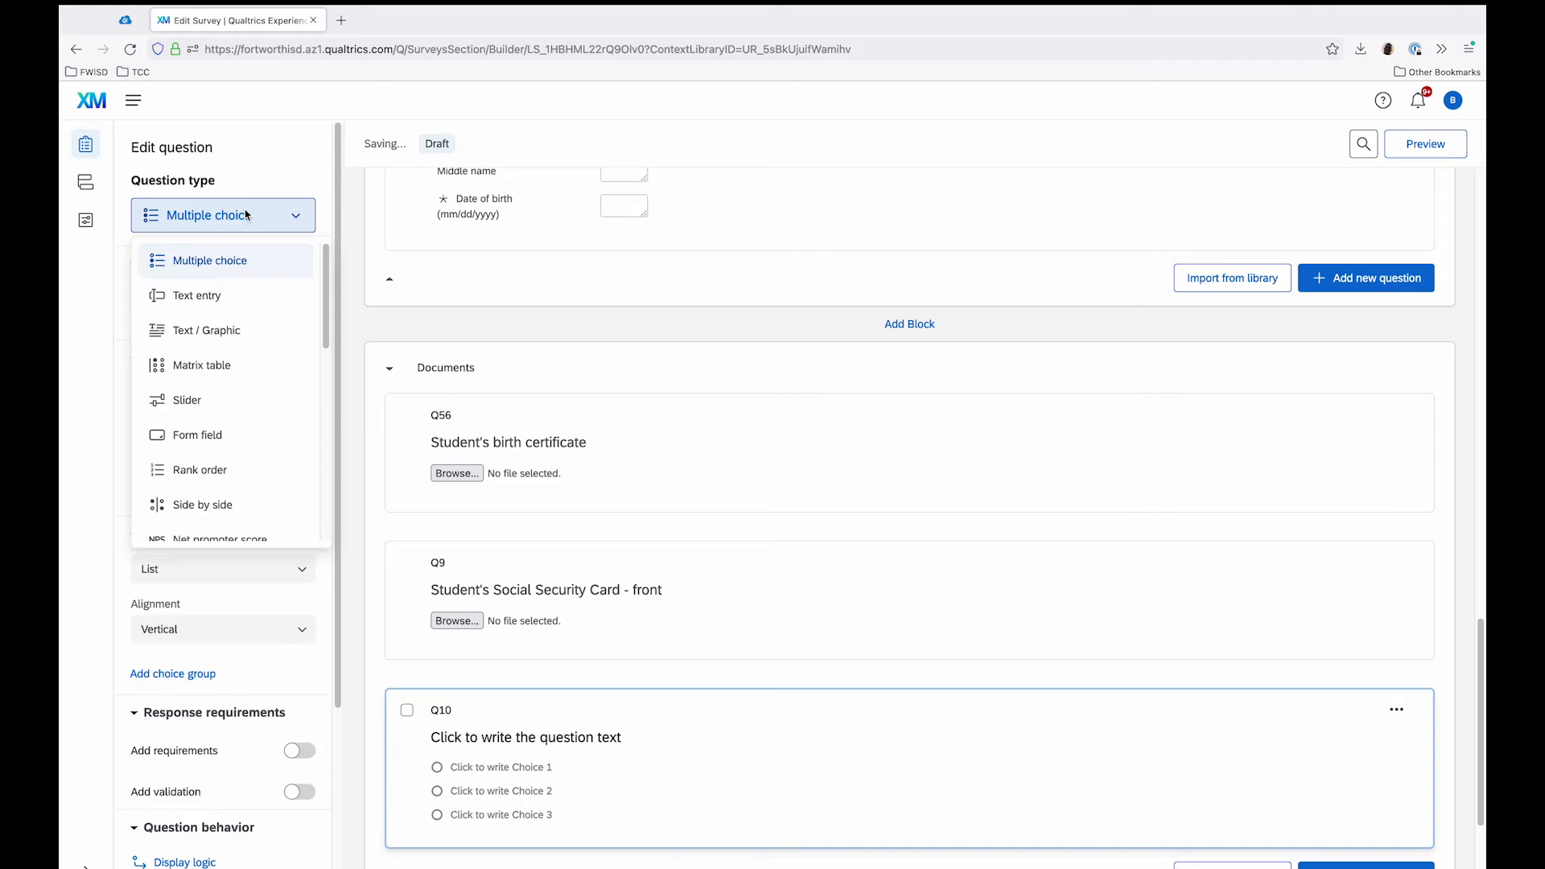
scroll(237, 399, "down", 3)
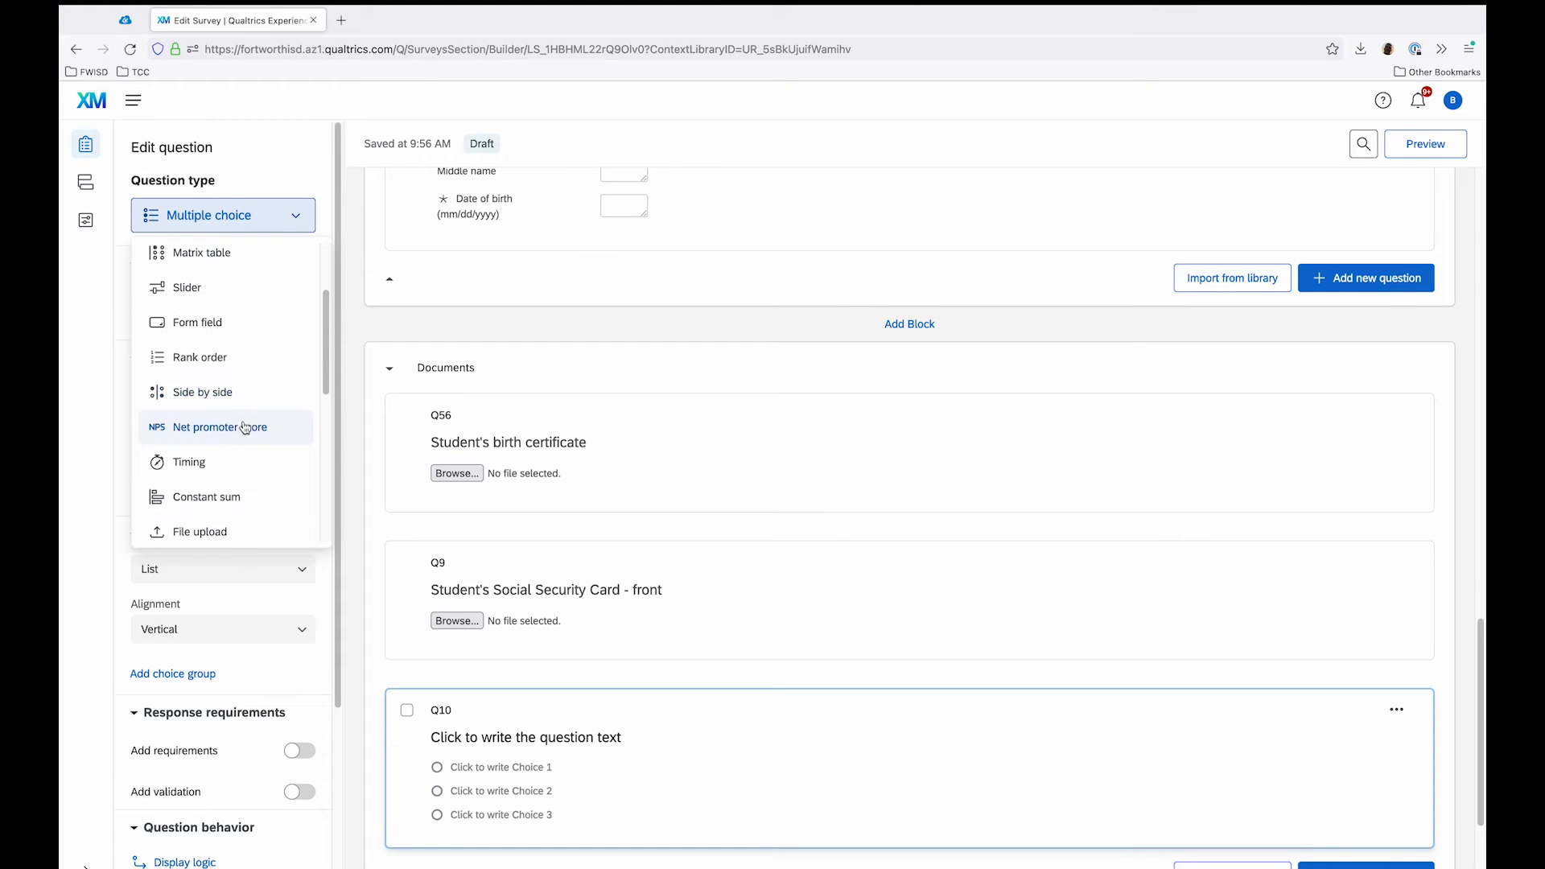
left_click(211, 532)
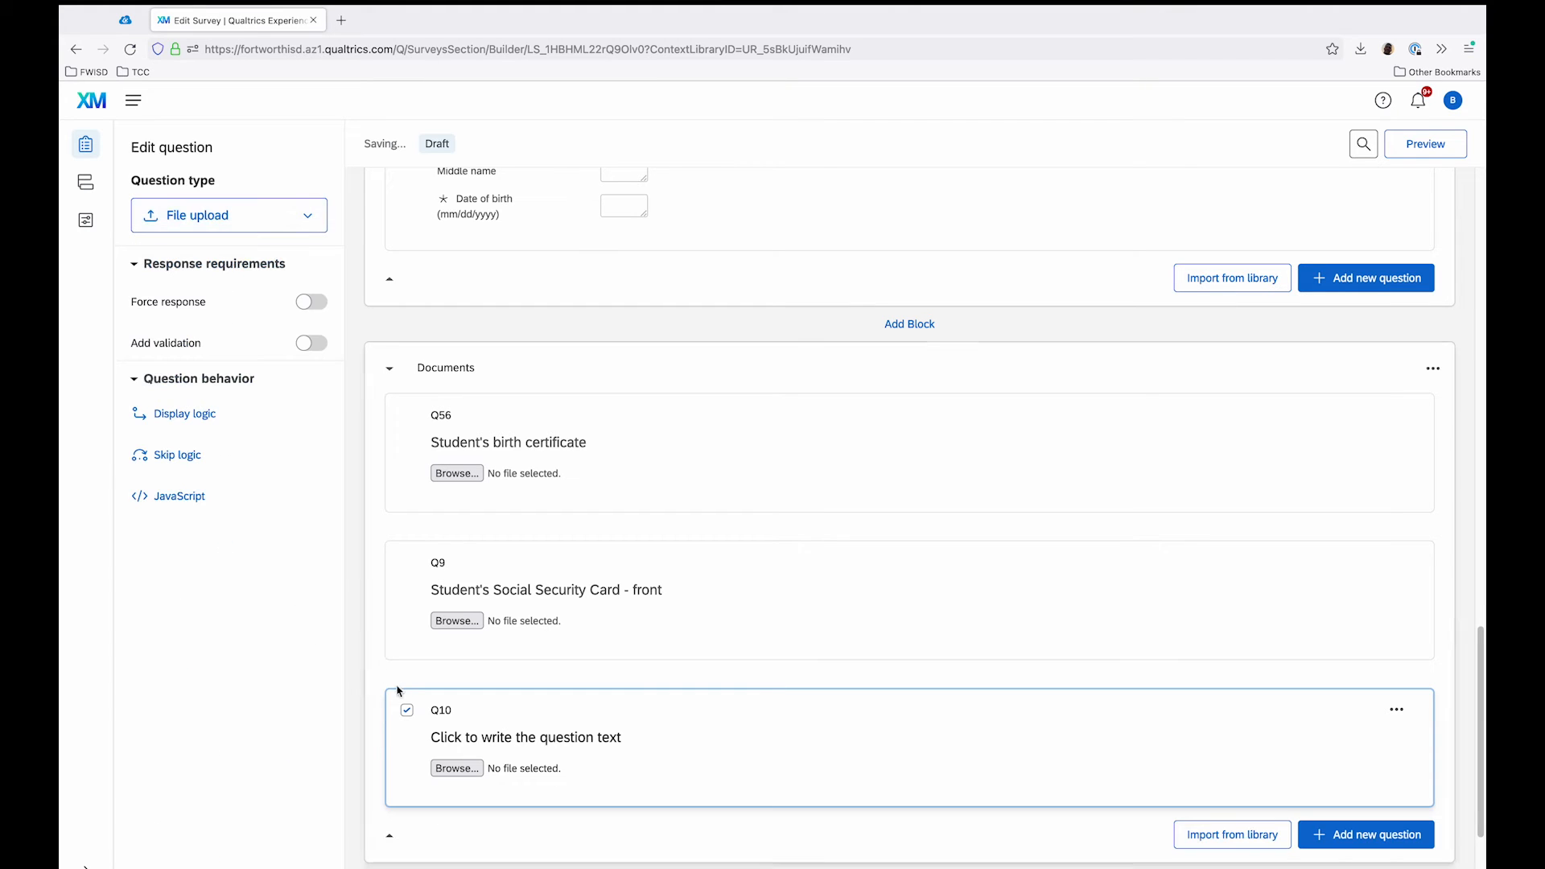
Step: Set the text of the added question to "Student's Social Security Card - back"
left_click(483, 737)
type("Student's")
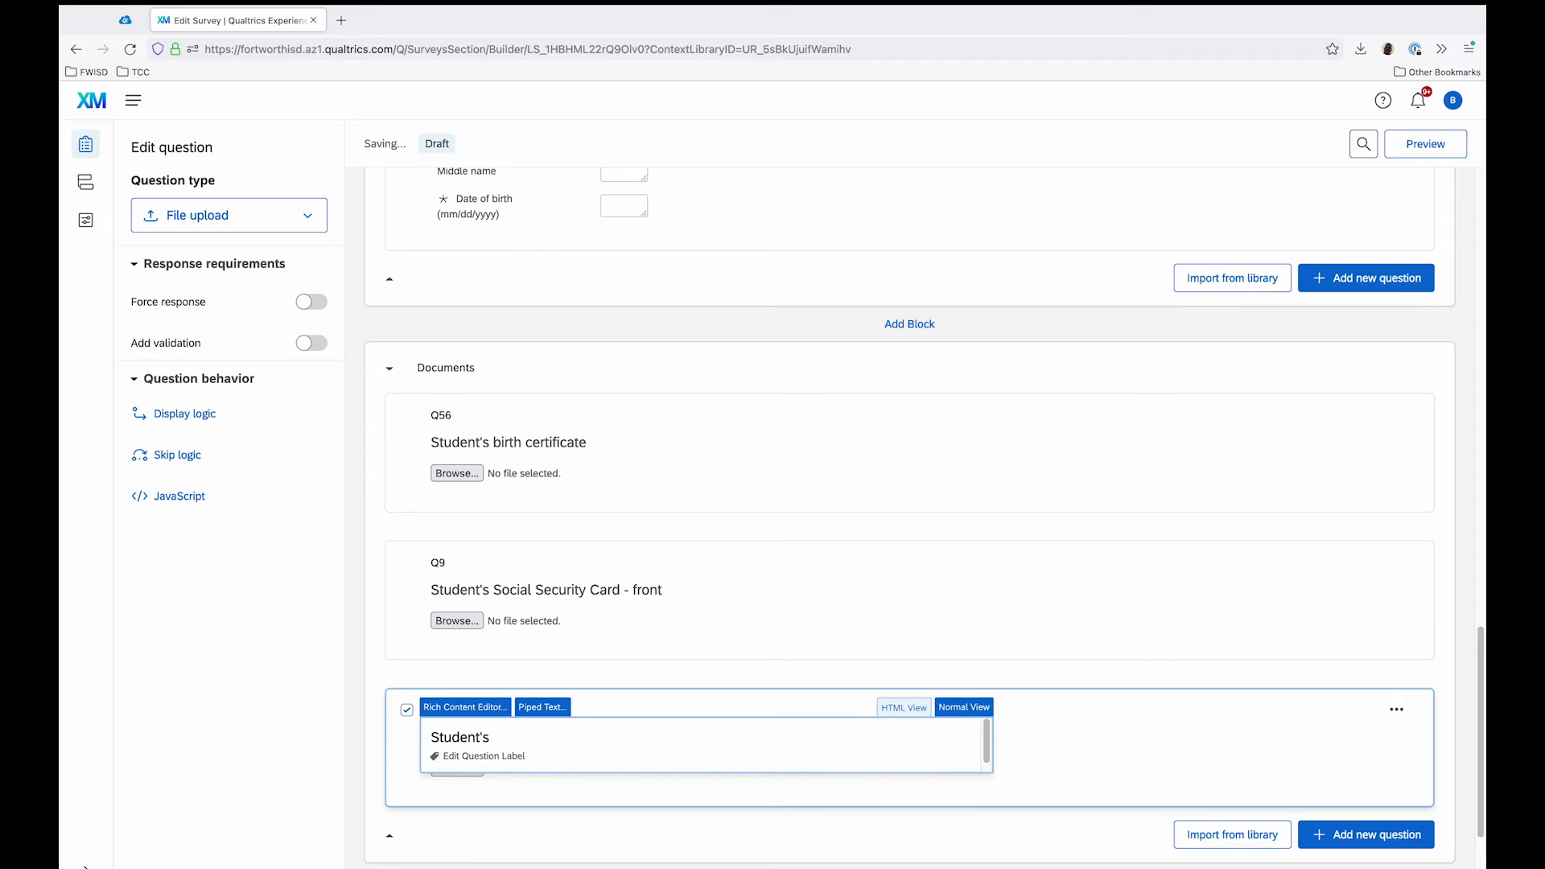
type(" Social Security Card - back")
left_click(361, 654)
Step: Add a question below the Social Security Card back question and make it a File upload question
scroll(366, 650, "down", 1)
scroll(366, 650, "down", 3)
mouse_move(476, 648)
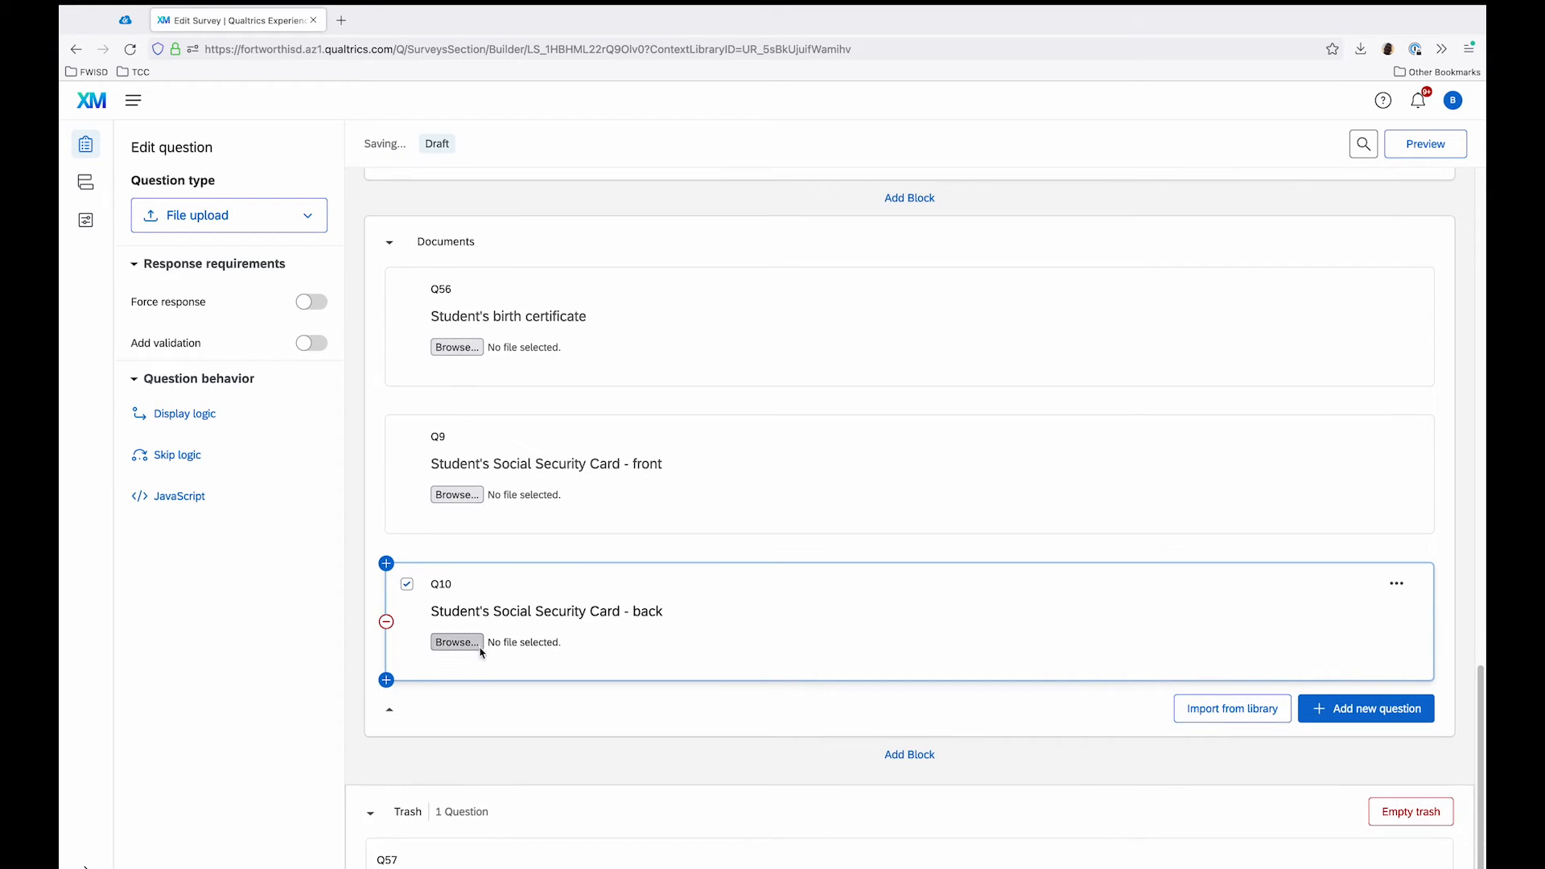
left_click(386, 681)
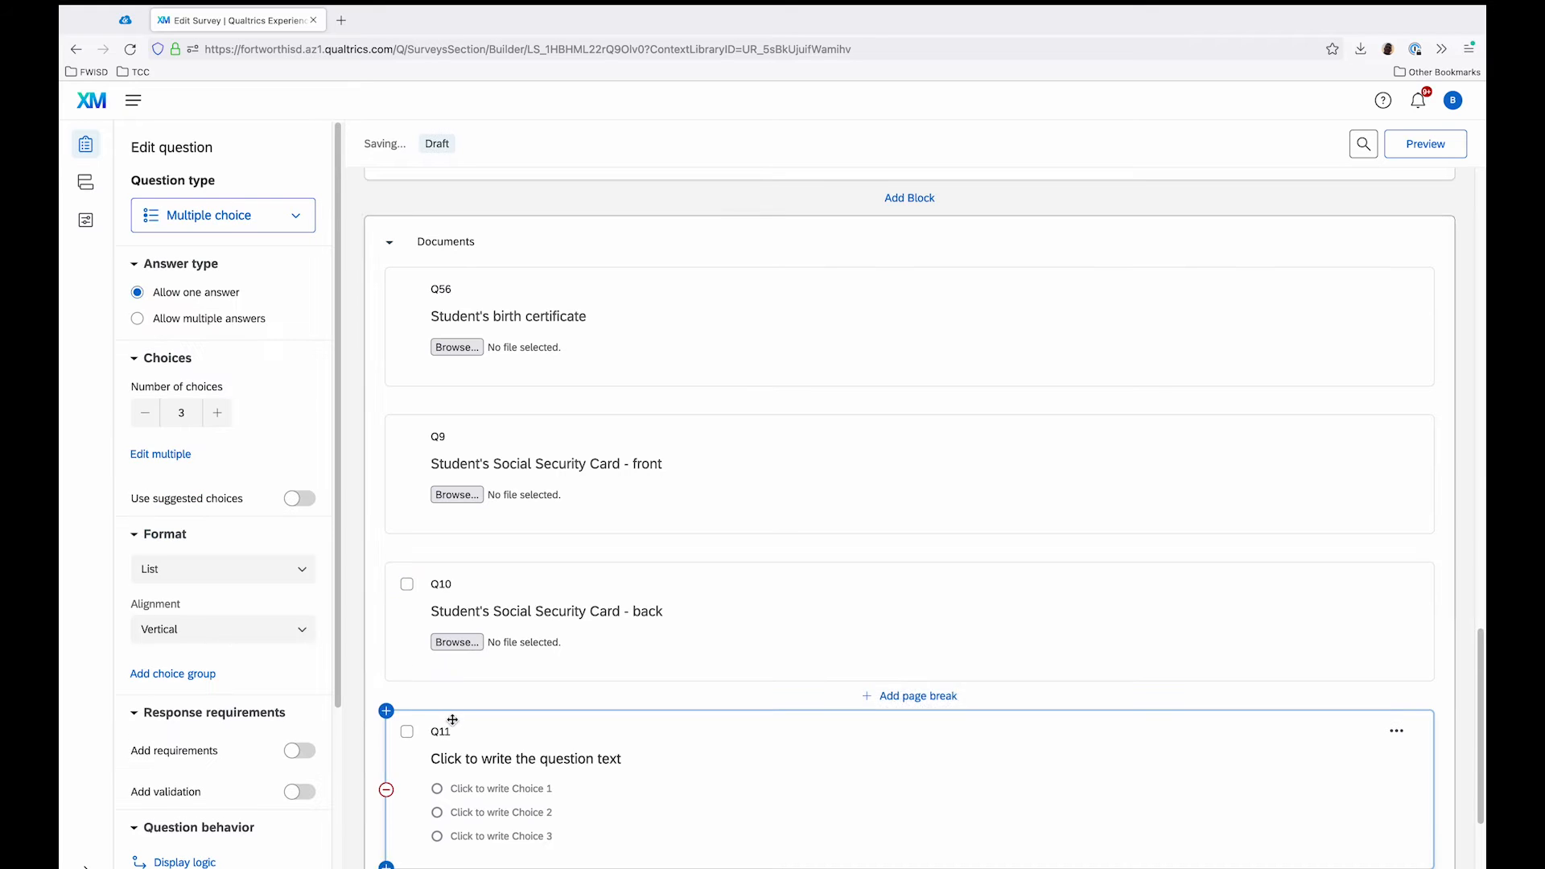
left_click(243, 226)
scroll(235, 414, "down", 2)
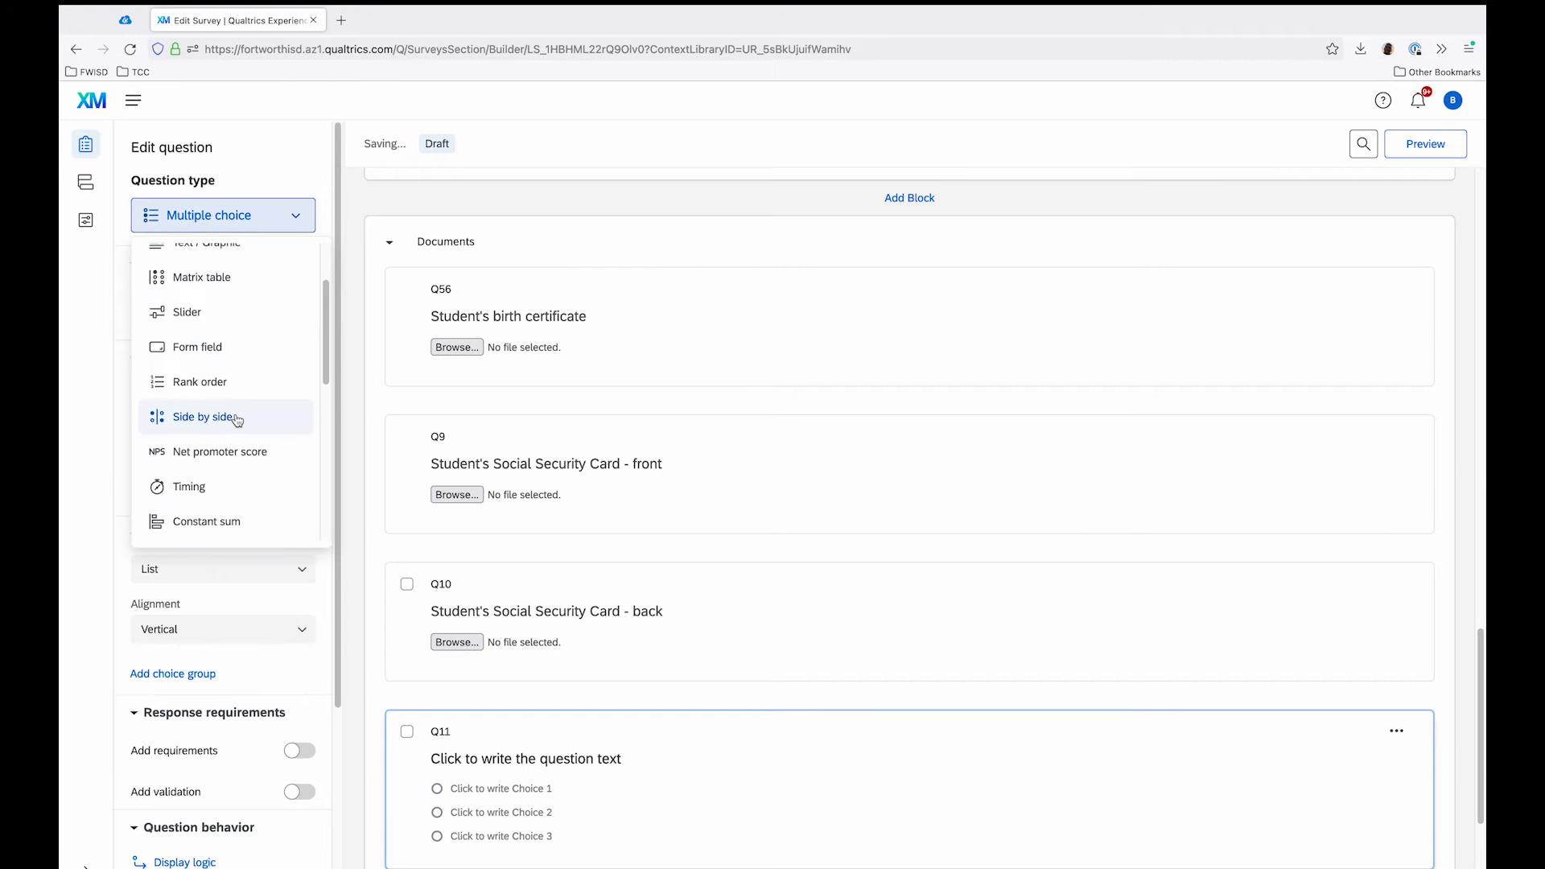
left_click(228, 465)
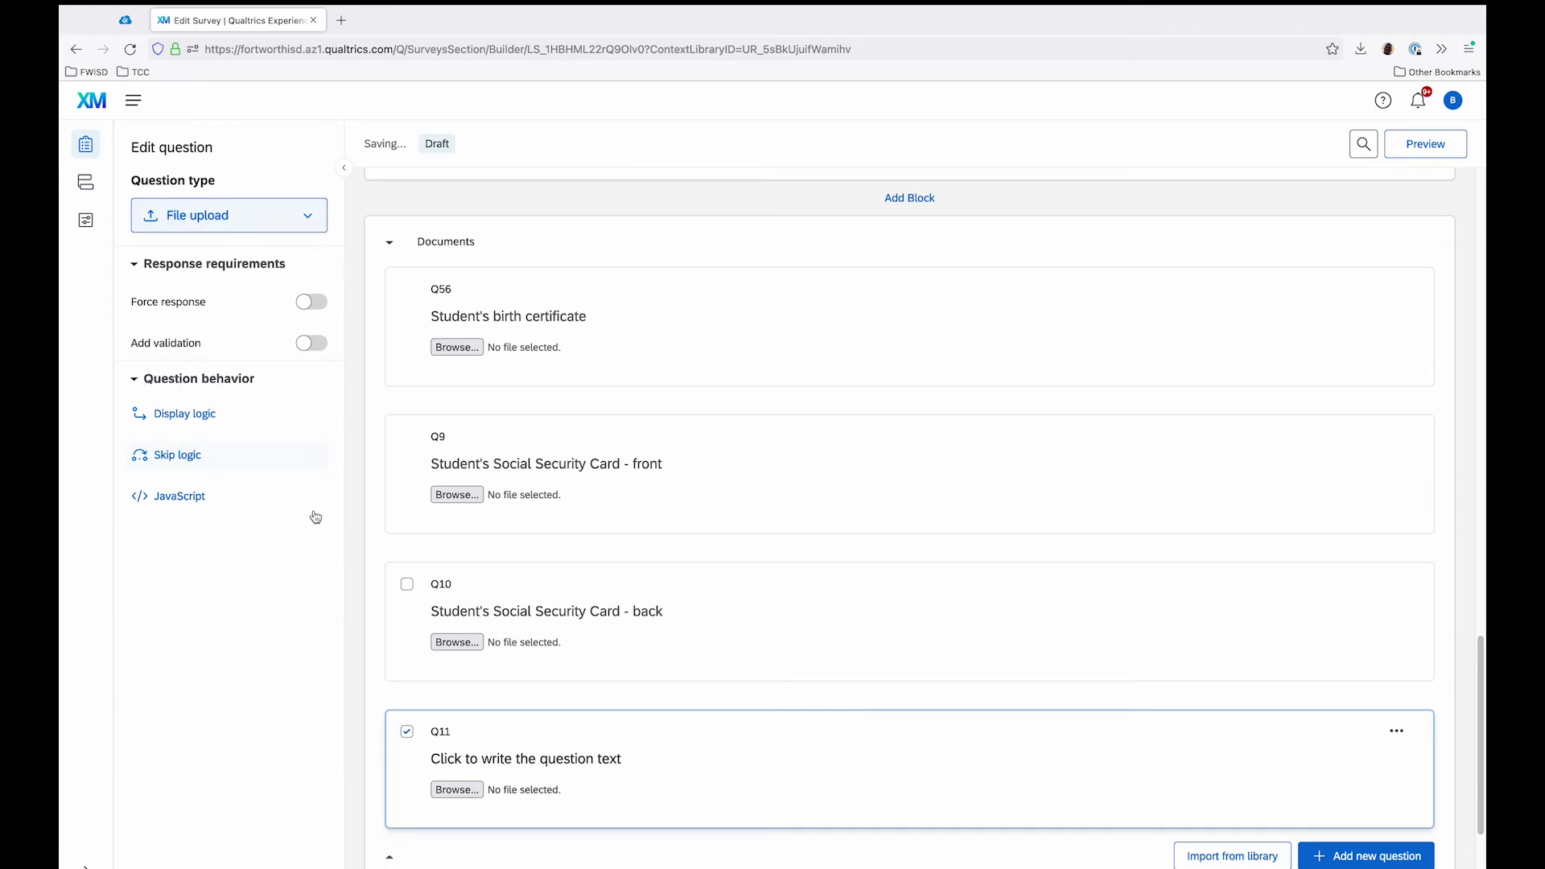
Step: Set the text of the last file upload question in the Documents block to "Parent's I.D."
left_click(548, 761)
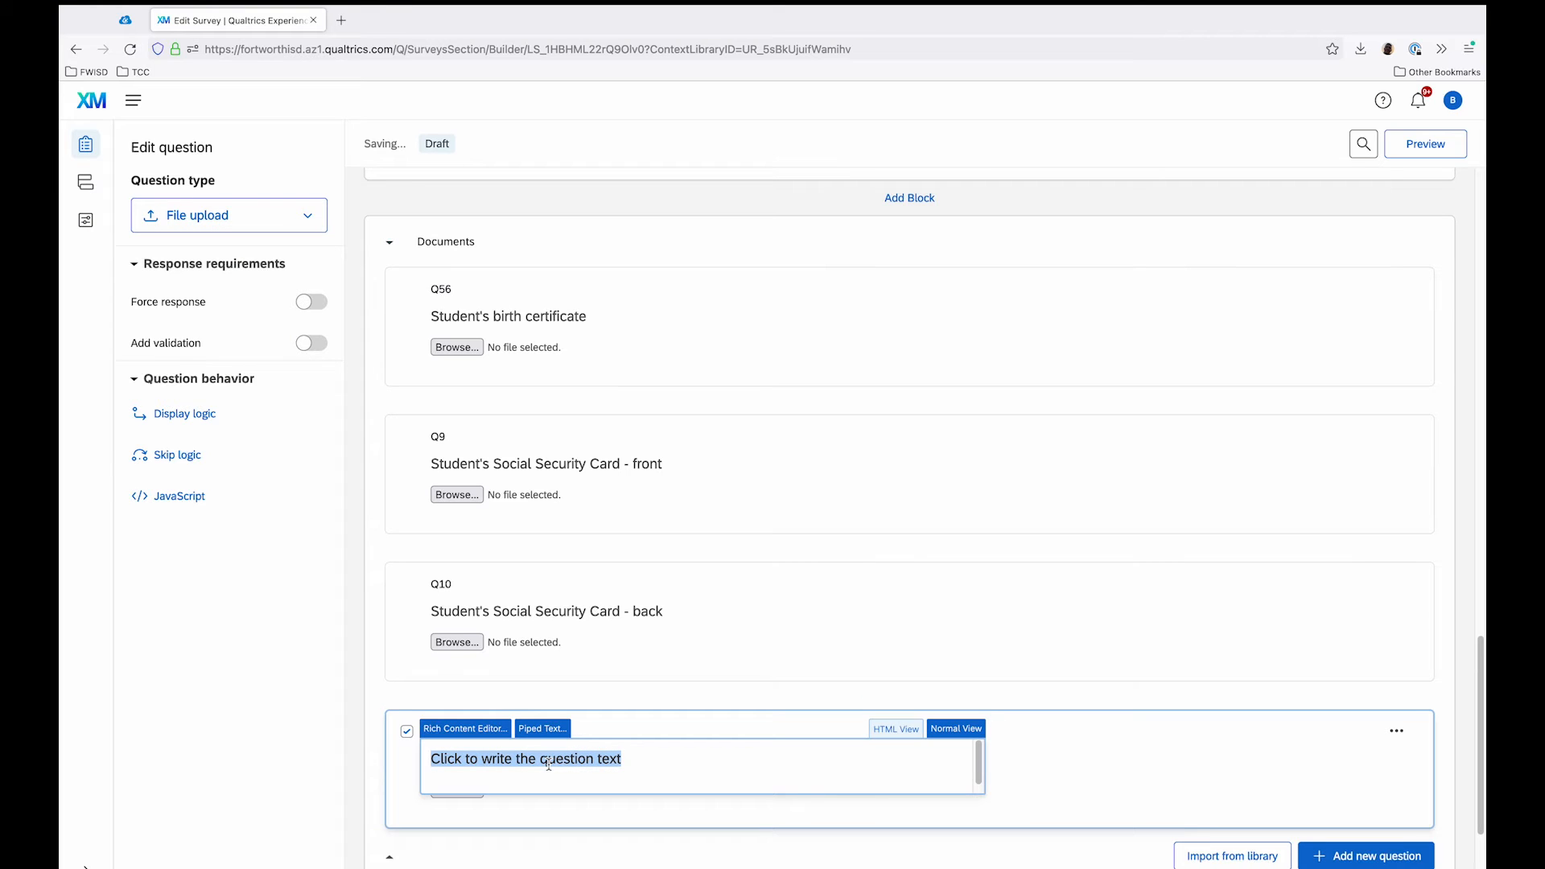
type("Parent's I.D.")
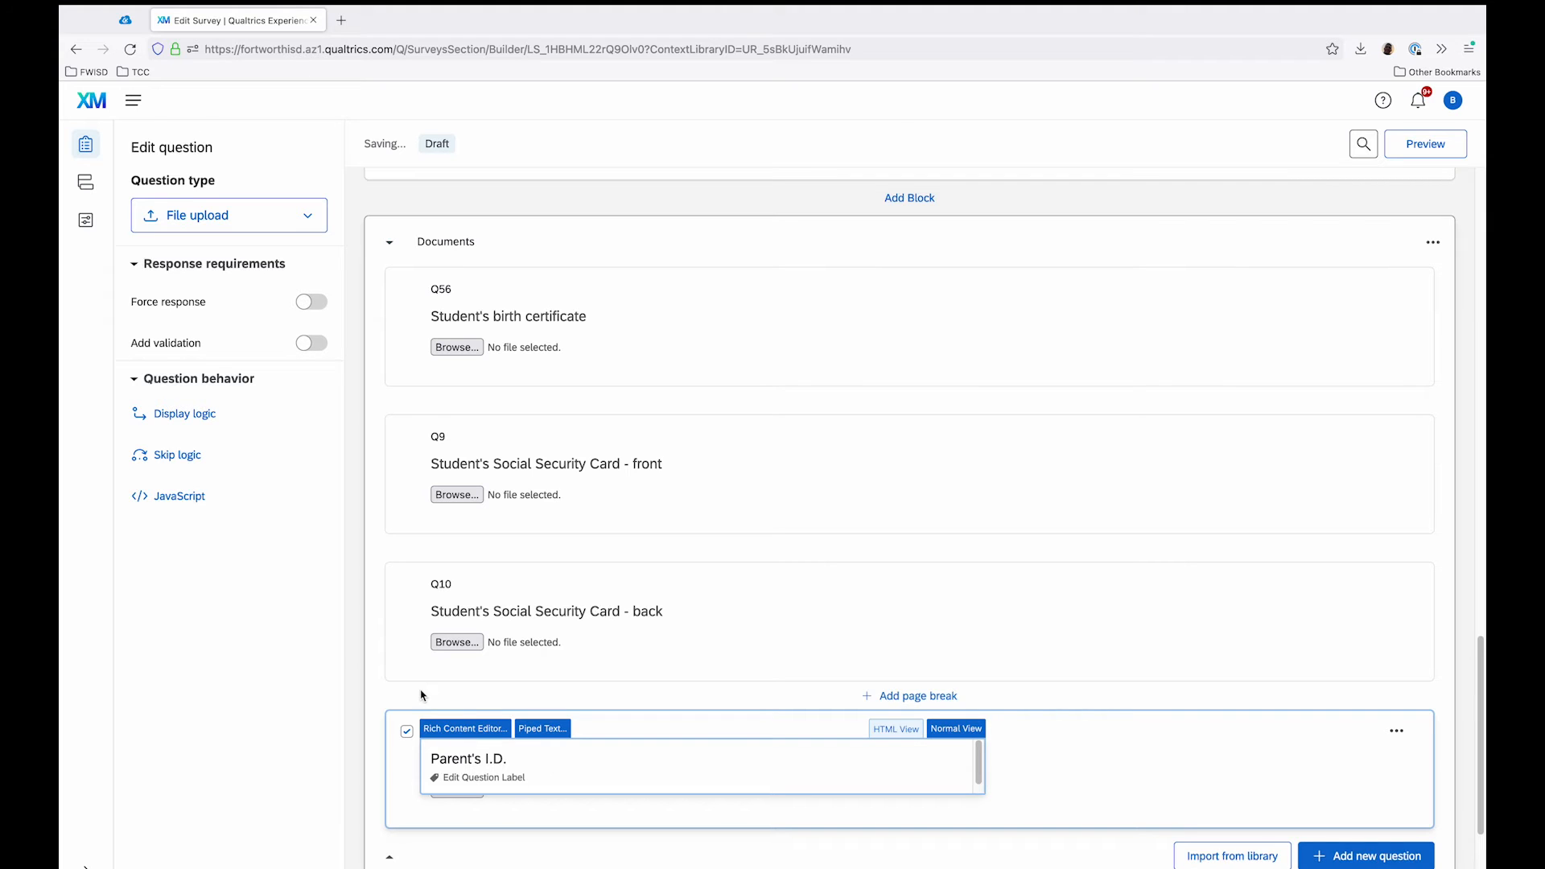
left_click(360, 679)
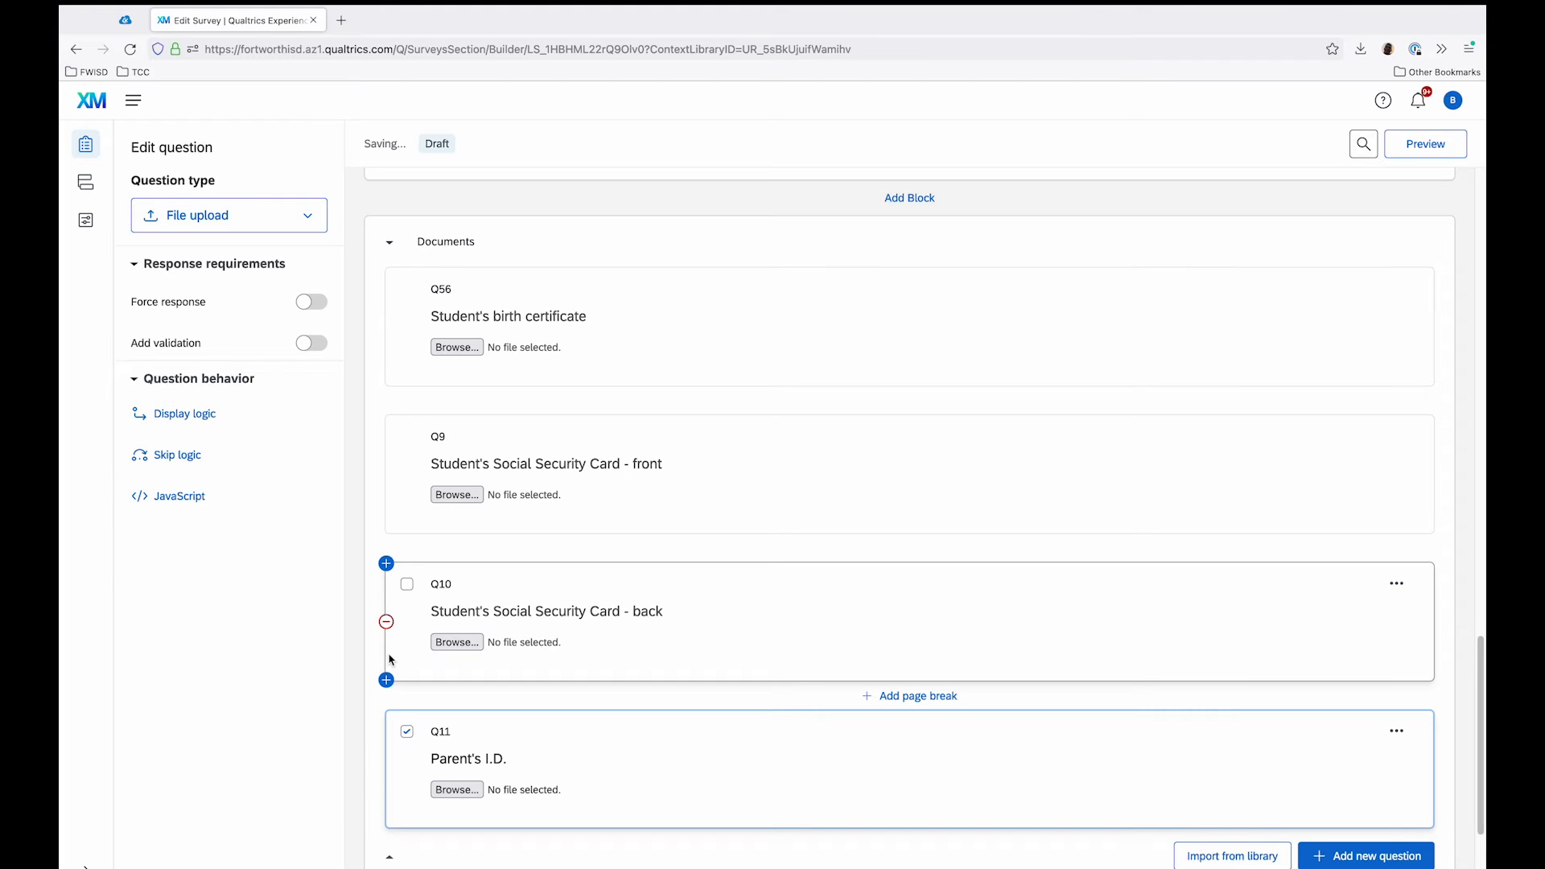
Step: Review the Documents block, then open the survey's translation view and inspect the Spanish version of the introduction text
scroll(644, 357, "down", 4)
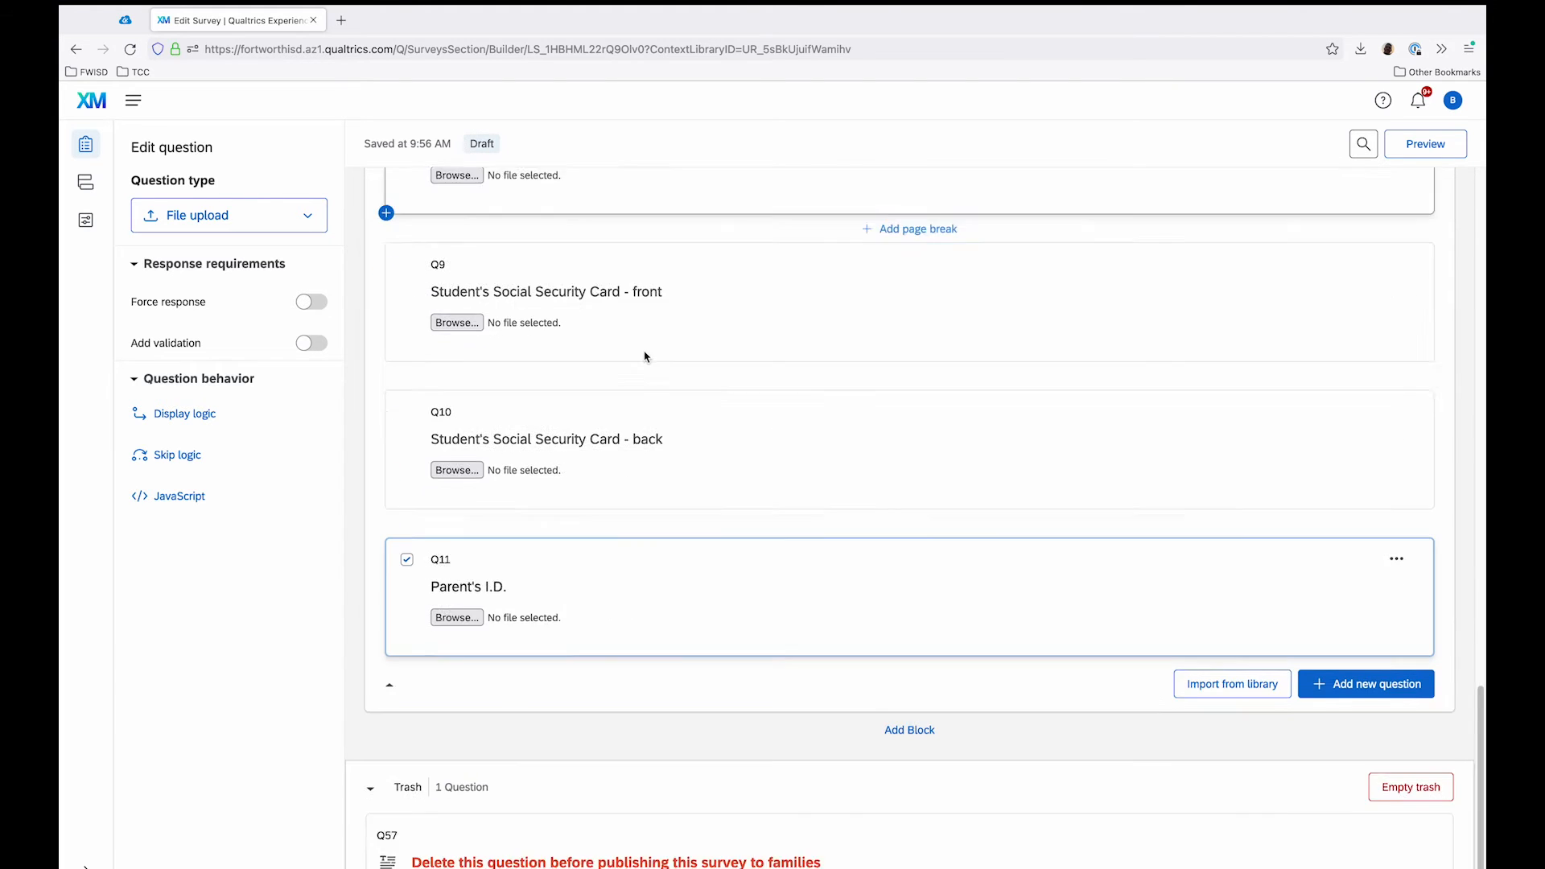
scroll(644, 359, "up", 3)
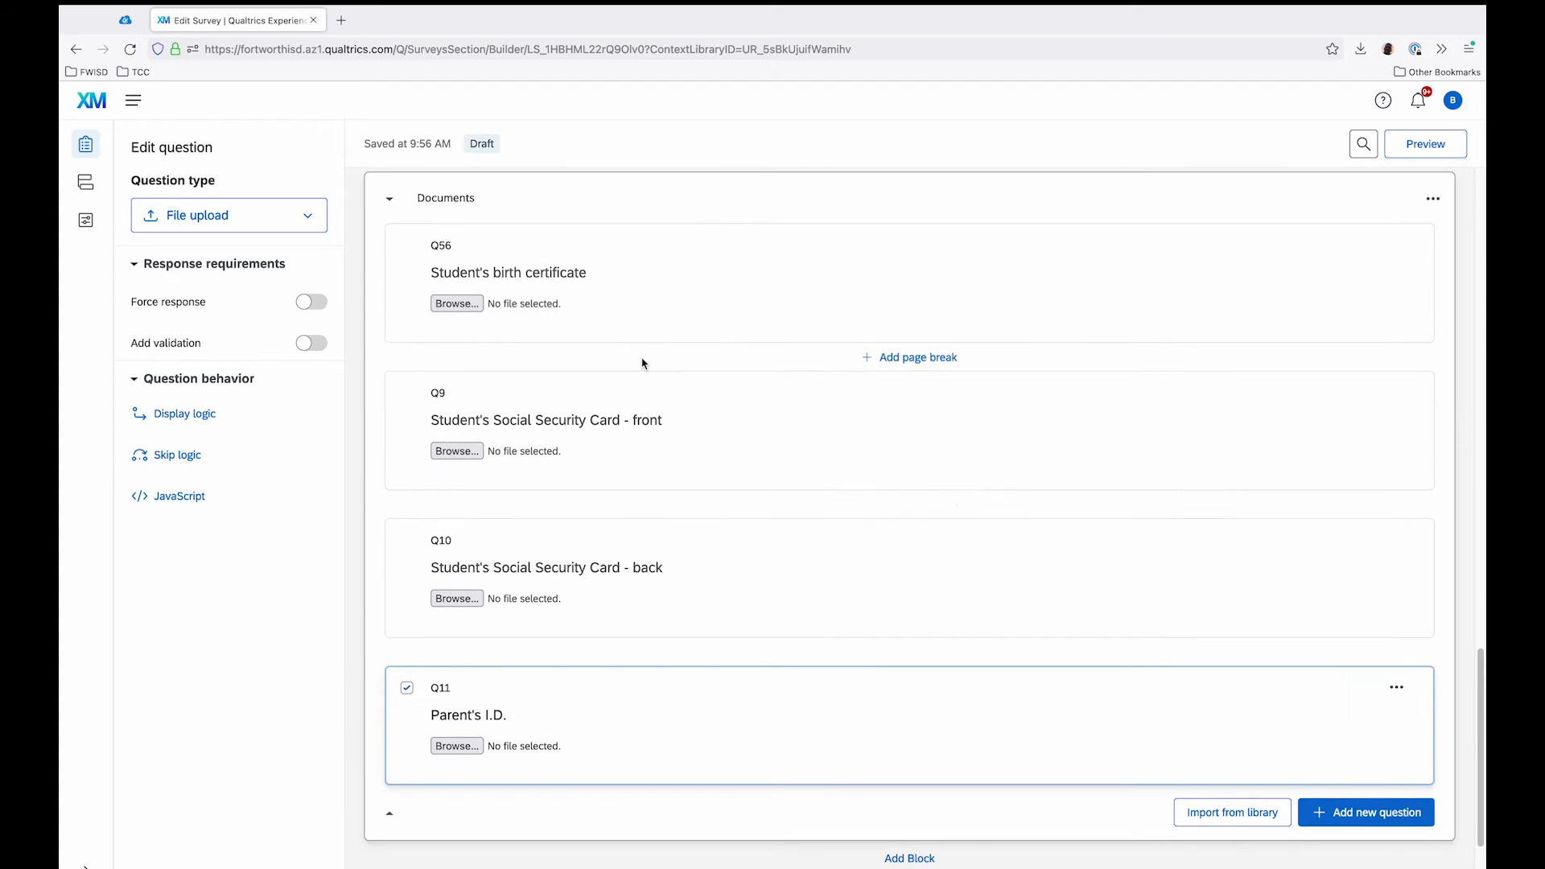
scroll(643, 361, "up", 1)
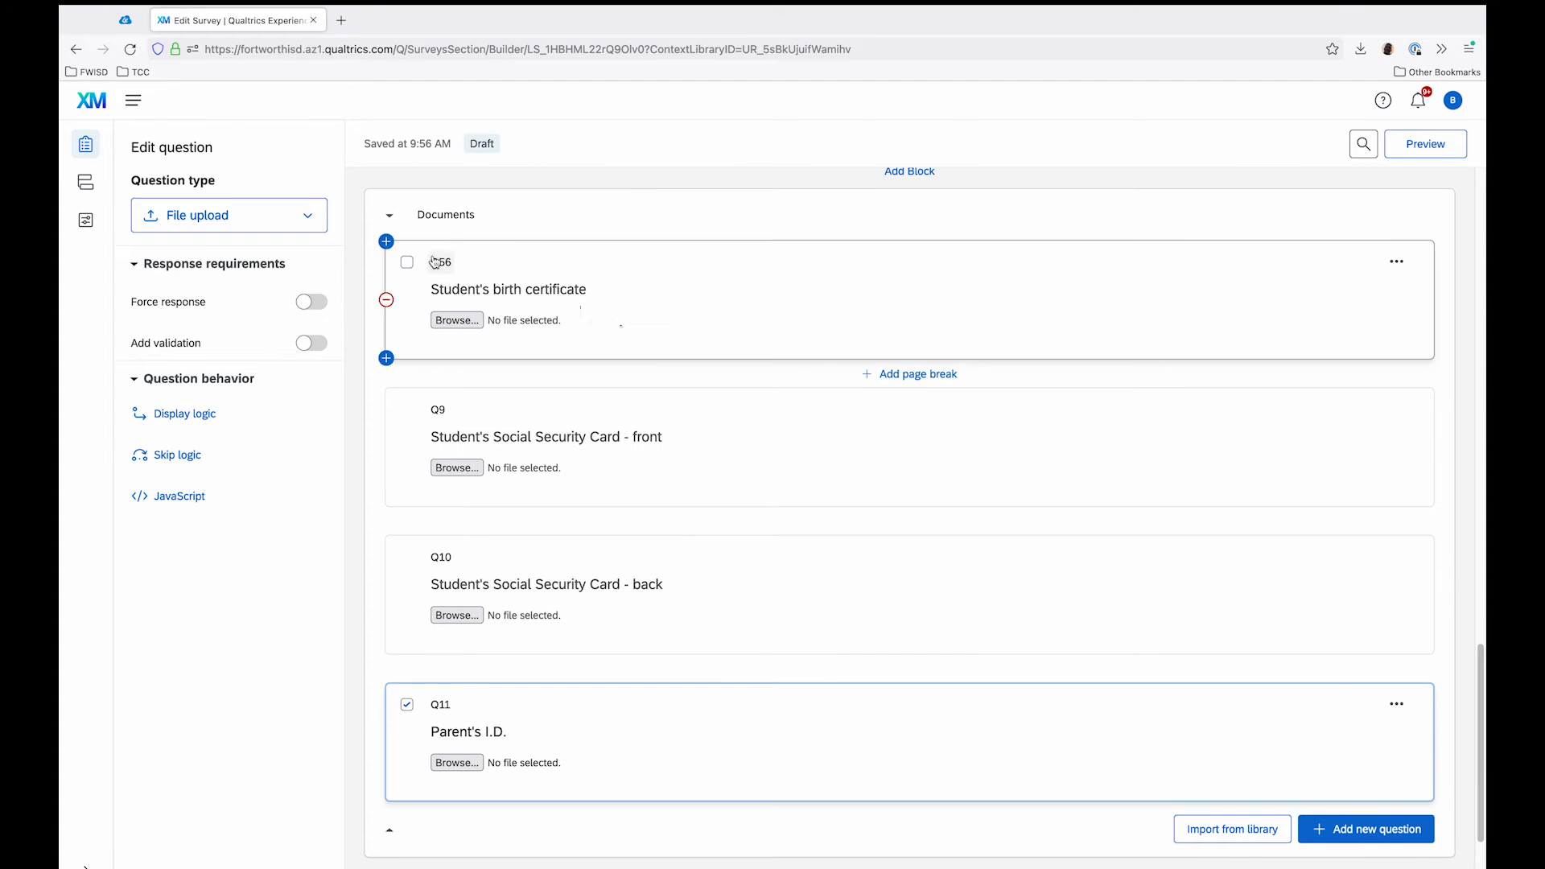
left_click(88, 223)
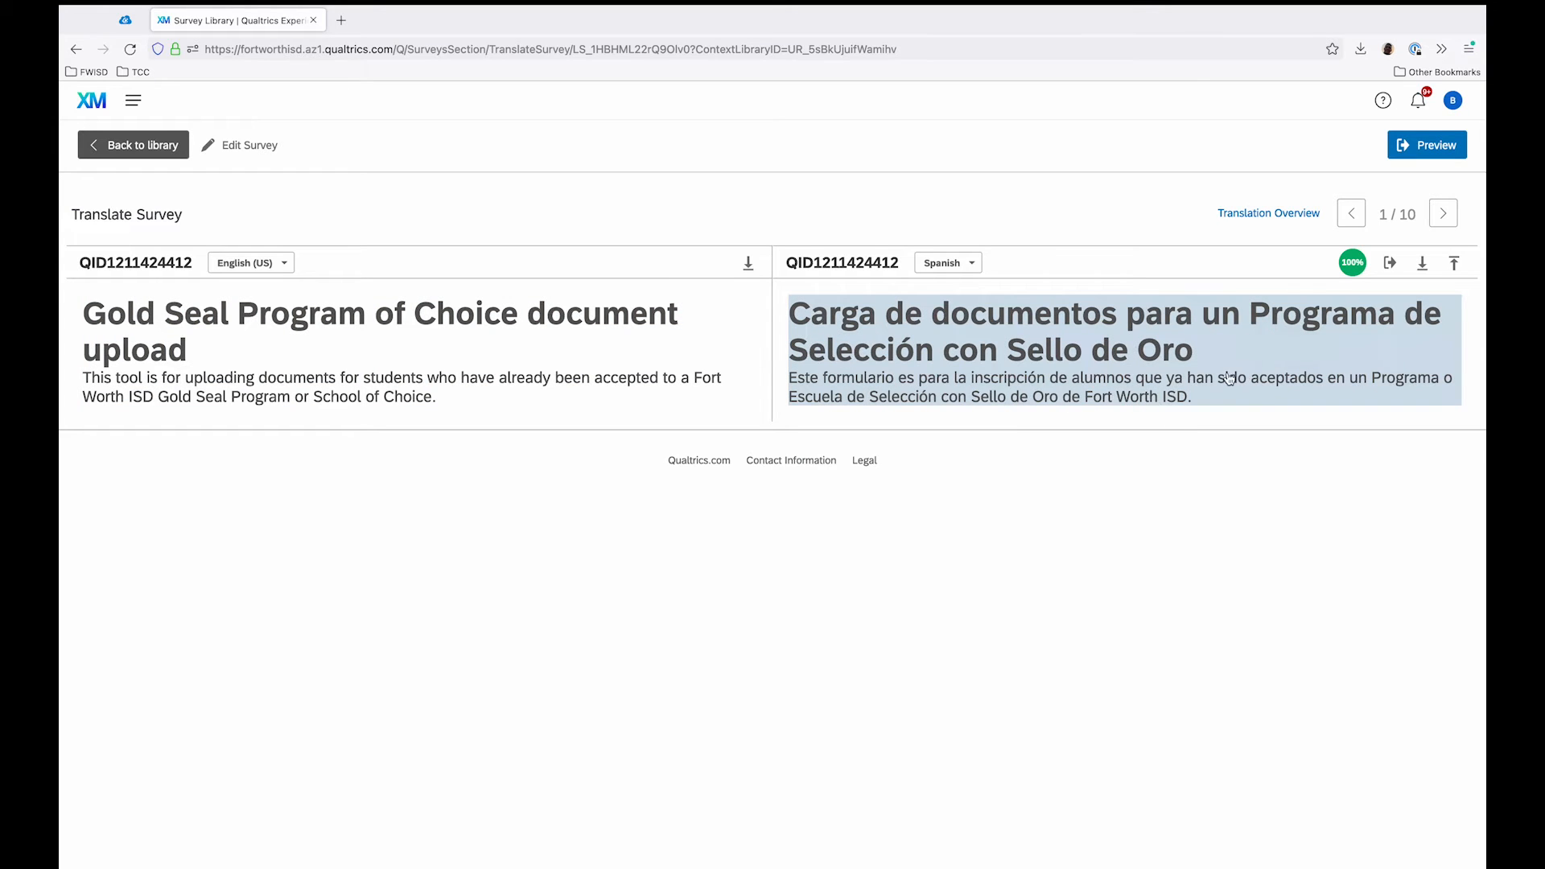
left_click(1022, 350)
left_click(1127, 565)
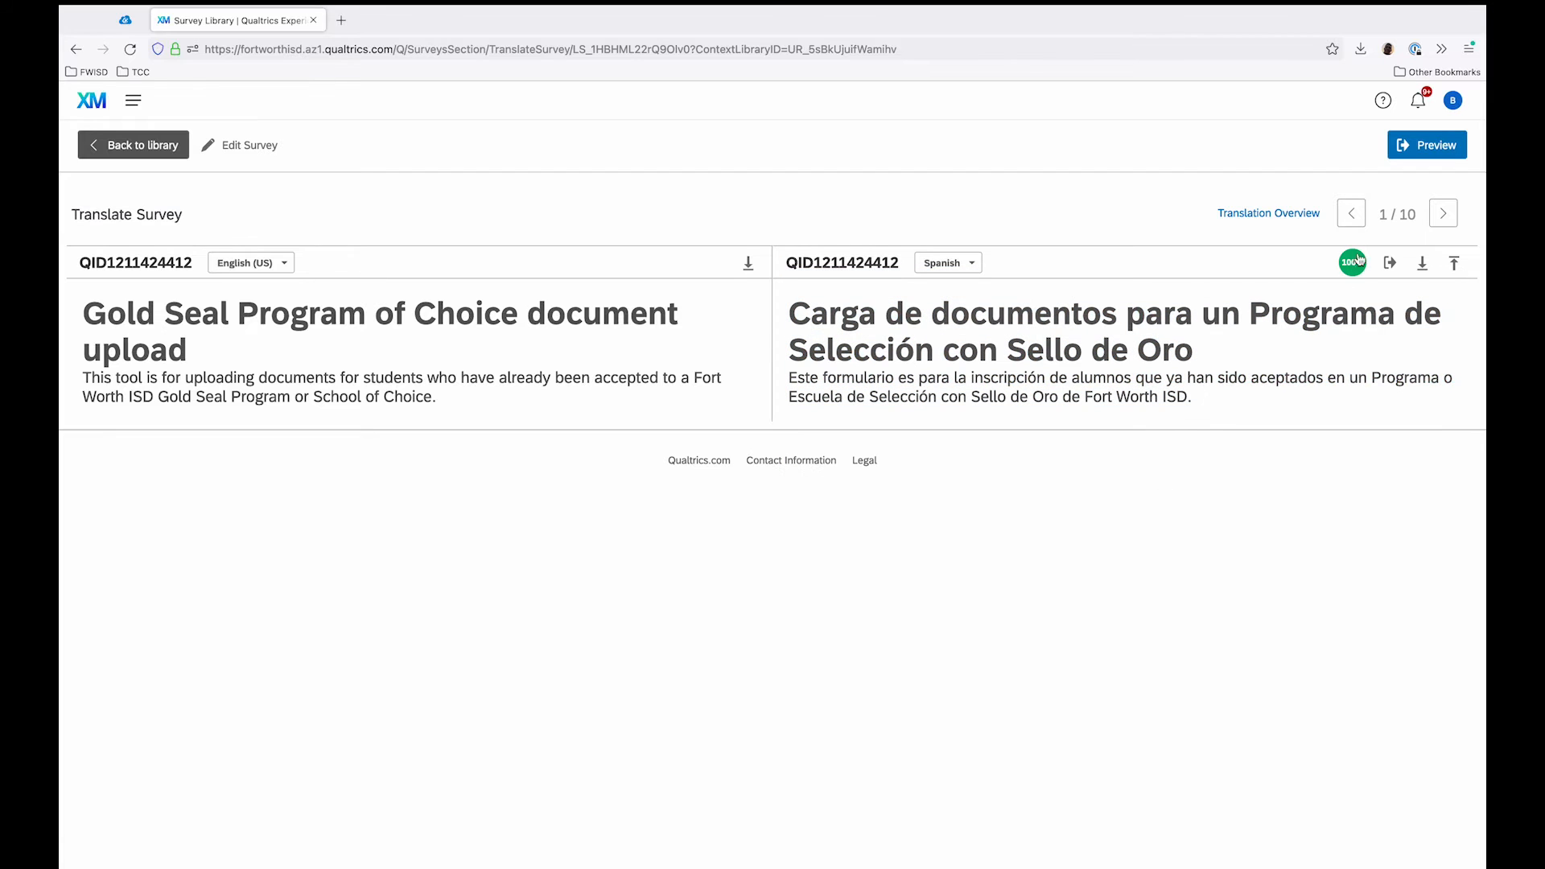
Step: Check the translation overview, then go through the Spanish versions question by question up to the Social Security Card front question
left_click(1309, 225)
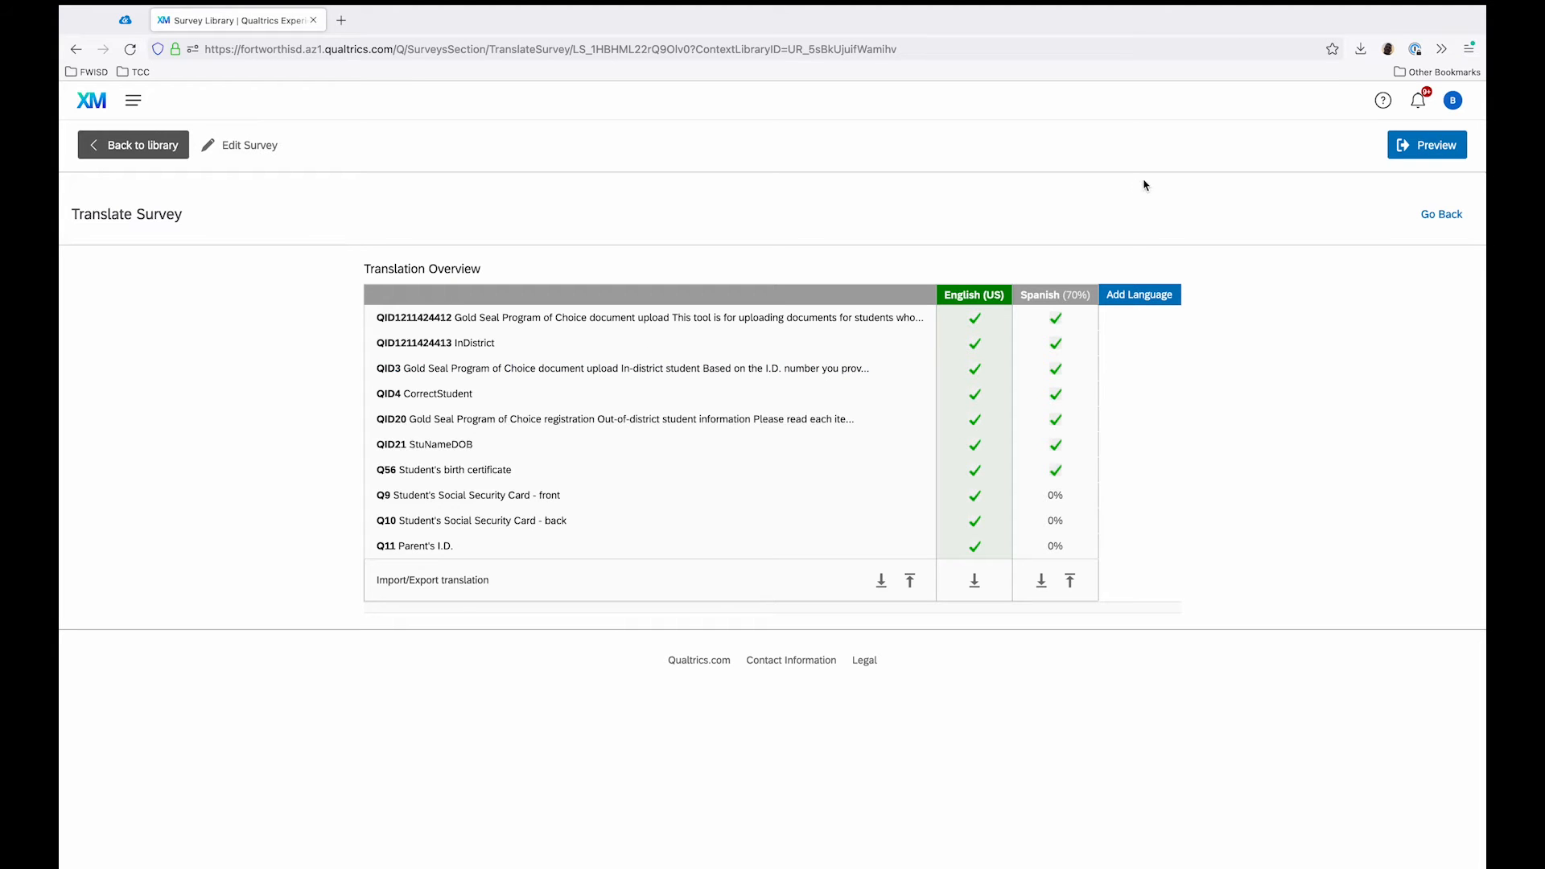
left_click(1449, 227)
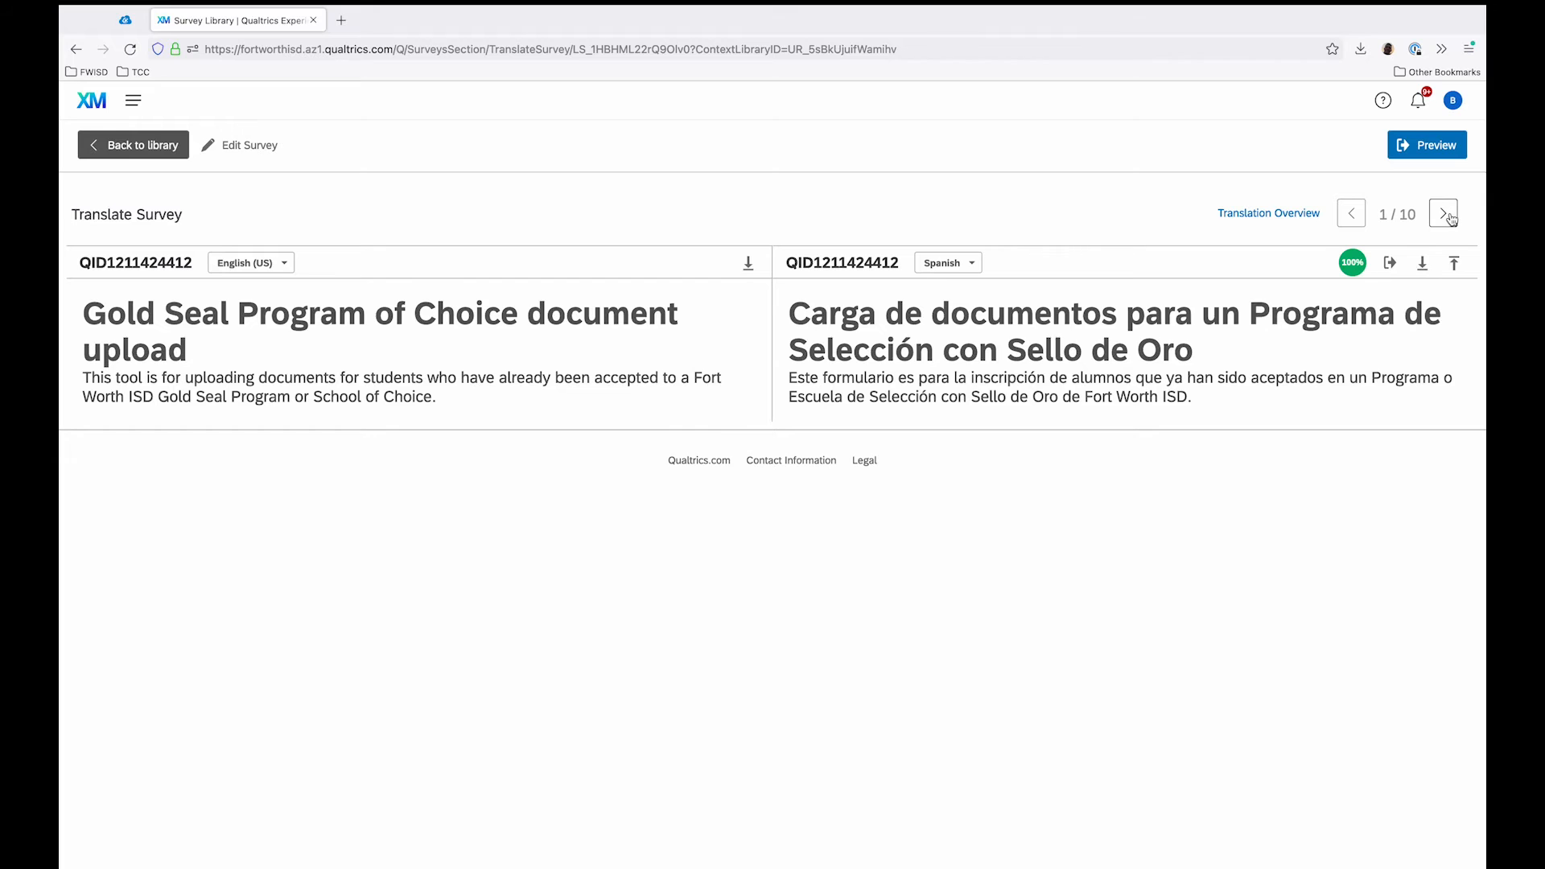
left_click(1448, 219)
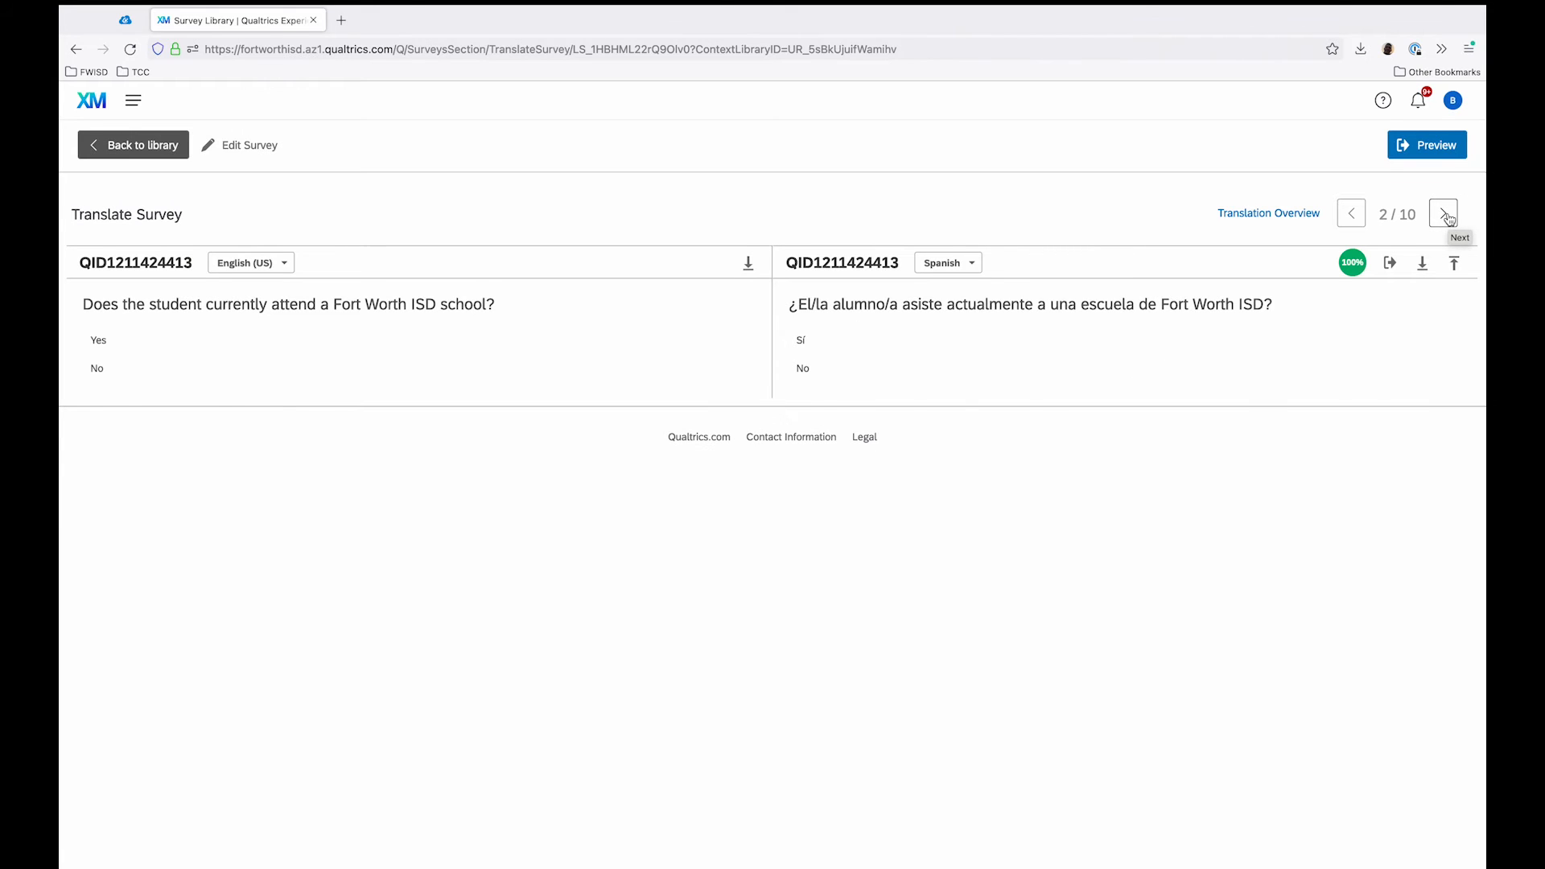
left_click(1448, 219)
left_click(1448, 219)
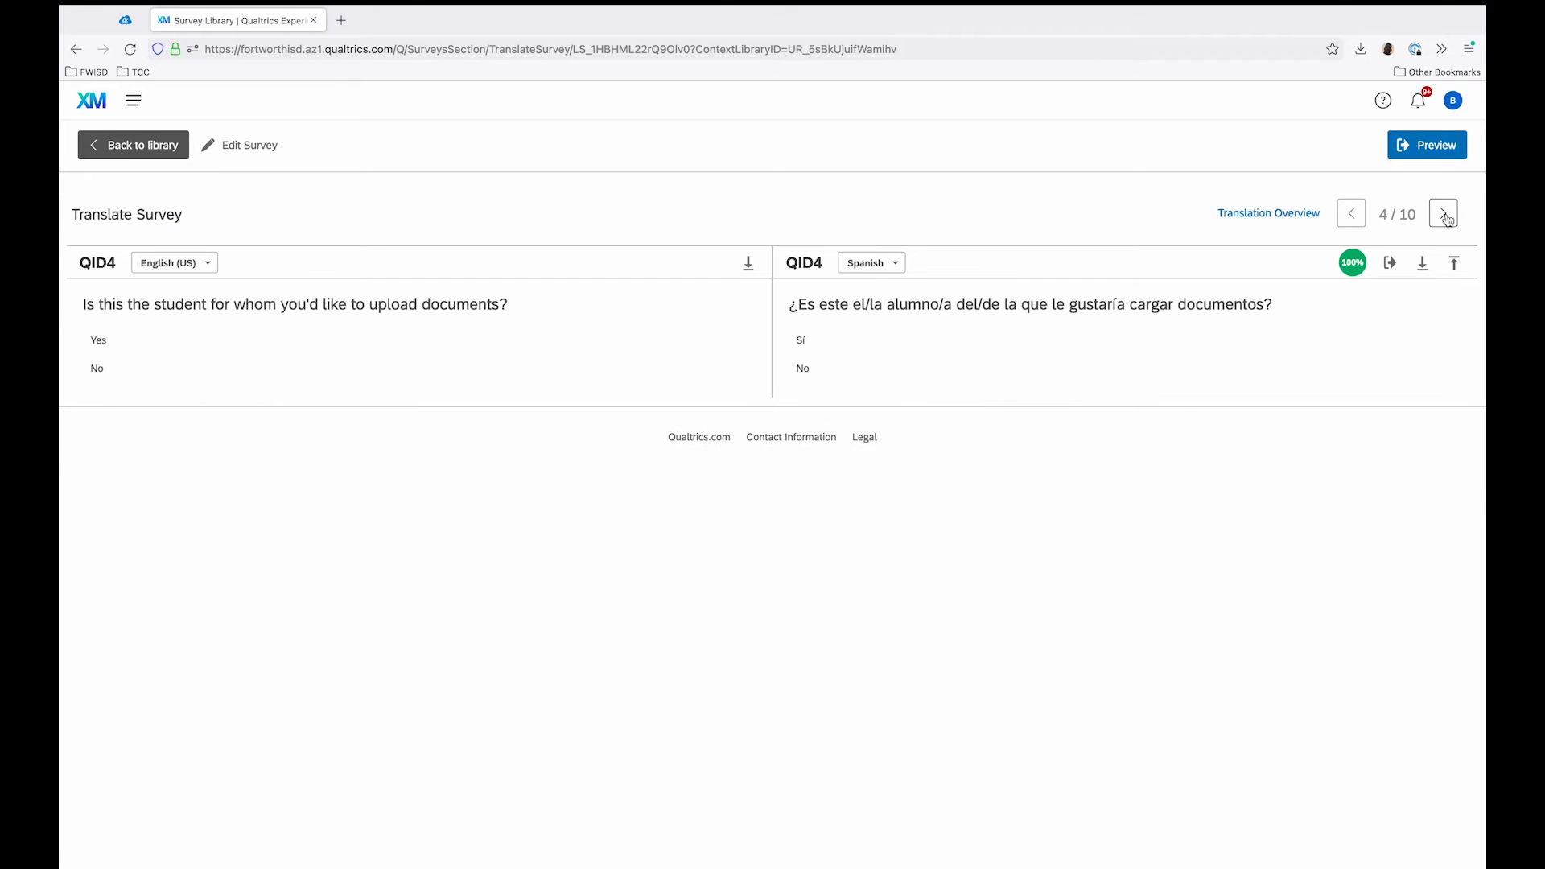
left_click(1448, 219)
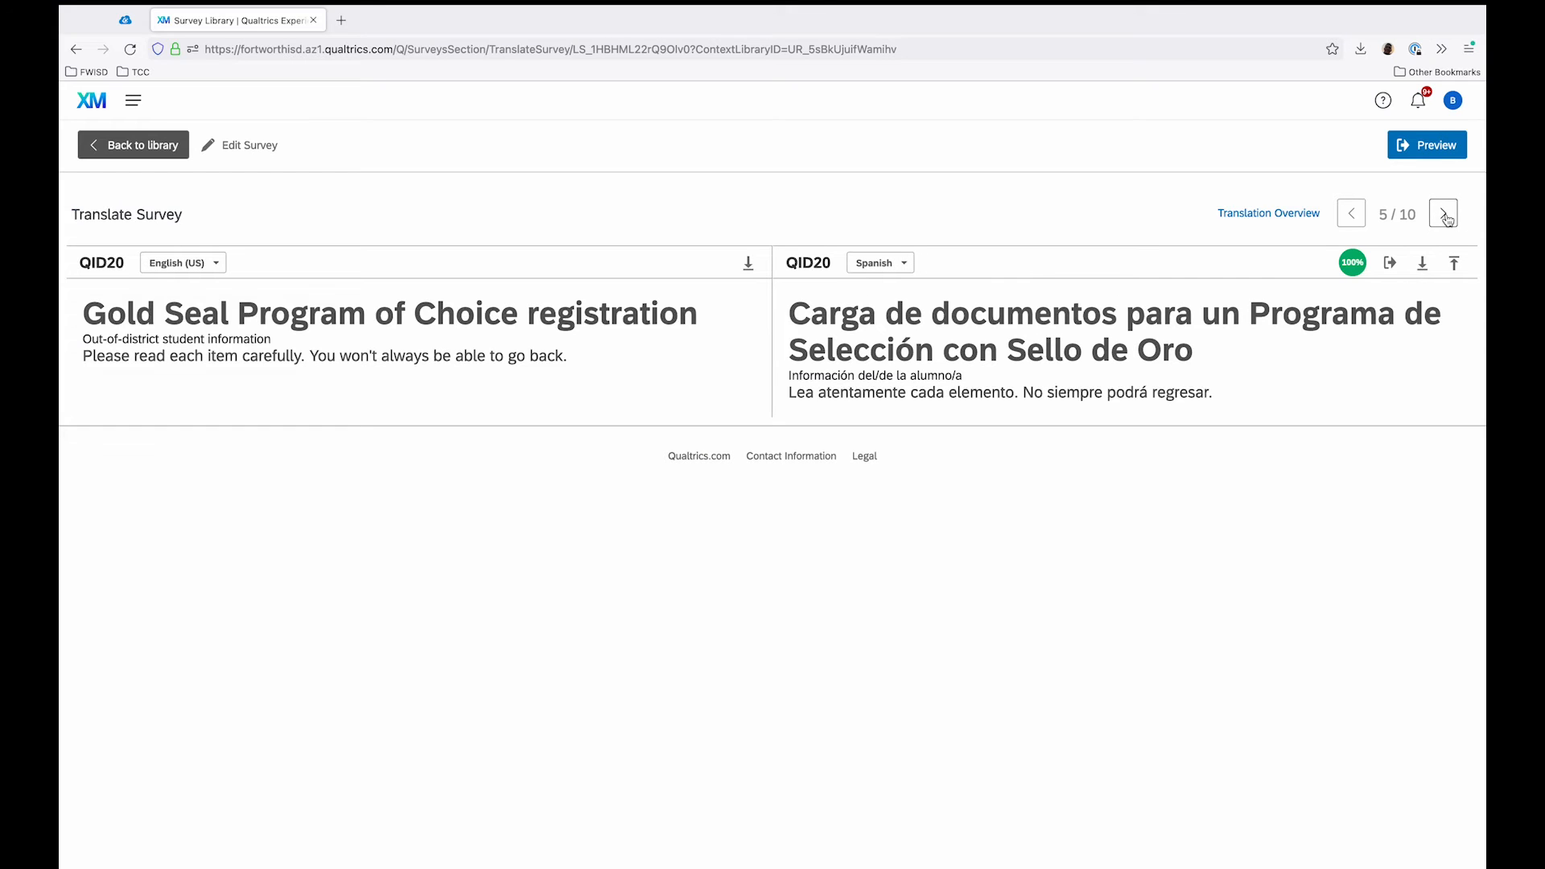
left_click(1448, 219)
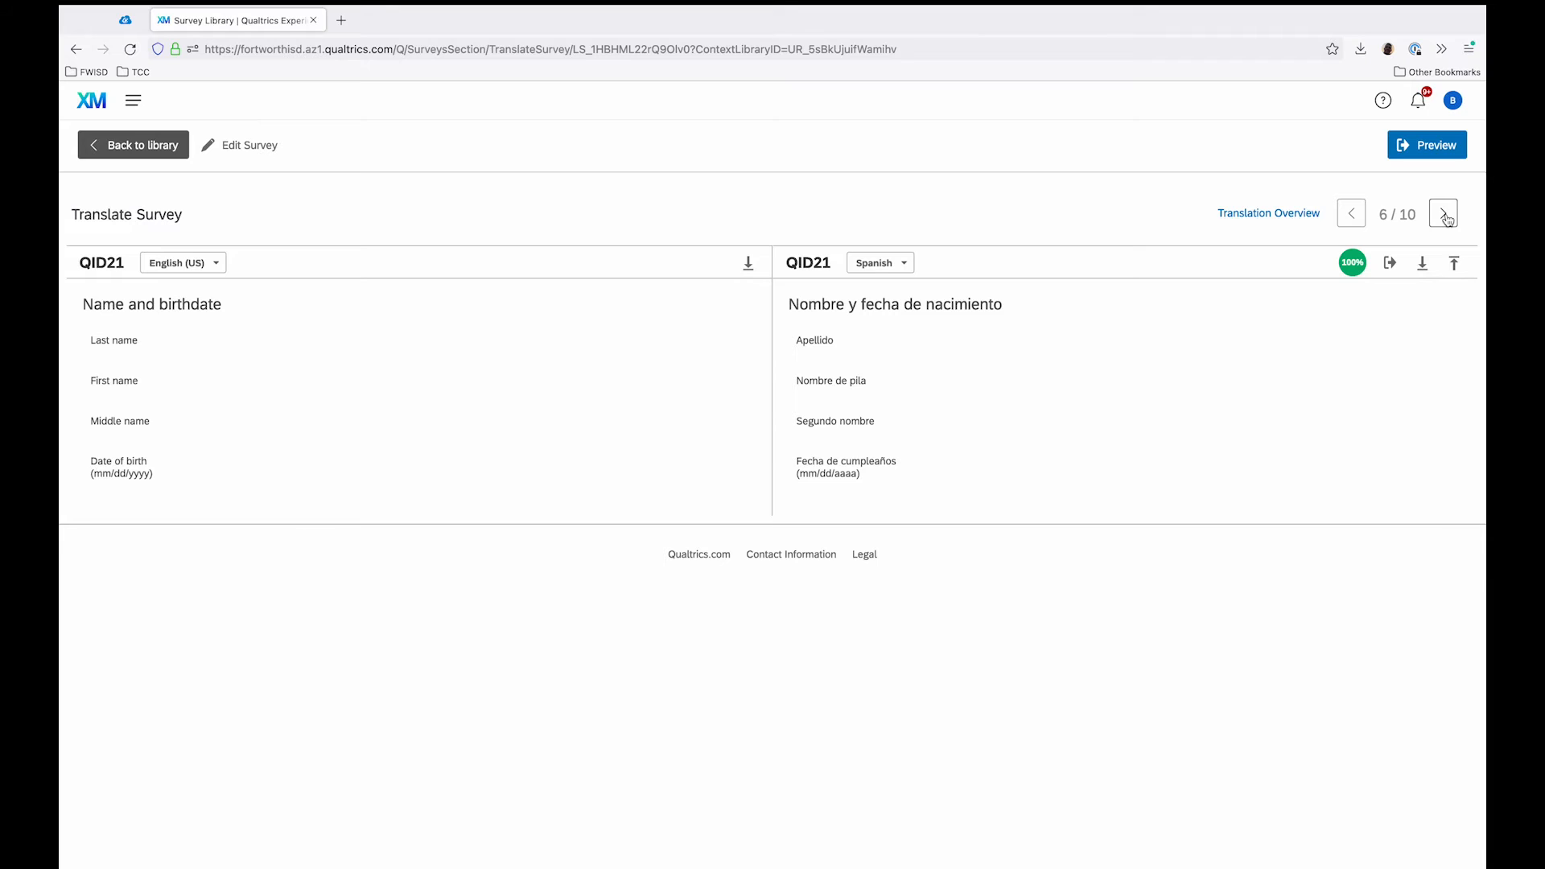
left_click(1448, 219)
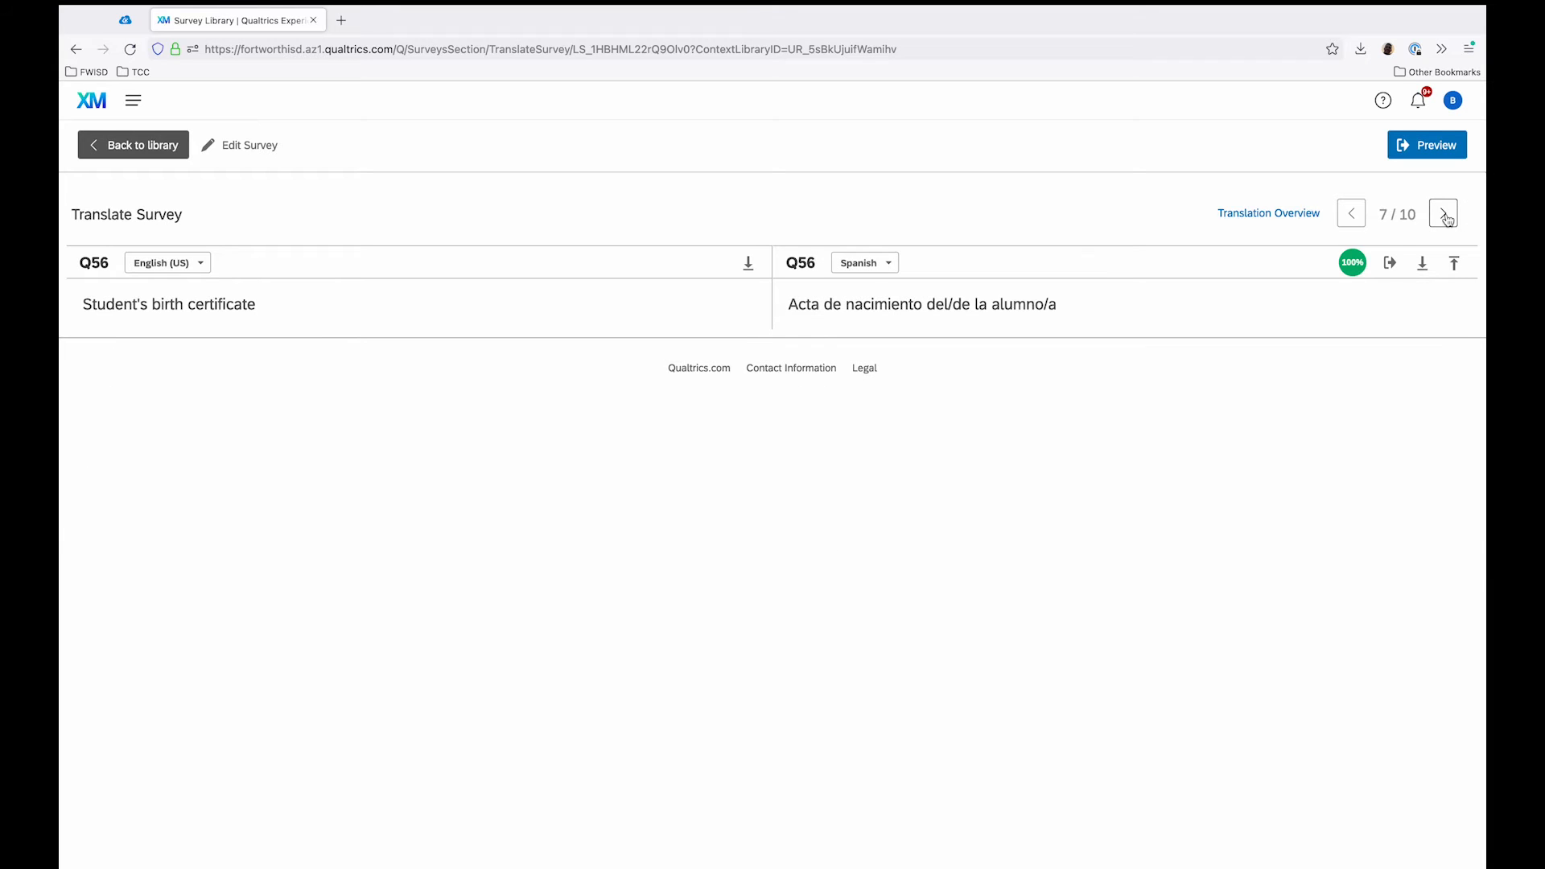
left_click(1448, 219)
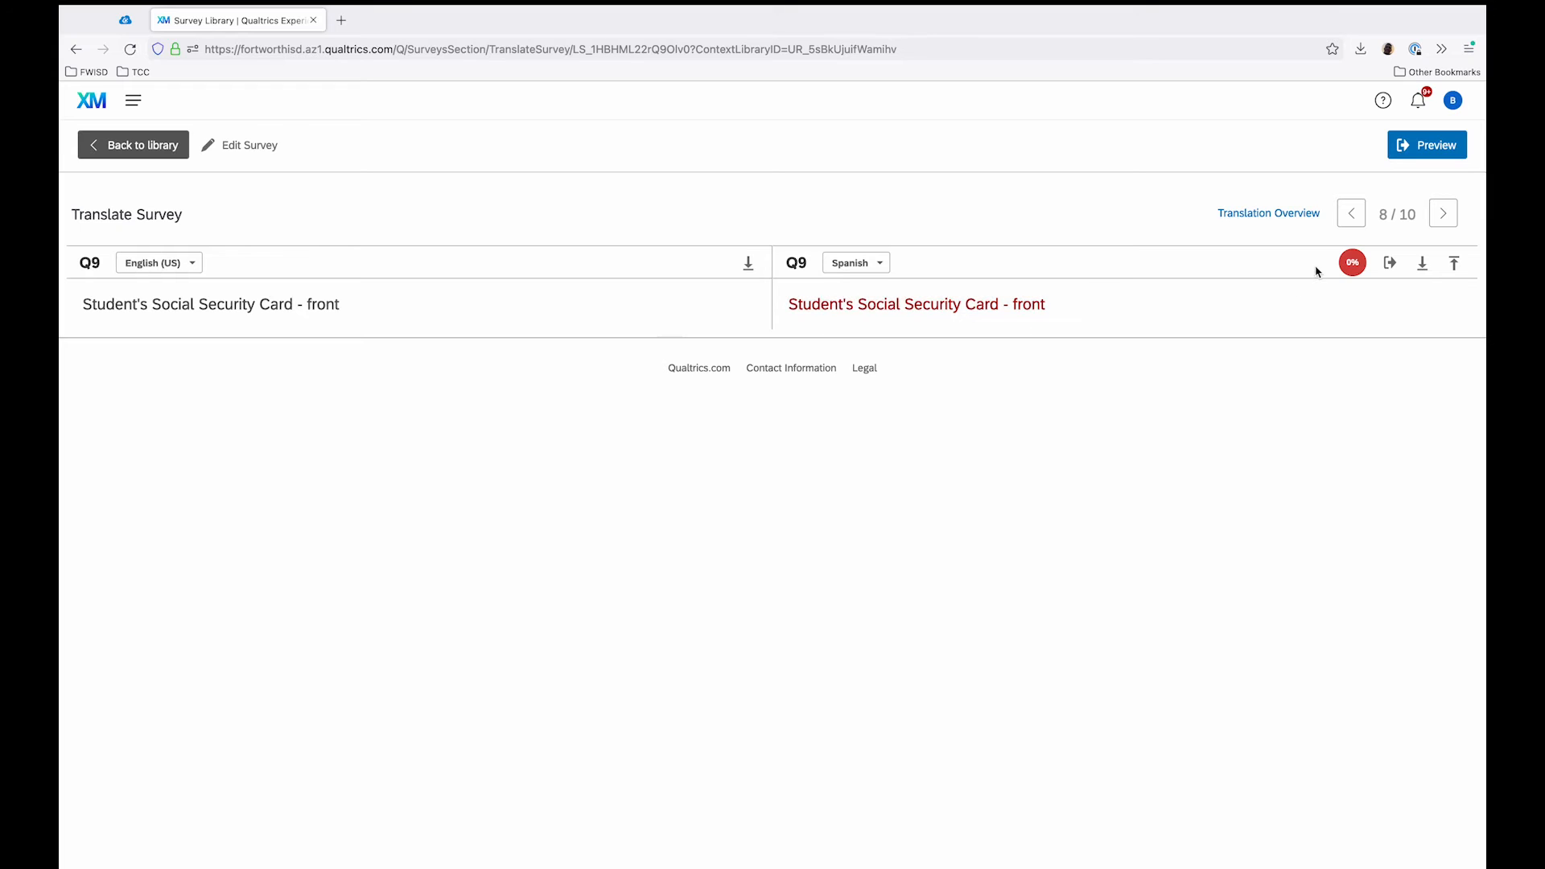
Step: Auto-translate the Social Security Card front, Social Security Card back and Parent's I.D. questions into Spanish
left_click(1354, 266)
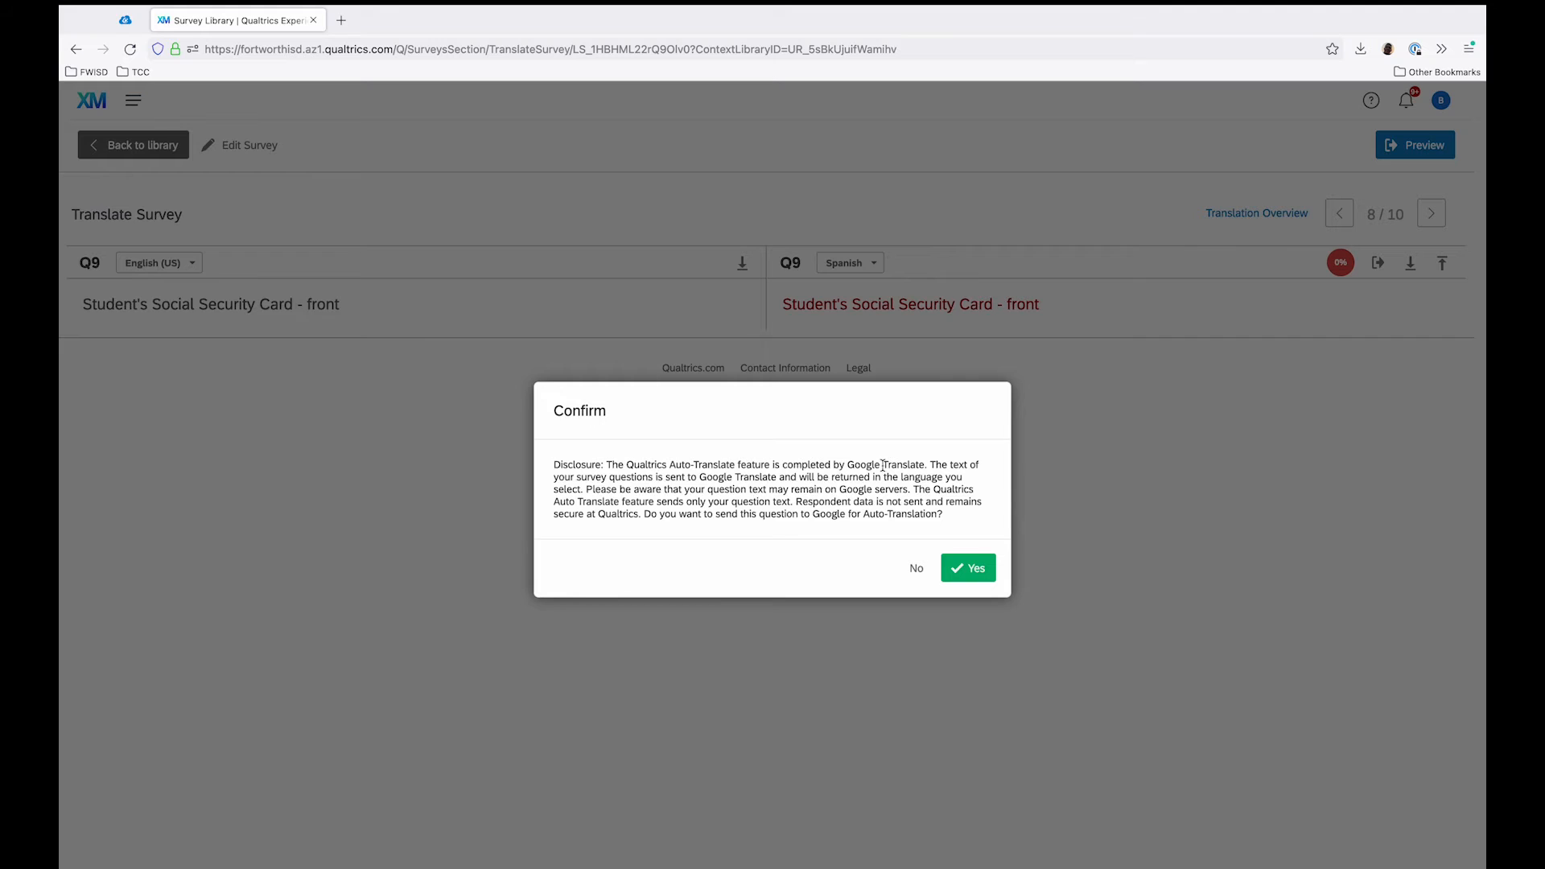
left_click(965, 569)
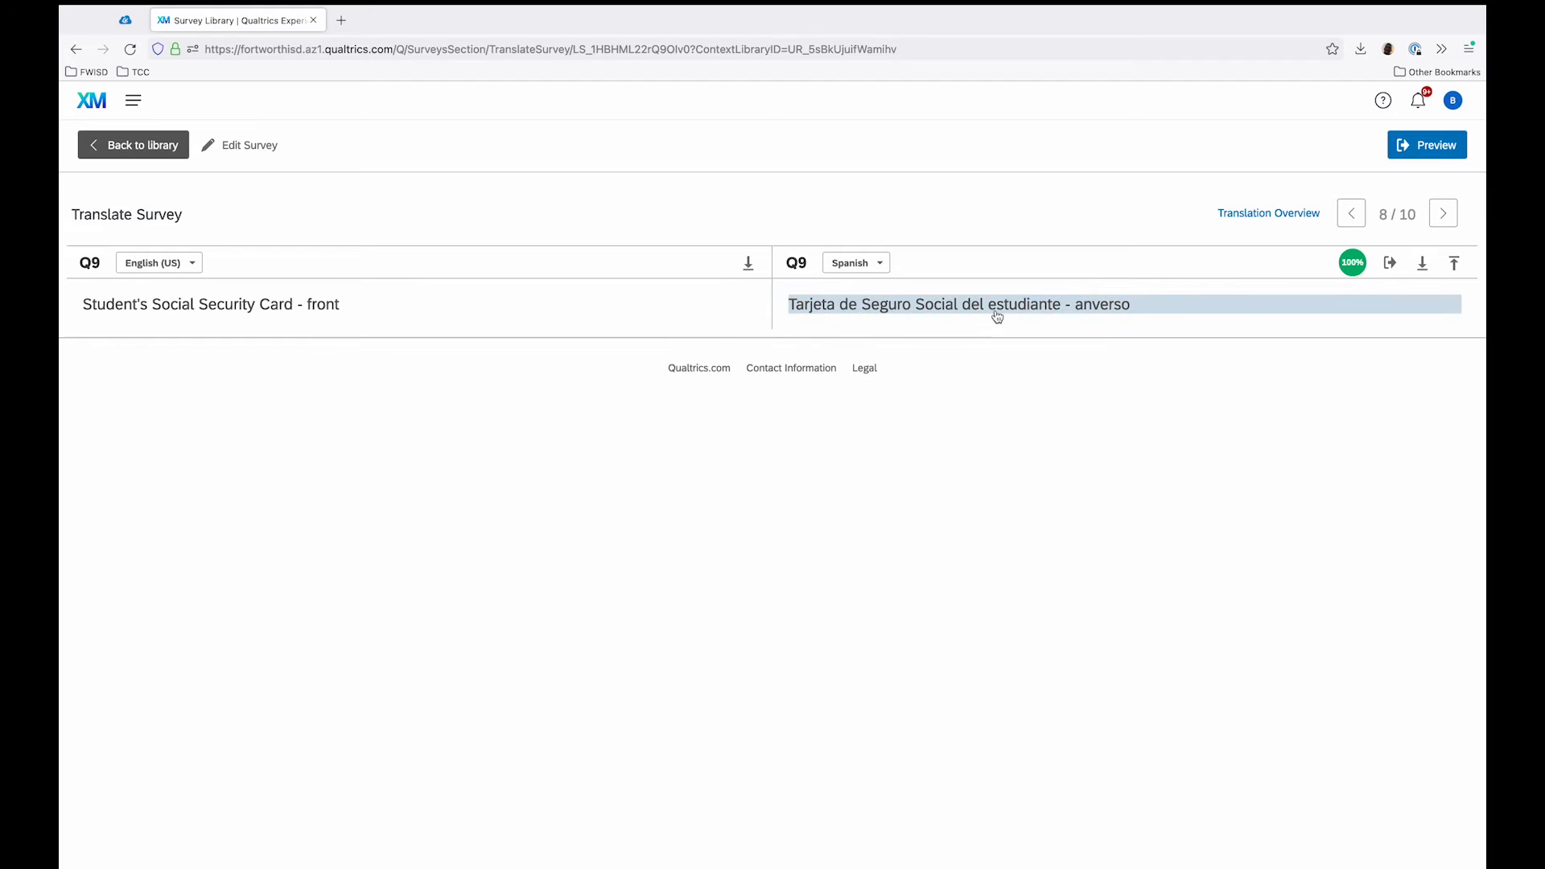
left_click(1444, 222)
left_click(1350, 265)
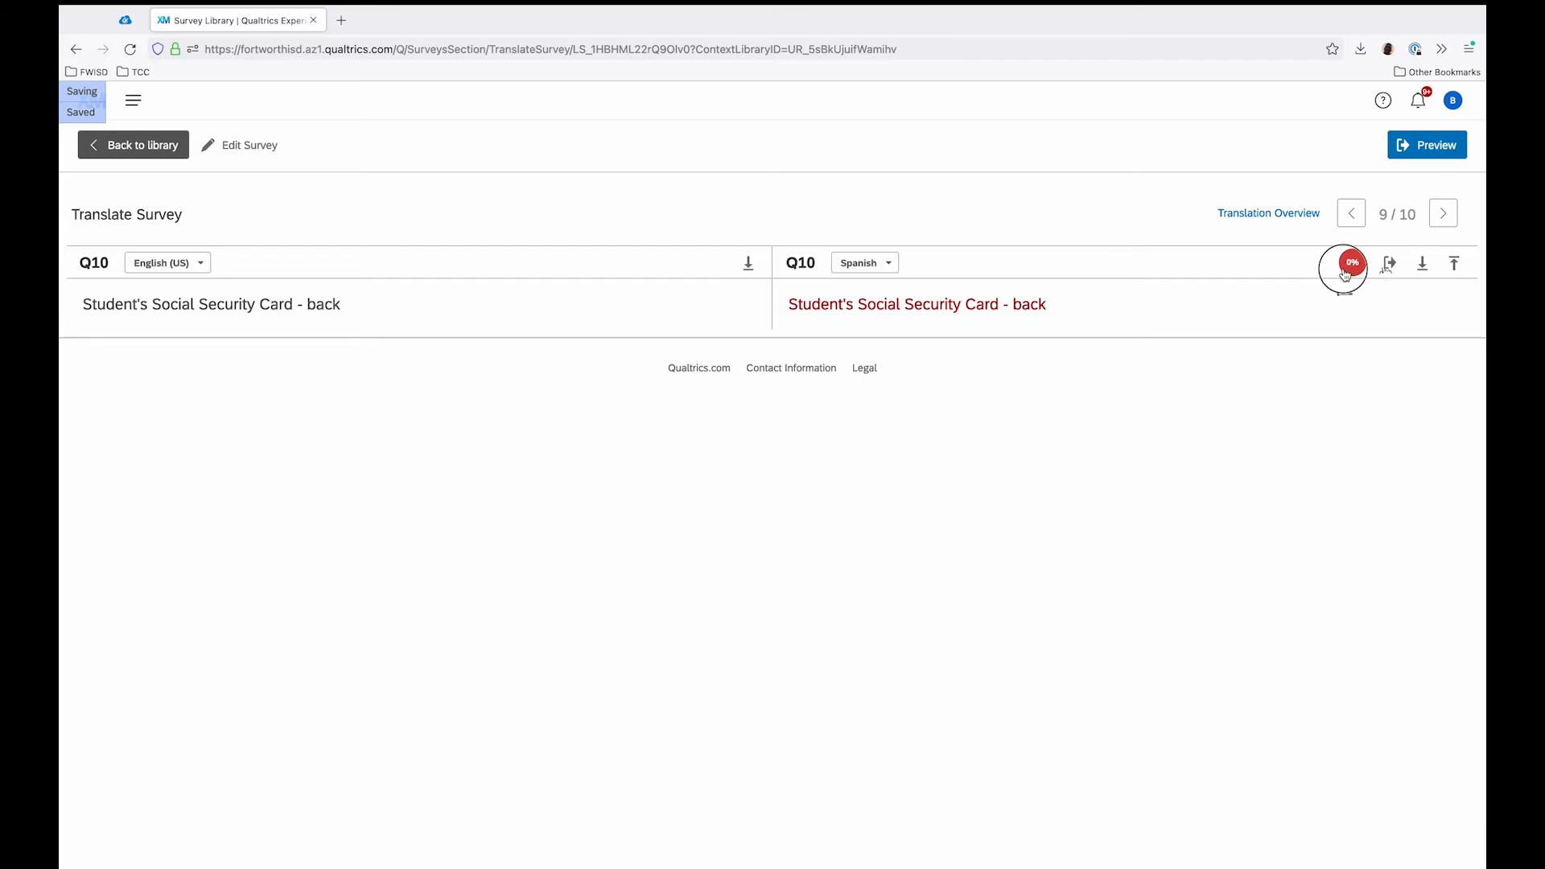
left_click(1443, 215)
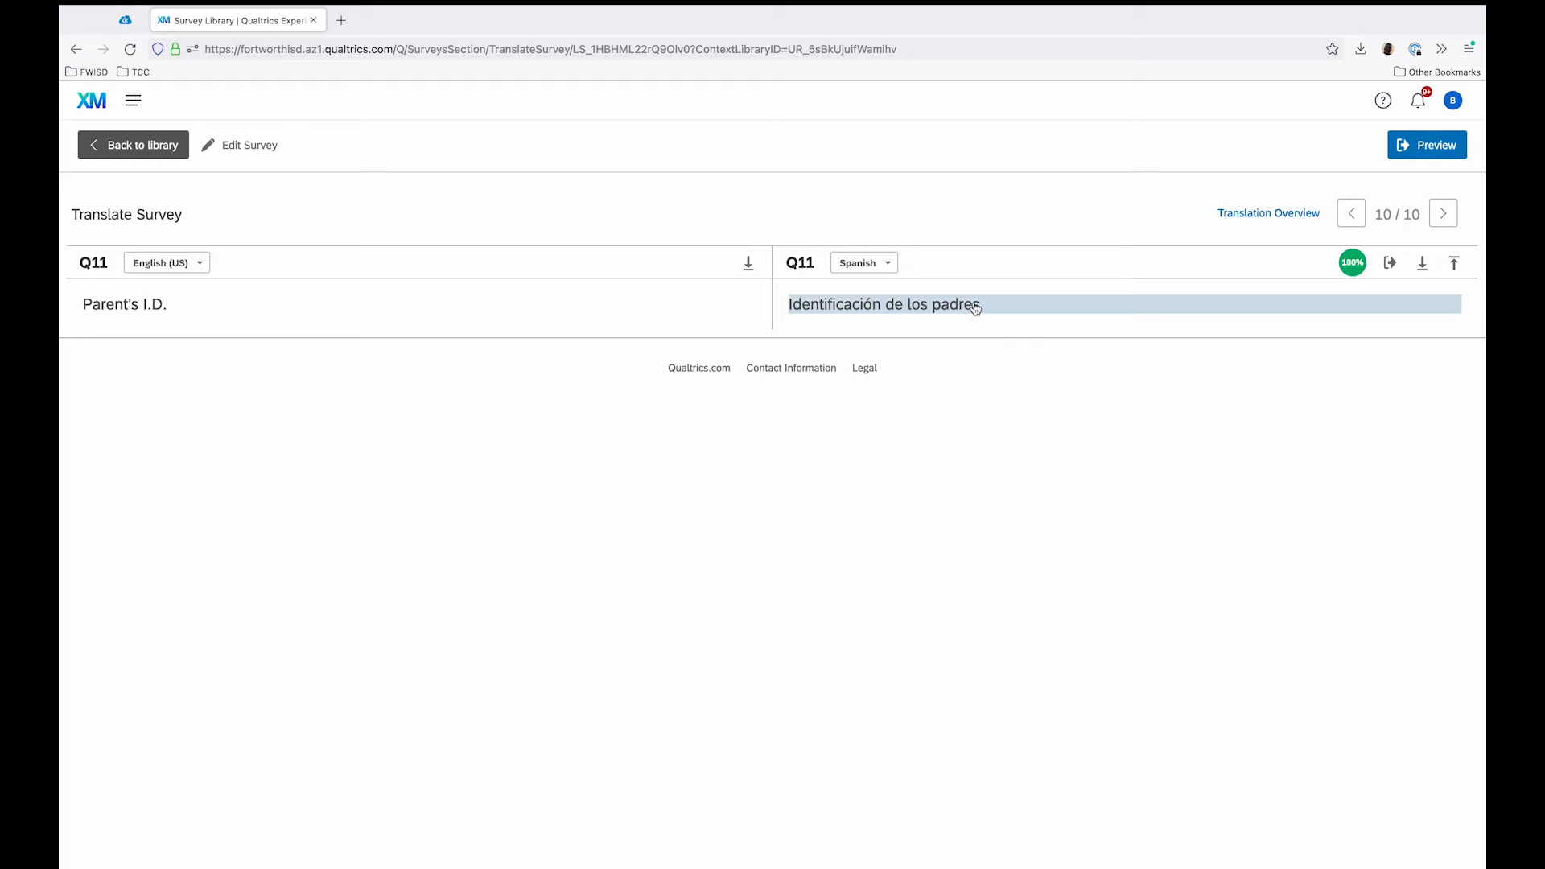
Step: Go back through the survey's Spanish translations question by question to the introduction text
left_click(1352, 213)
left_click(1352, 213)
left_click(1352, 213)
left_click(1352, 214)
left_click(1354, 223)
left_click(1348, 219)
left_click(1349, 220)
left_click(1349, 221)
left_click(1349, 221)
left_click(1349, 221)
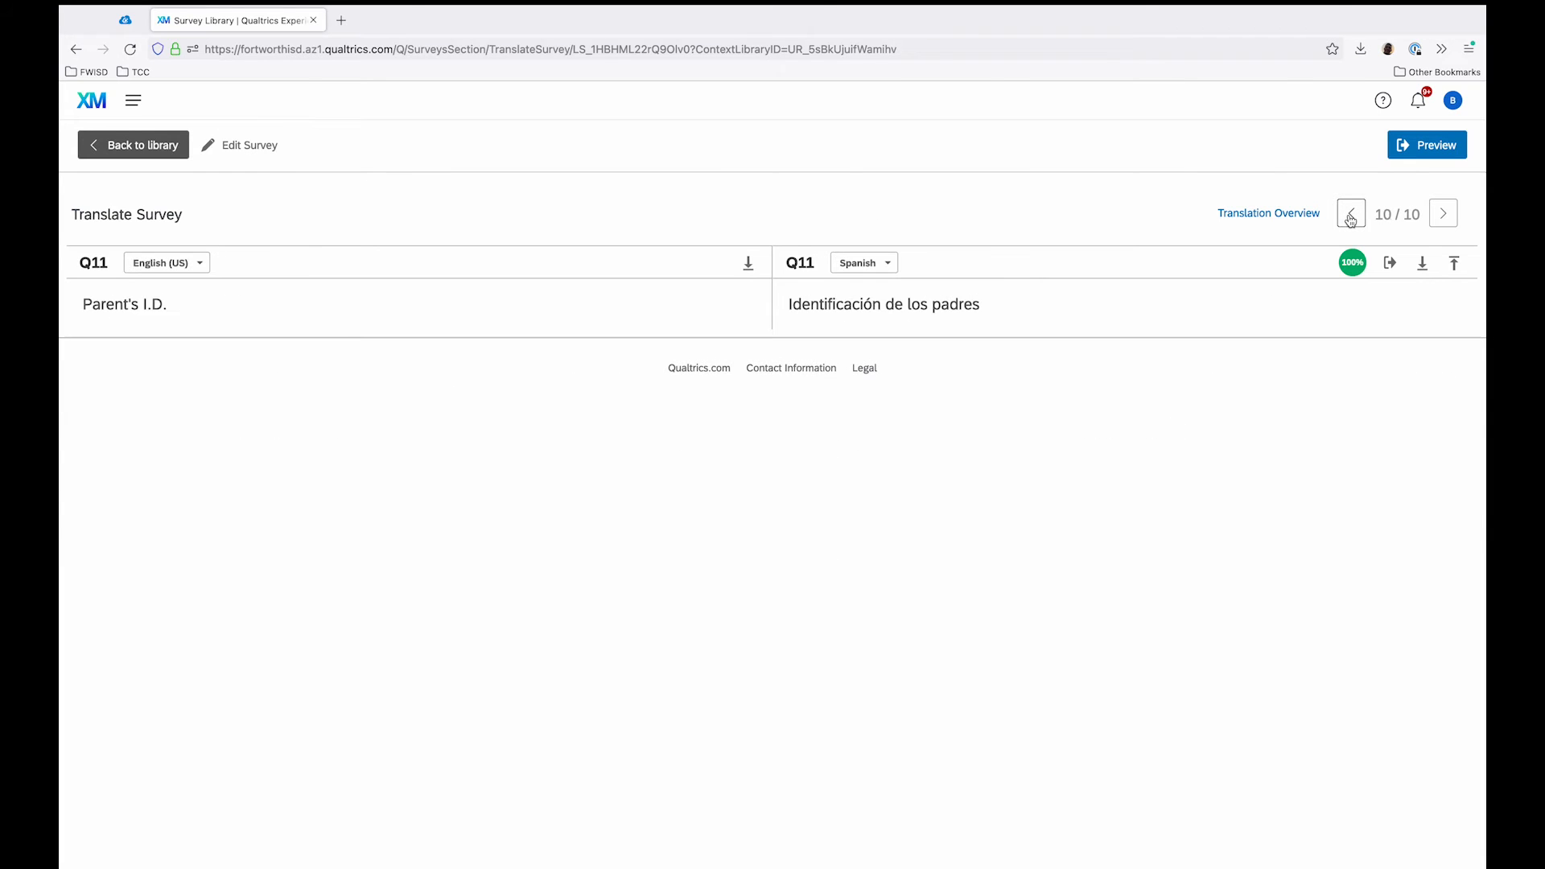
left_click(1437, 219)
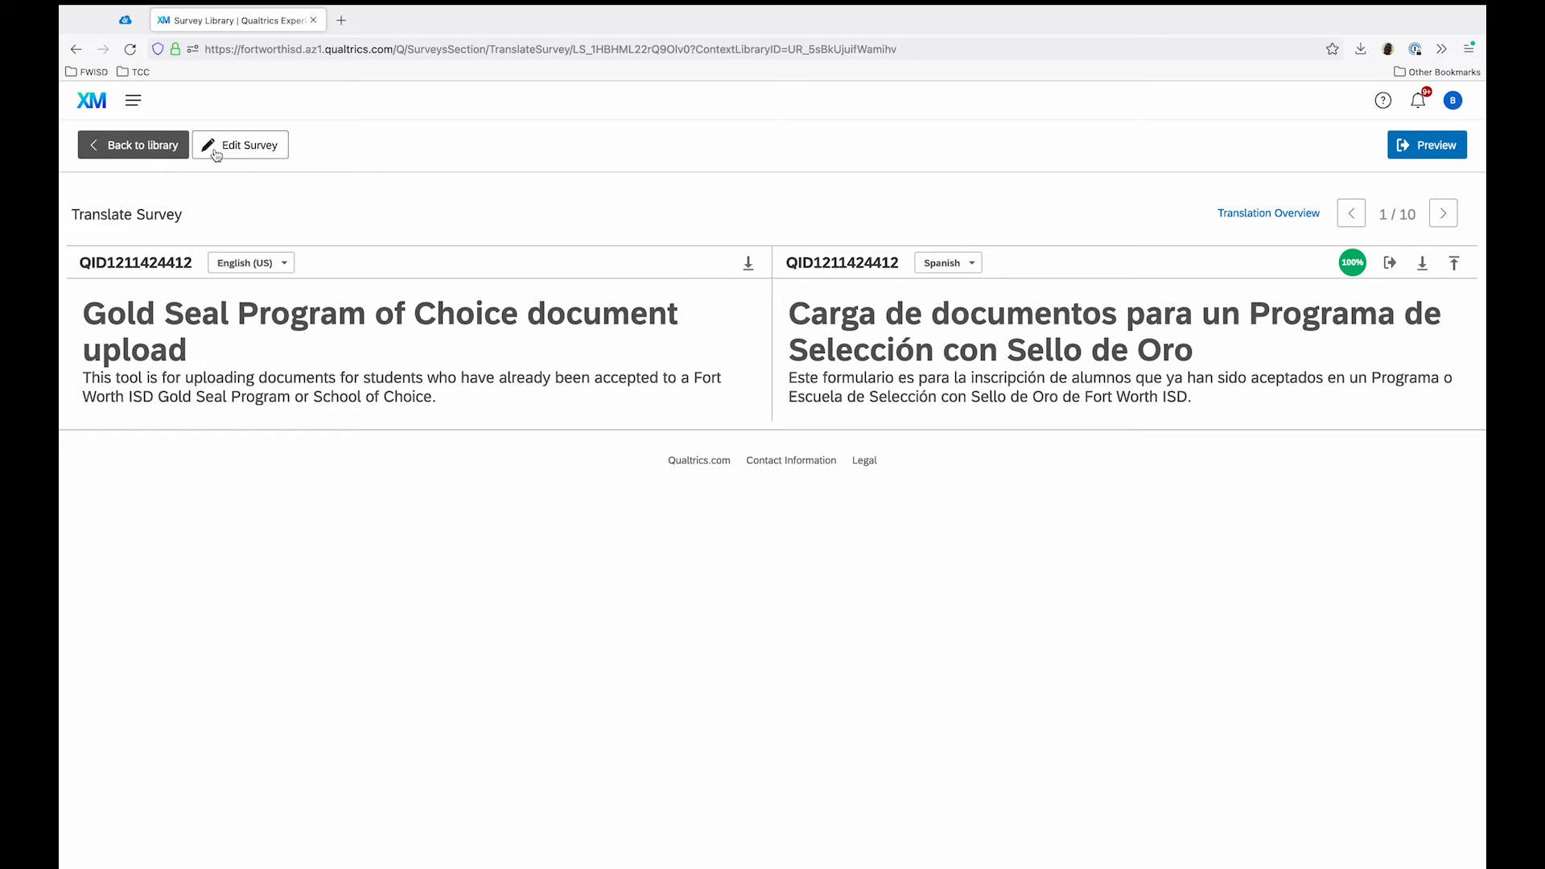
Step: Leave the translation view and open the GSPOC test folder among the projects
left_click(150, 142)
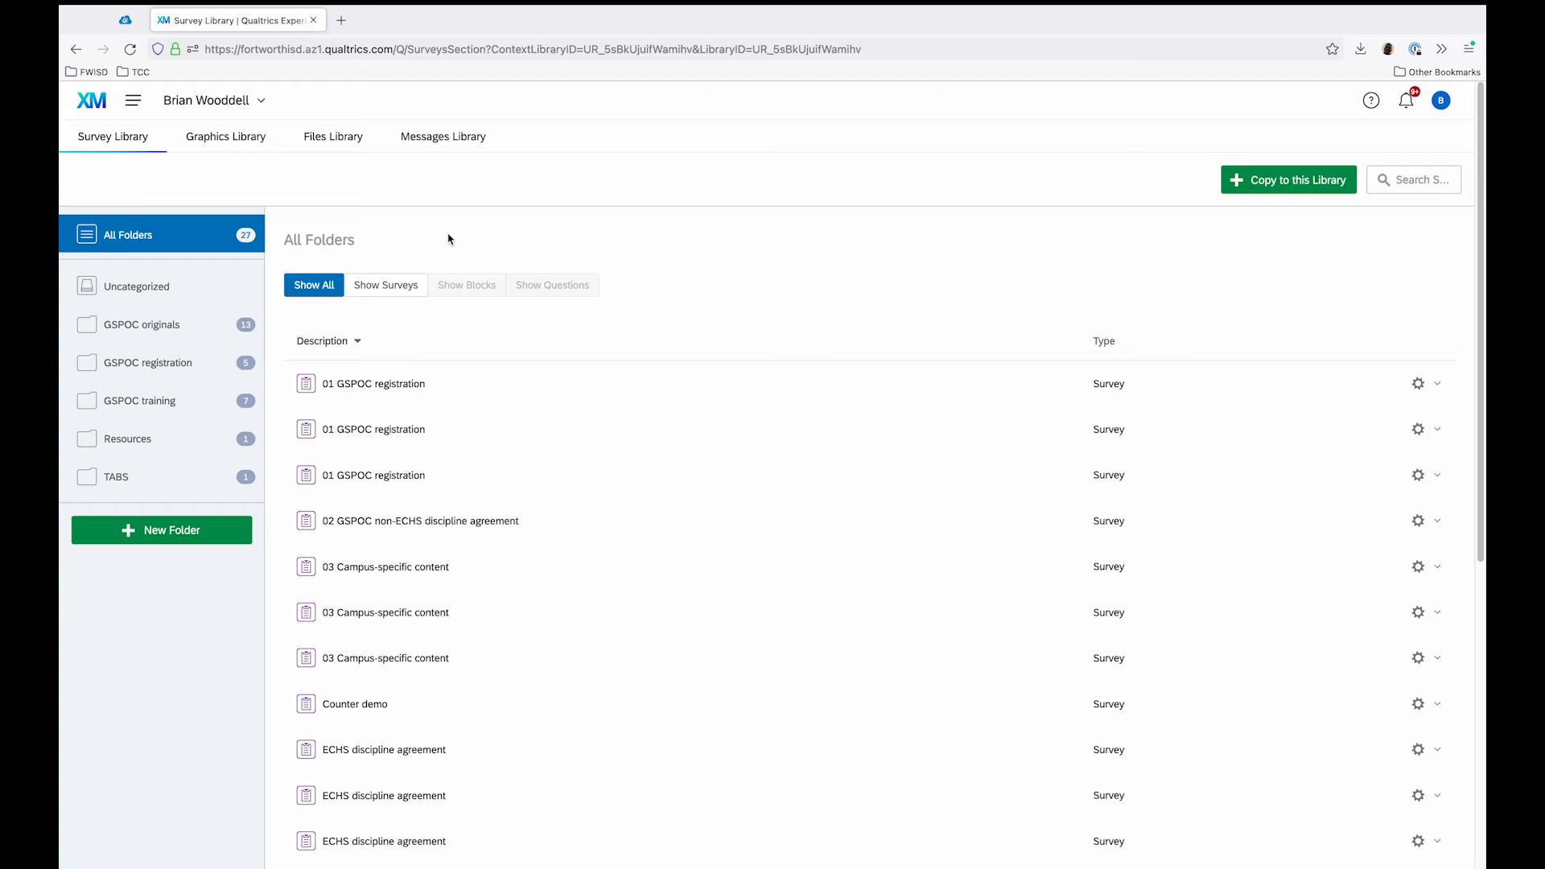
left_click(133, 99)
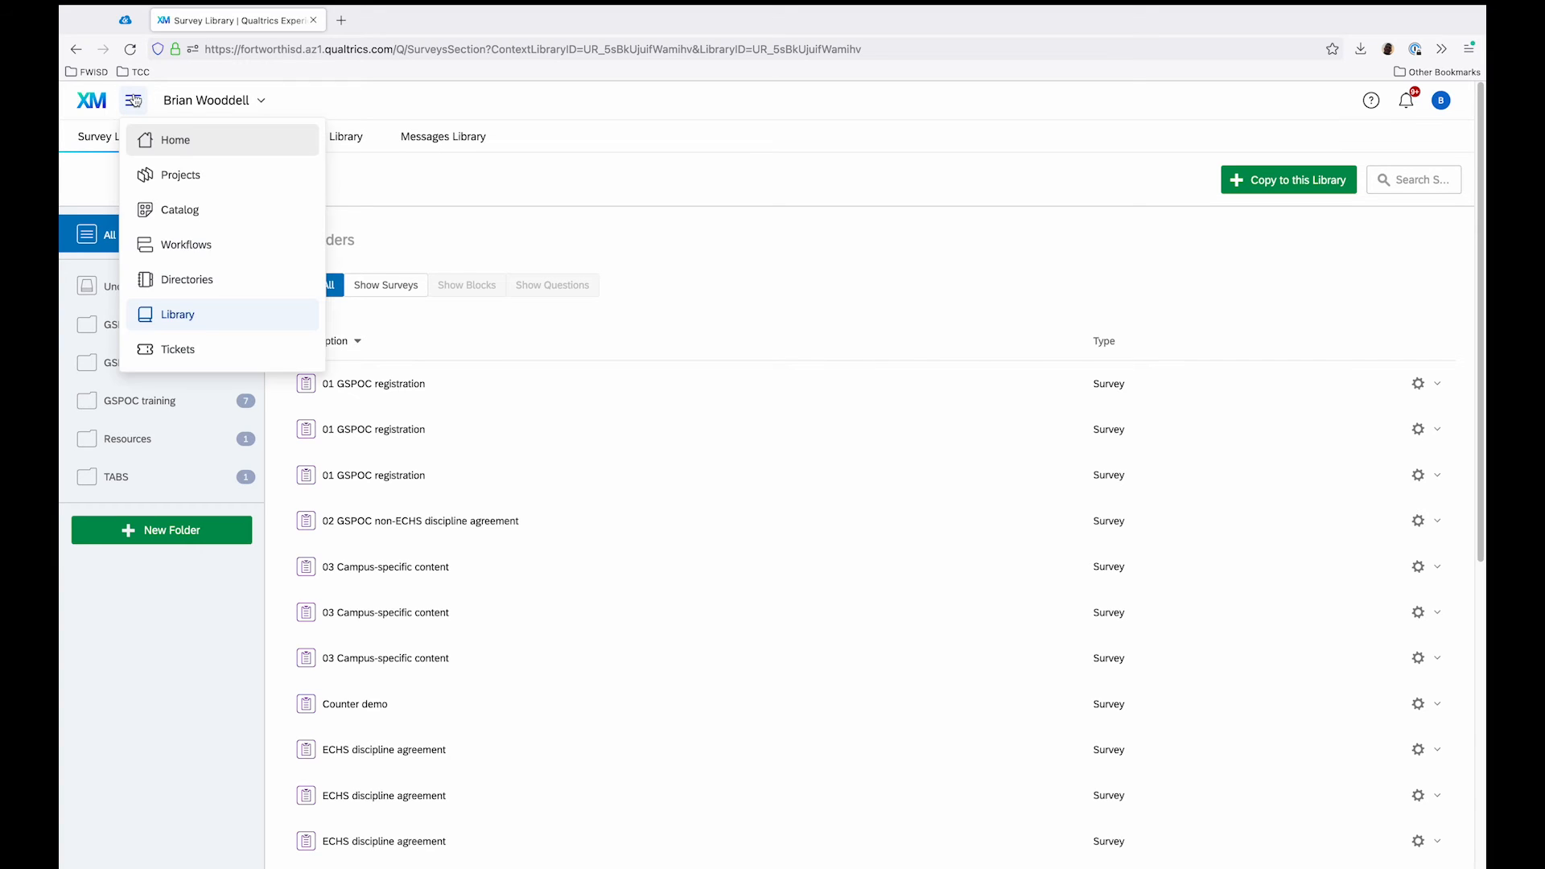
left_click(216, 175)
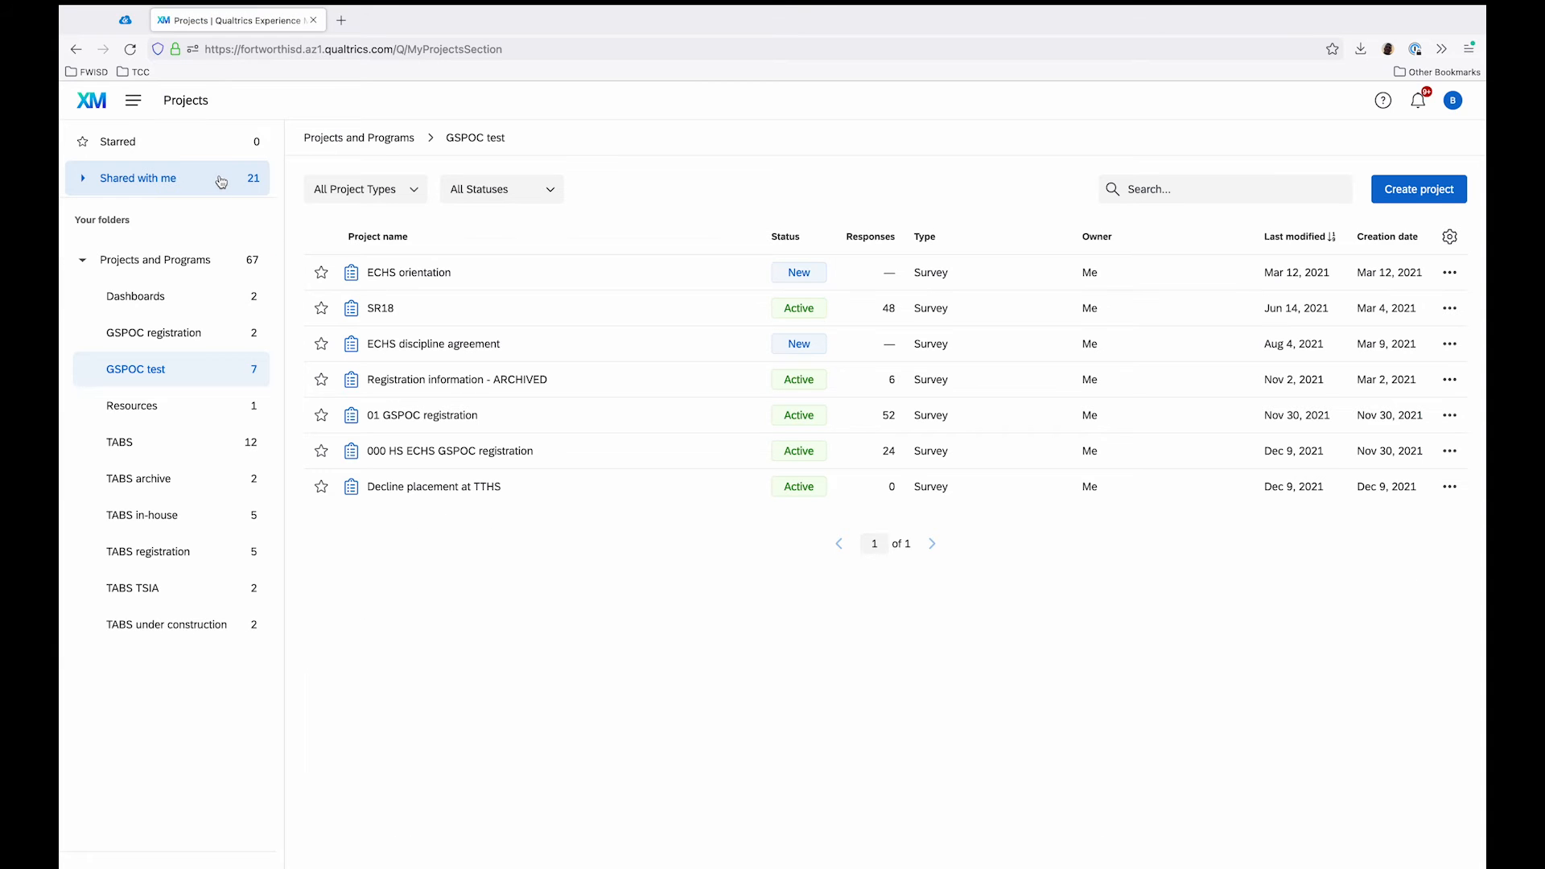
left_click(141, 332)
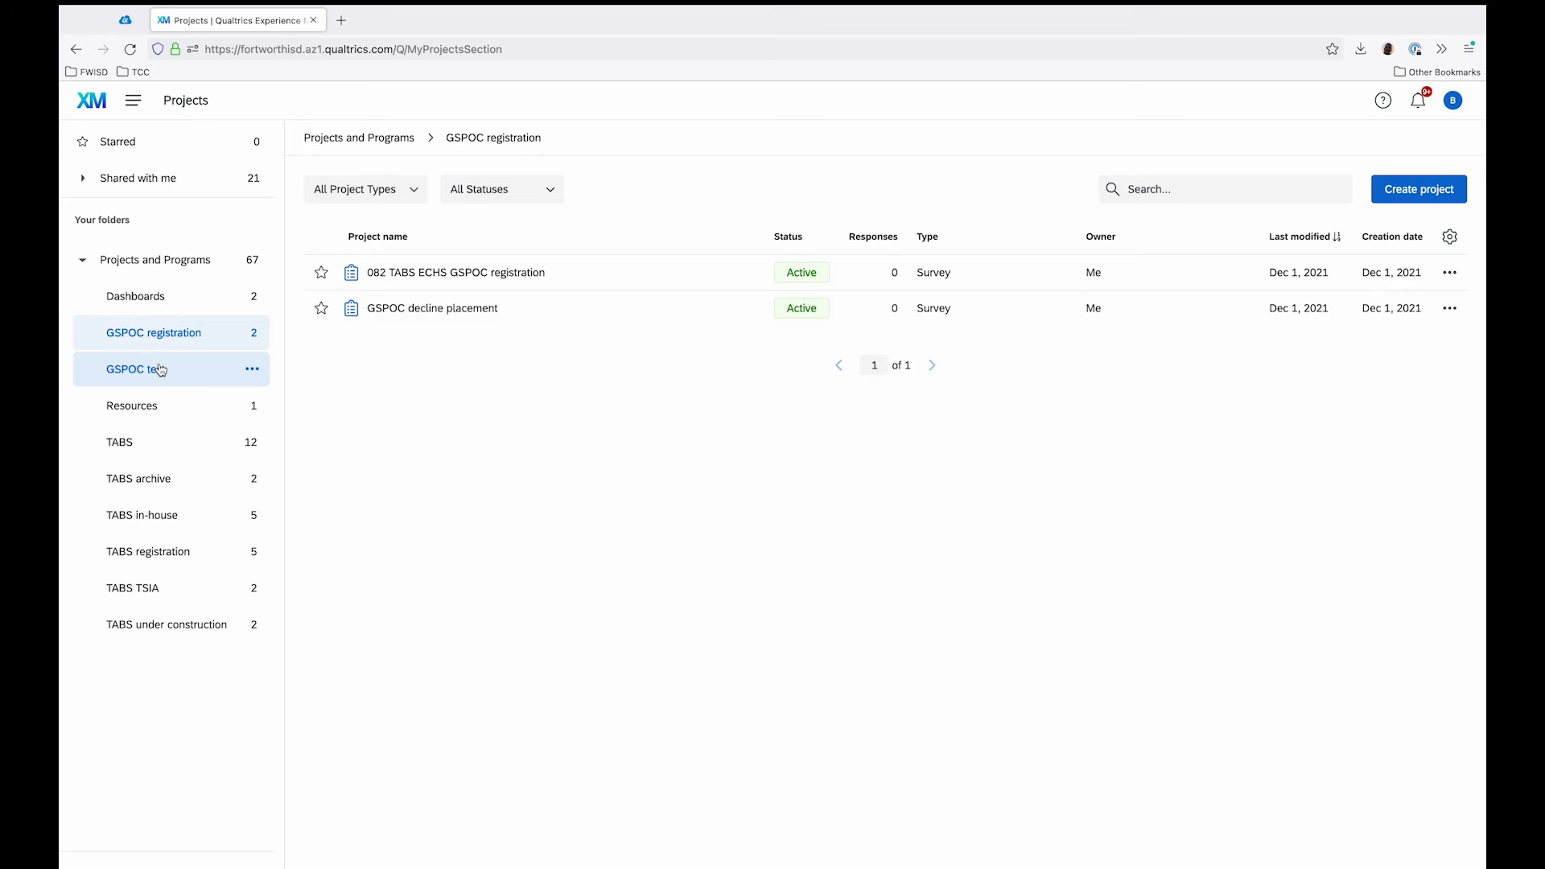
left_click(161, 370)
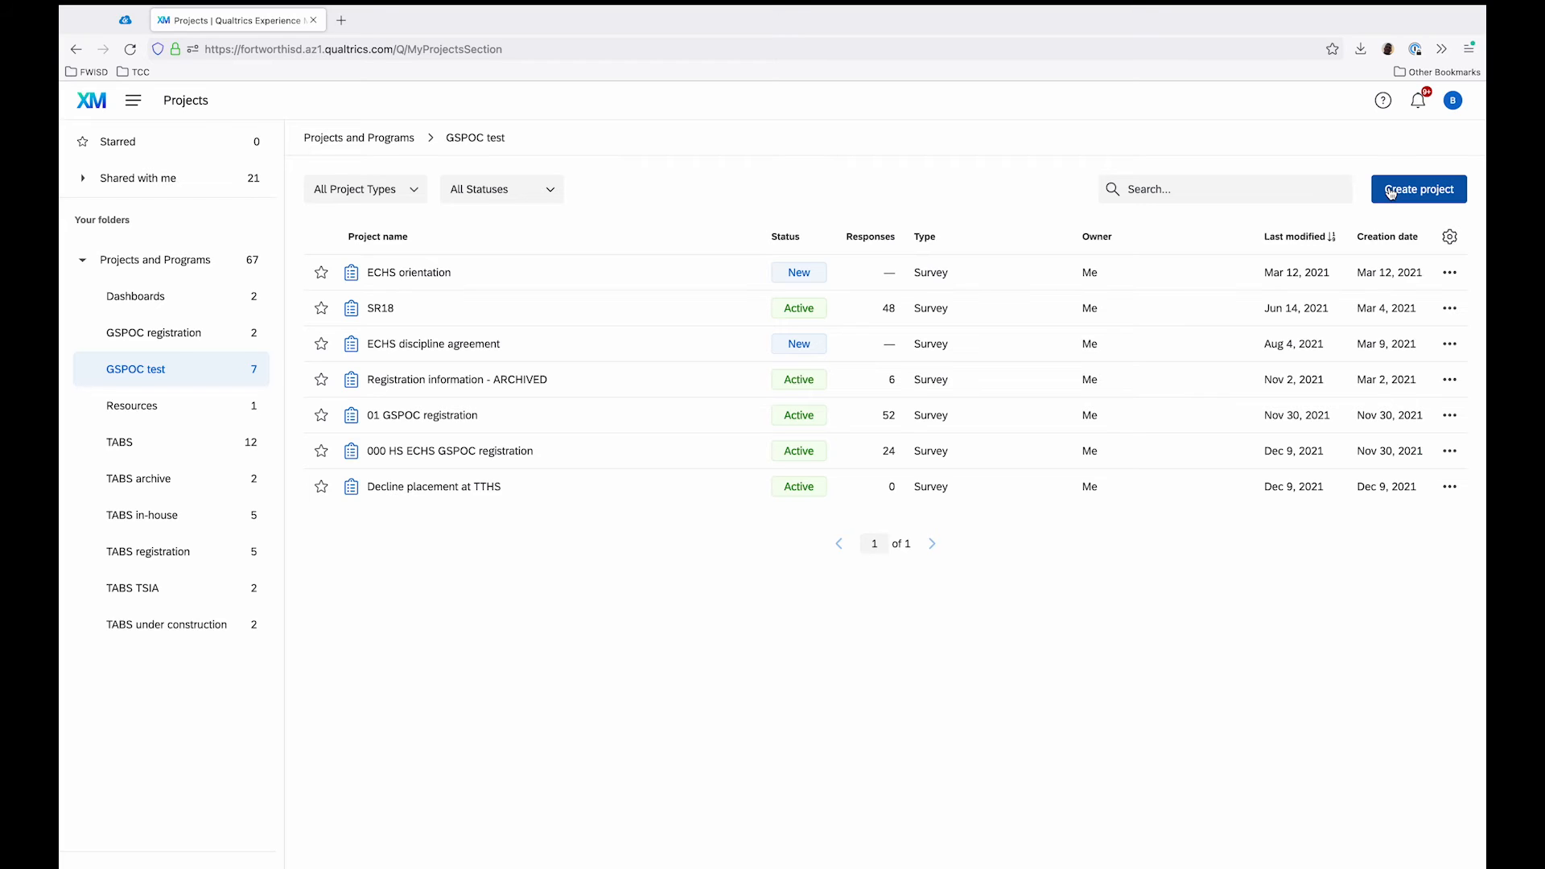
left_click(1390, 192)
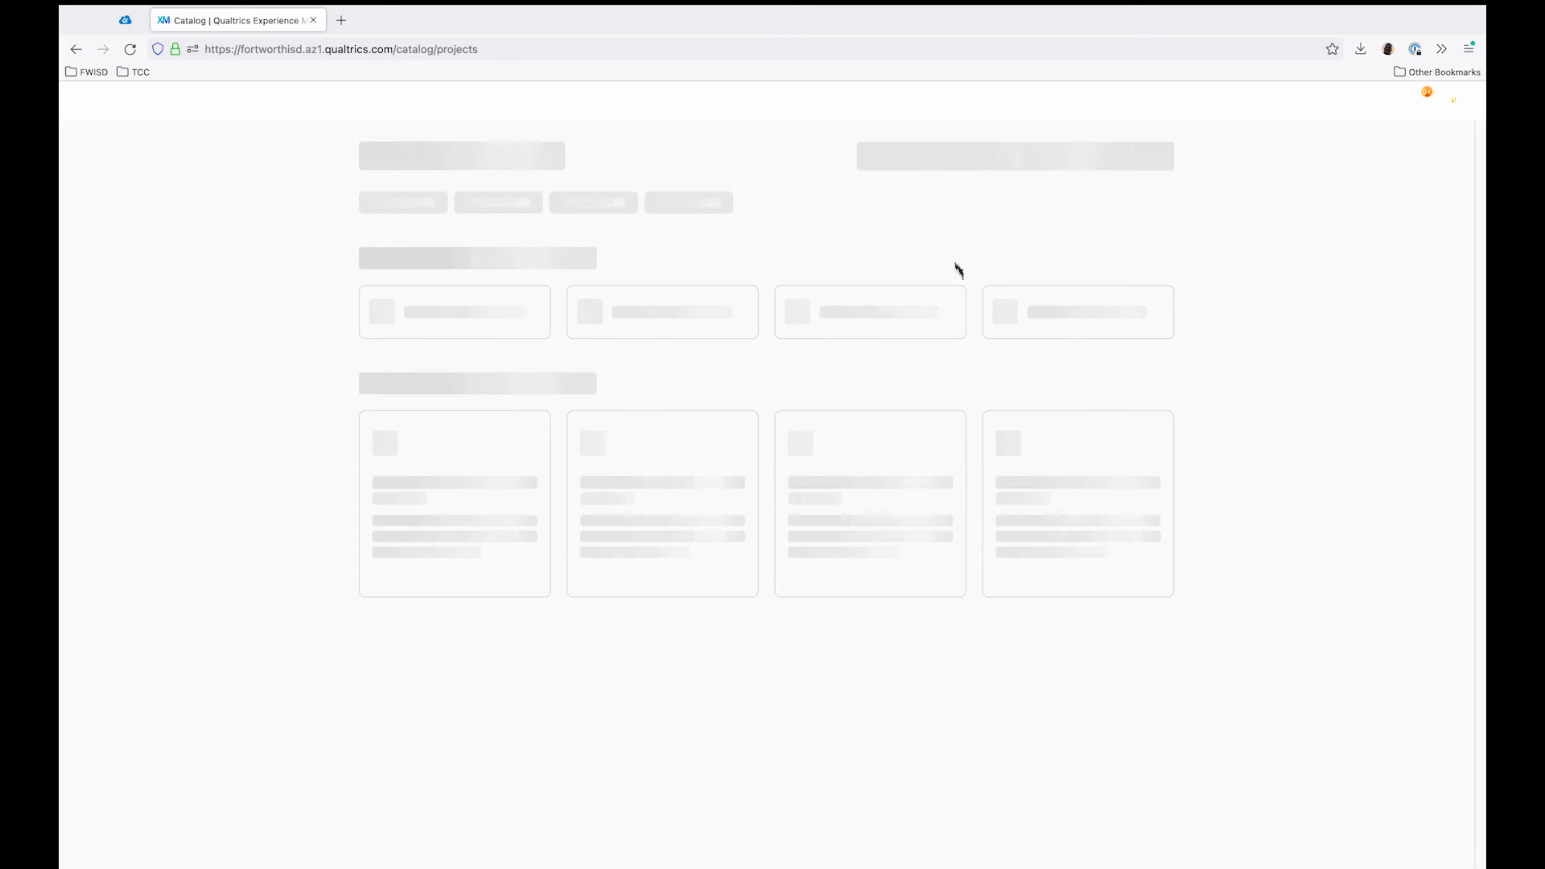
left_click(405, 310)
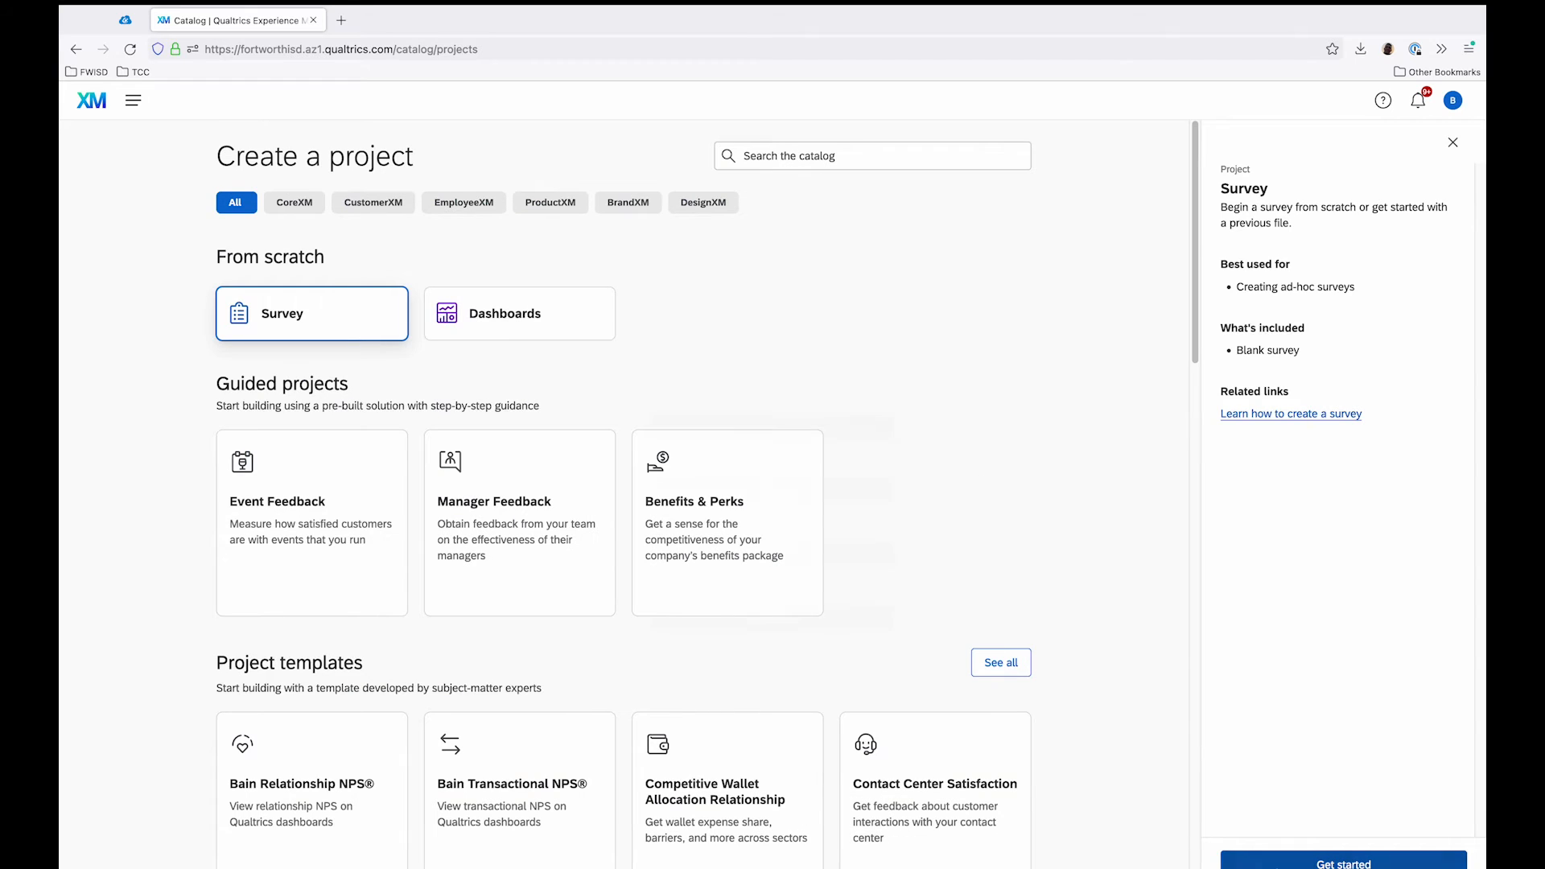
left_click(1278, 860)
left_click(859, 429)
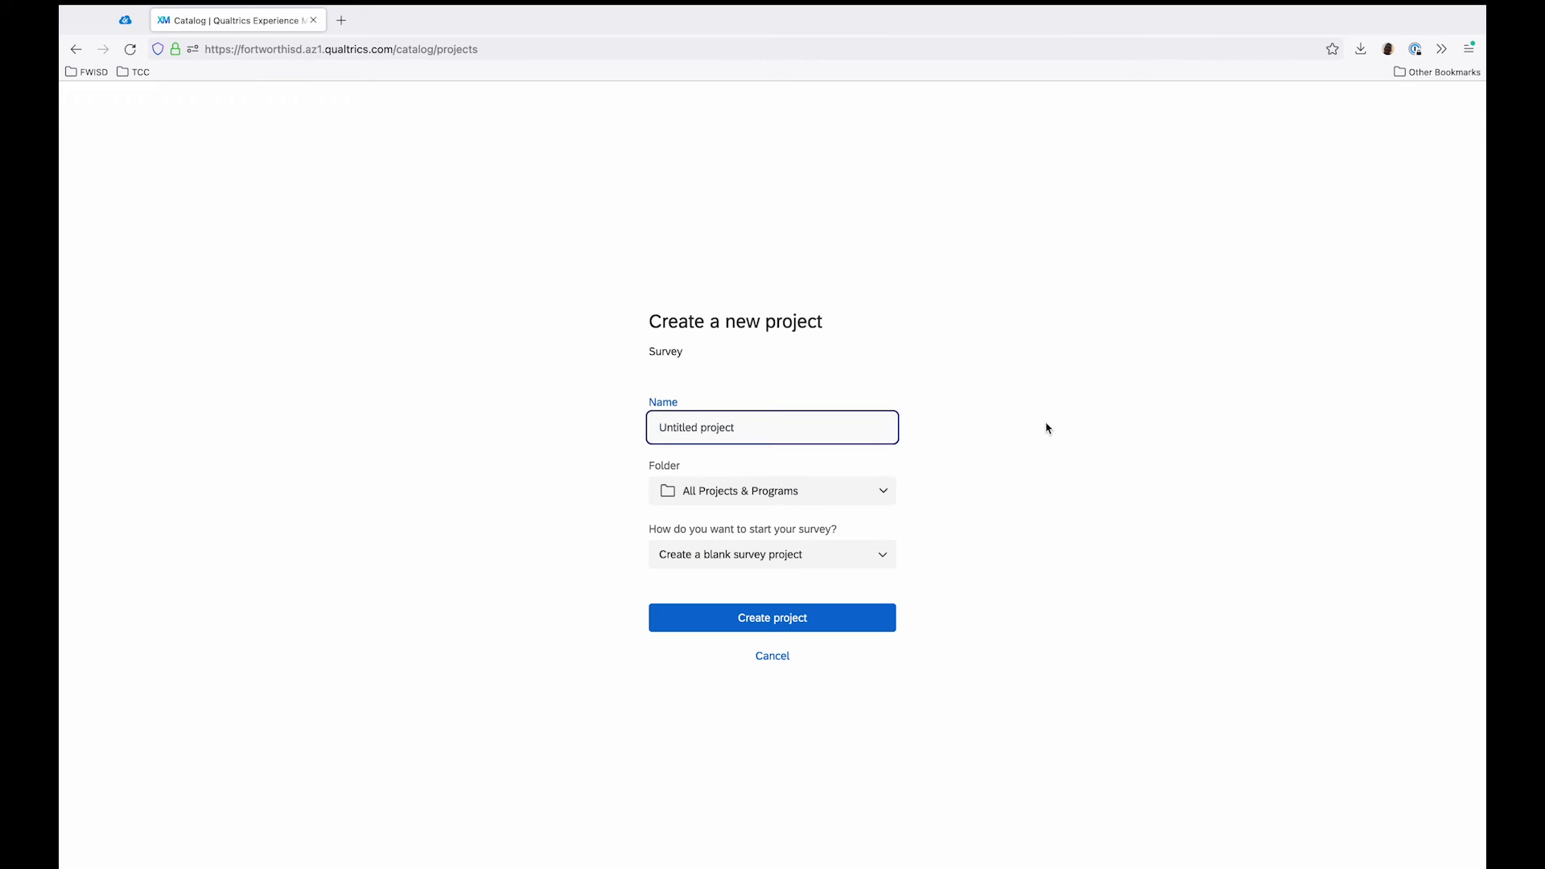
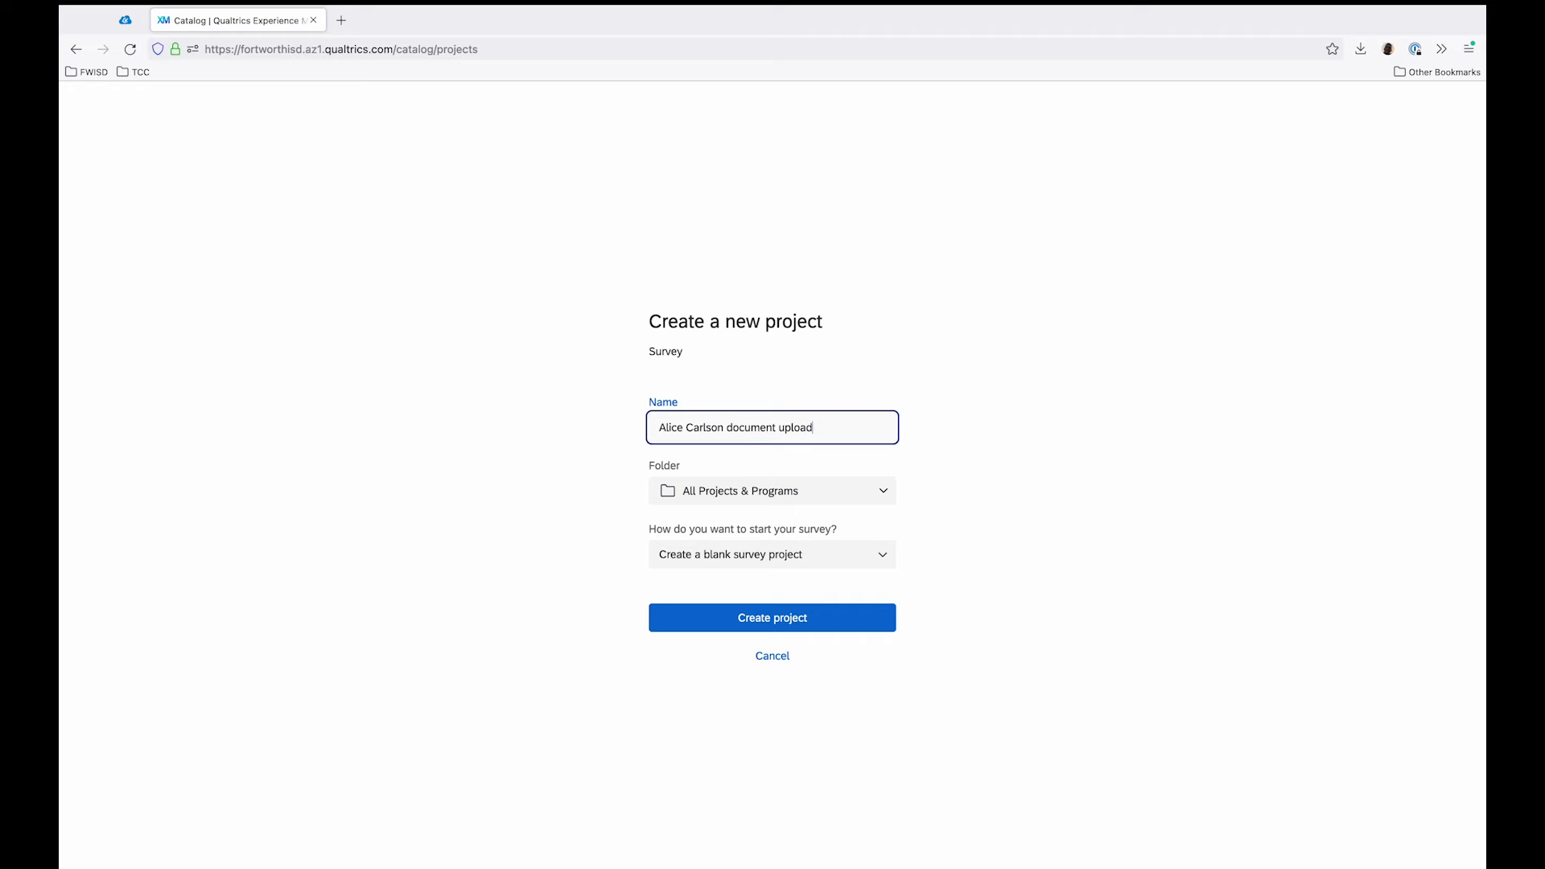
Step: Set the project's folder to GSPOC test and choose to start from a survey in the personal library
left_click(875, 497)
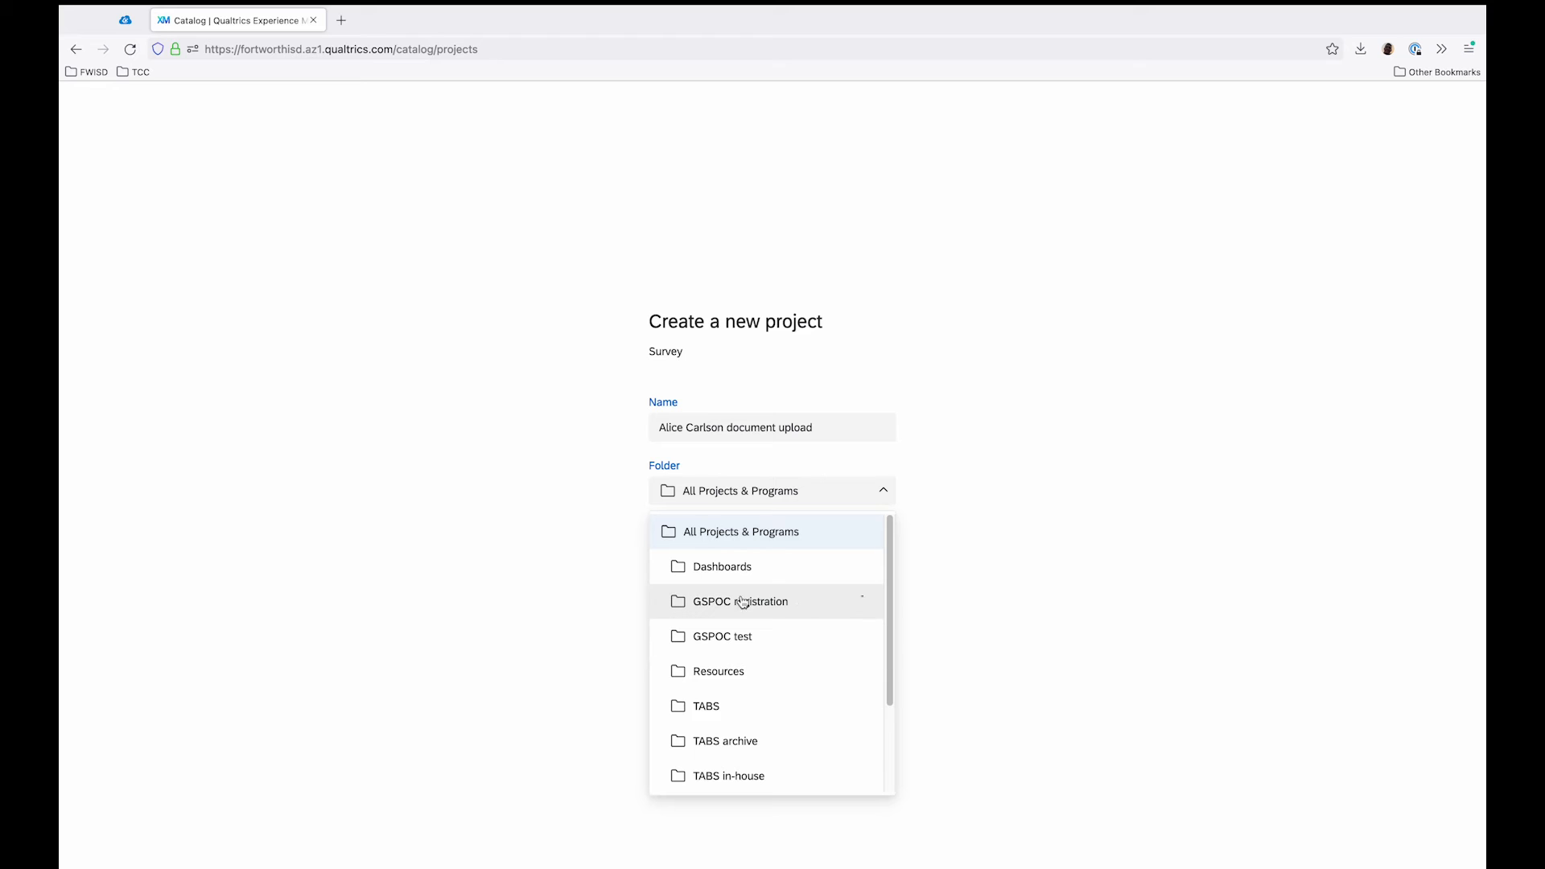
left_click(813, 637)
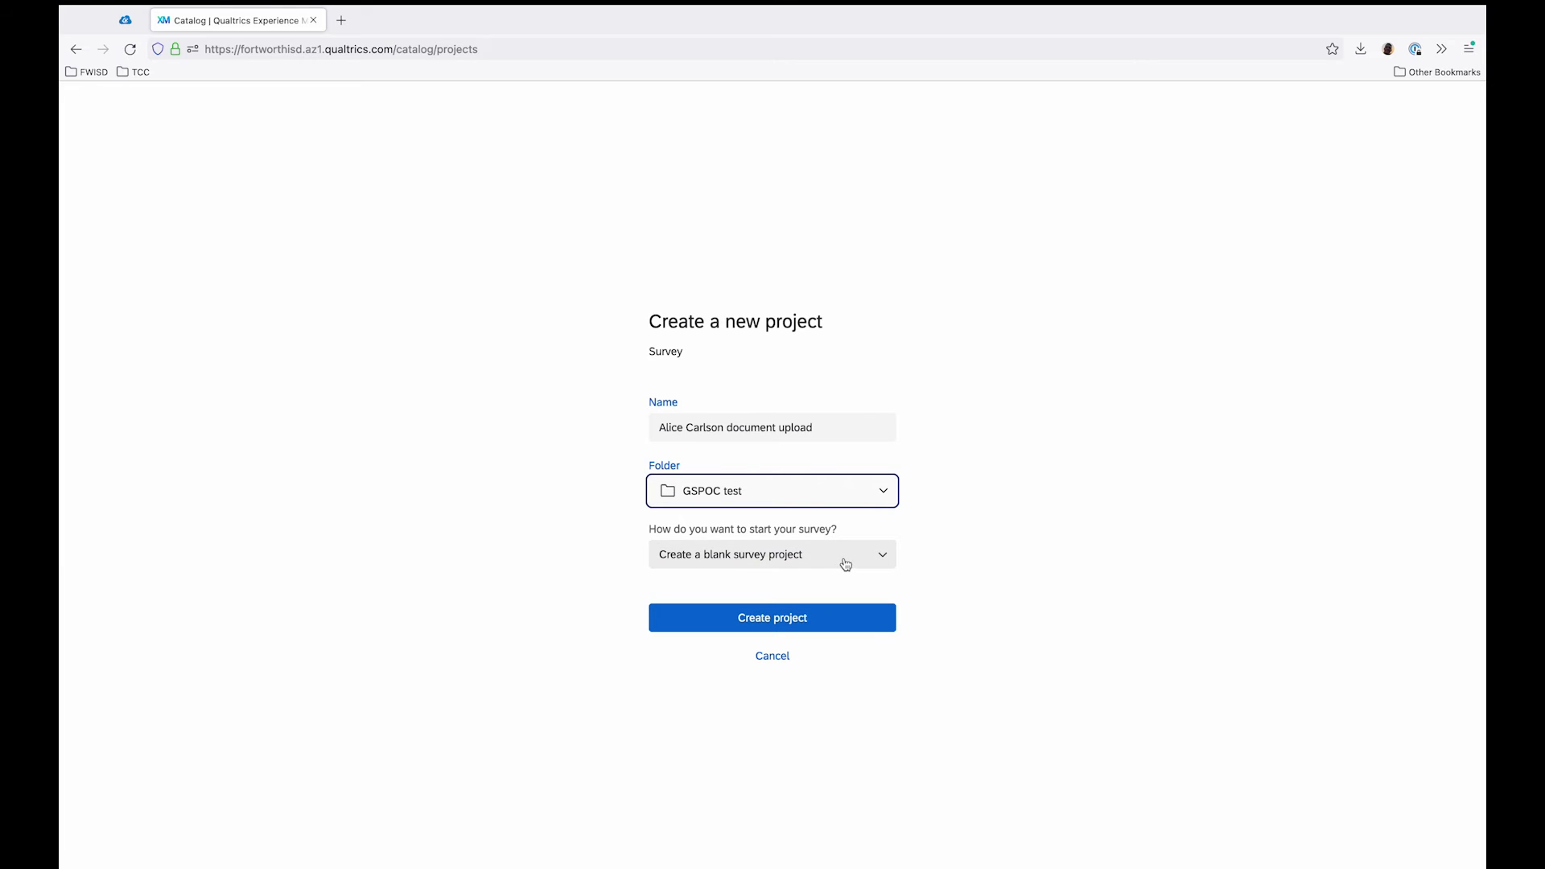
left_click(845, 564)
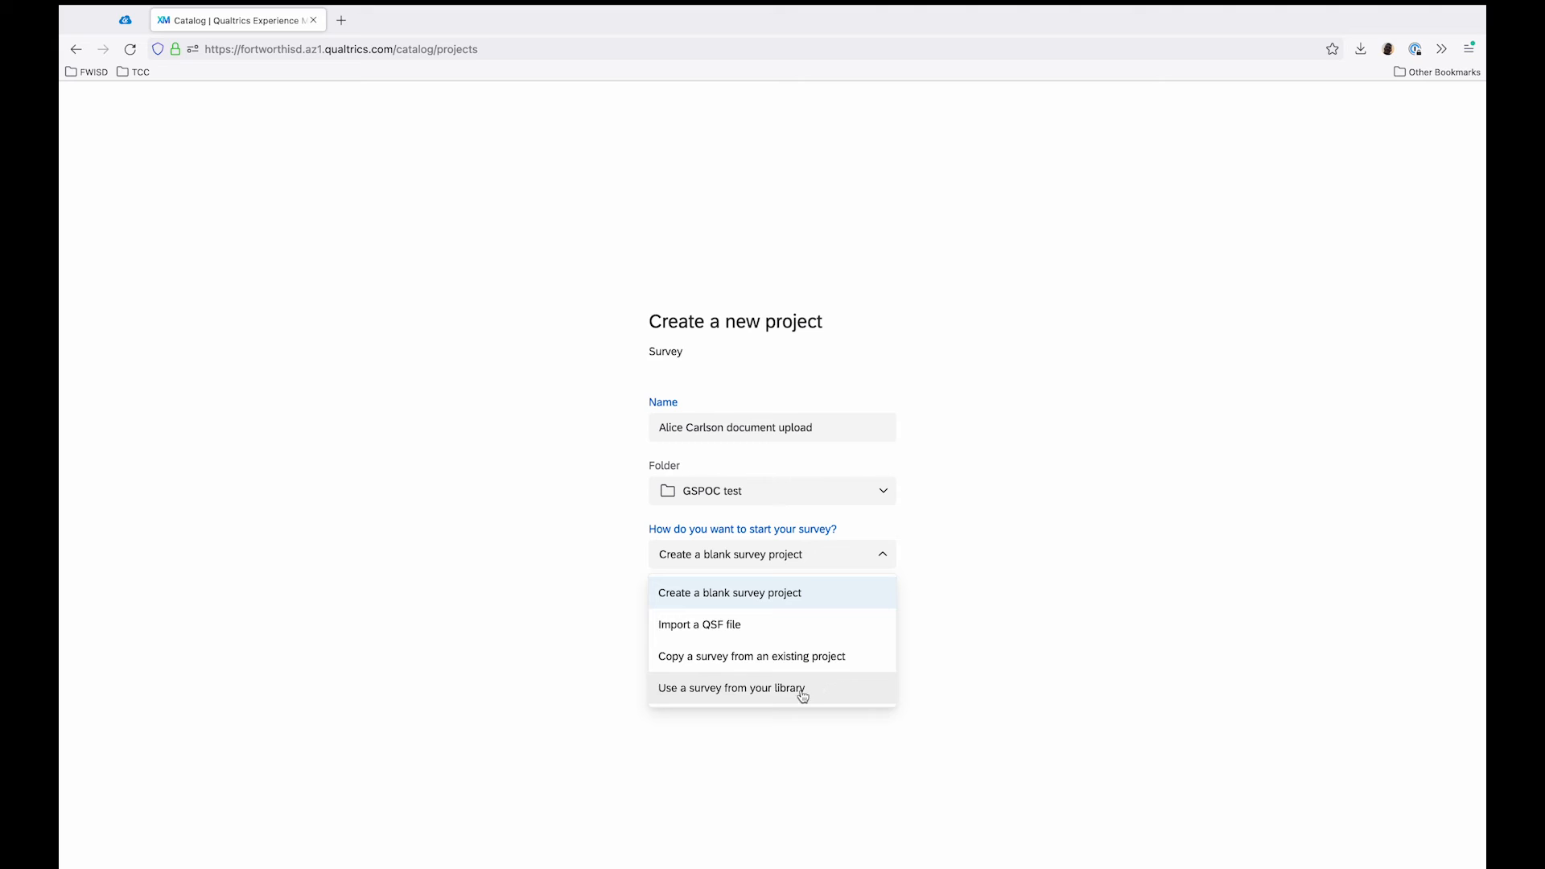
left_click(877, 693)
left_click(861, 556)
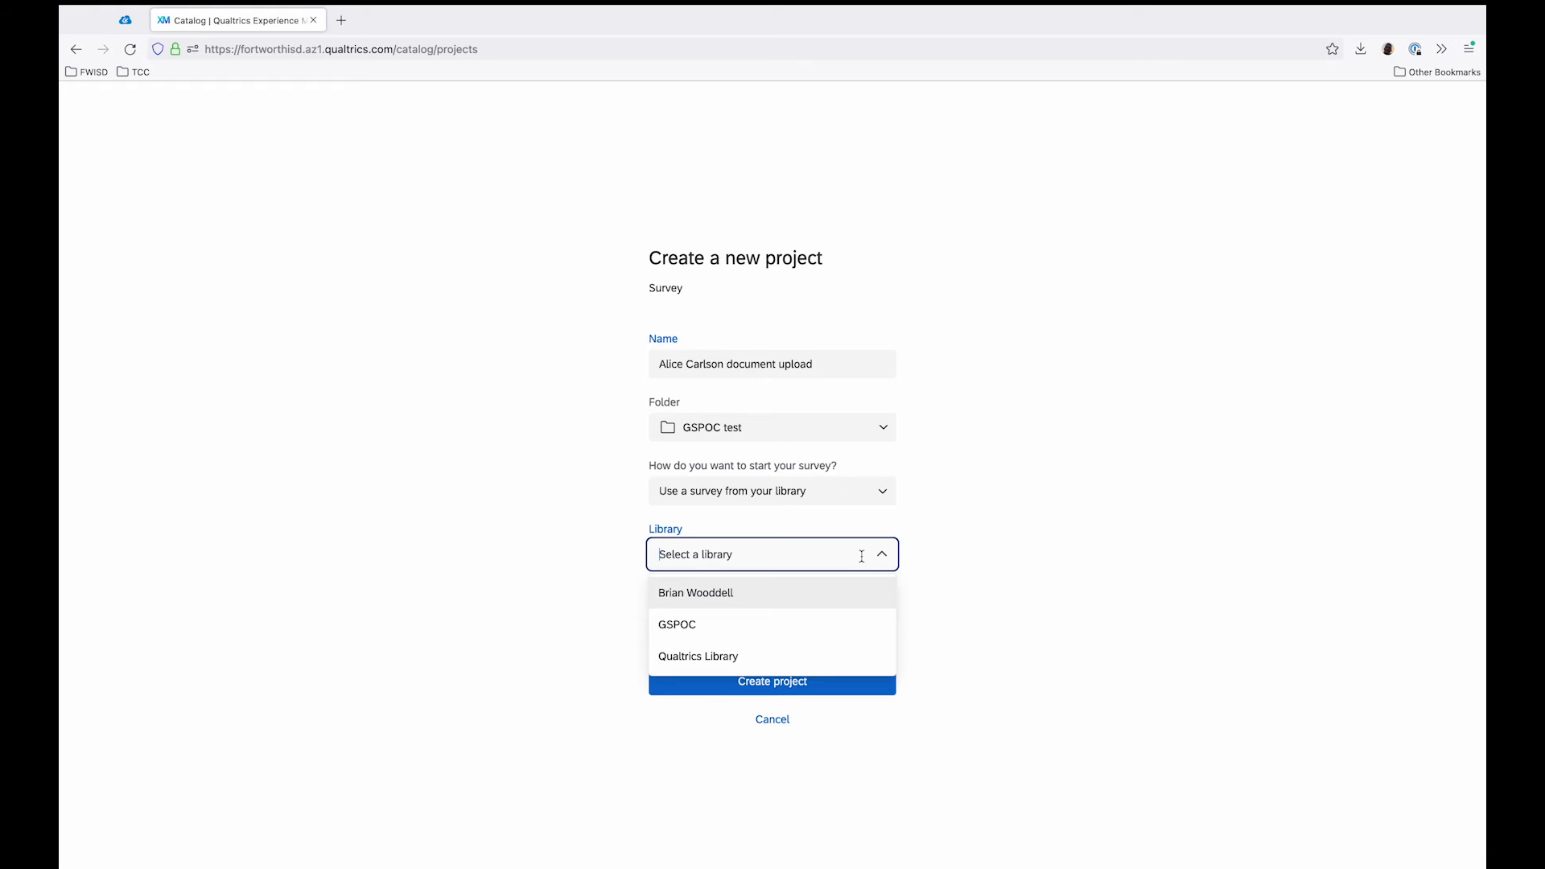
left_click(862, 600)
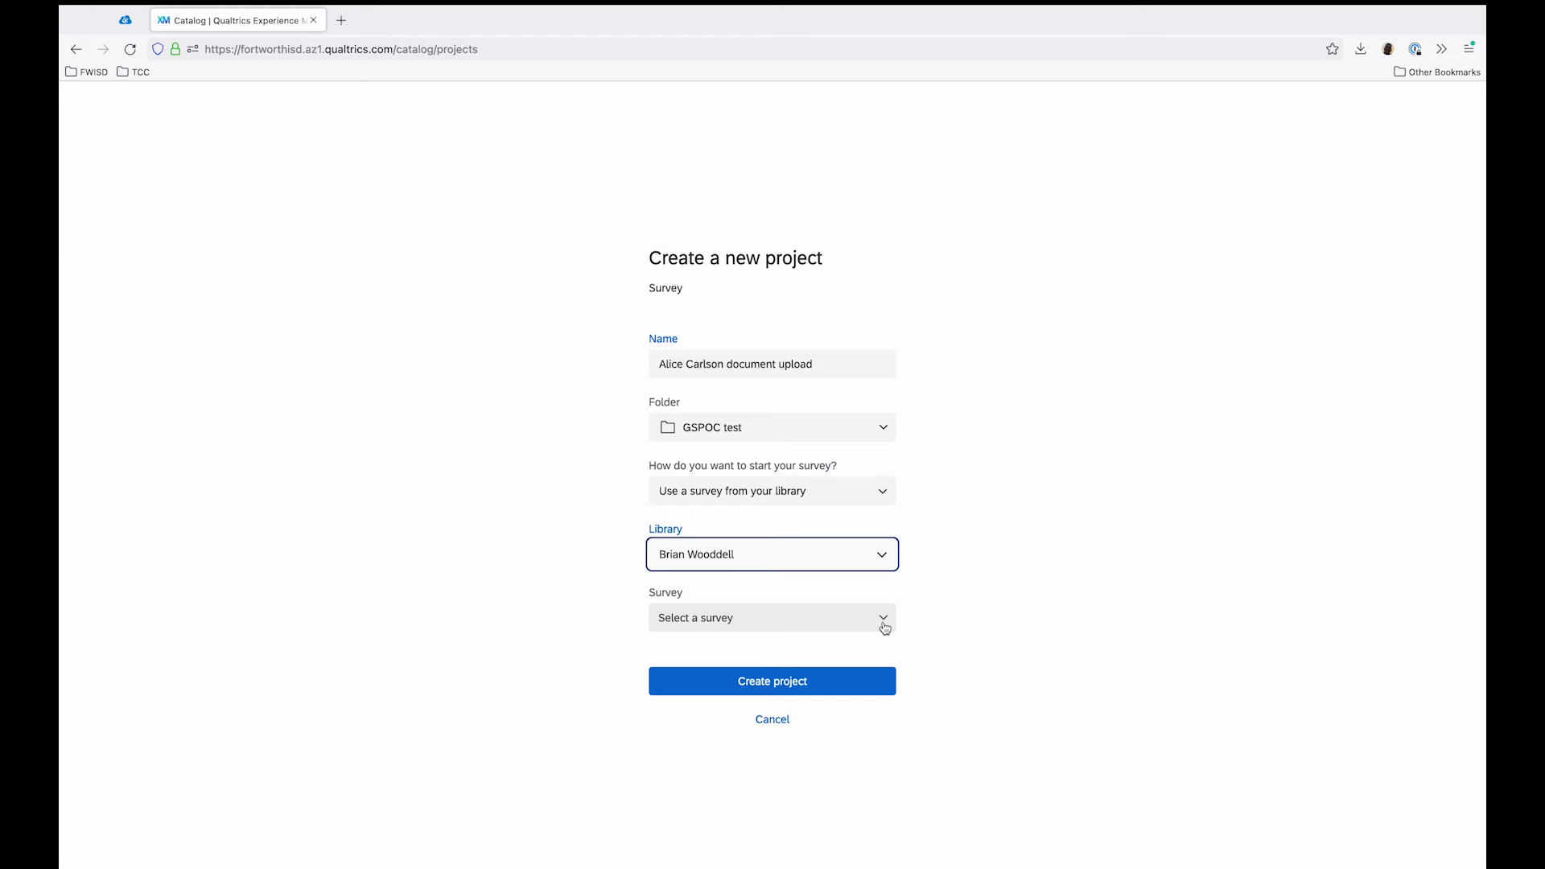
Step: Select "GSPOC document upload - standalone survey" from the GSPOC training folder as the source survey and create the project
left_click(885, 627)
left_click(866, 752)
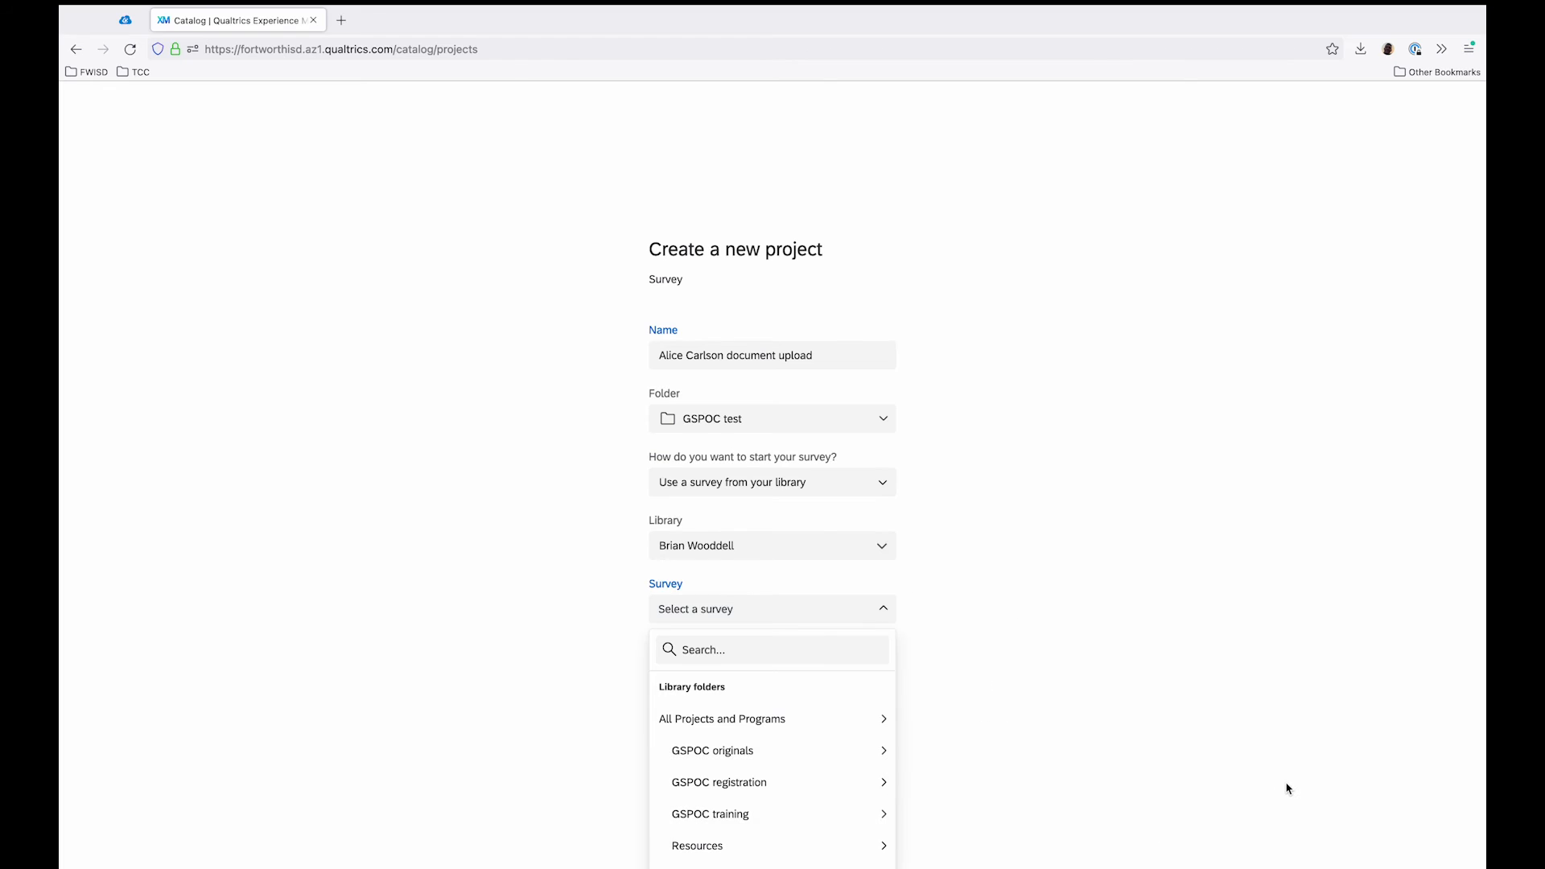
mouse_move(879, 815)
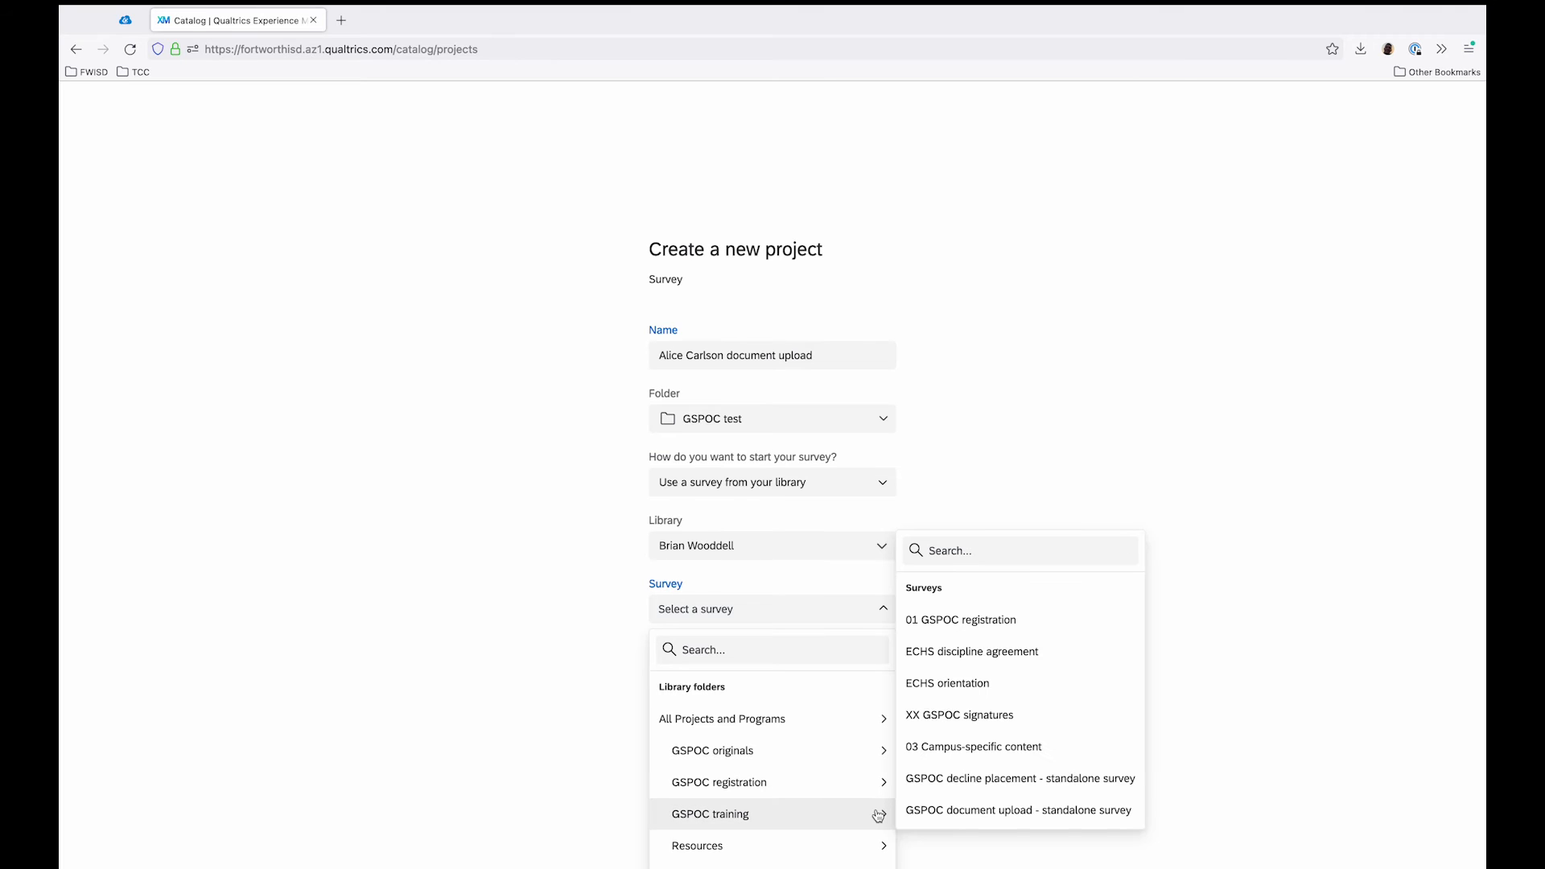
mouse_move(752, 787)
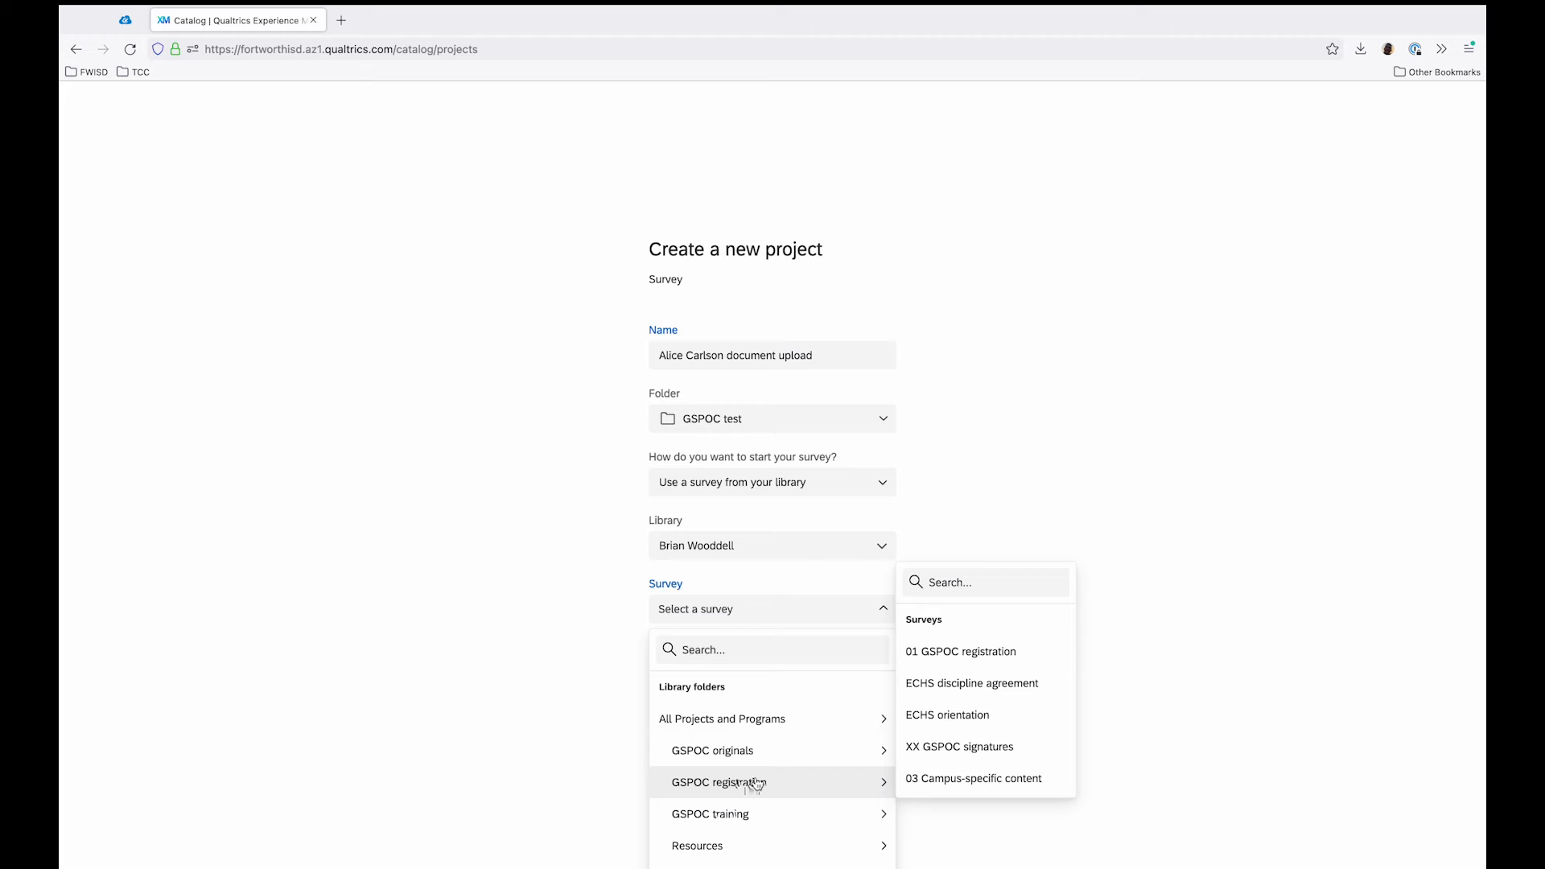
mouse_move(756, 814)
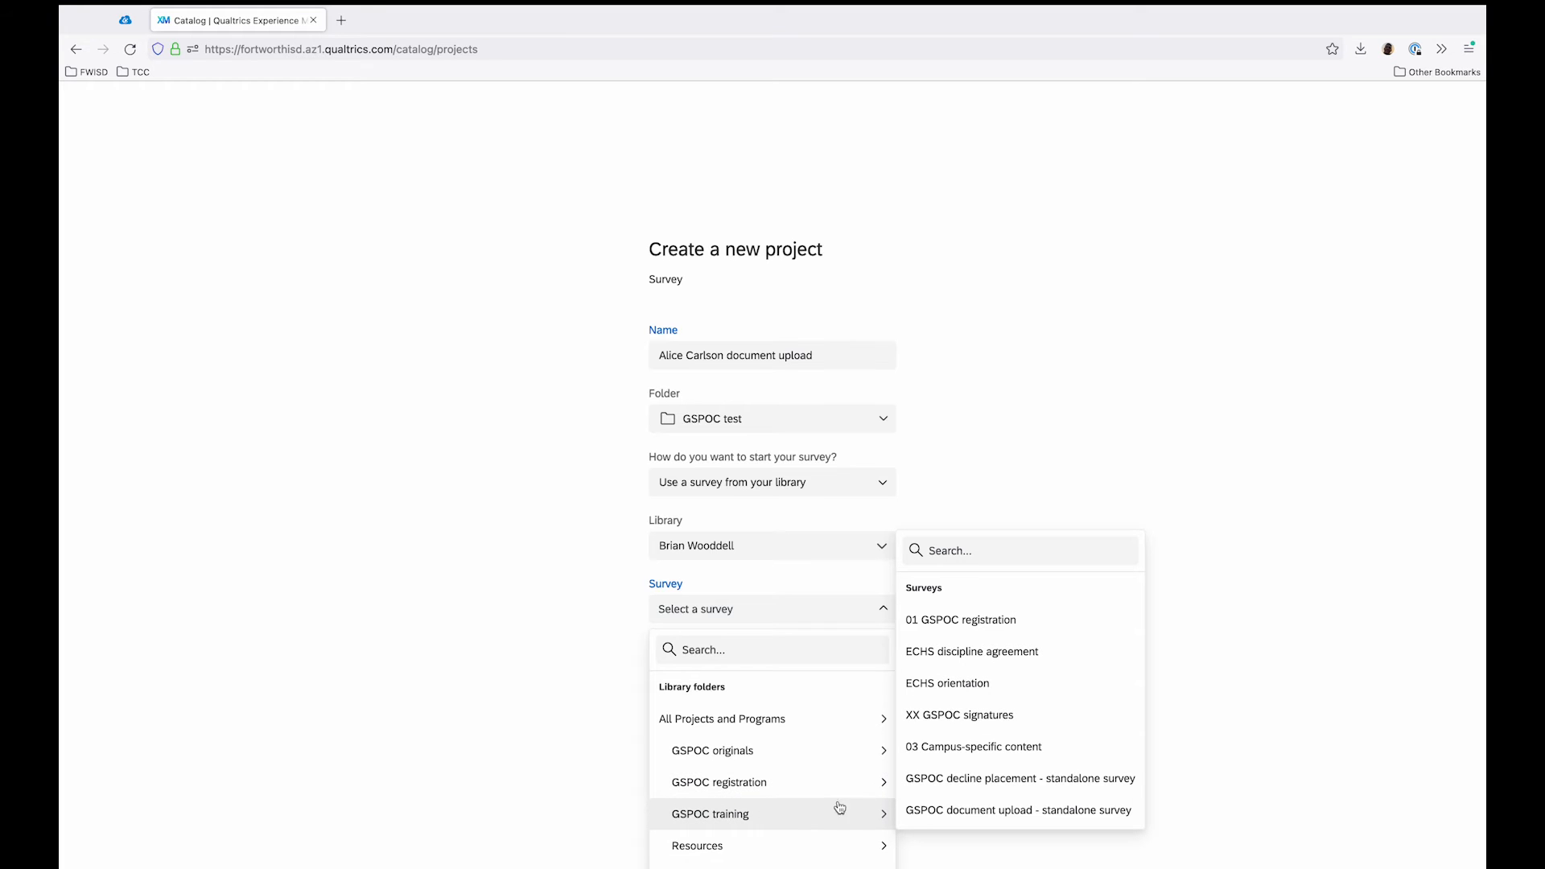
left_click(933, 811)
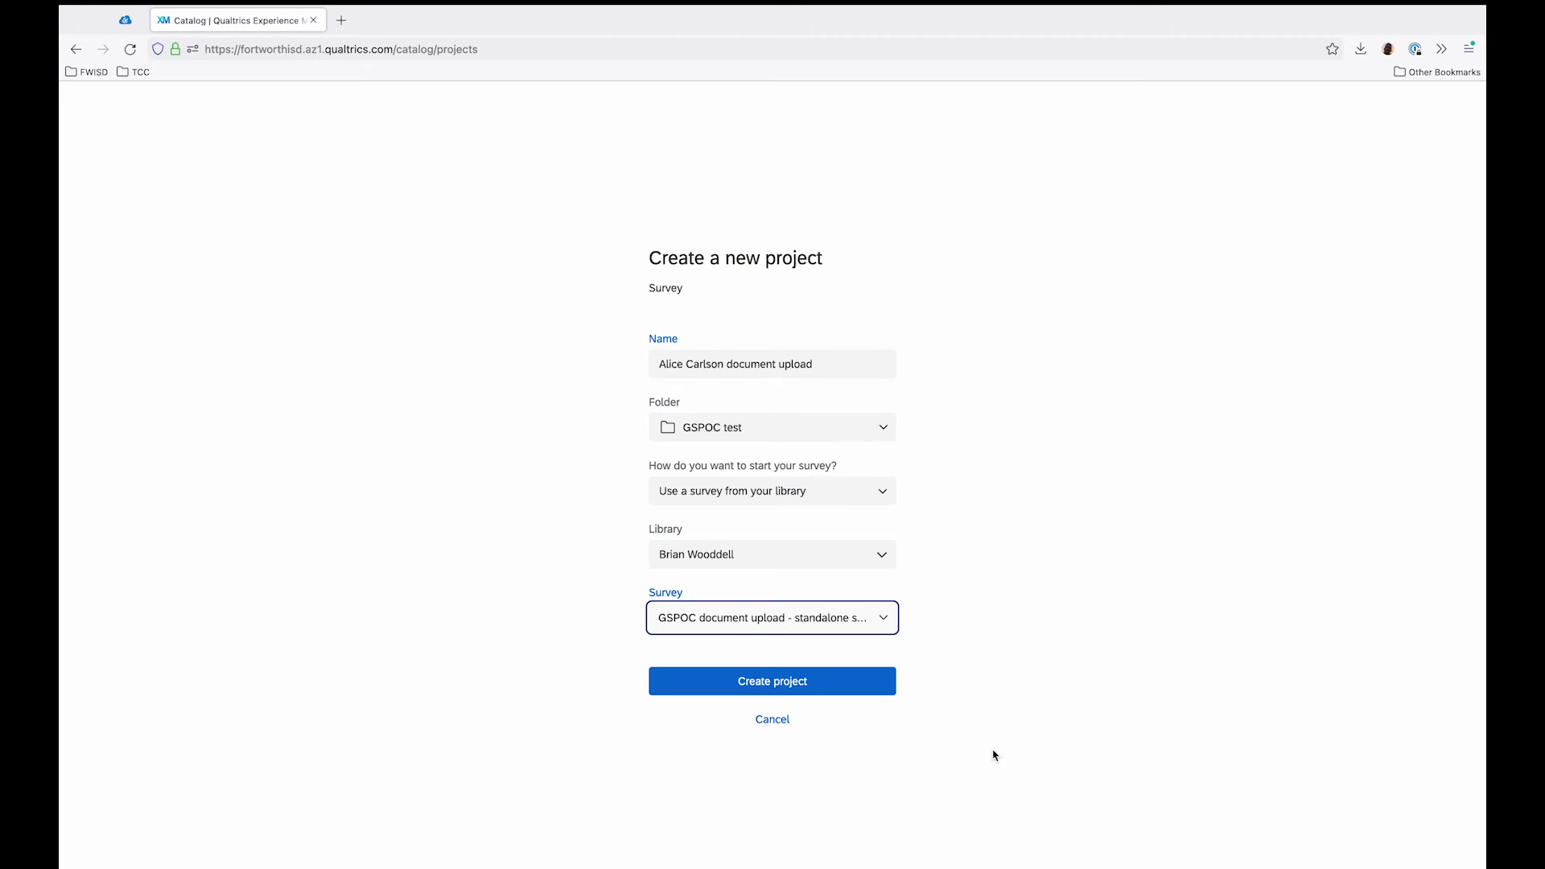
left_click(821, 680)
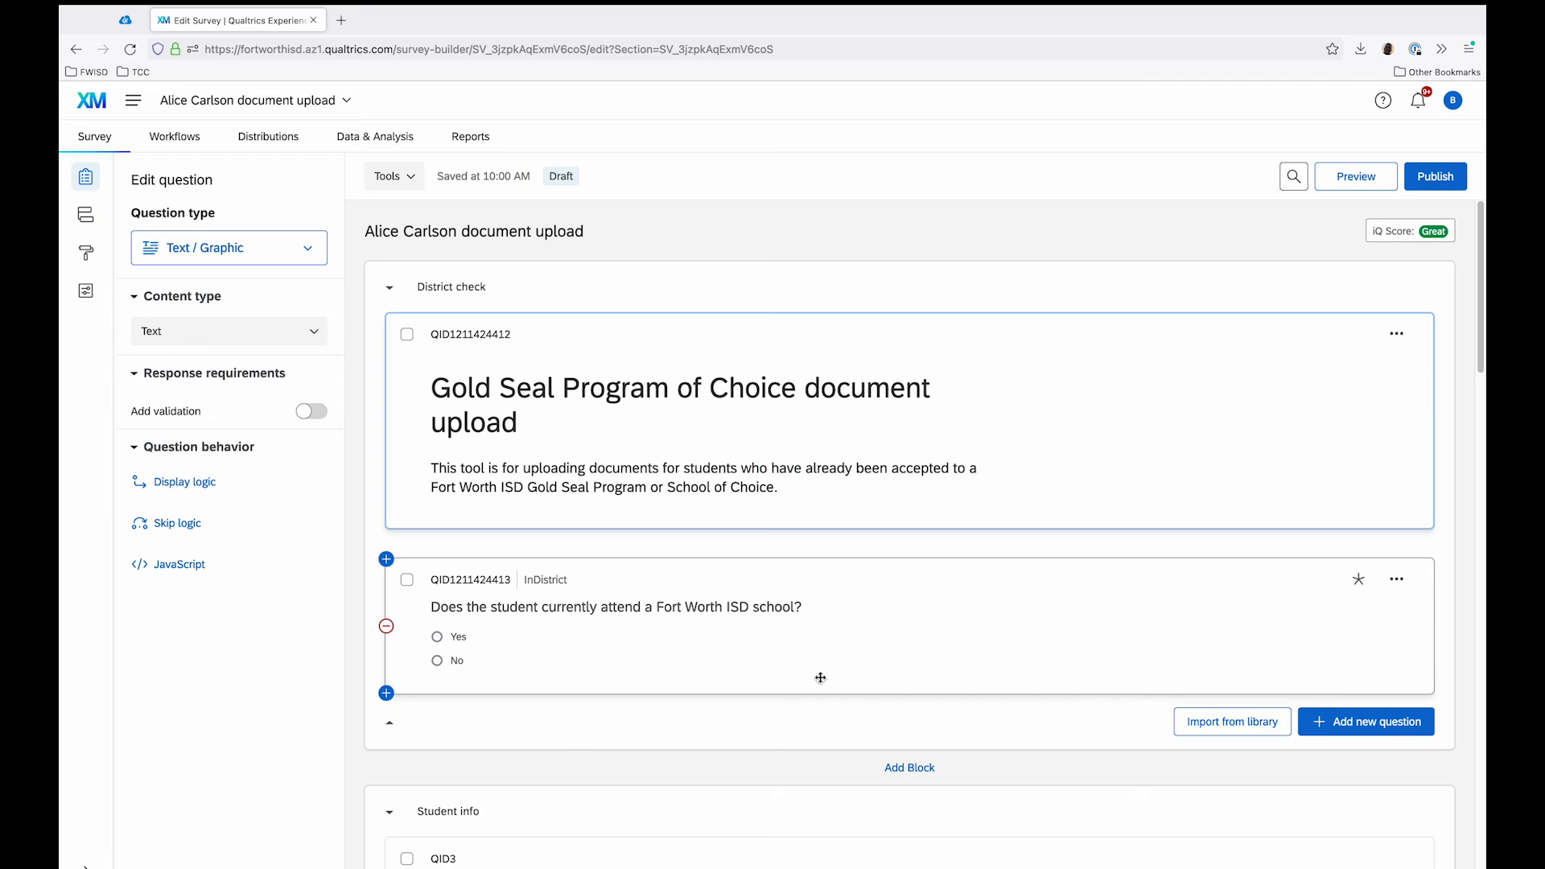
Step: Review the new survey's blocks, including the student info questions and the file upload questions in the Documents block
scroll(937, 392, "down", 7)
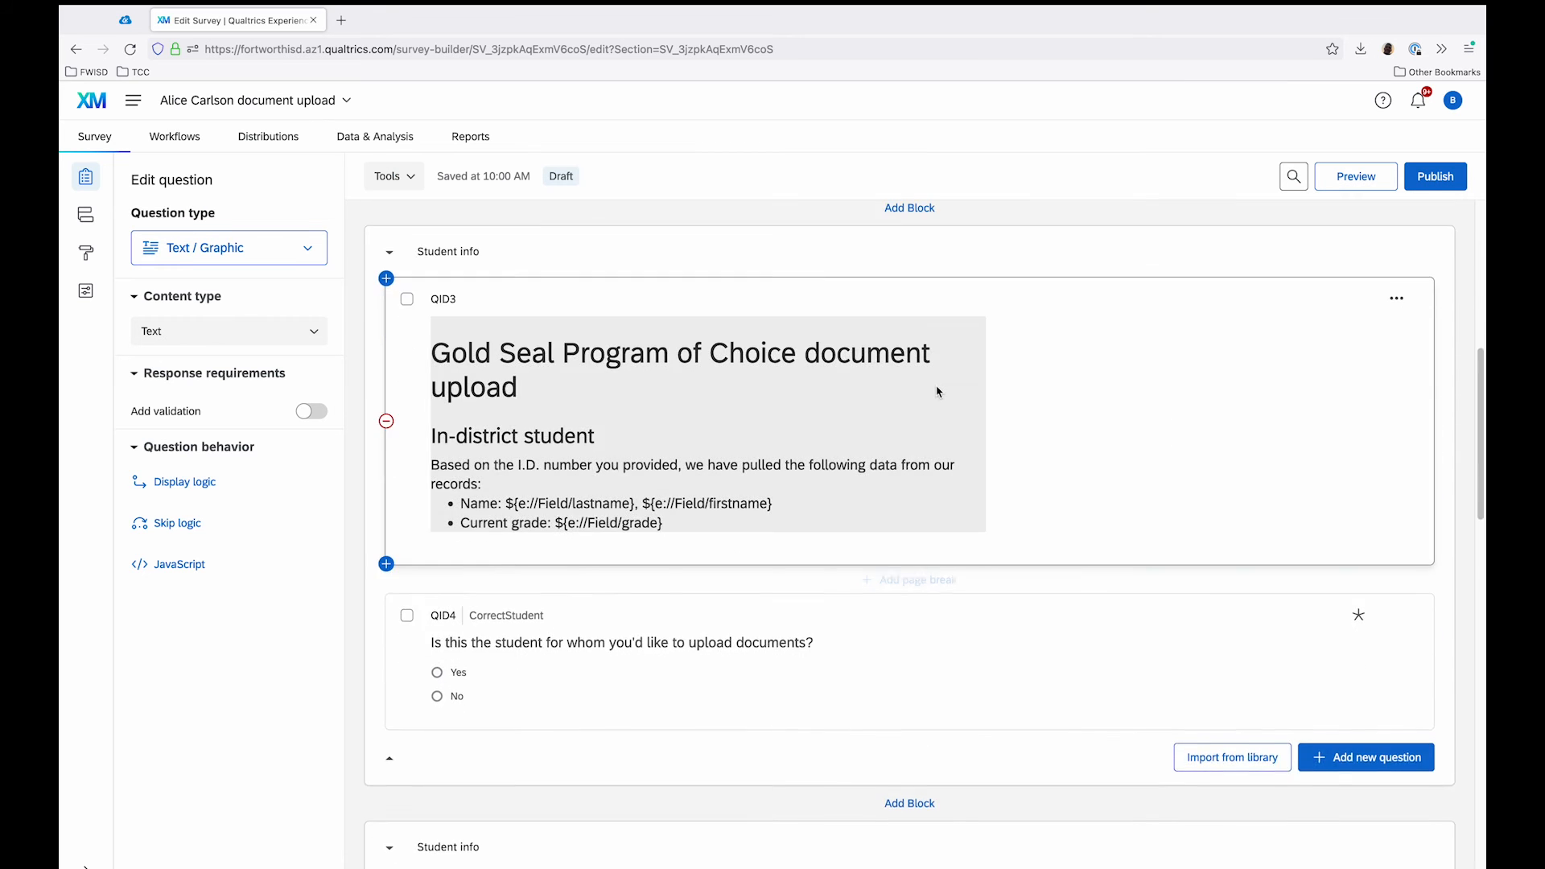
scroll(1112, 469, "down", 20)
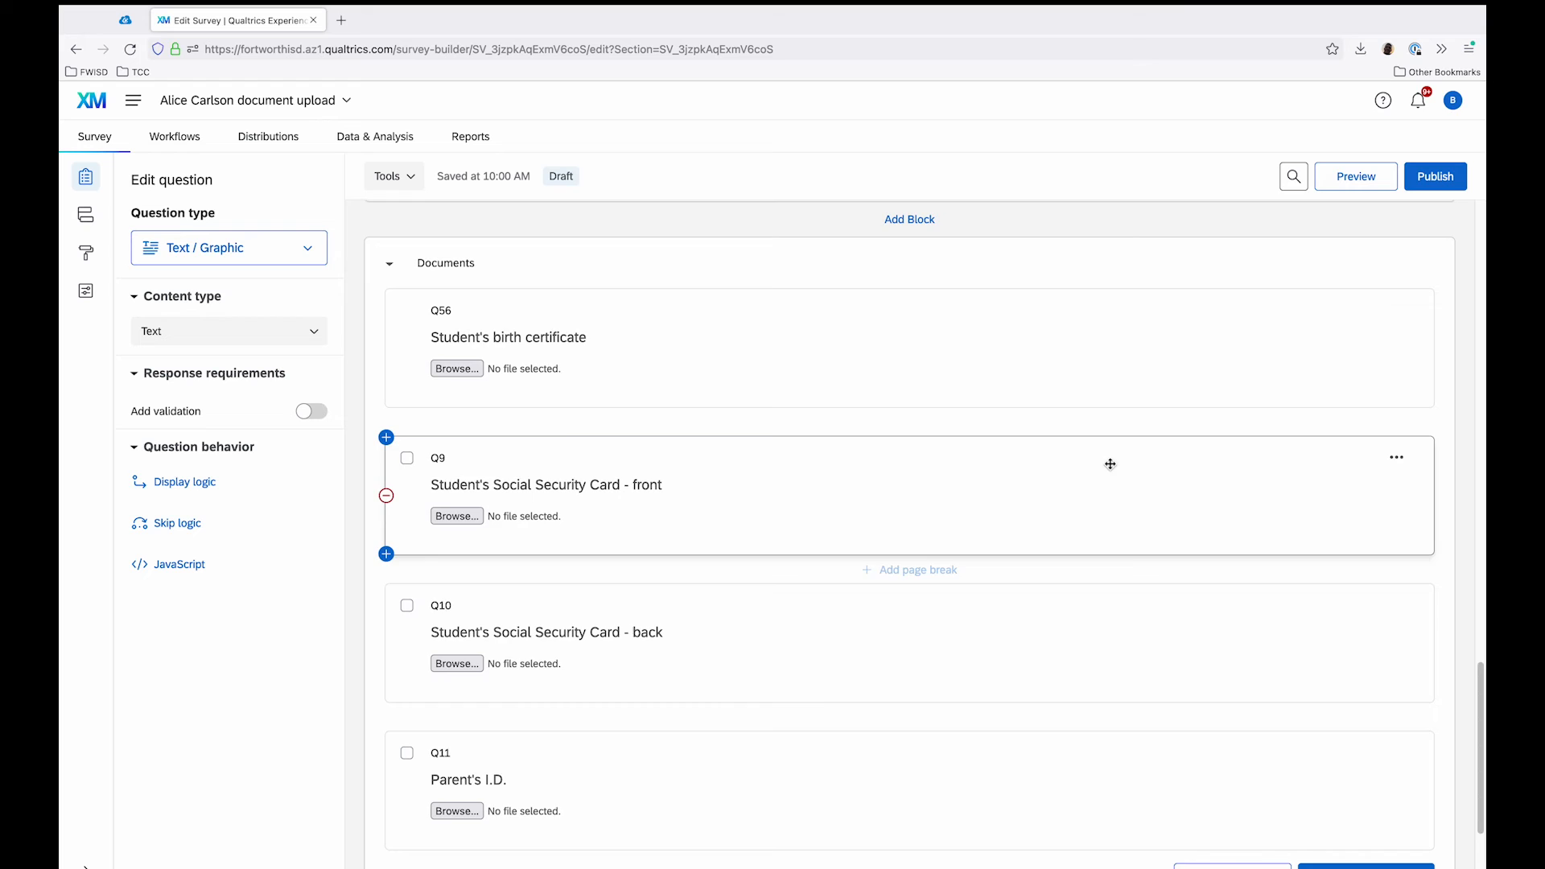
scroll(1110, 469, "up", 3)
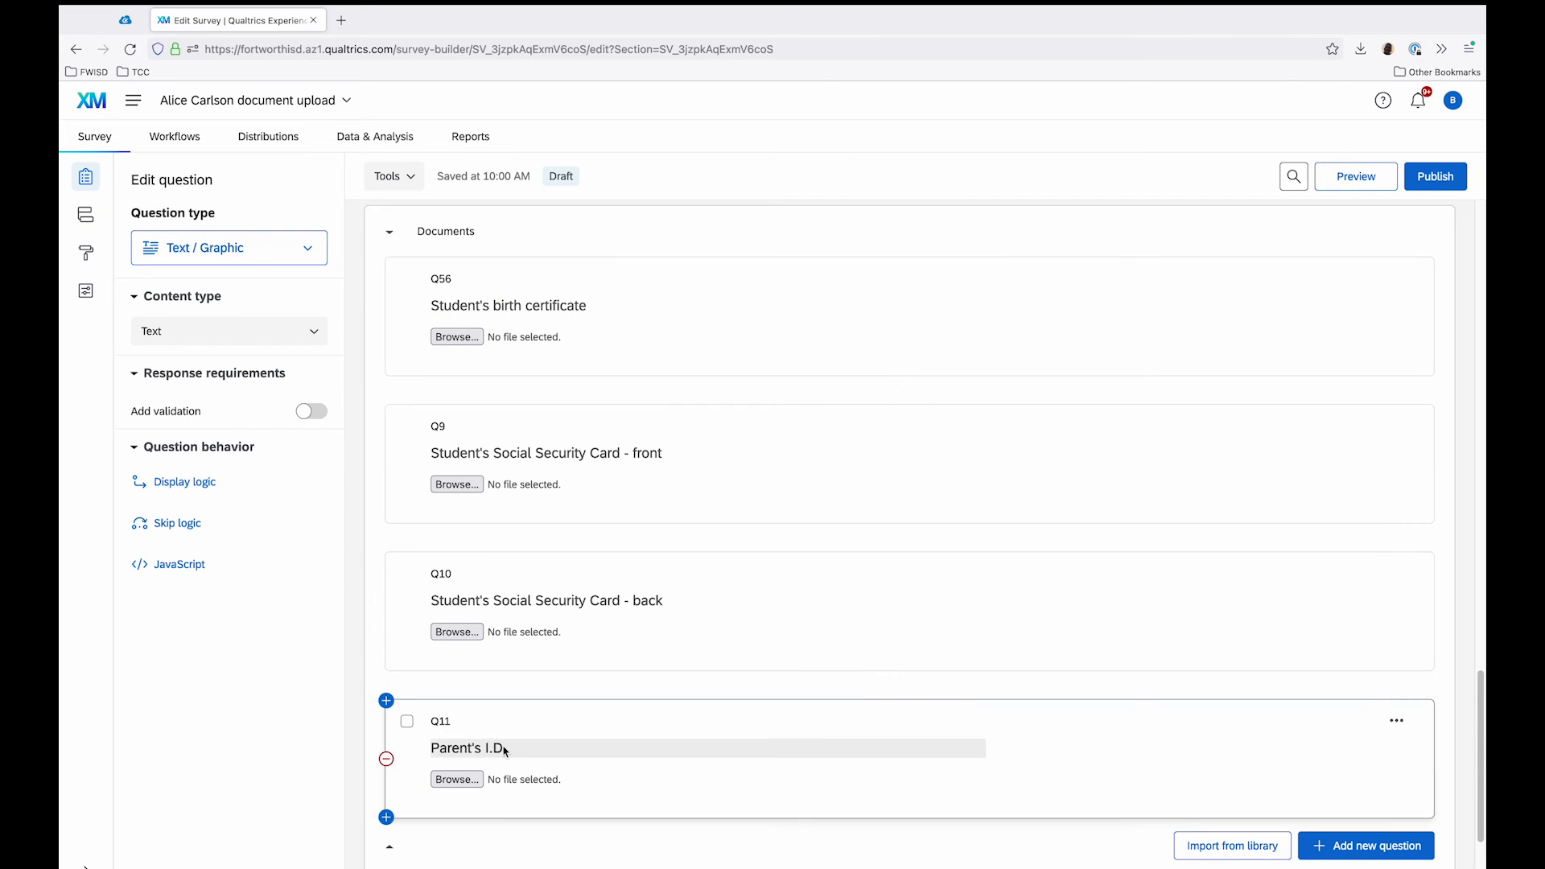
scroll(797, 440, "up", 15)
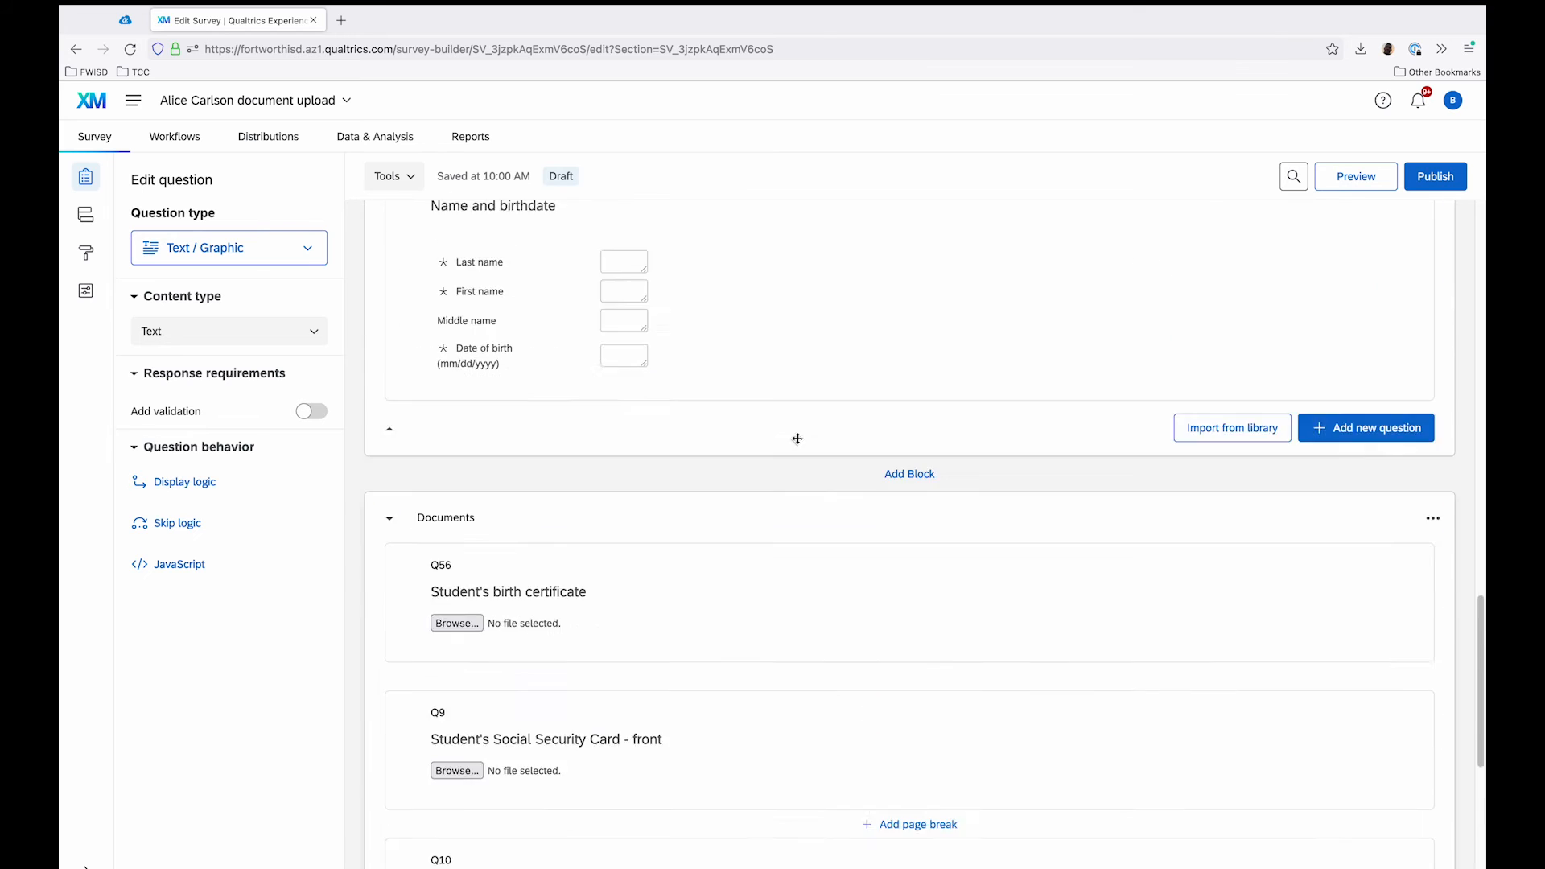
scroll(796, 440, "up", 5)
scroll(795, 444, "down", 20)
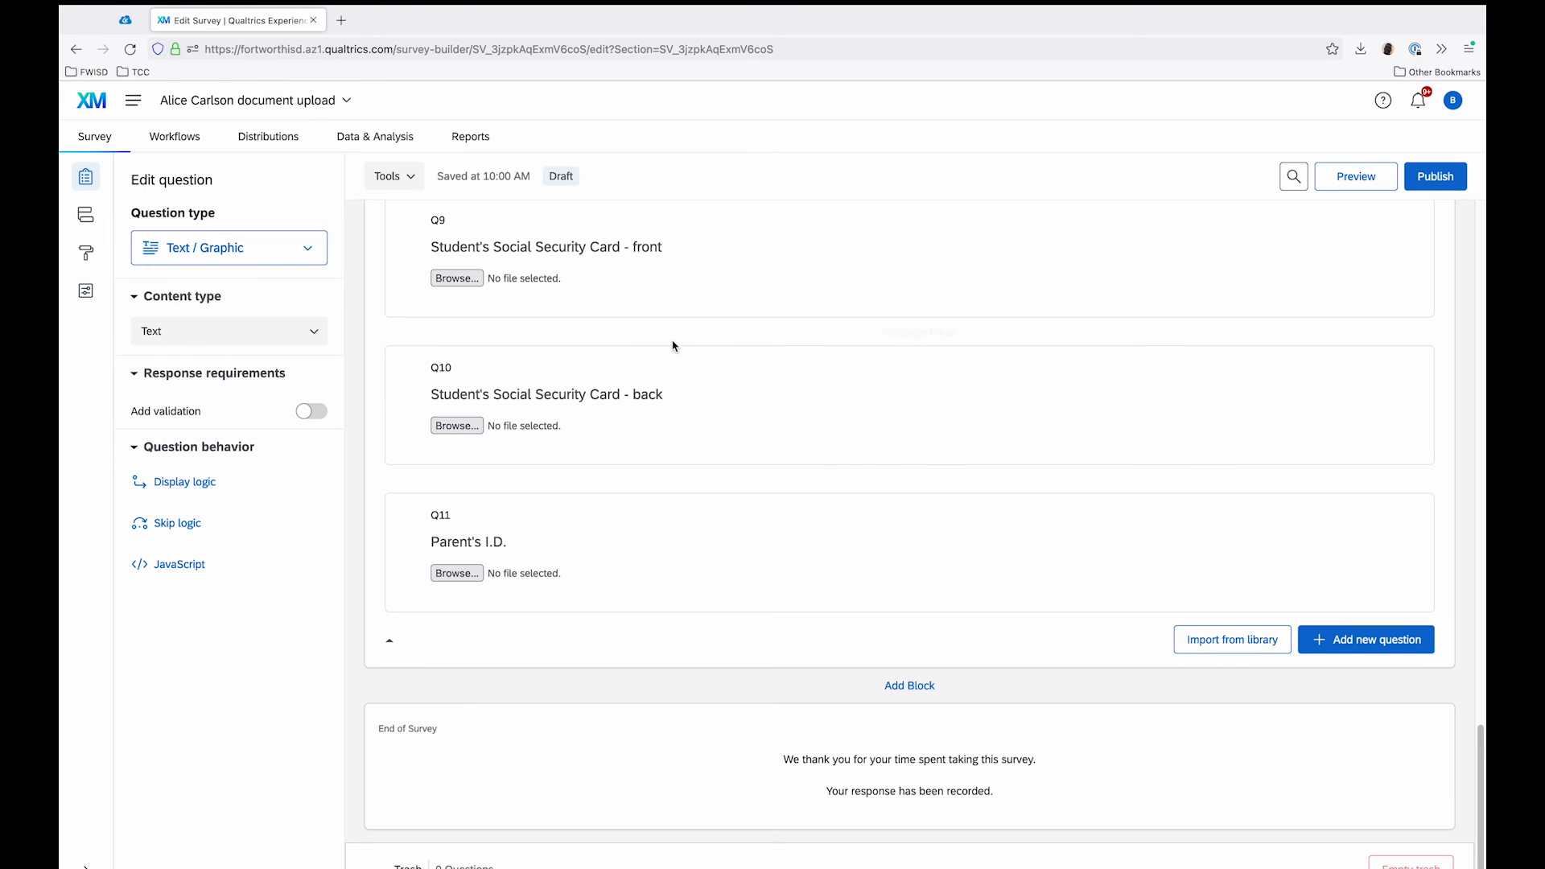
scroll(815, 361, "up", 15)
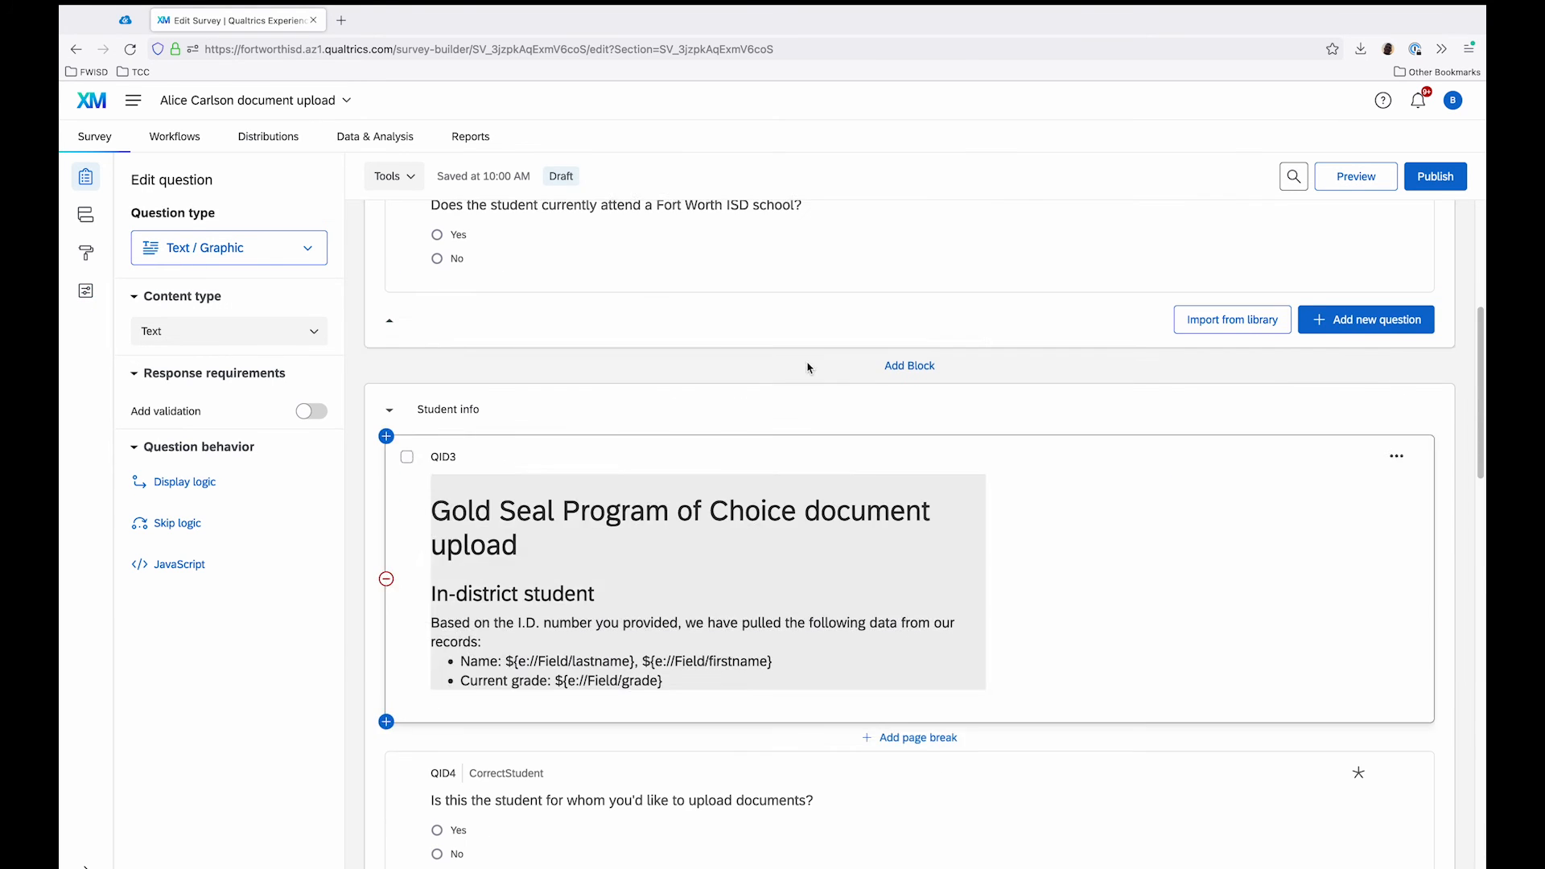
Step: Open the new survey's translation overview, check the Spanish status of every question, and return to the survey builder
left_click(87, 300)
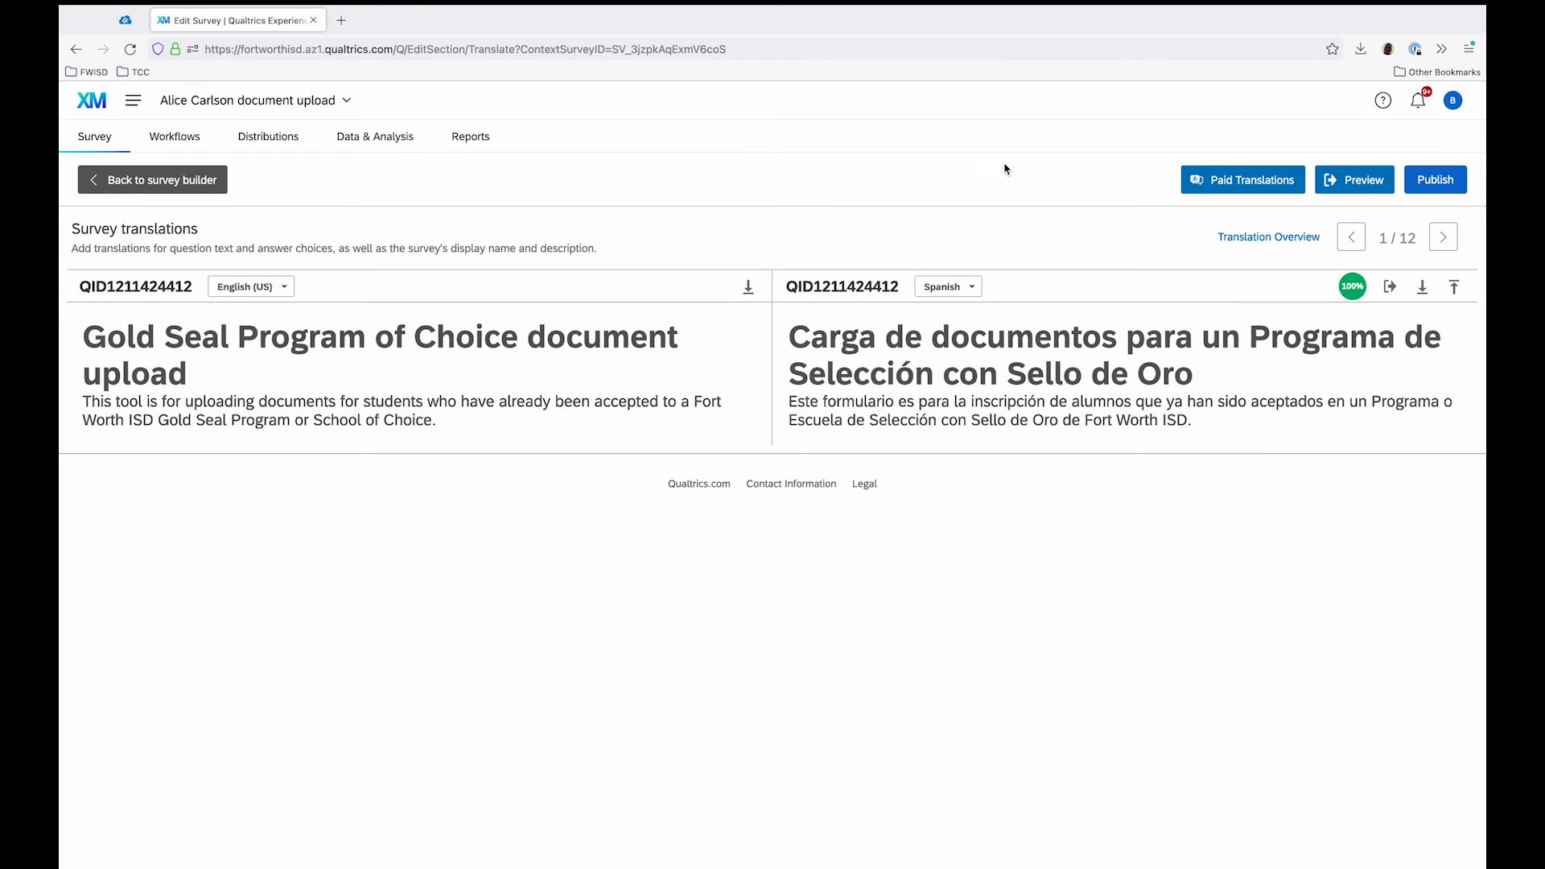
left_click(1237, 238)
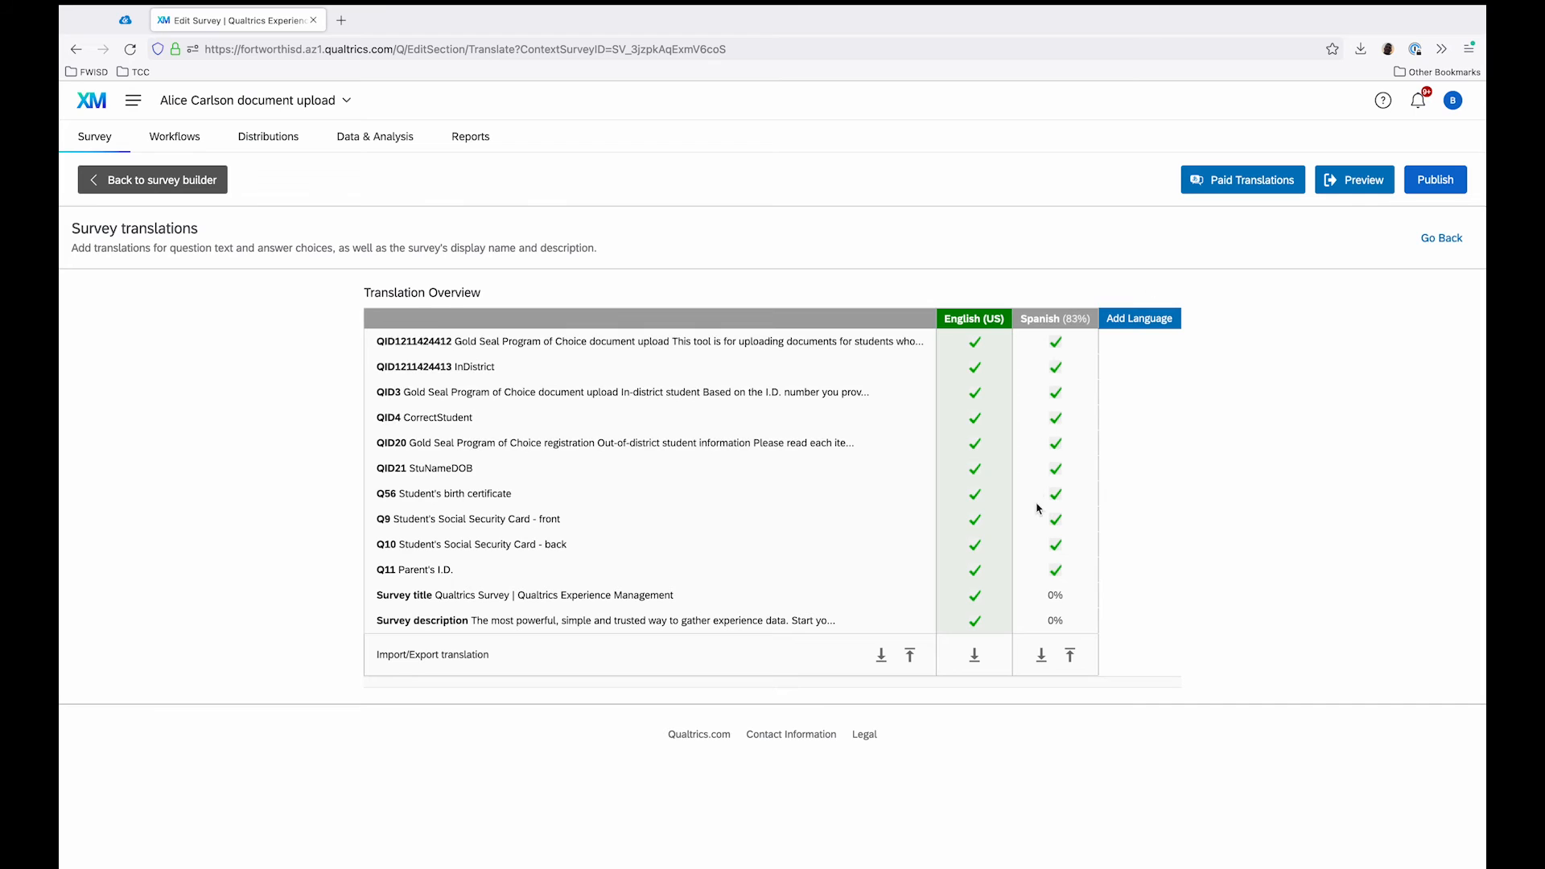
left_click(524, 622)
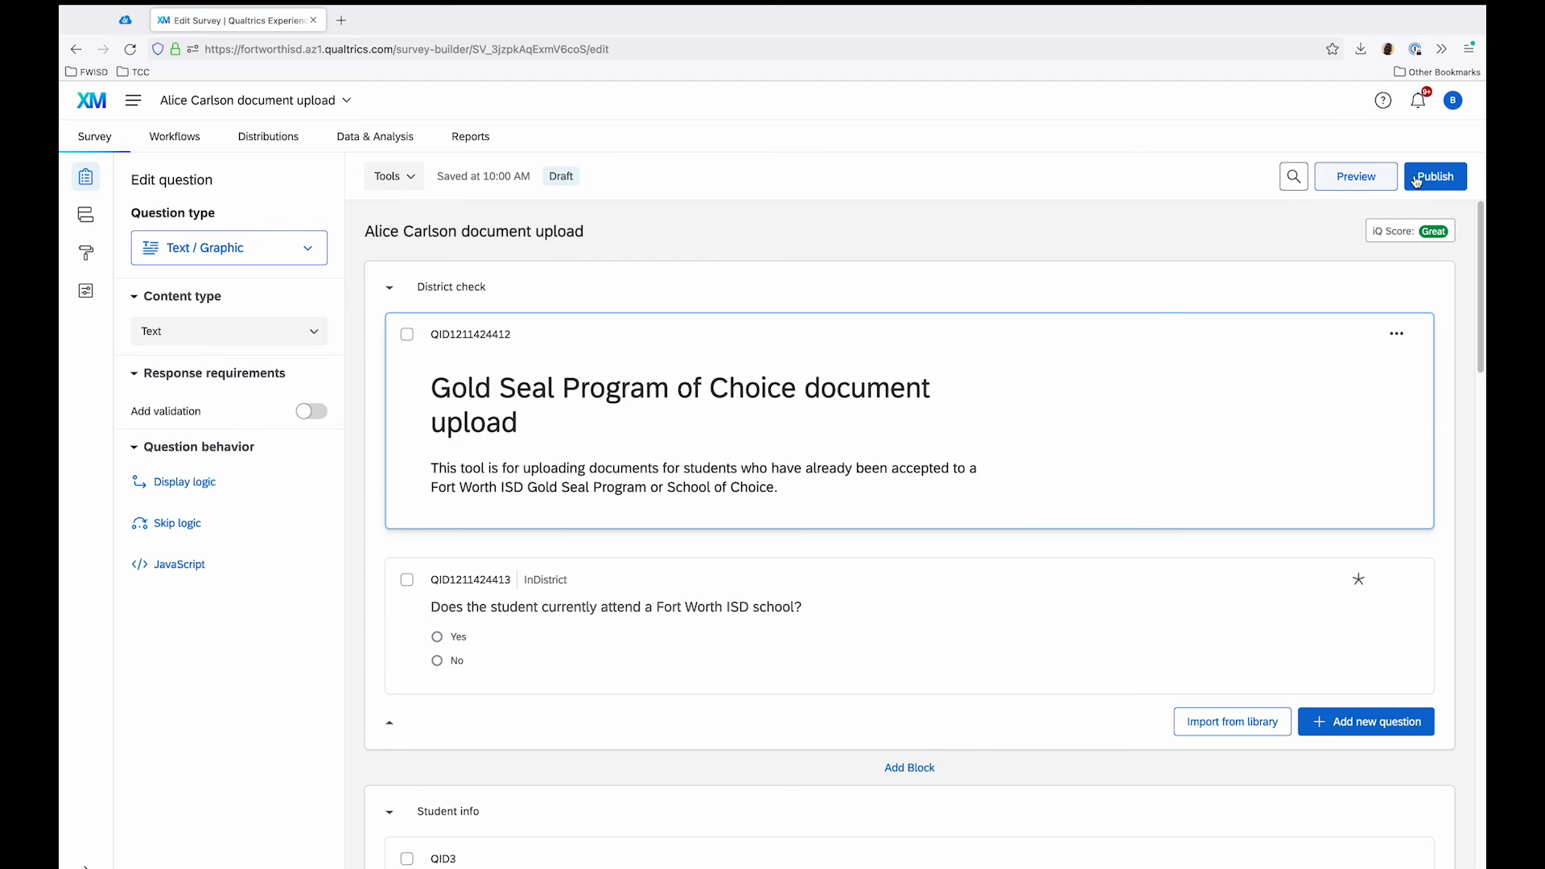
Step: Check the new survey in preview, close the preview, and publish and activate the survey with the description "User-published version"
left_click(1390, 175)
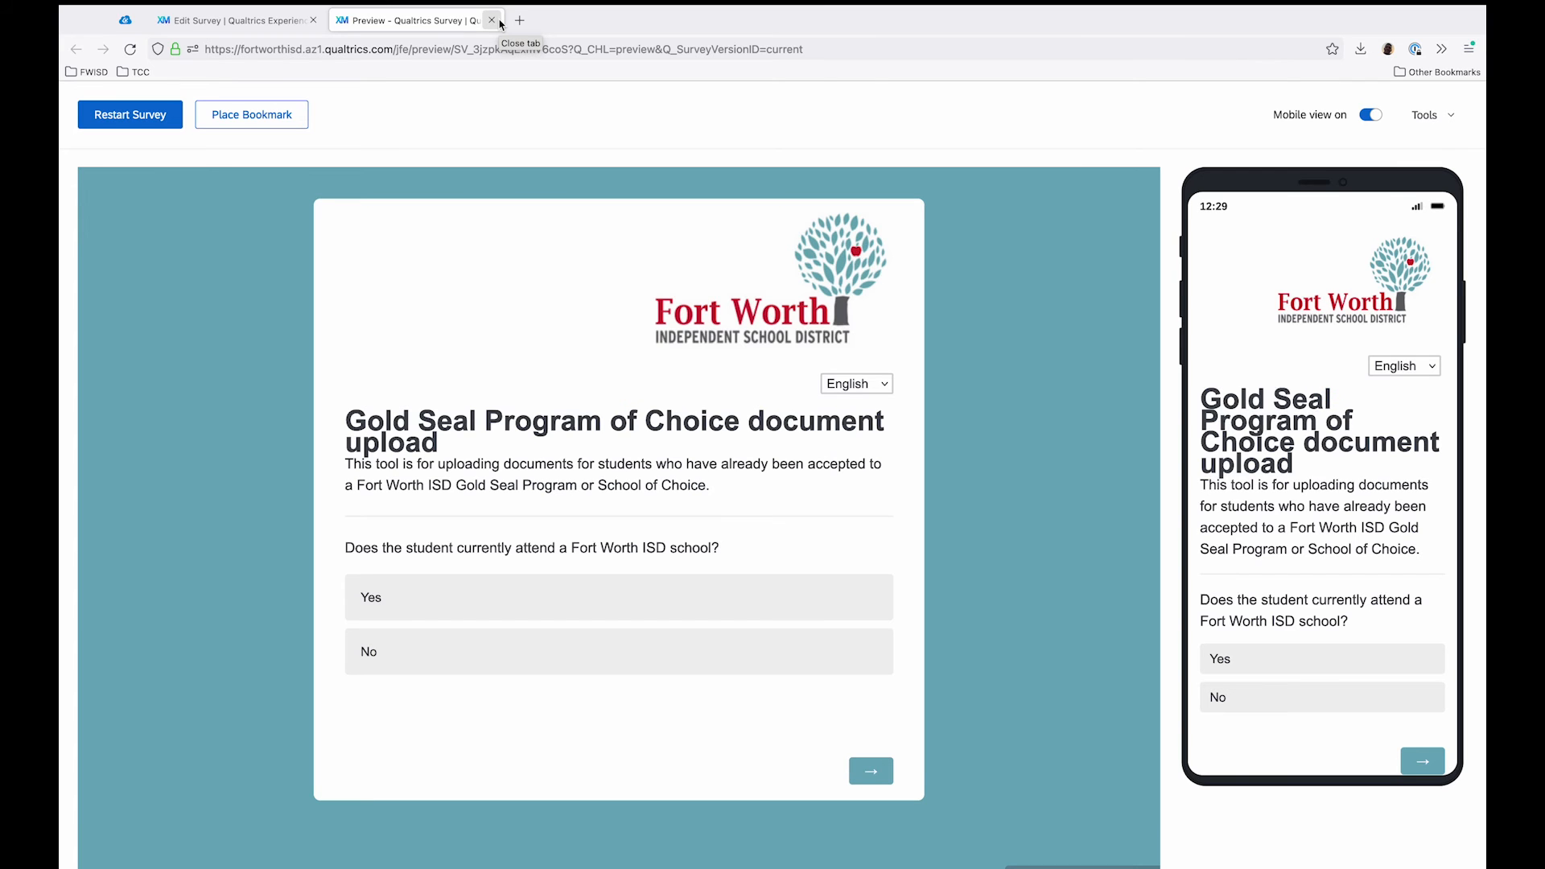
left_click(499, 22)
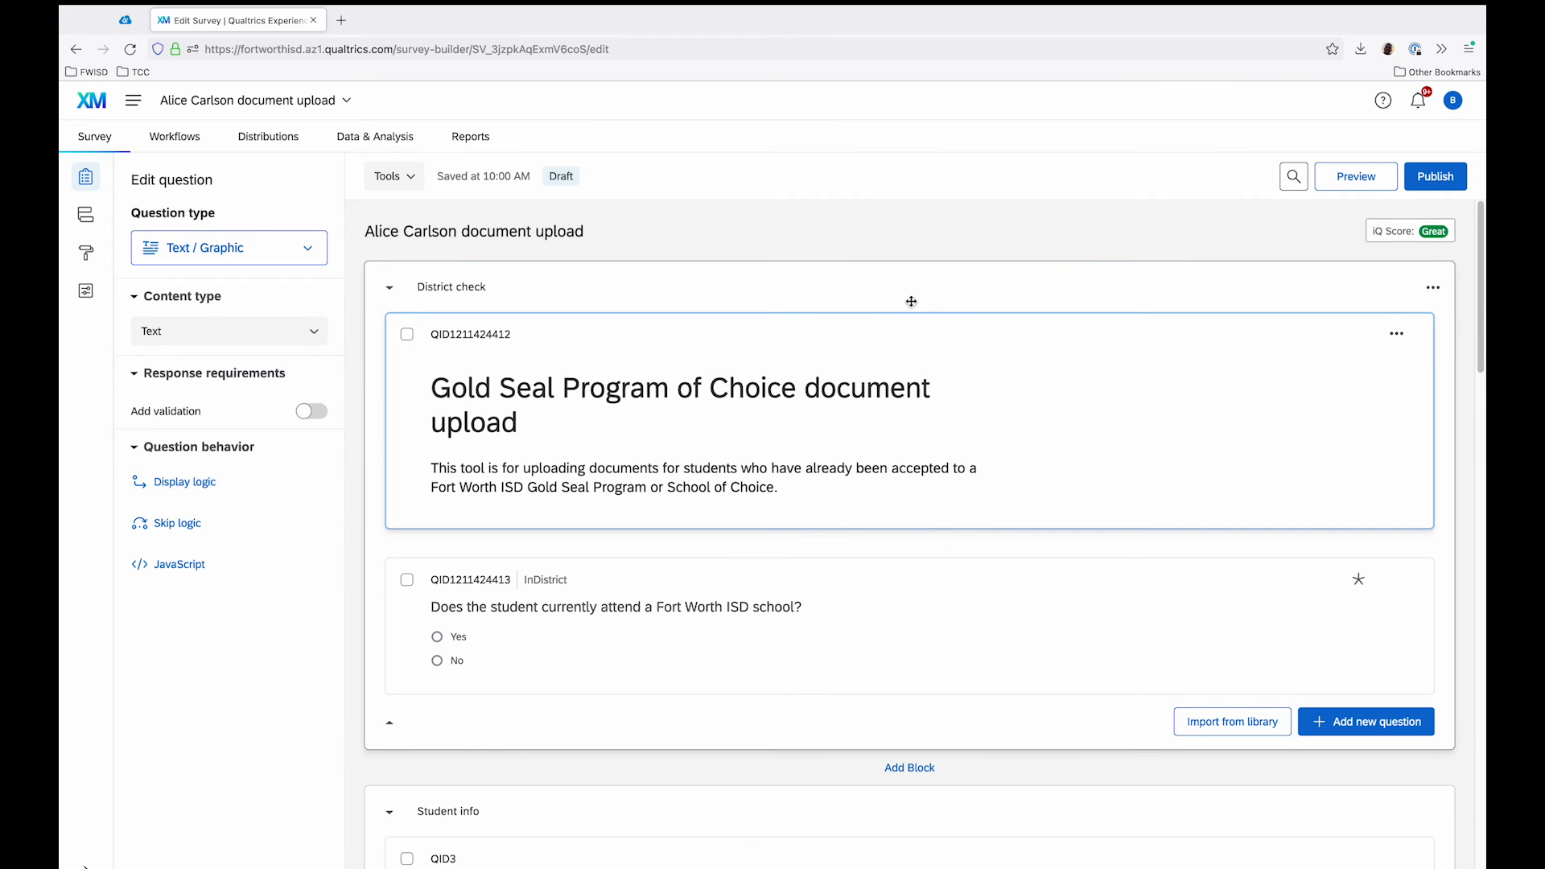
left_click(1441, 179)
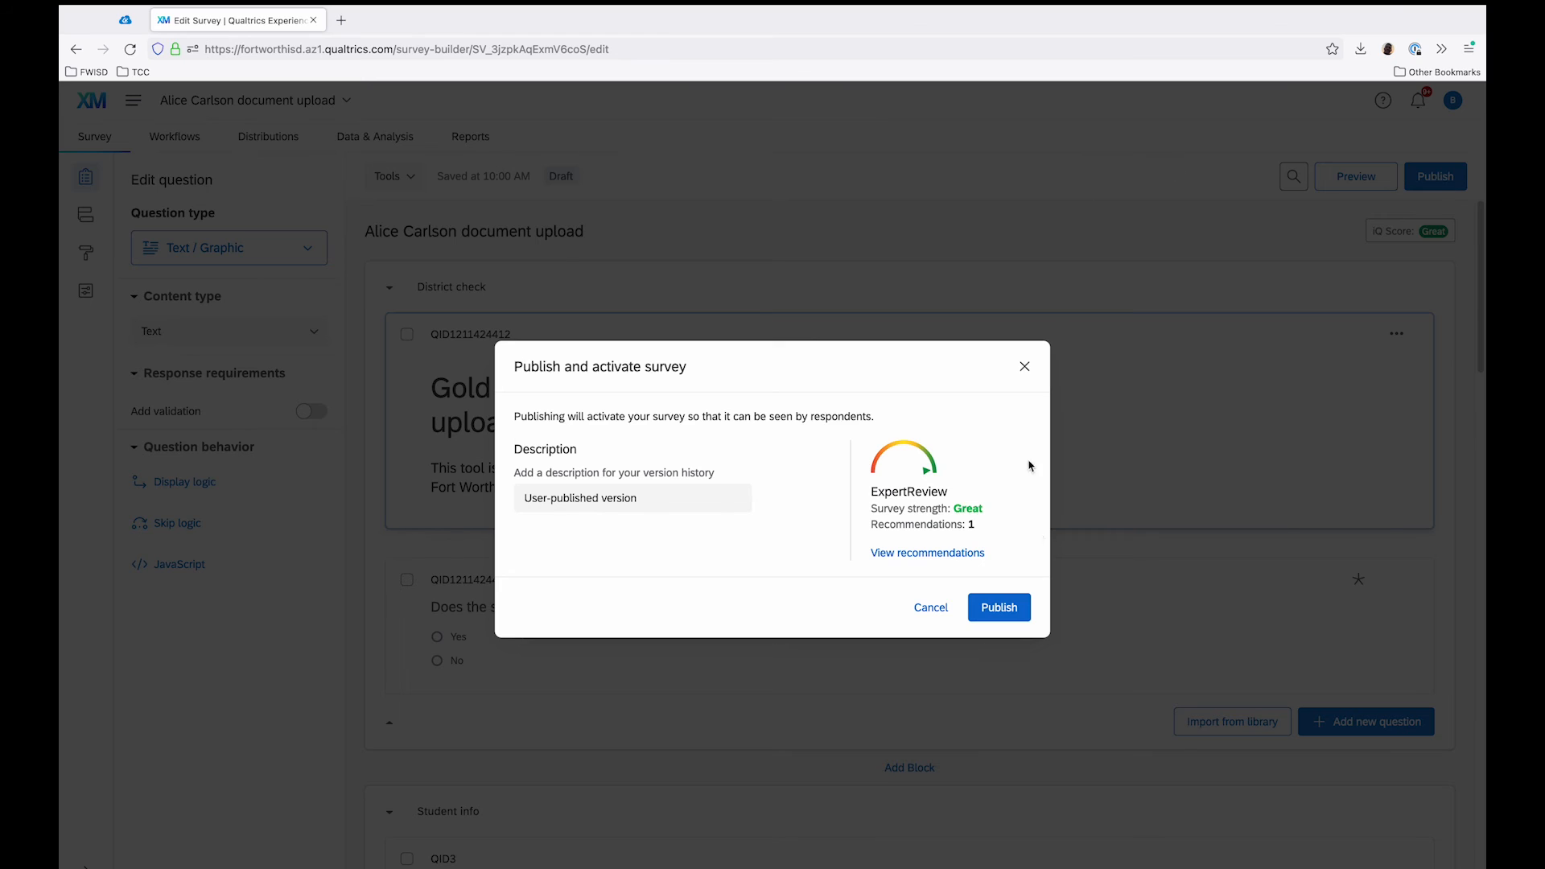
left_click(985, 612)
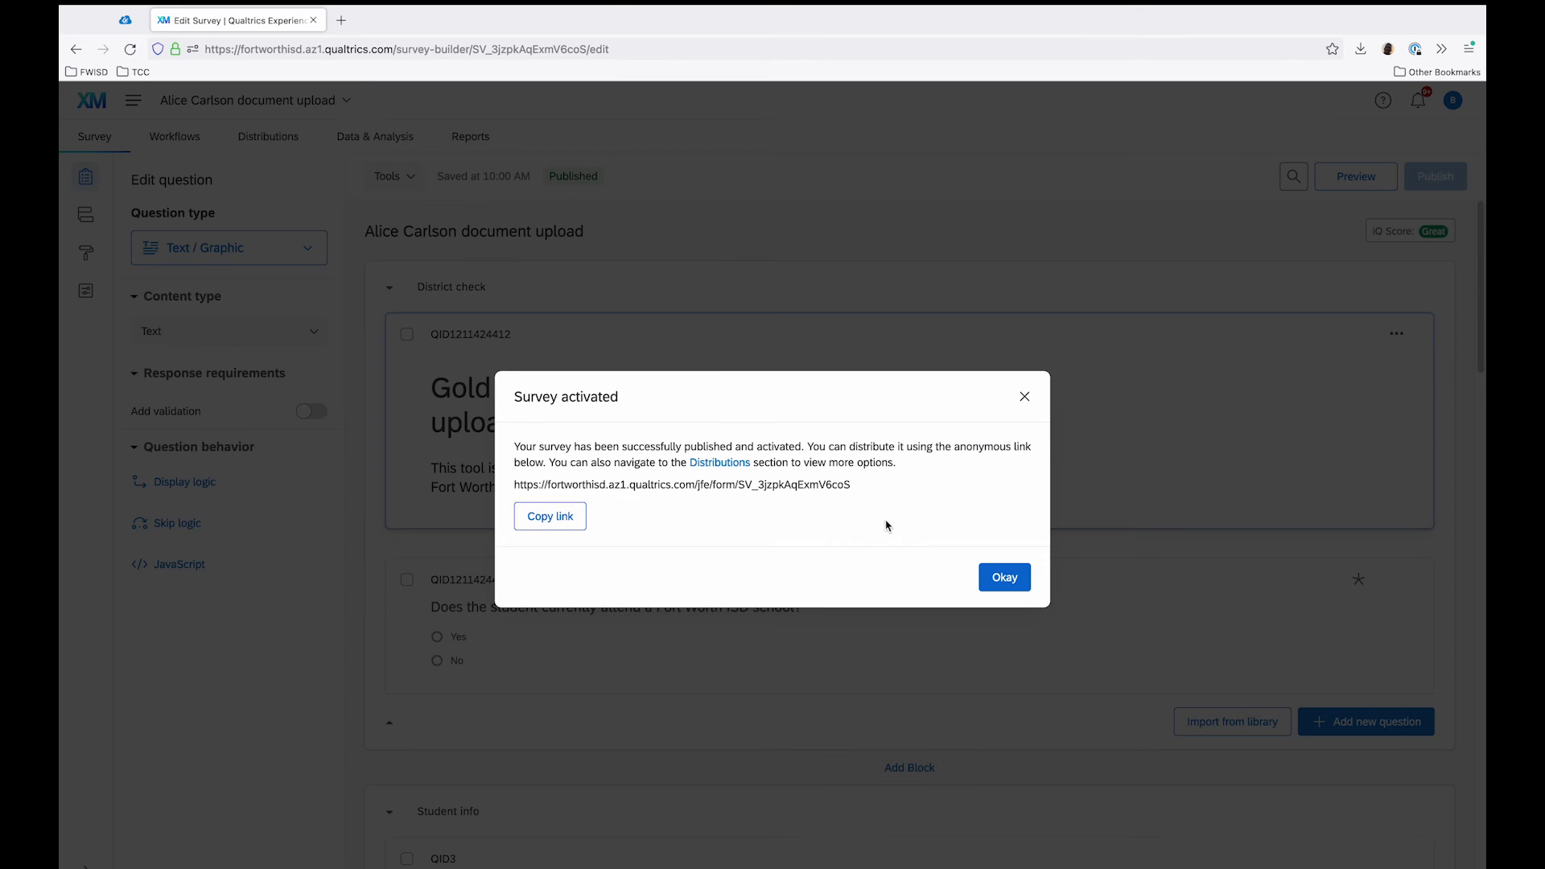
triple_click(555, 483)
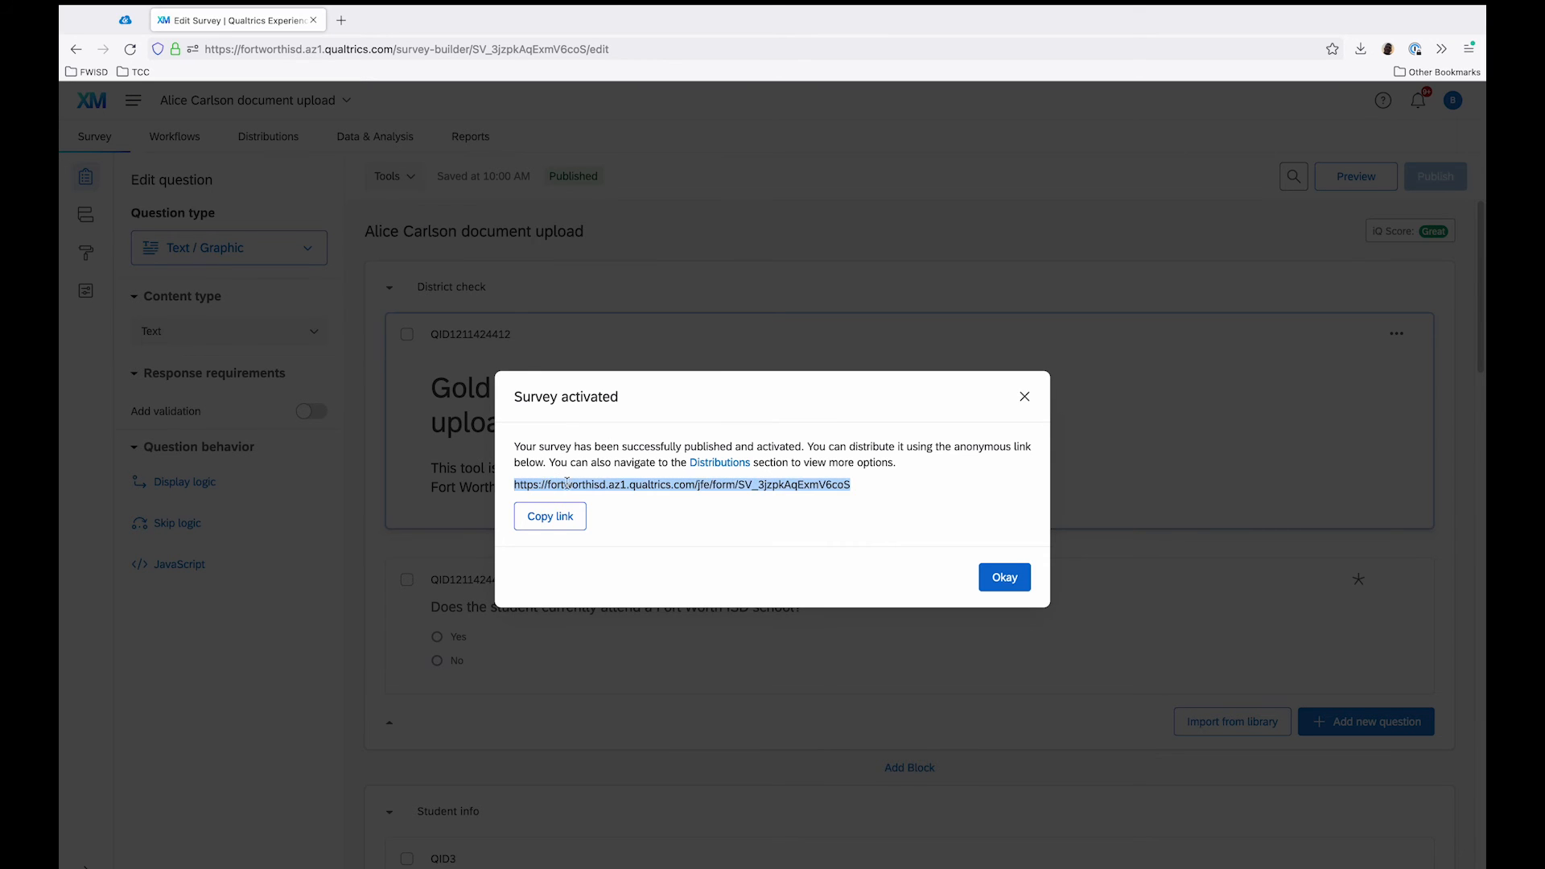
left_click(762, 525)
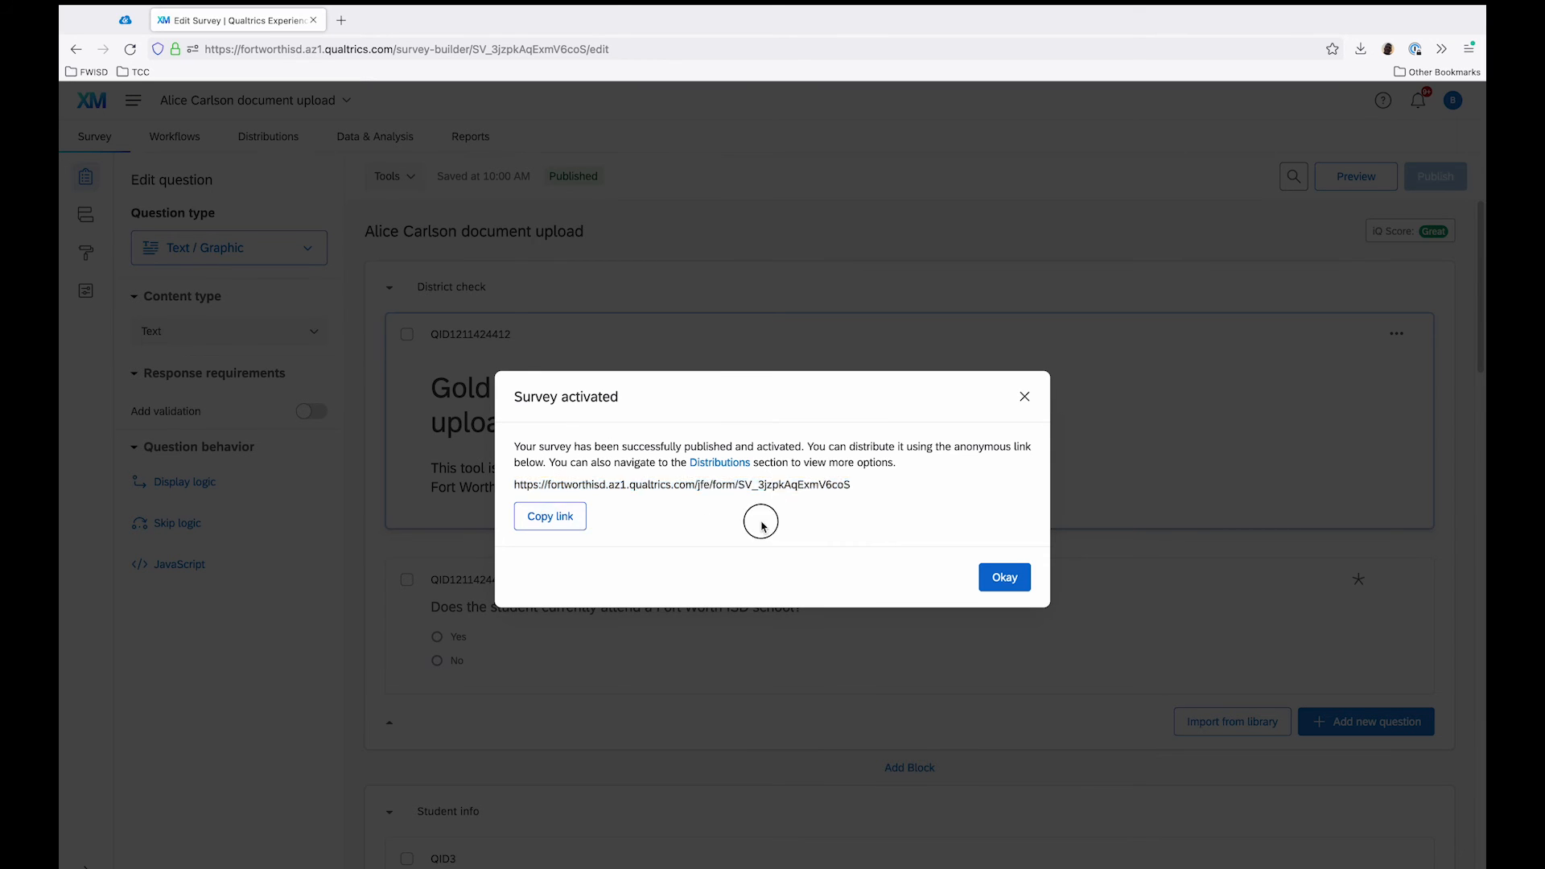
left_click(1006, 579)
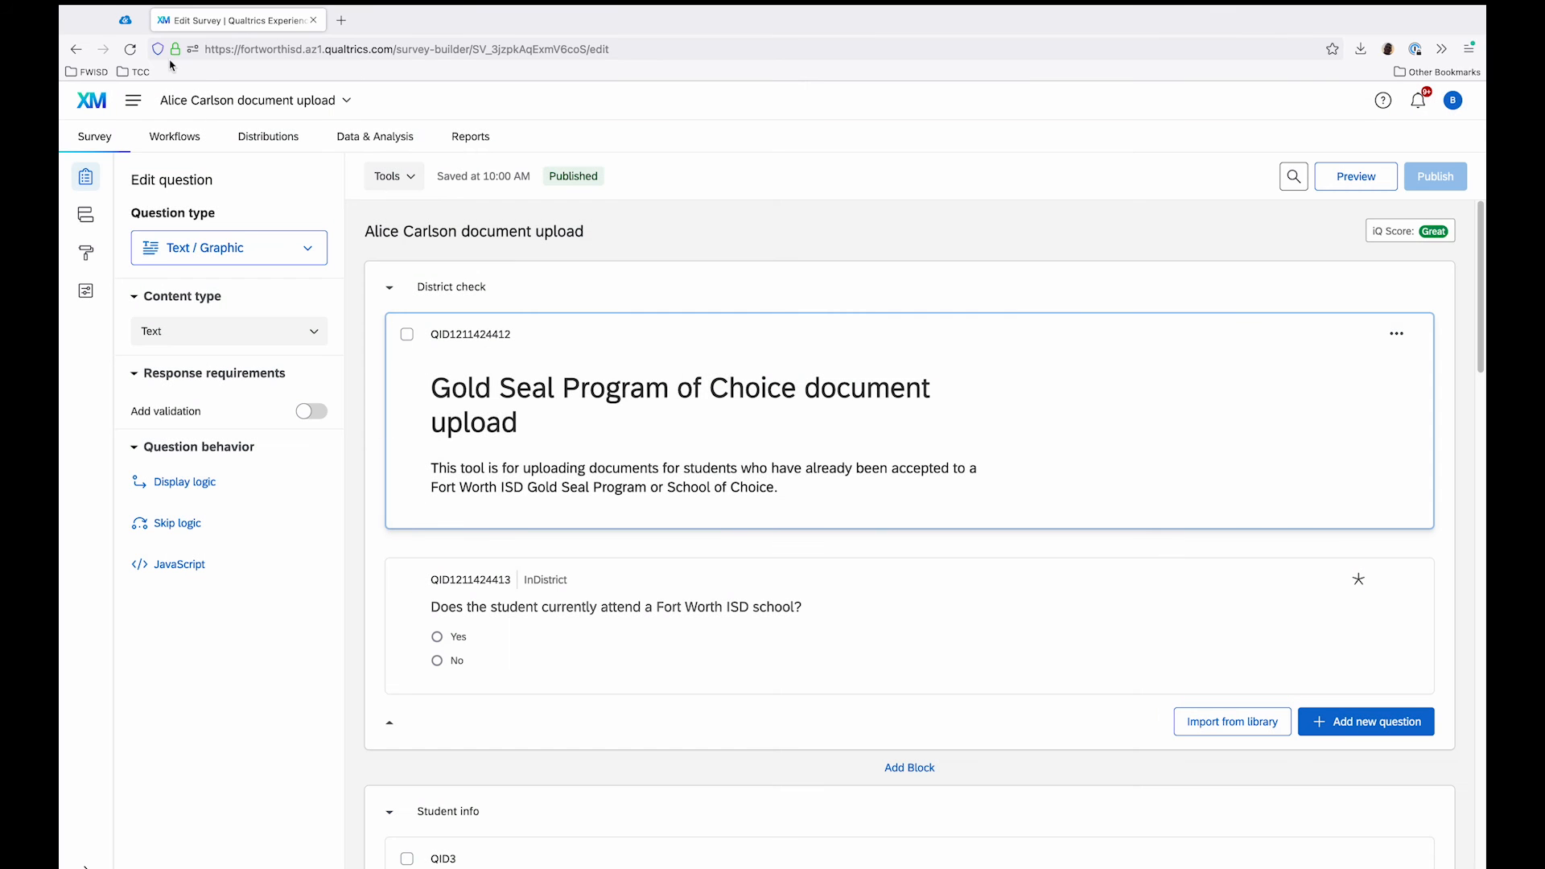
Step: View the survey's anonymous link and its QR code among the distribution options
left_click(297, 150)
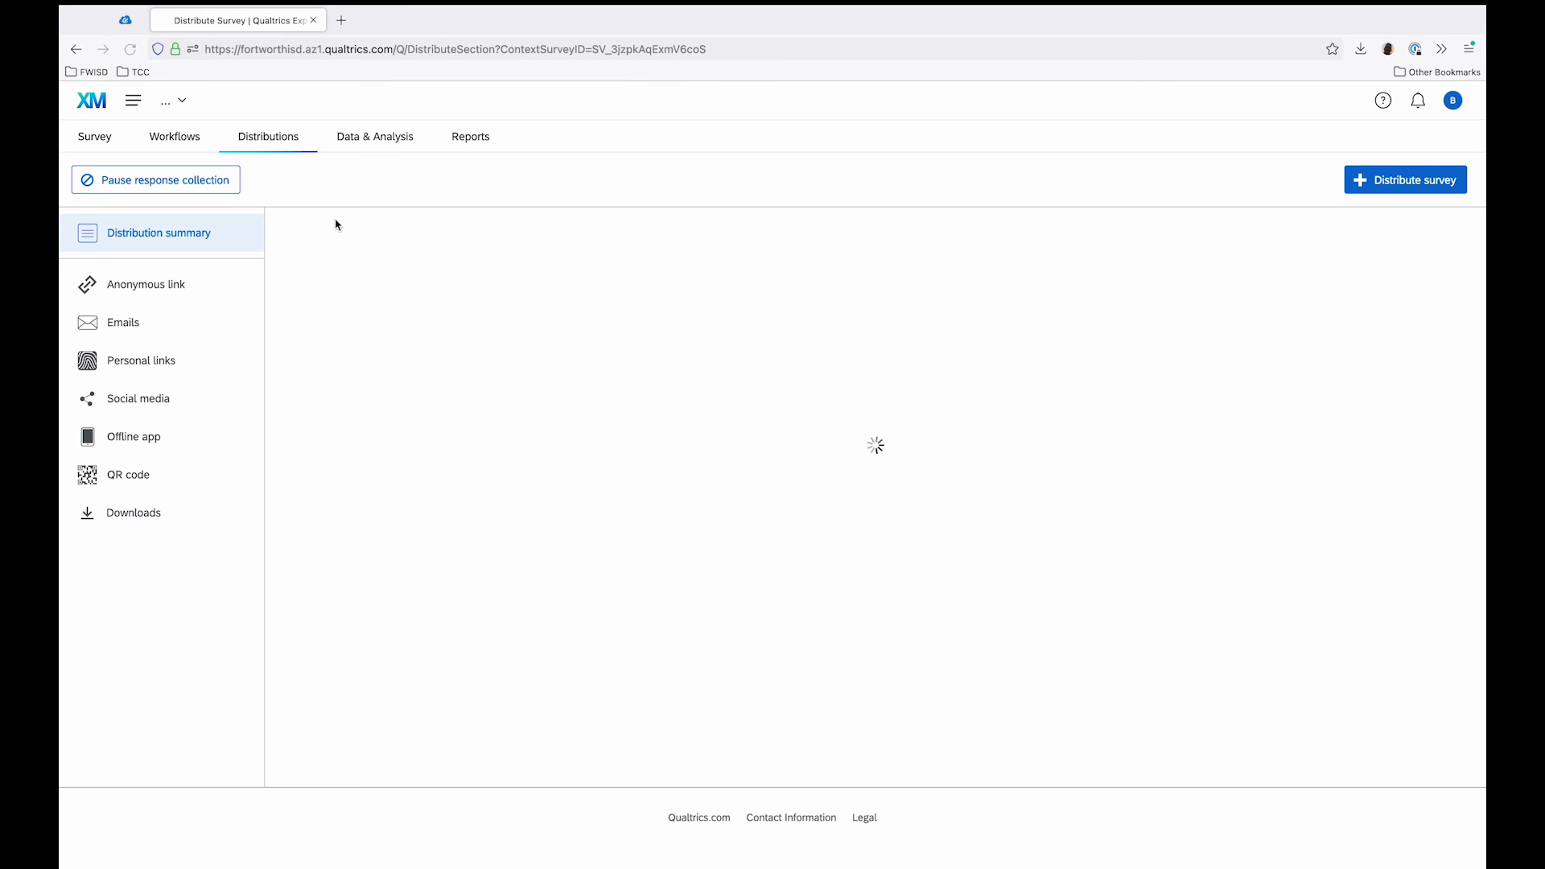
left_click(172, 283)
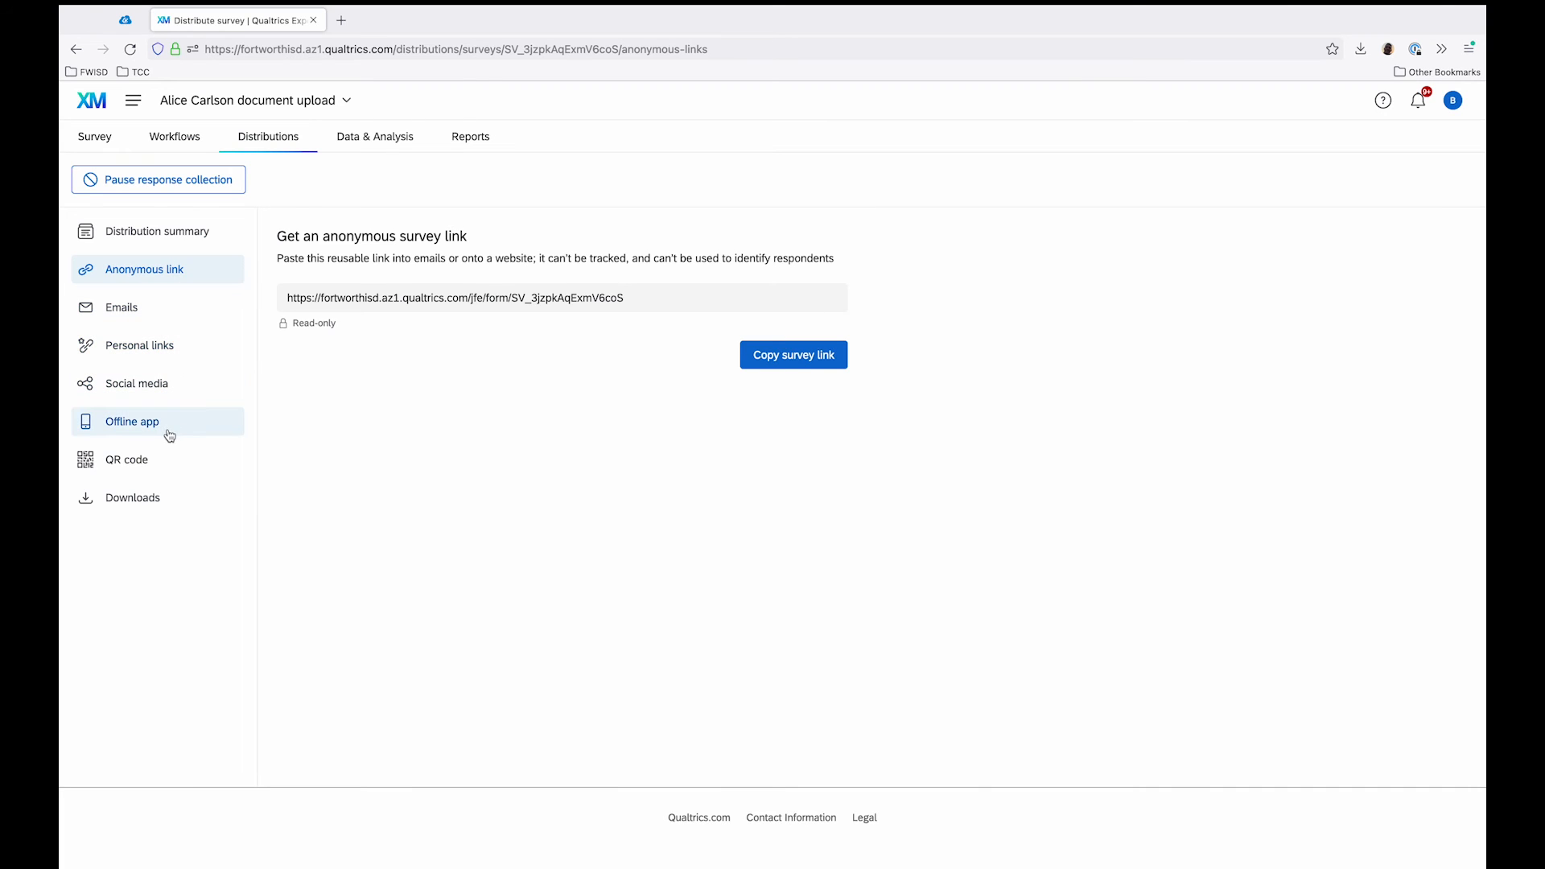
left_click(169, 469)
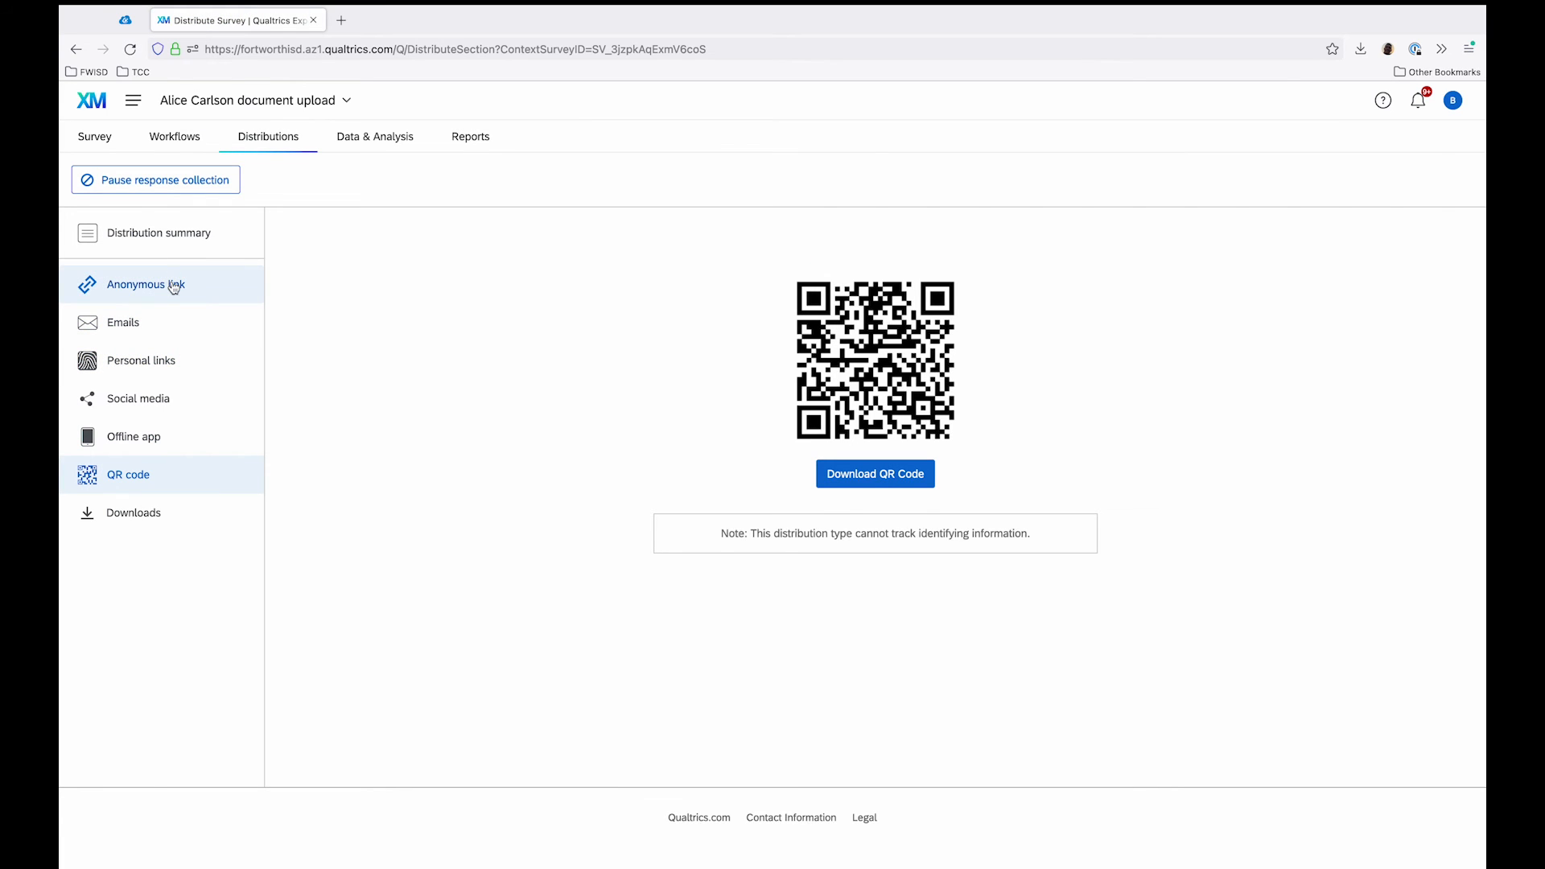
Step: Preview the published survey, answer No to whether the student currently attends a Fort Worth ISD school, and continue
left_click(101, 142)
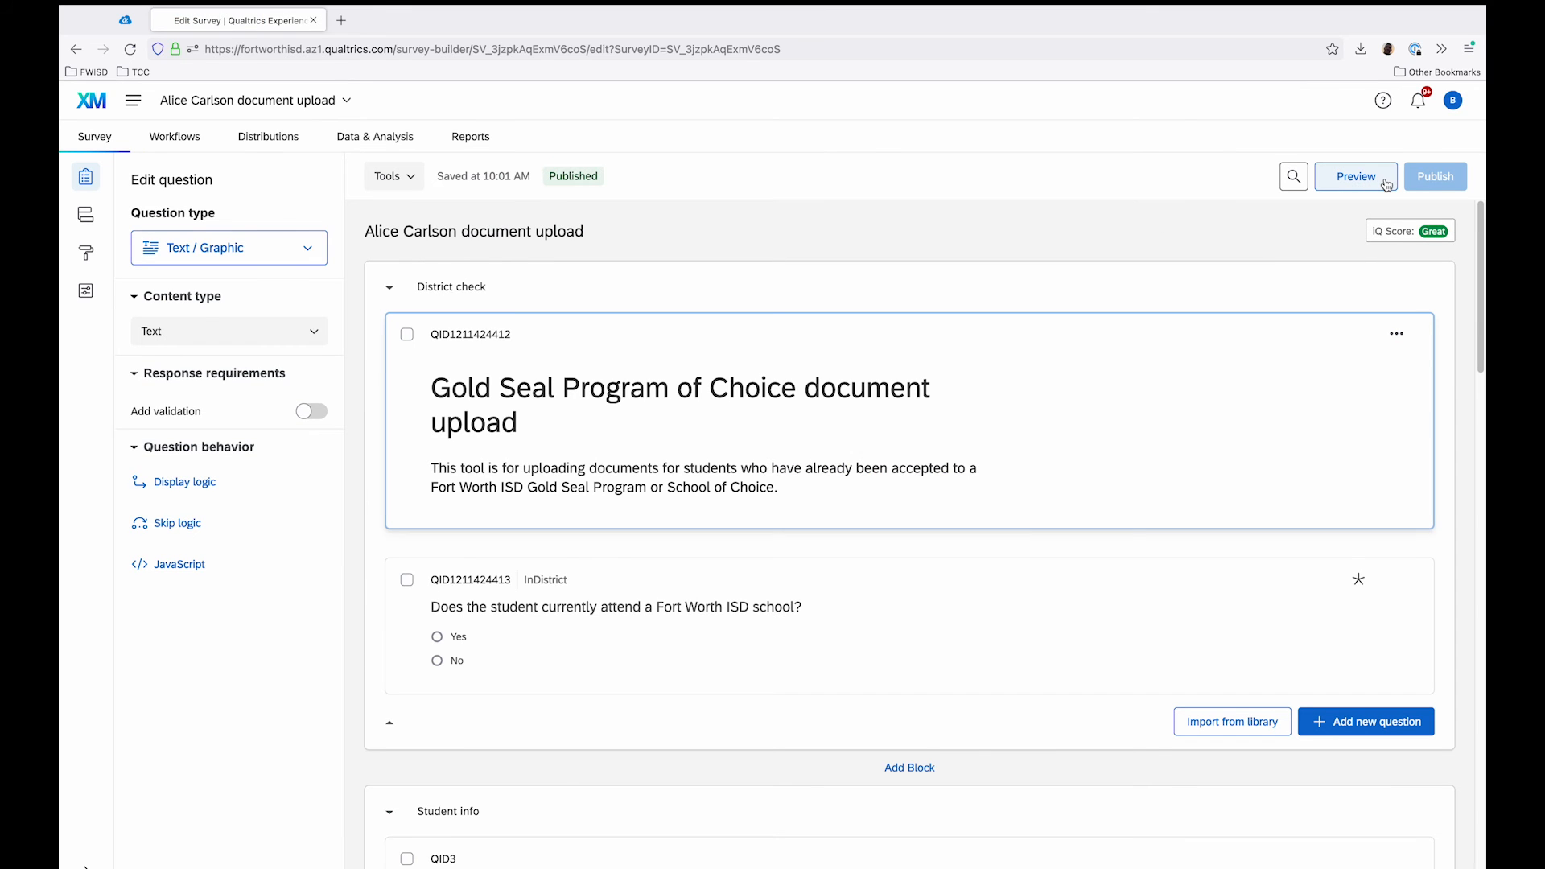
left_click(1384, 184)
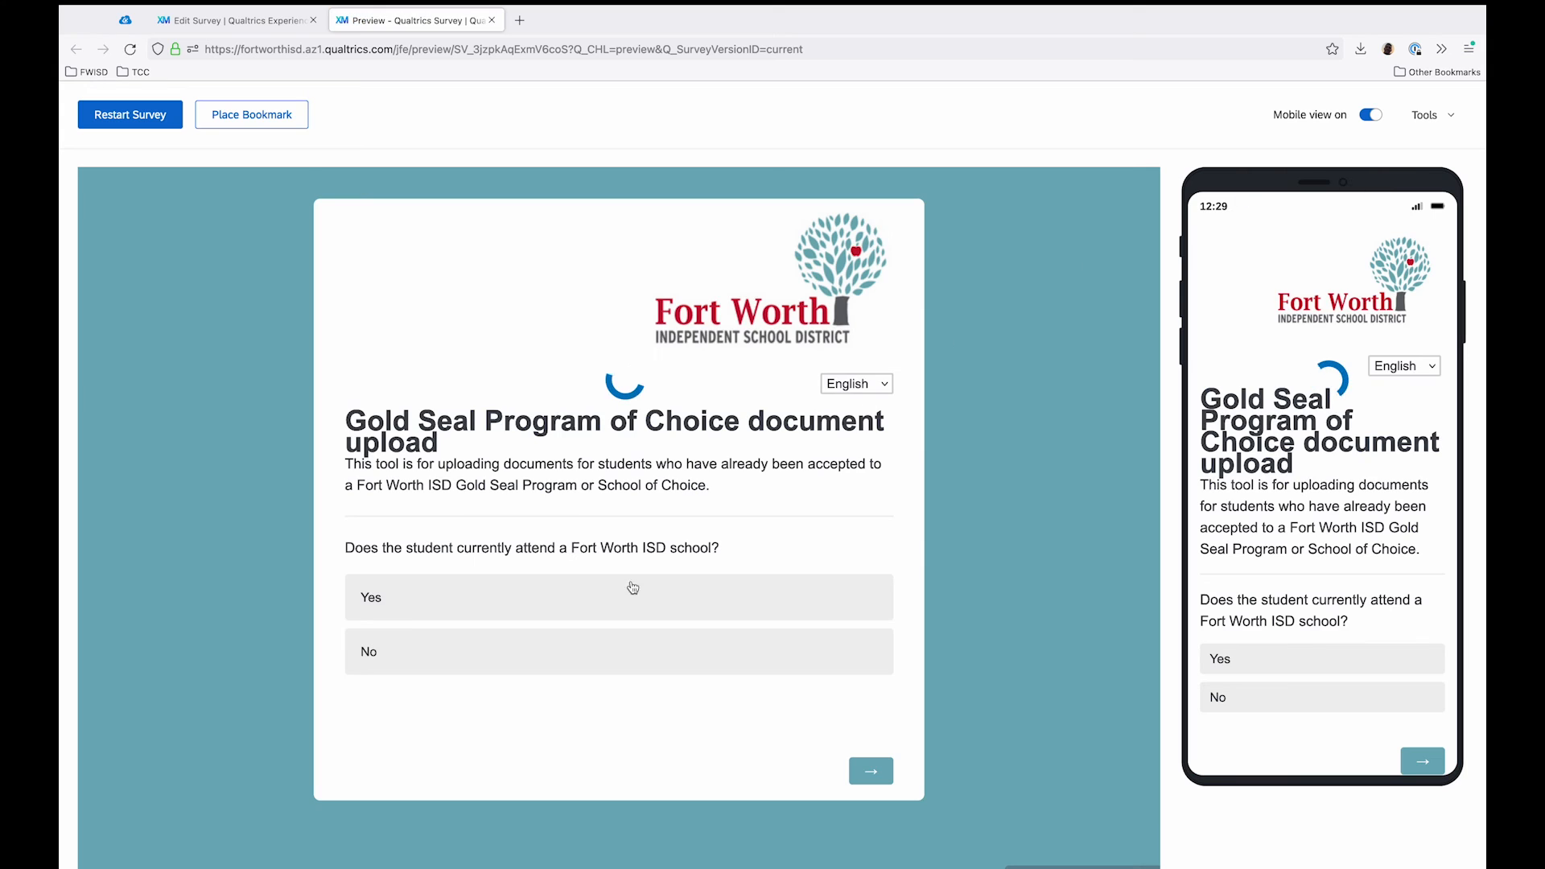
left_click(400, 650)
left_click(870, 776)
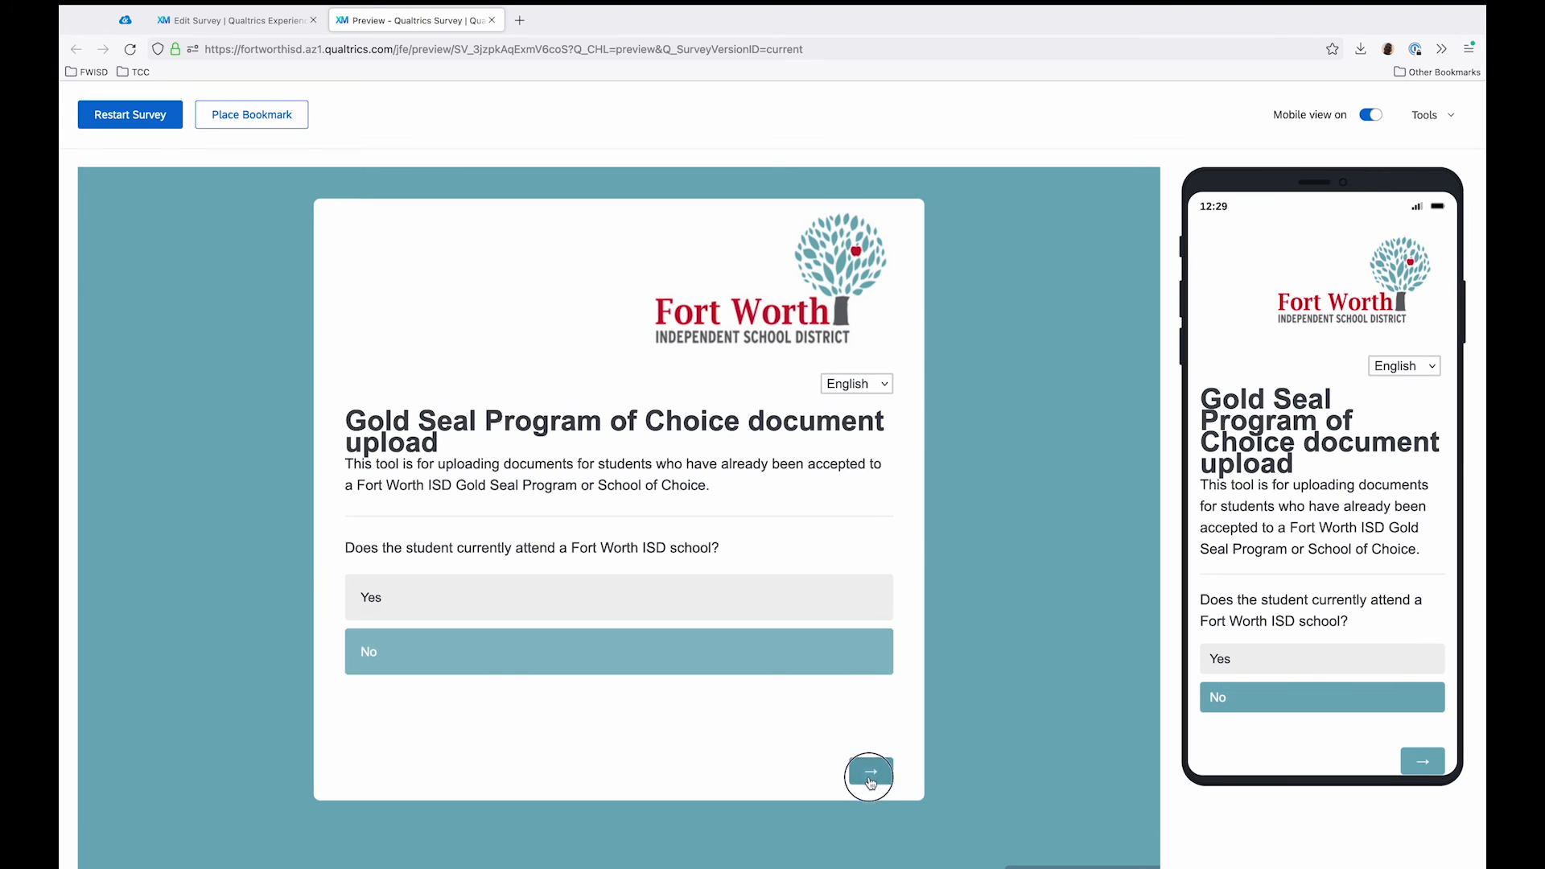
Step: Fill in the sample student's last name, first name and date of birth, leave the middle name blank, and continue to the documents page
left_click(561, 578)
type("Smith")
key("Tab")
type("John")
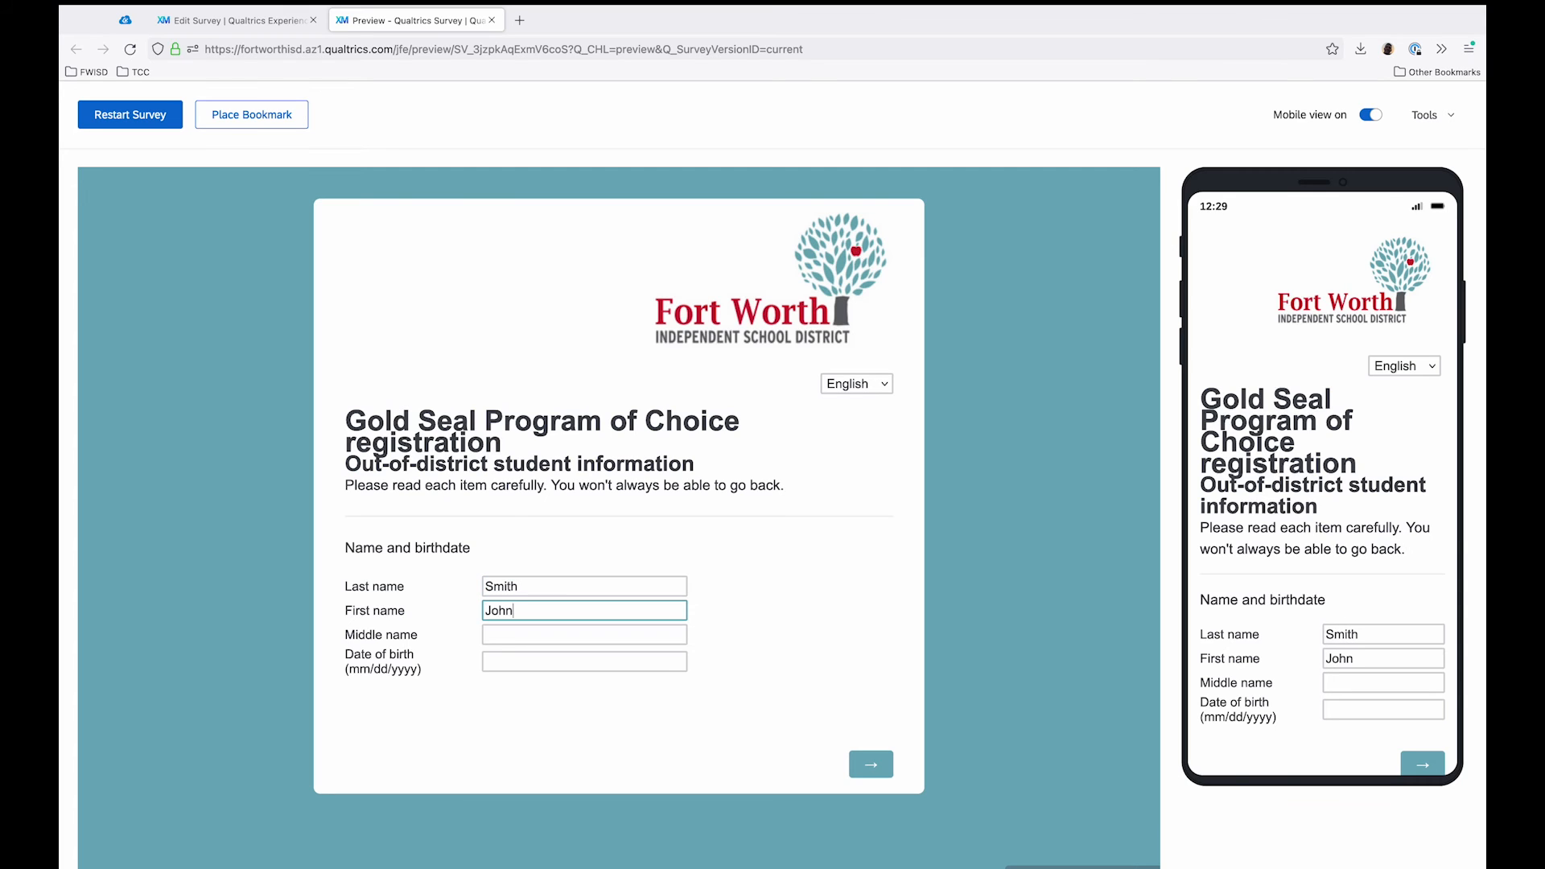
key("Tab")
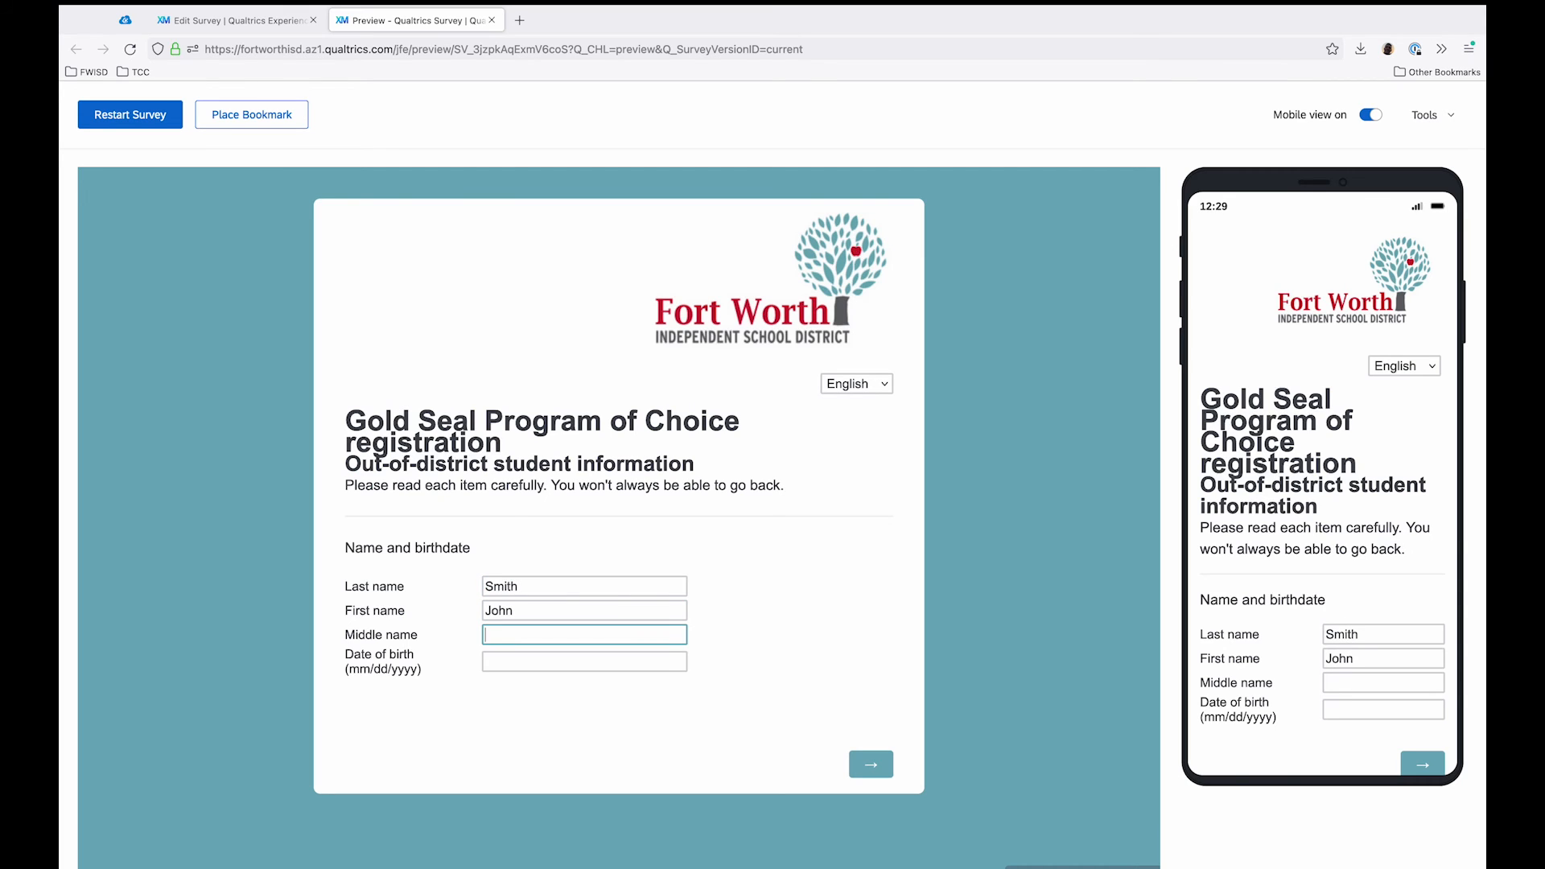
key("Tab")
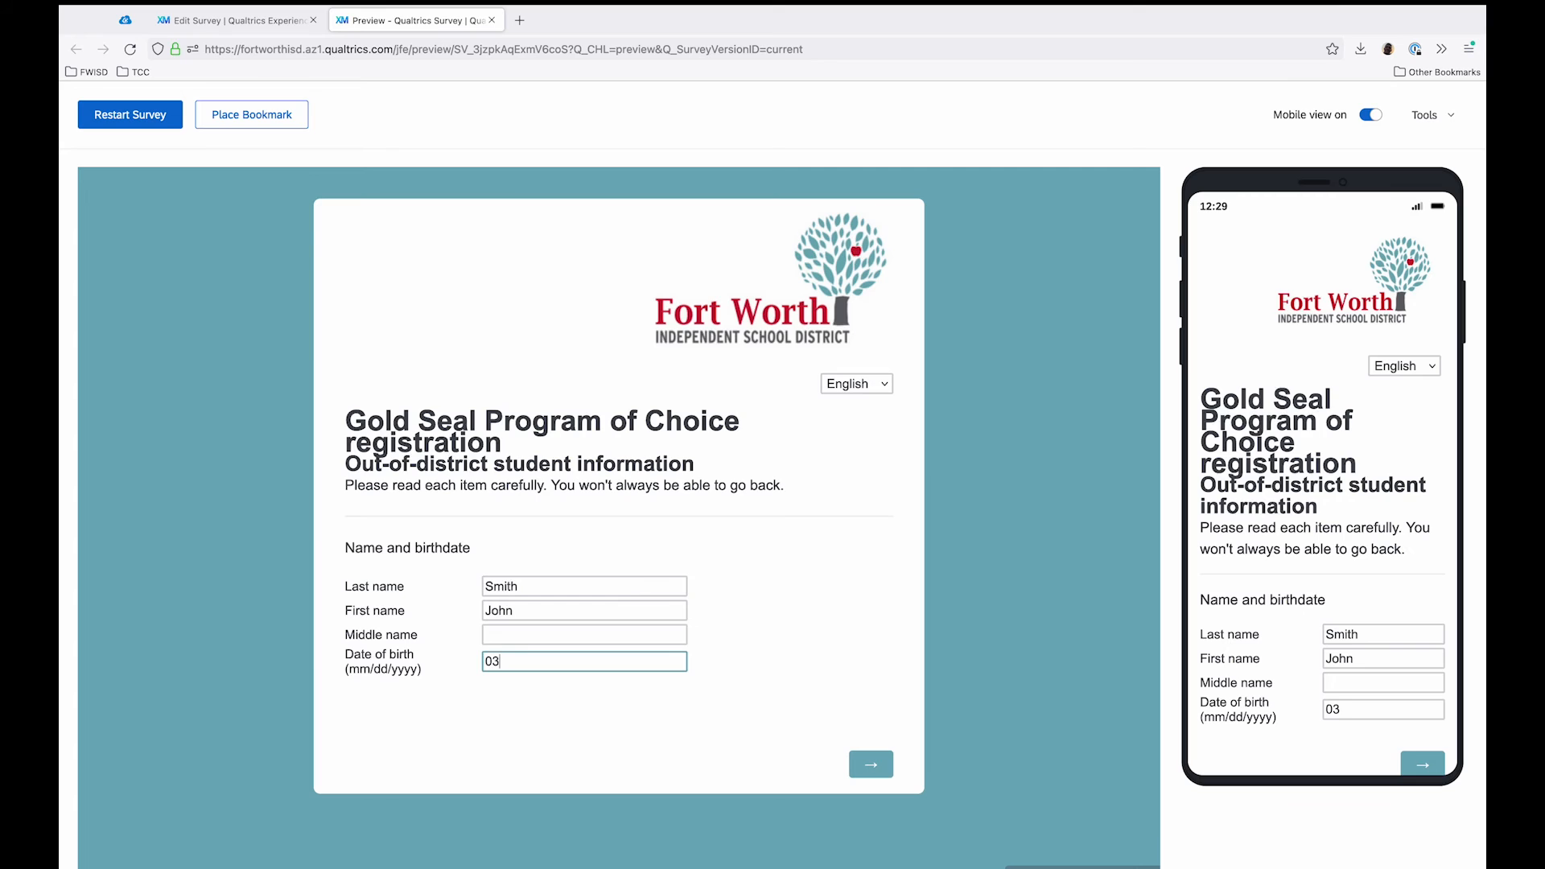
type("03/03/2003")
left_click(871, 765)
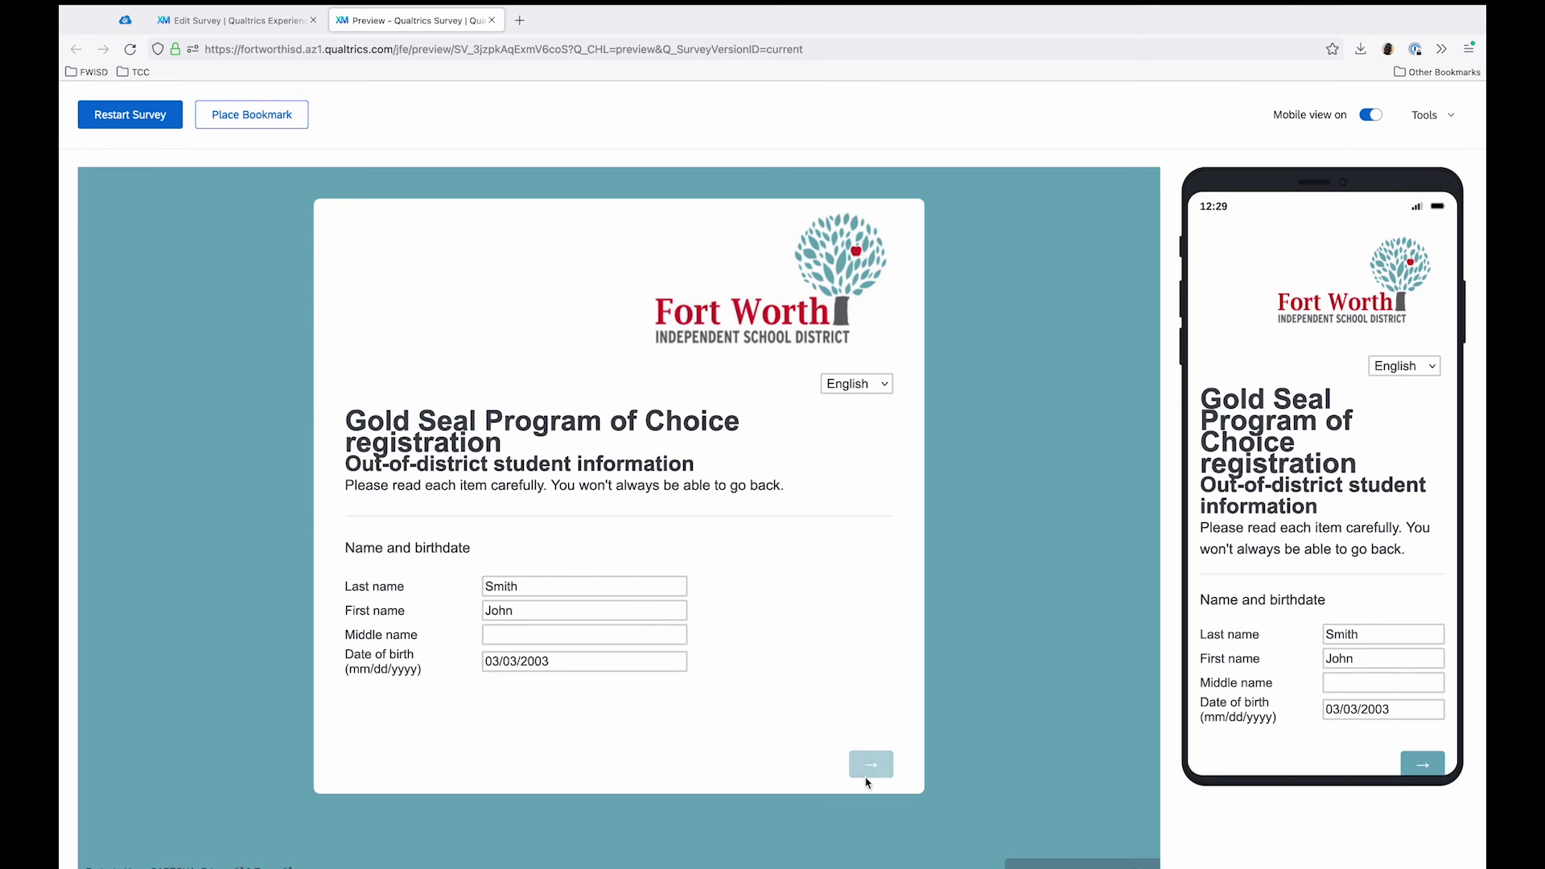
Step: Upload Gloves.jpg from the Links folder in PUB_21-22_TA_20211208 as the student's birth certificate
scroll(946, 655, "down", 4)
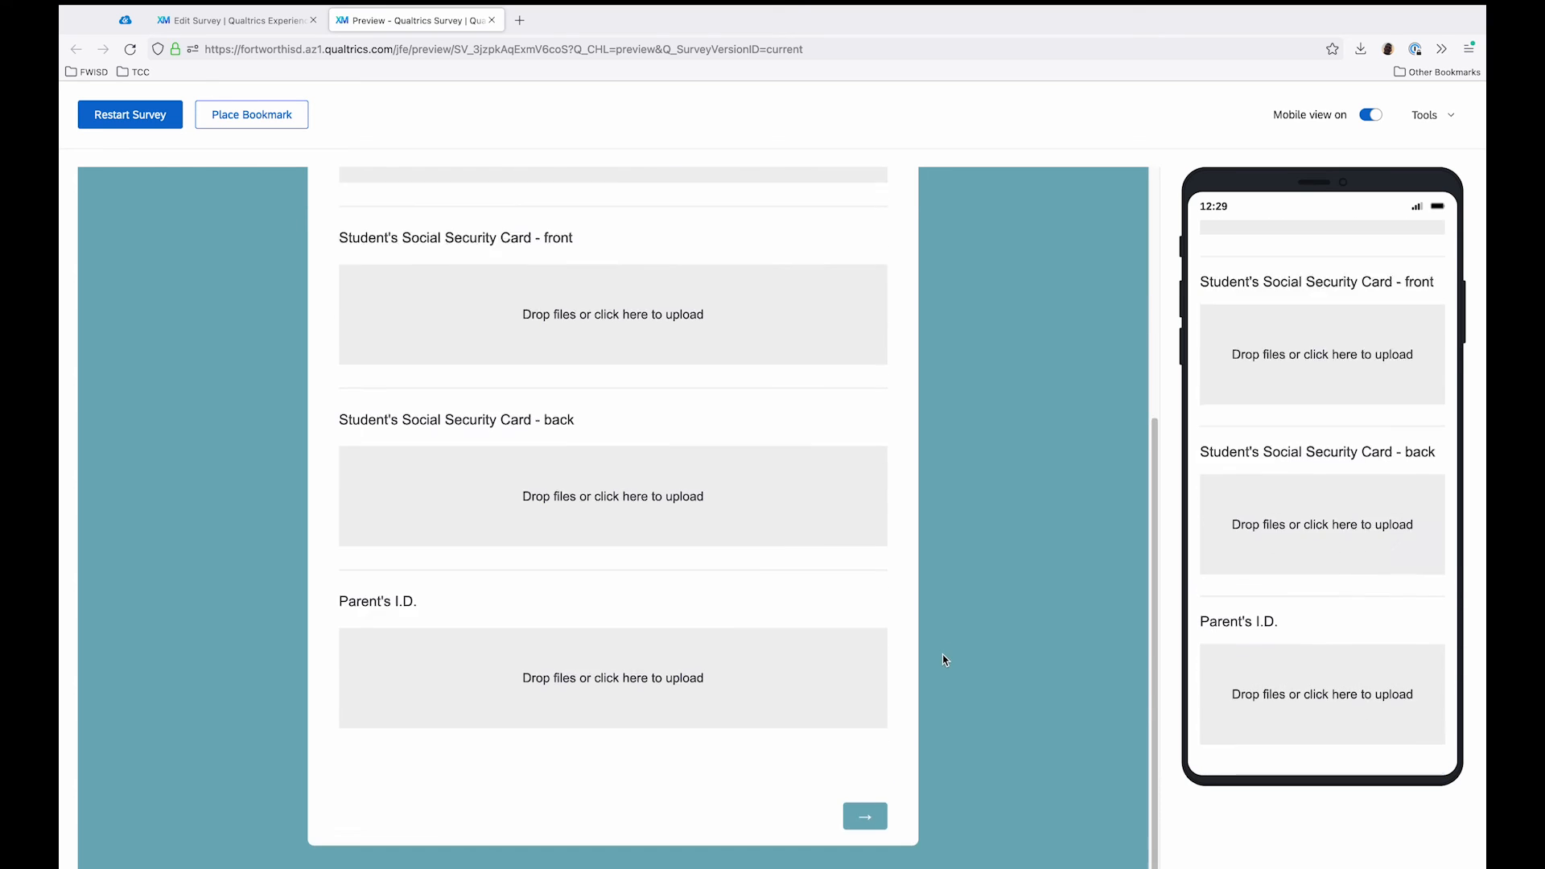
scroll(944, 656, "up", 3)
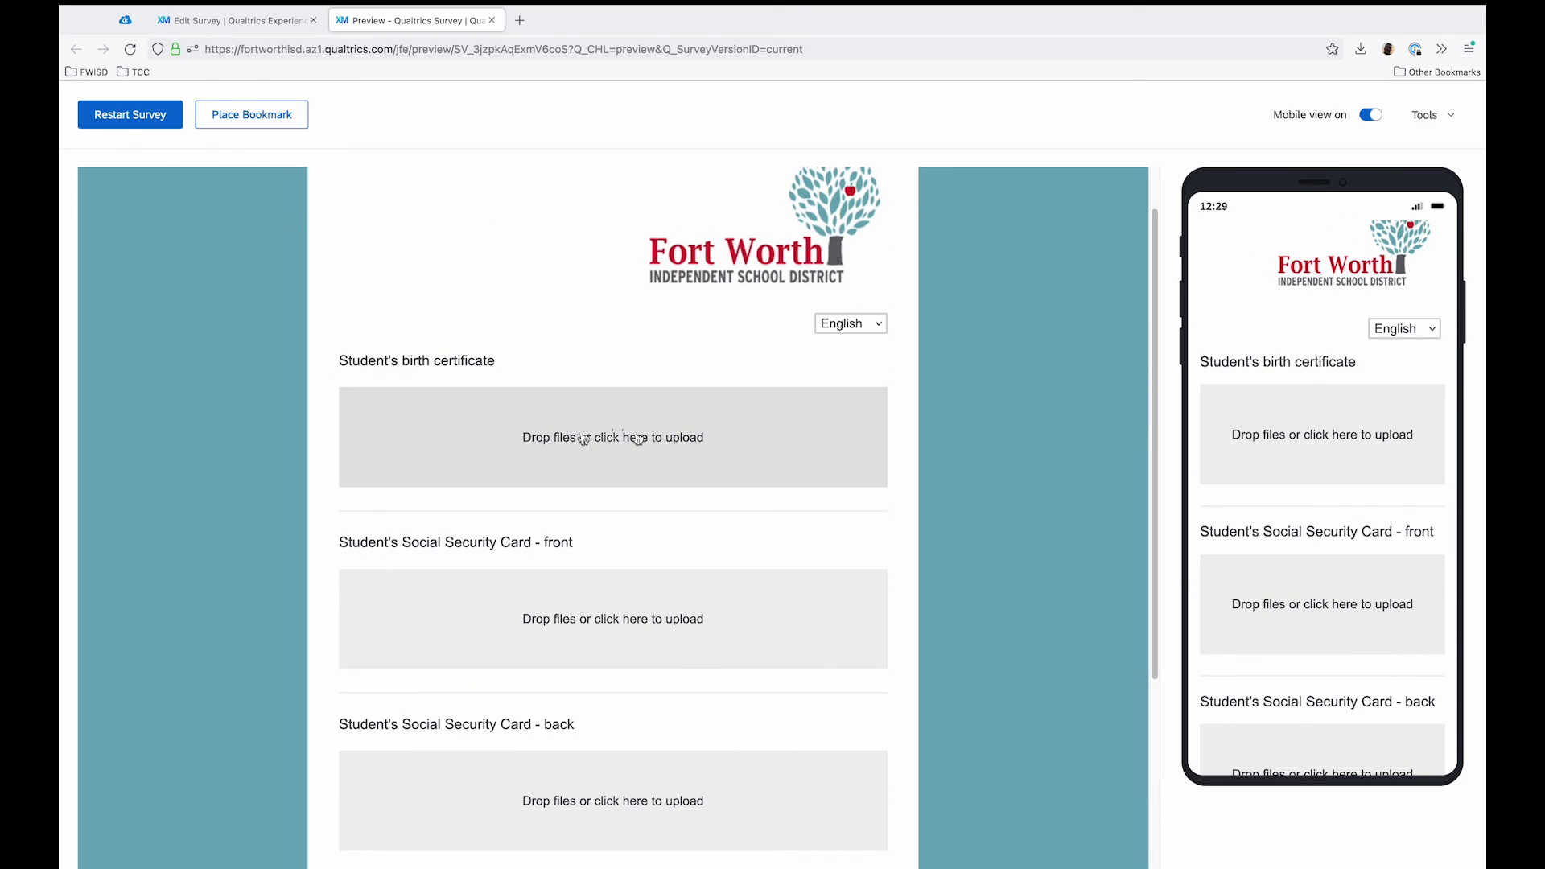
left_click(623, 443)
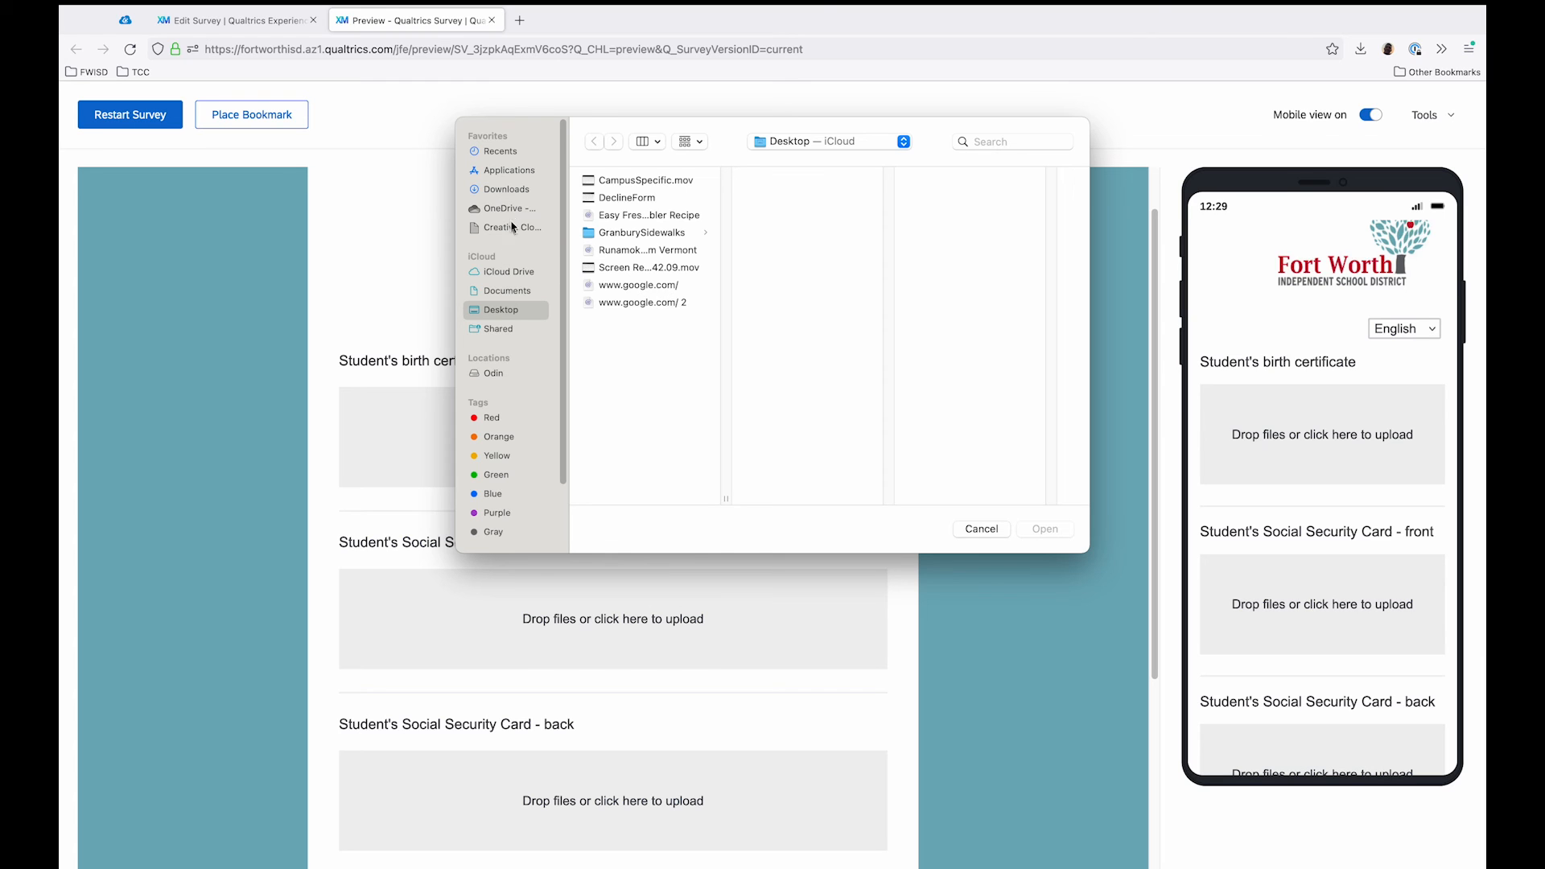
left_click(805, 142)
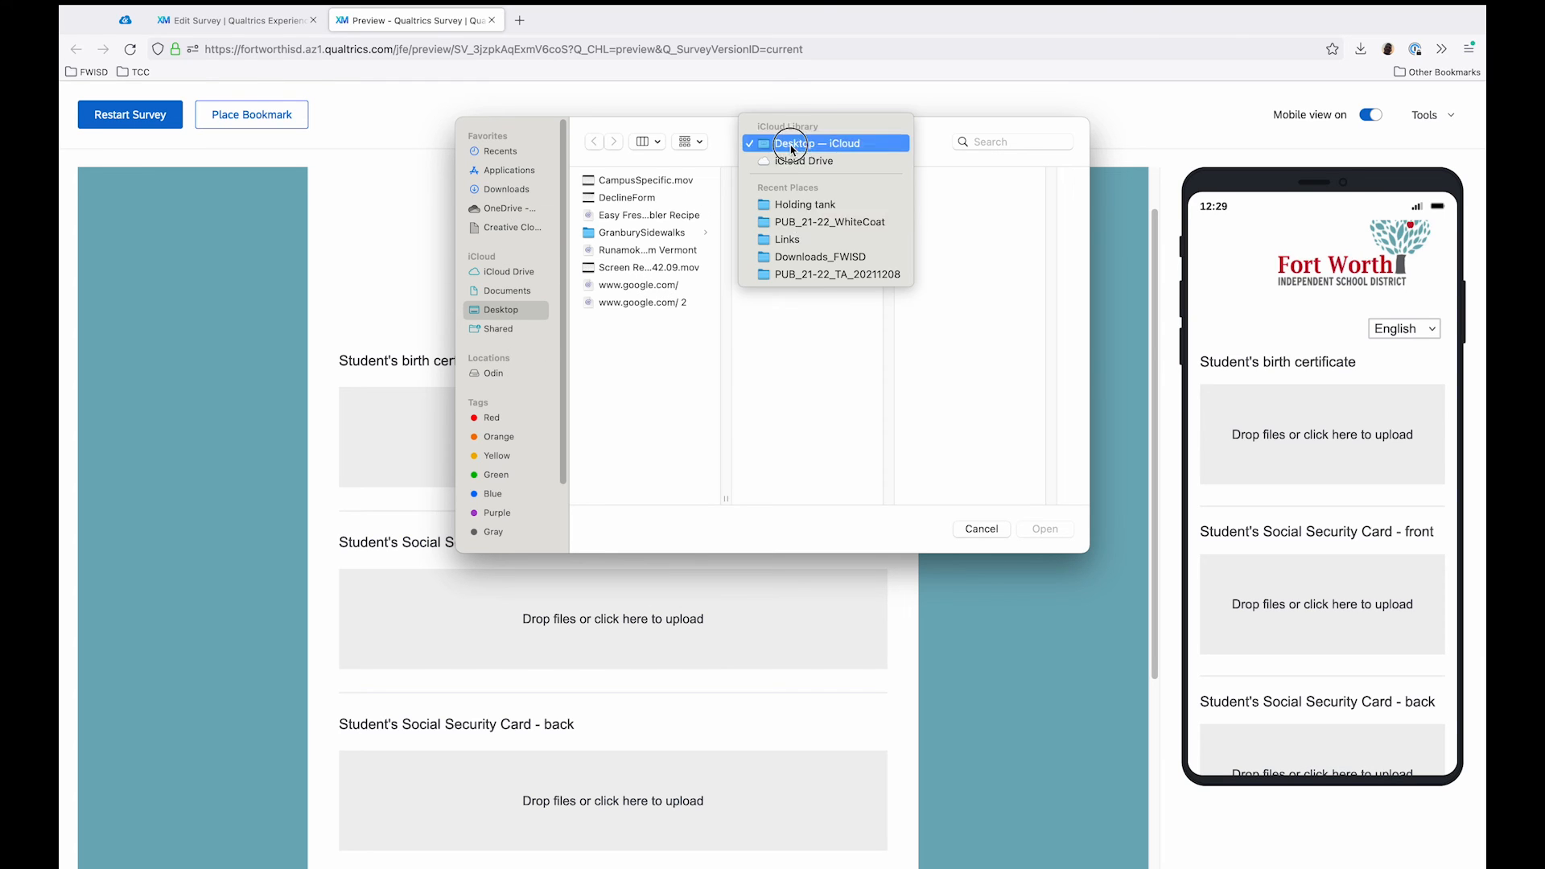
left_click(815, 276)
left_click(953, 183)
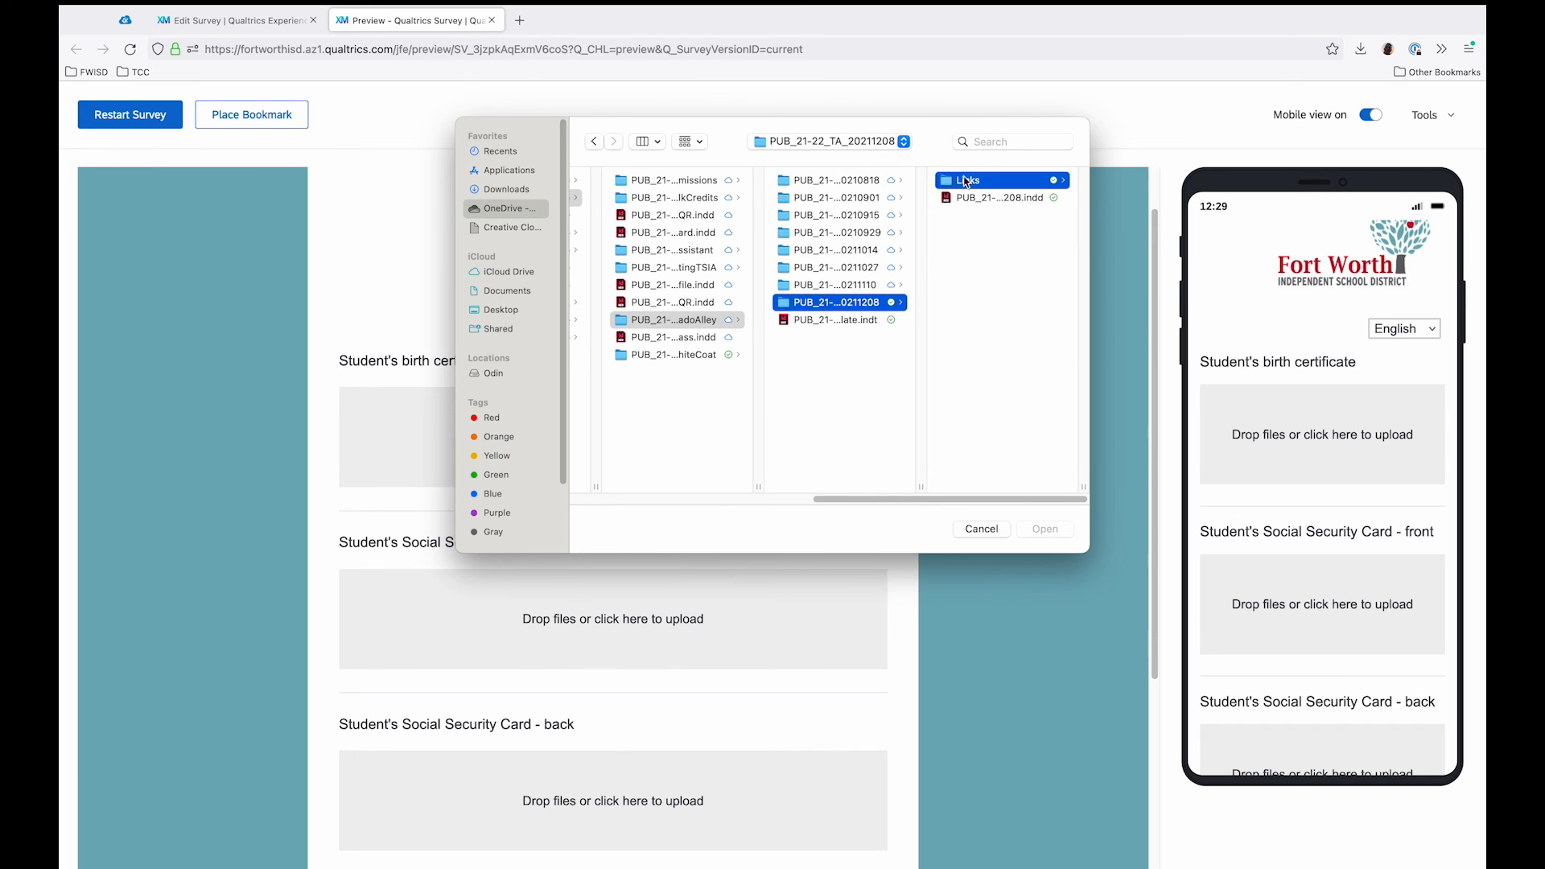
left_click(968, 216)
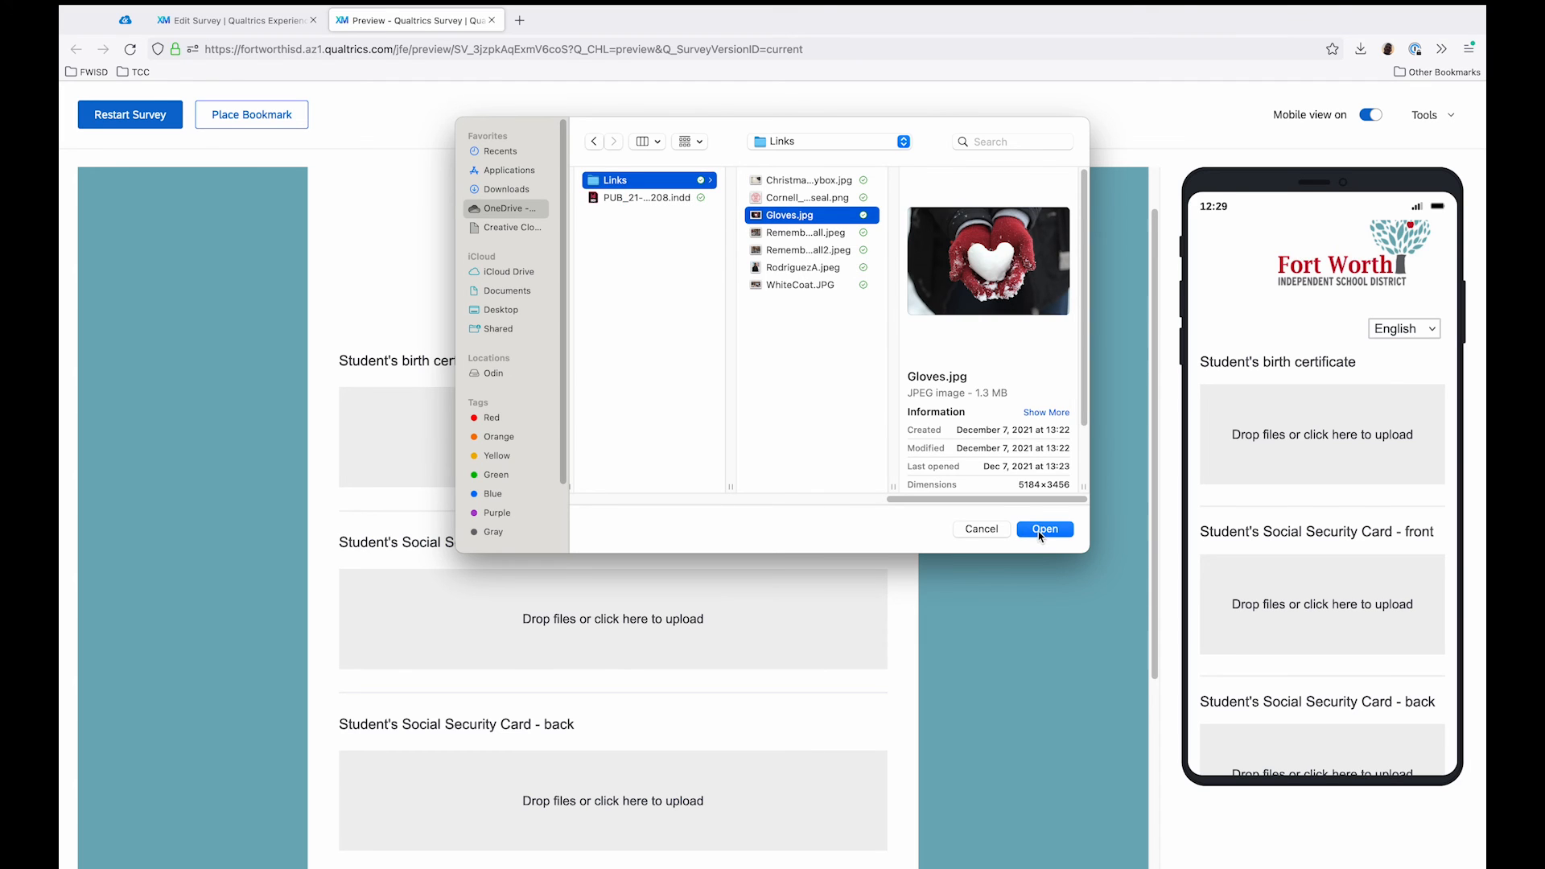
left_click(1044, 529)
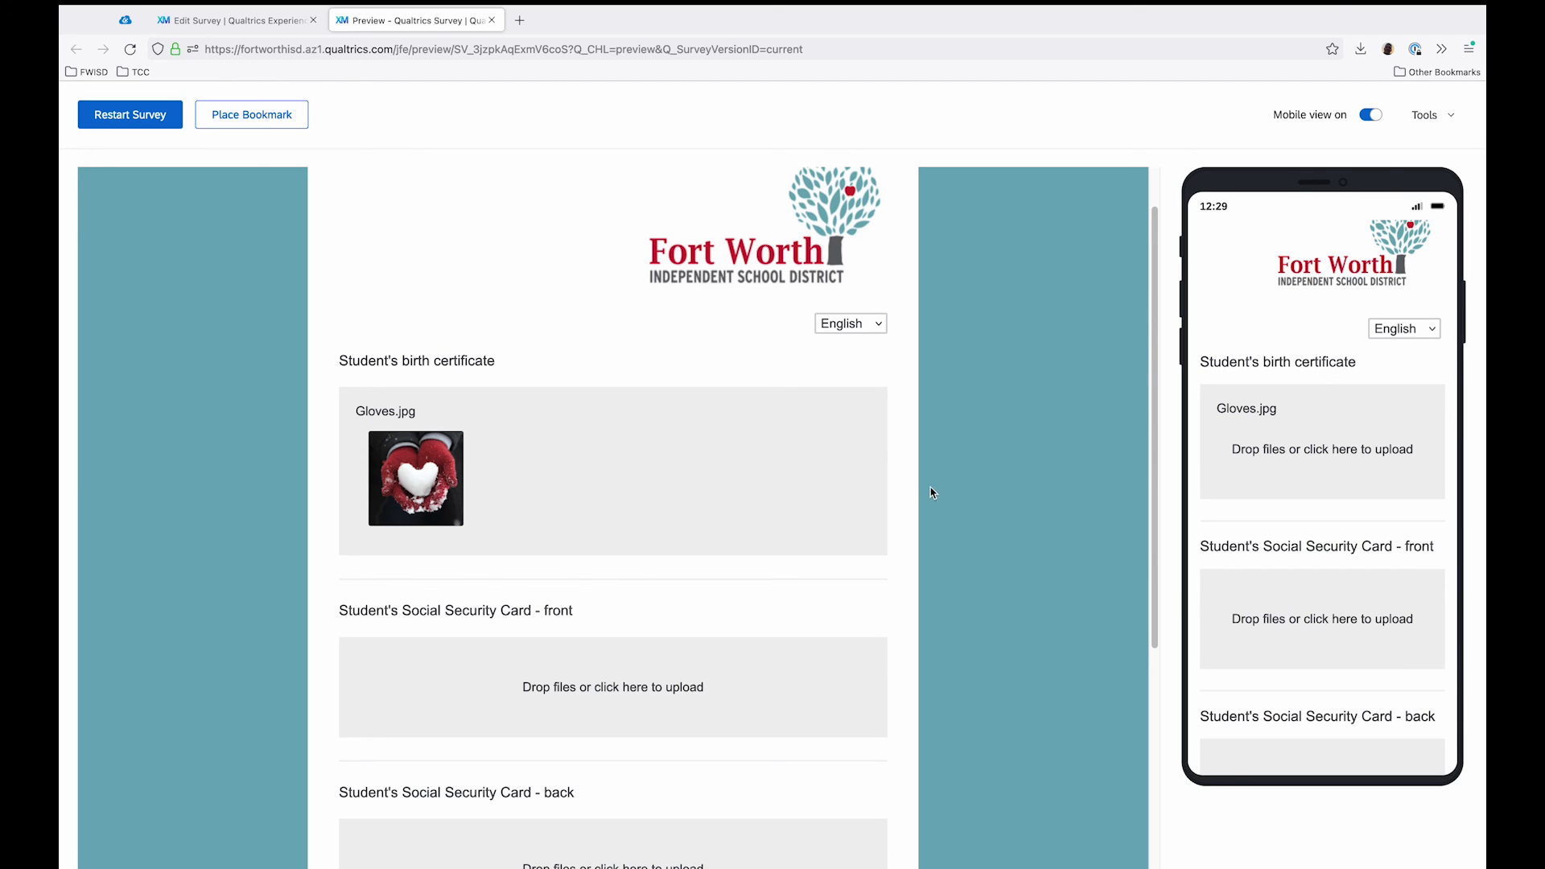
Step: Submit the test response with the Social Security card and parent's I.D. uploads left empty, and close the preview
scroll(924, 490, "down", 5)
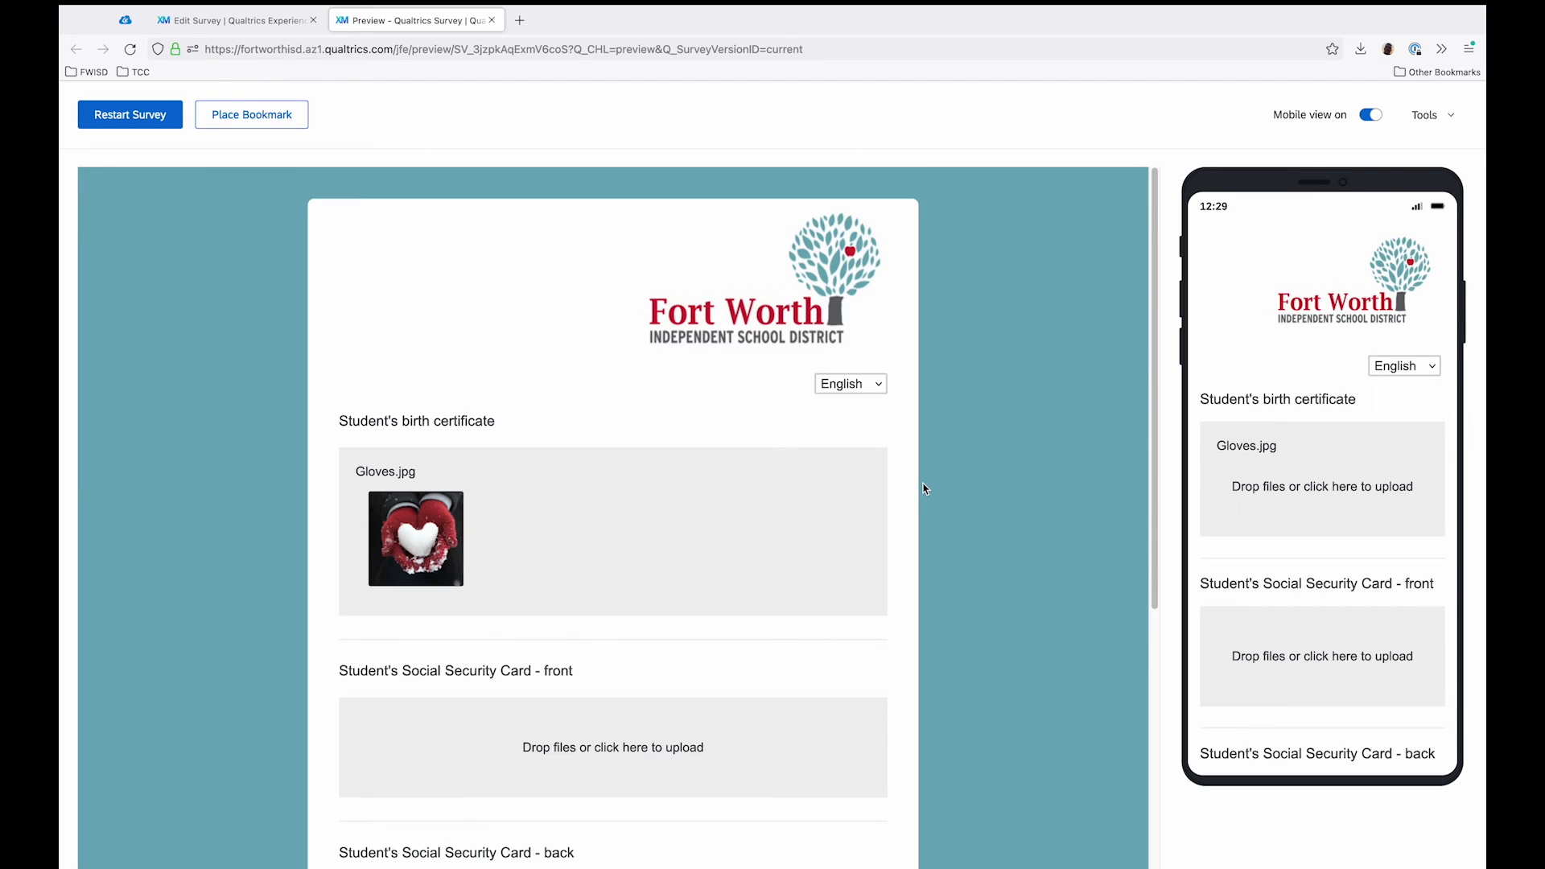
scroll(924, 498, "up", 3)
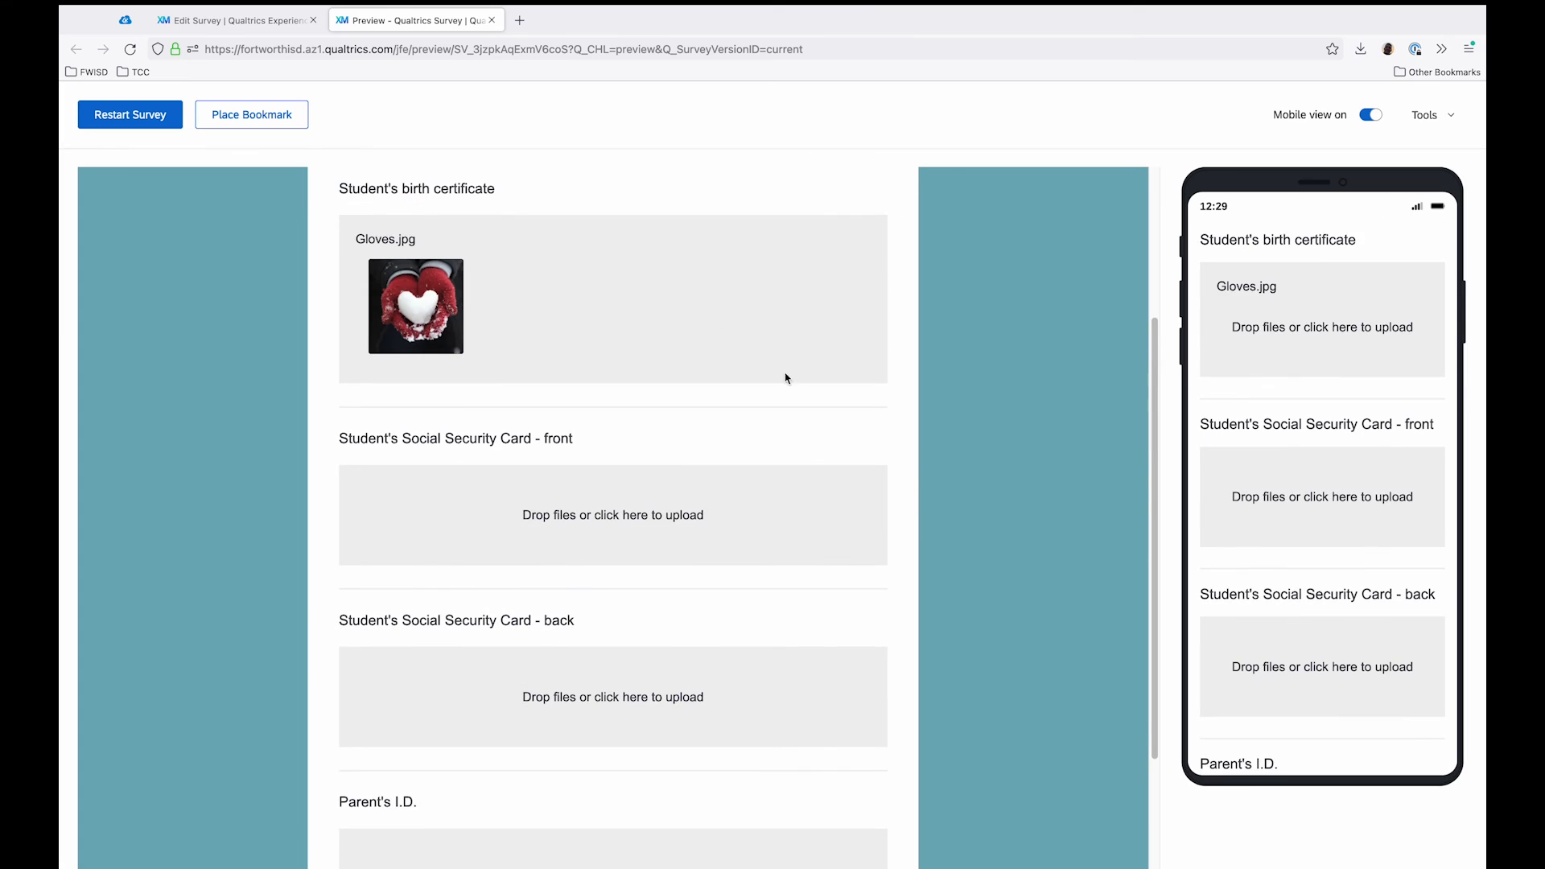
scroll(600, 694, "down", 3)
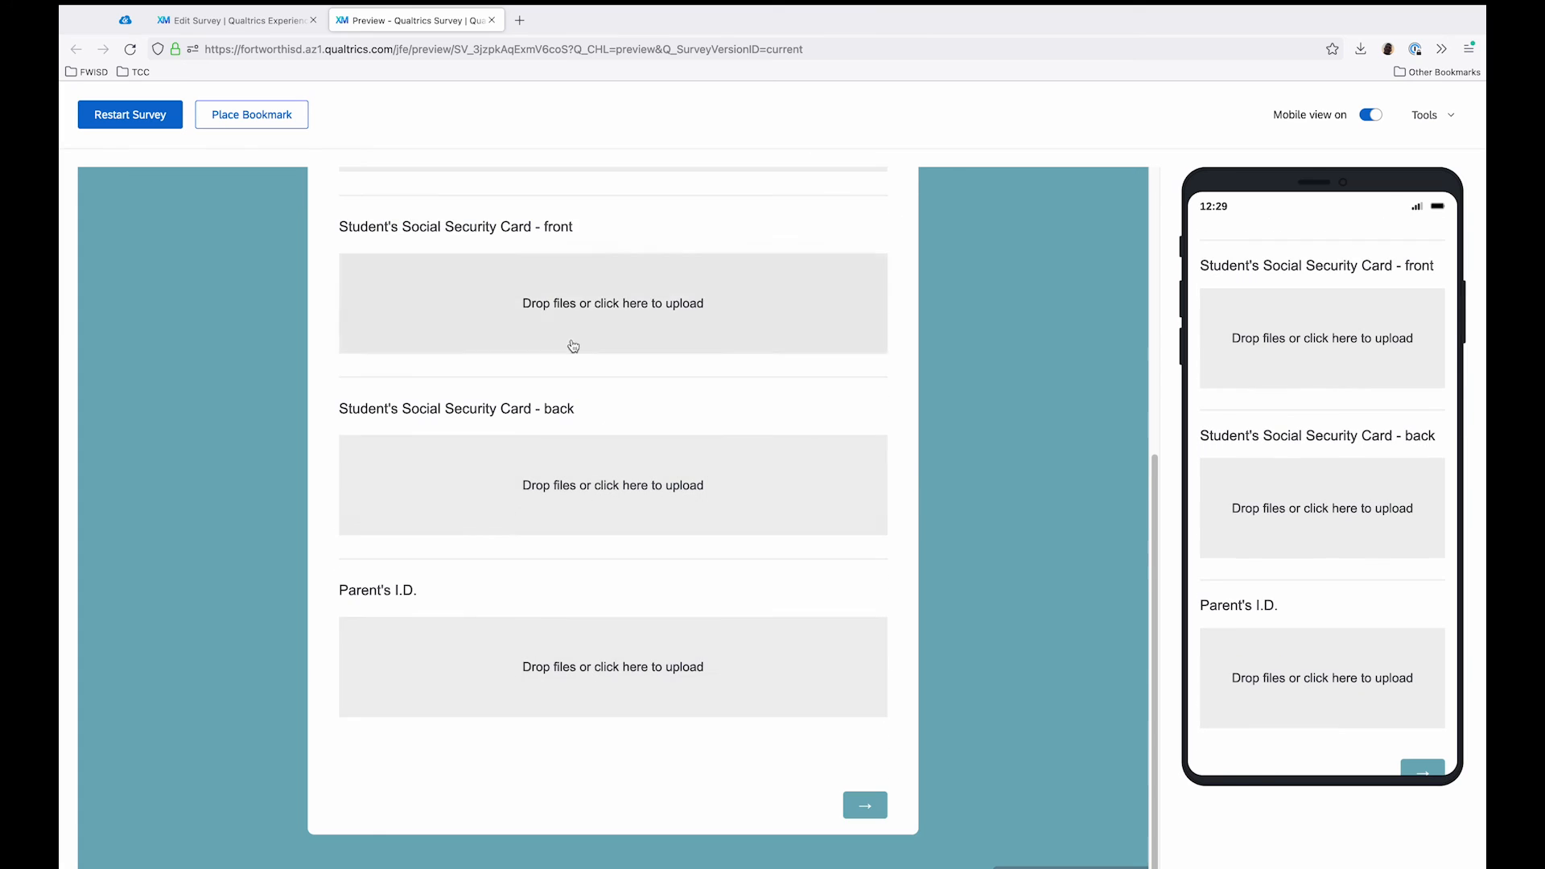
left_click(885, 807)
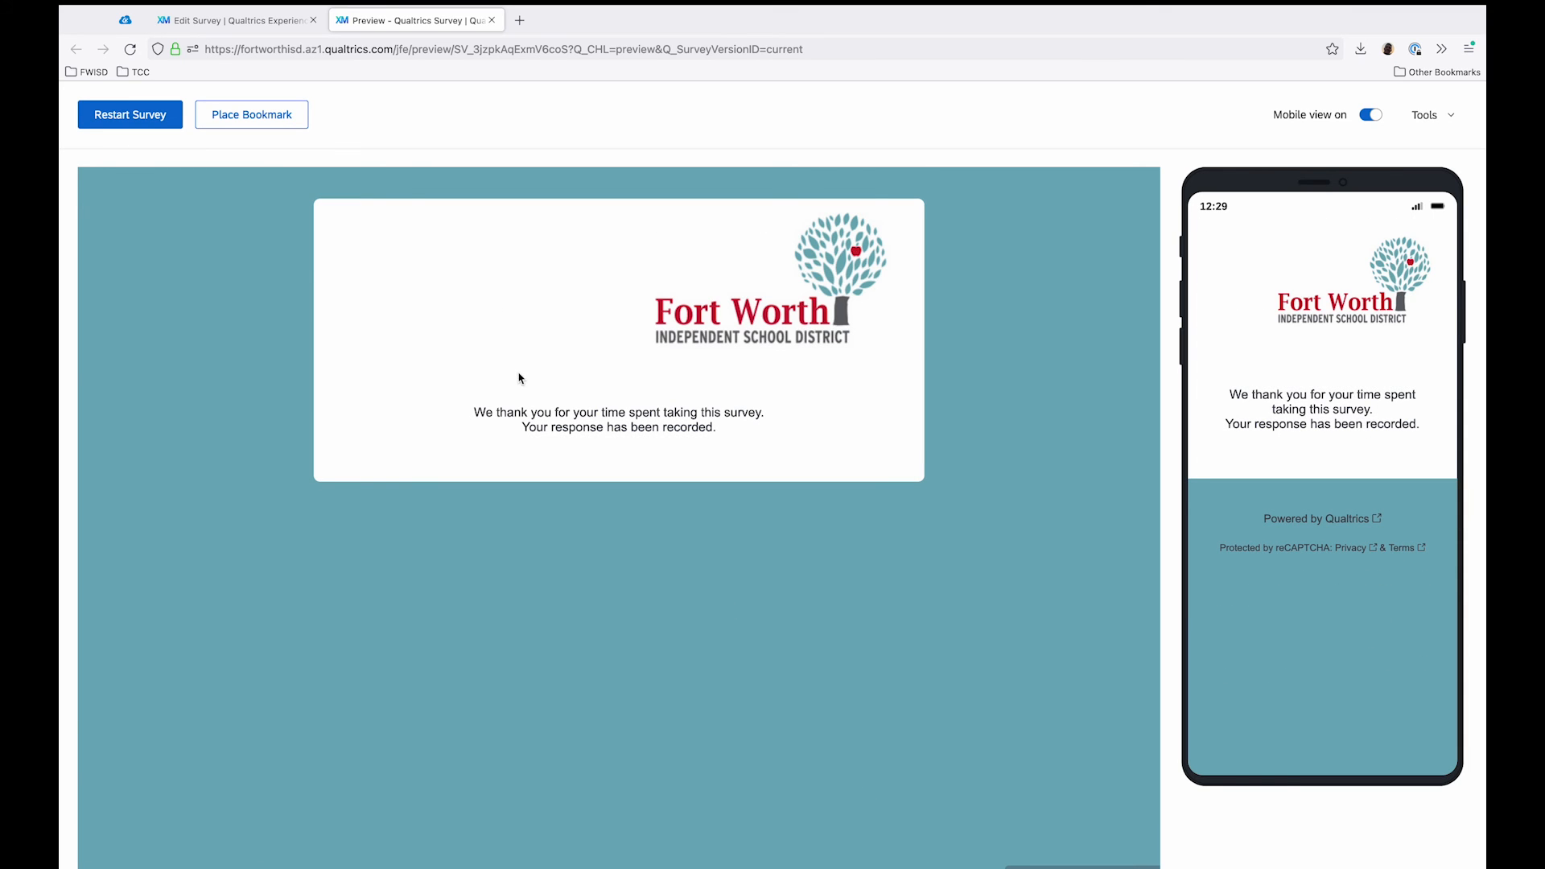
left_click(497, 23)
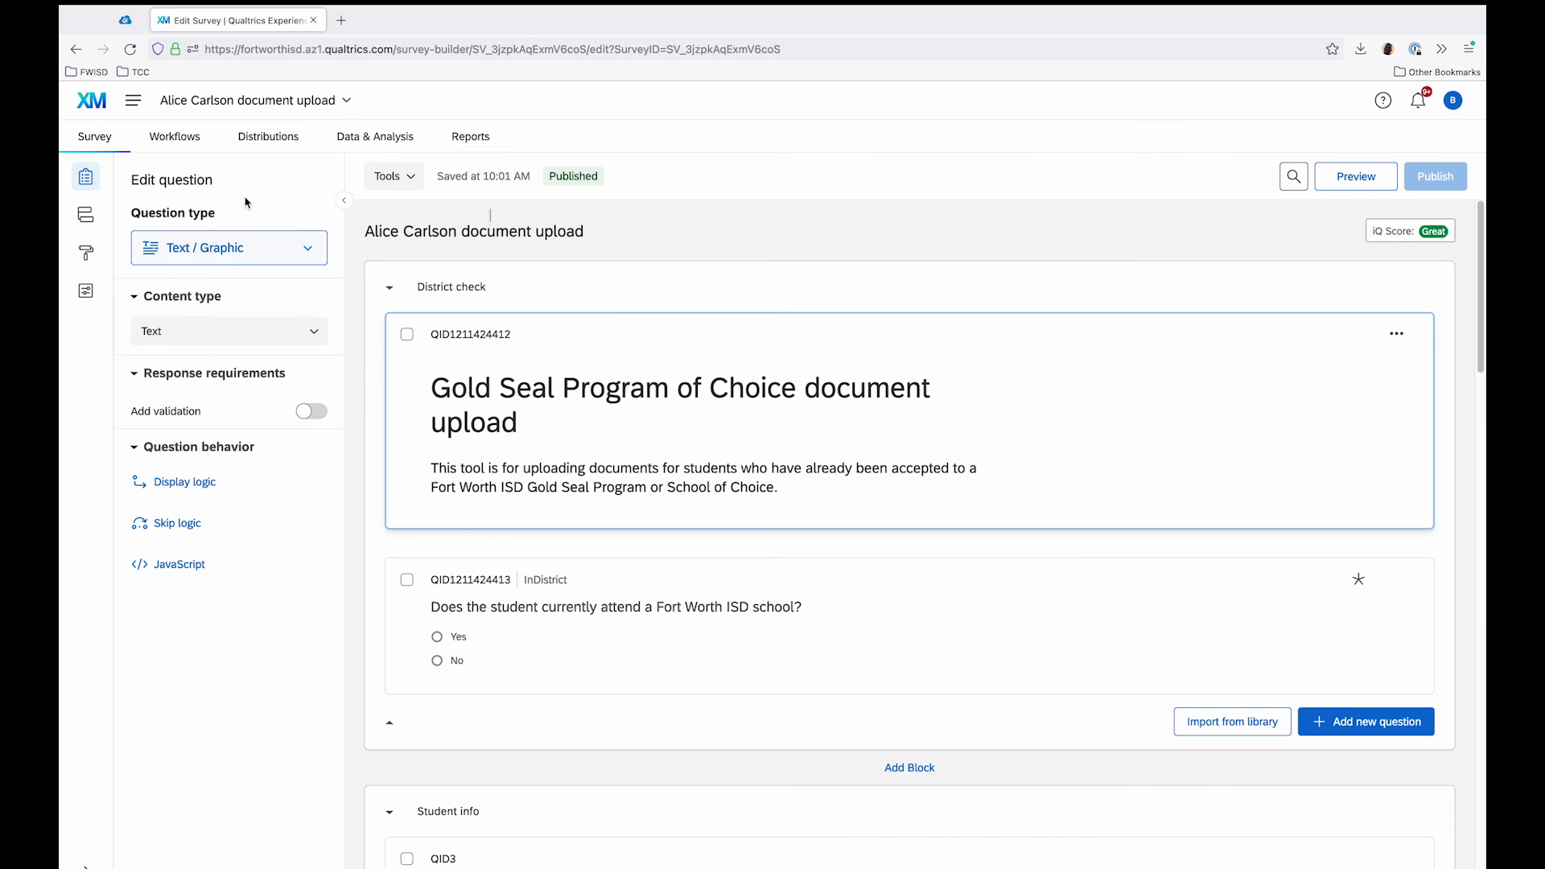
Step: Open the survey's recorded responses and add the StuNameDOB Last name and First name columns between Recorded Date and InDistrict
left_click(367, 143)
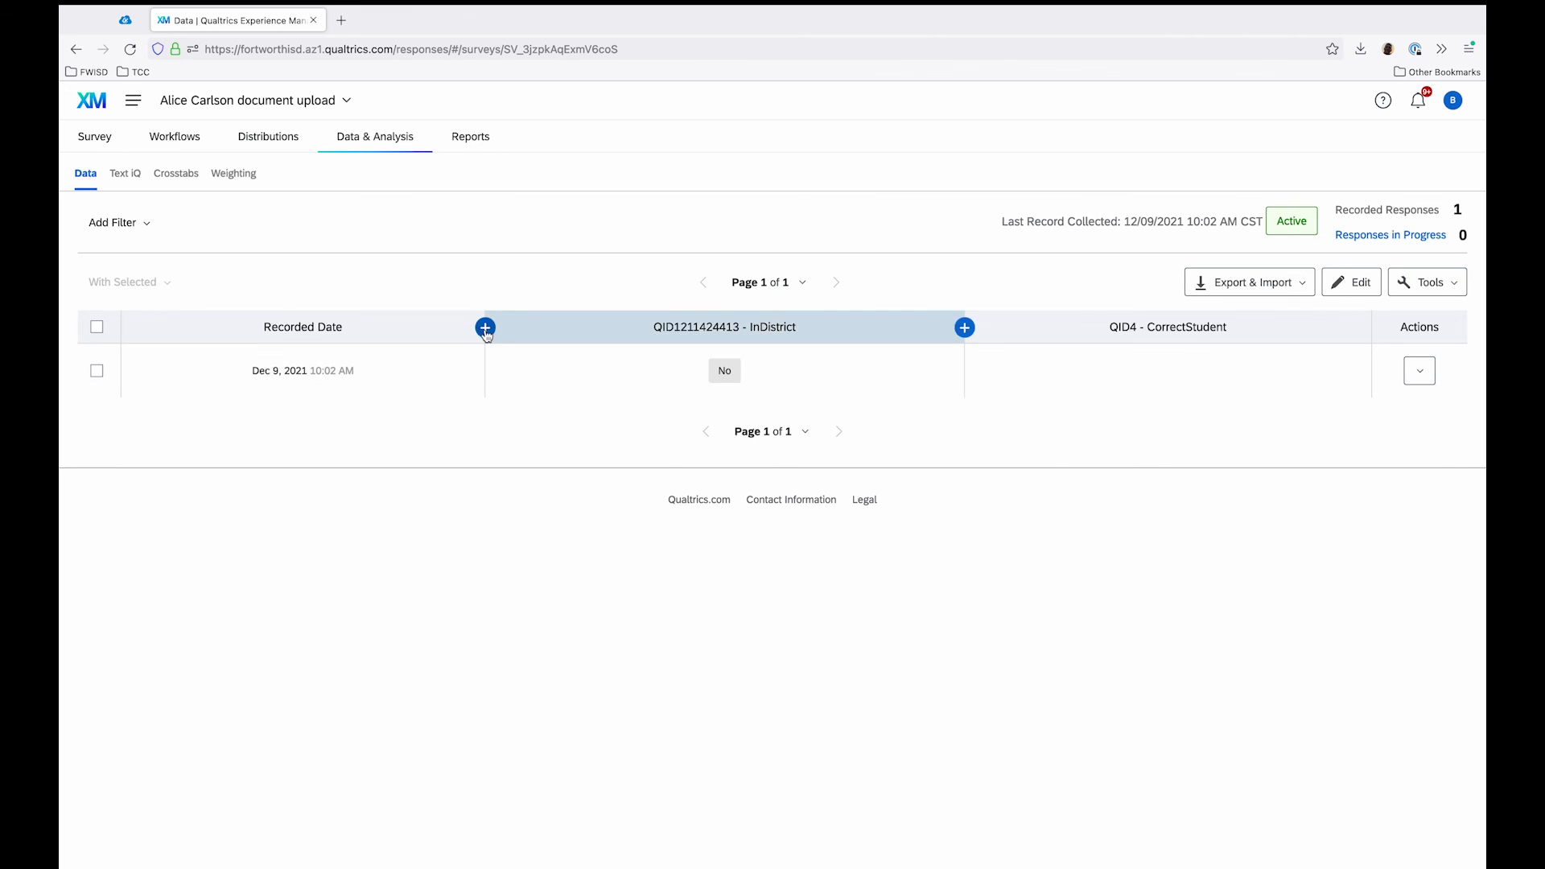
left_click(486, 328)
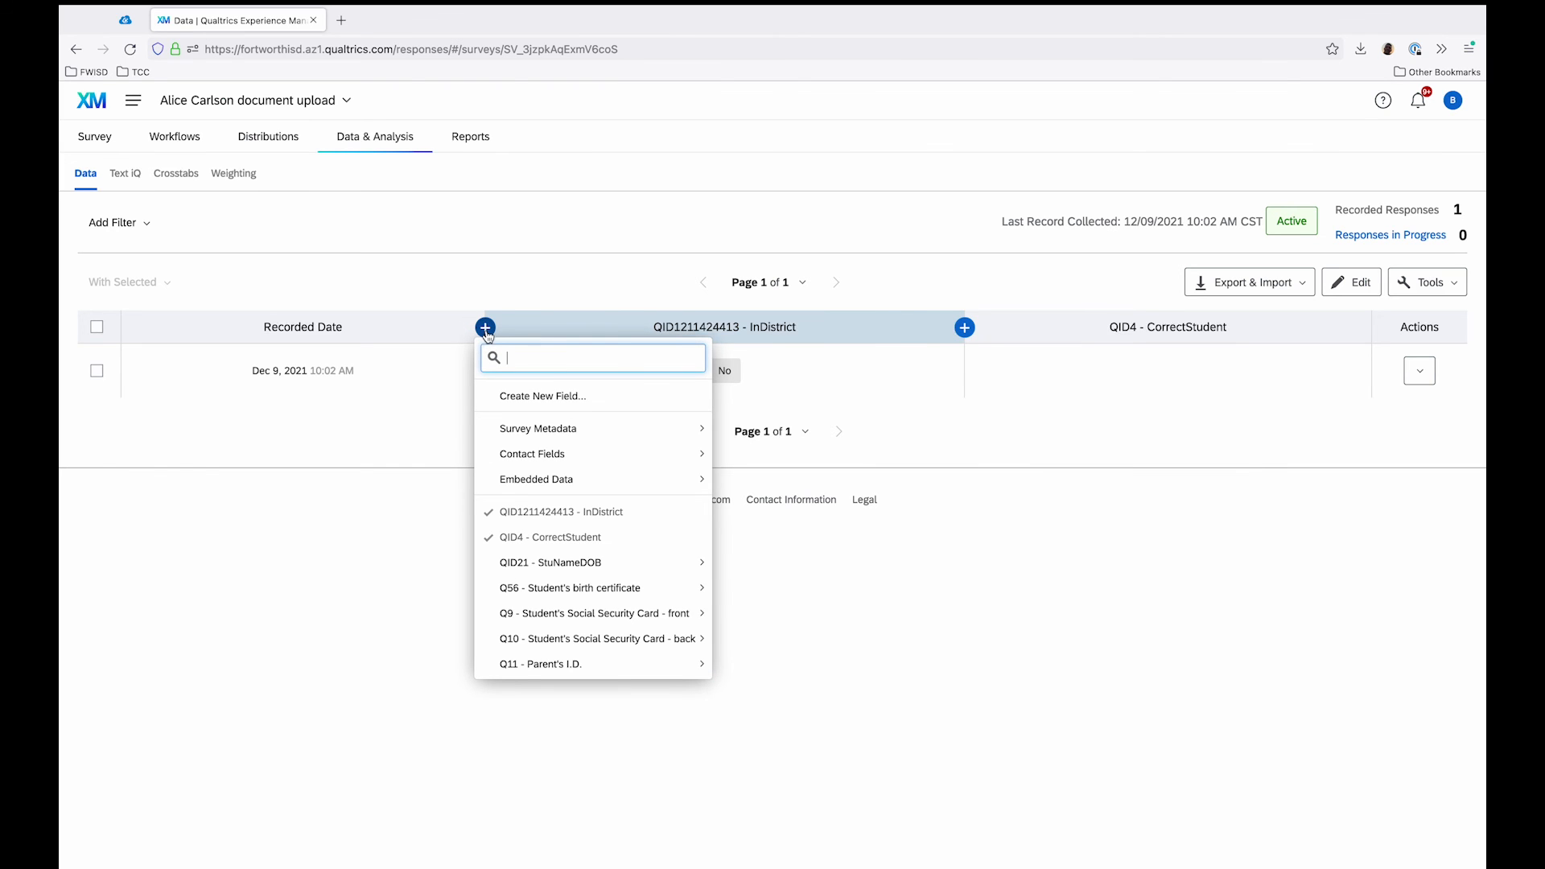
mouse_move(550, 574)
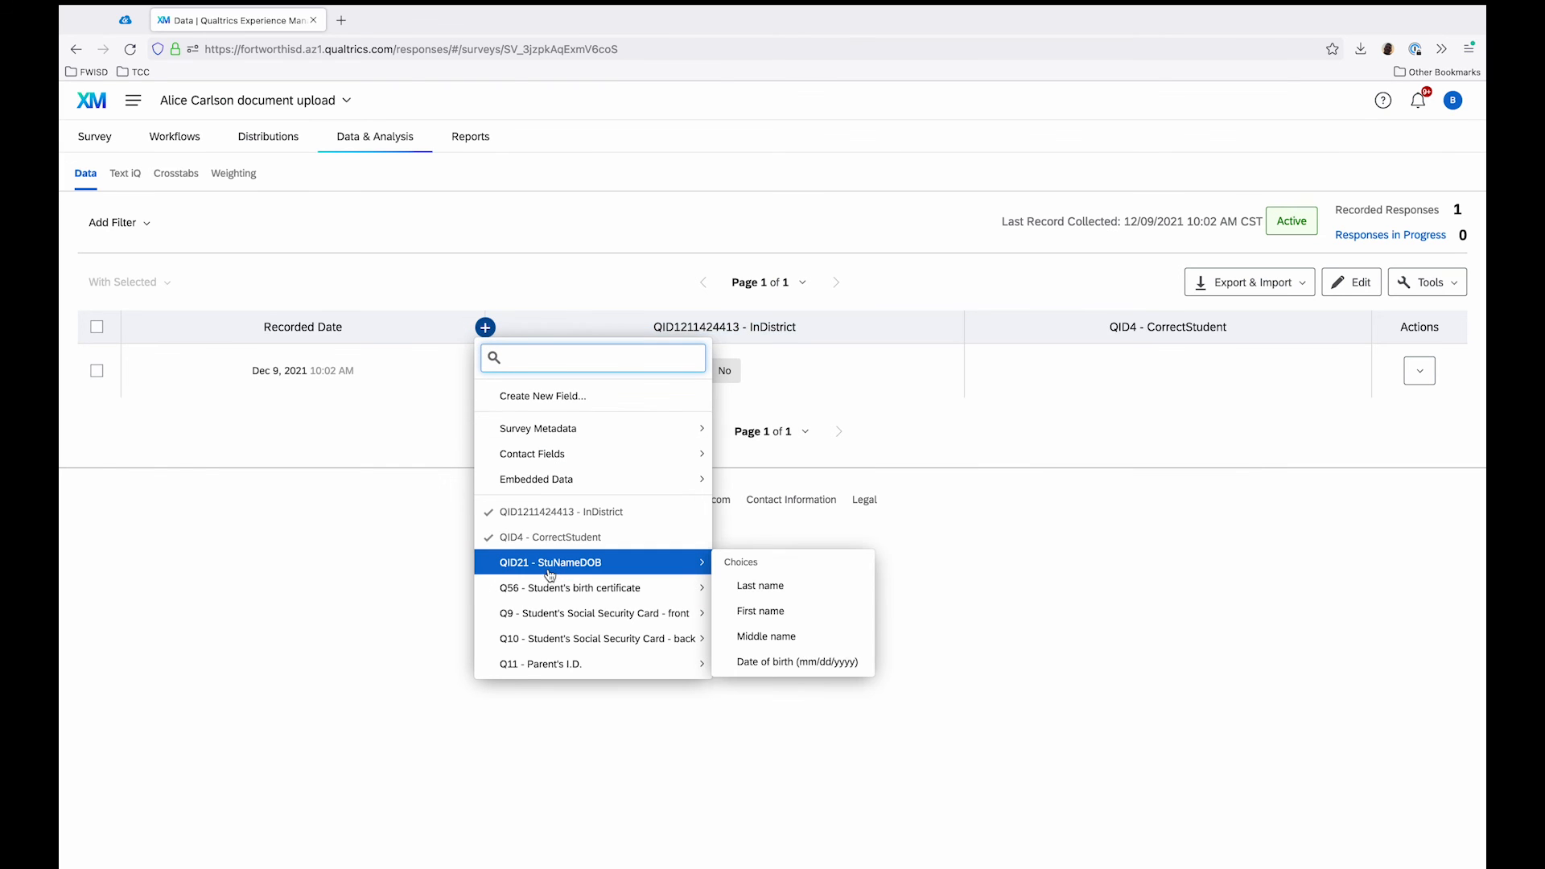
left_click(758, 586)
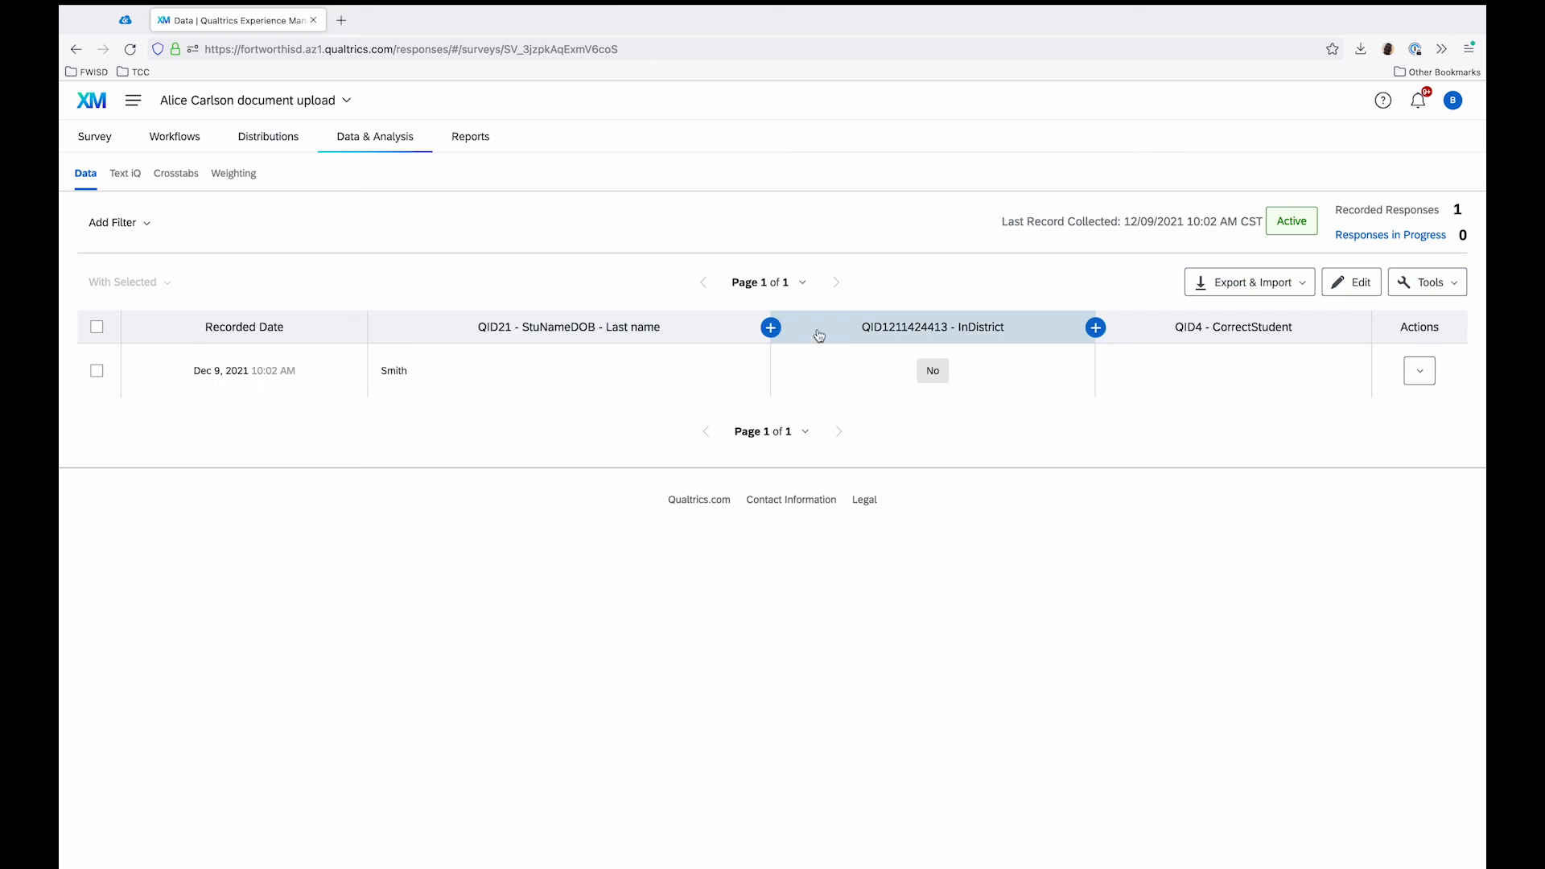
left_click(770, 327)
mouse_move(851, 570)
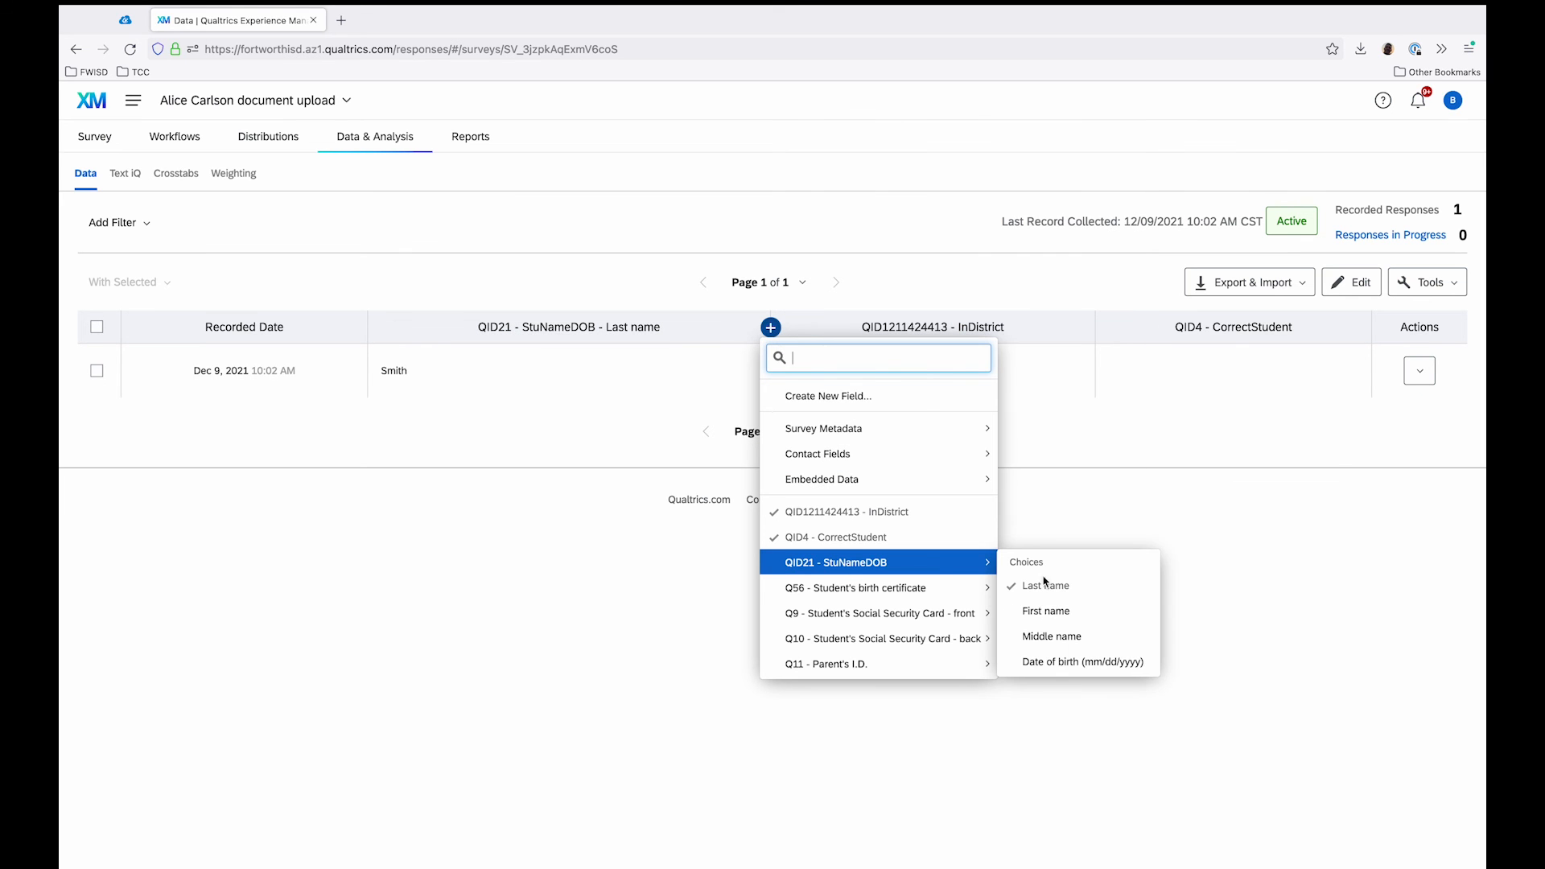
left_click(1053, 609)
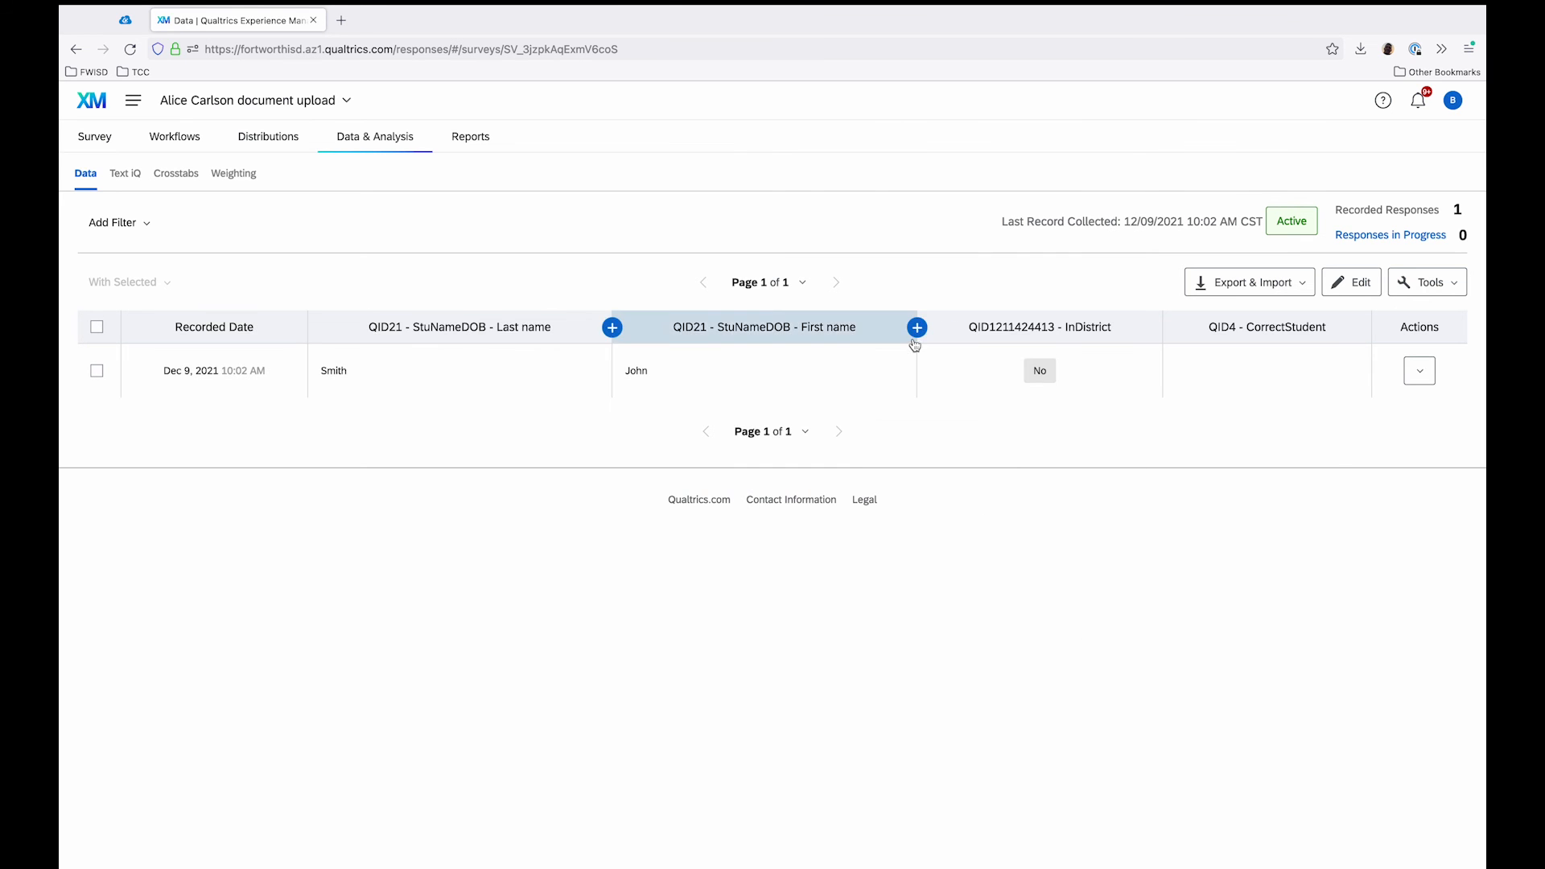
left_click(917, 327)
mouse_move(895, 582)
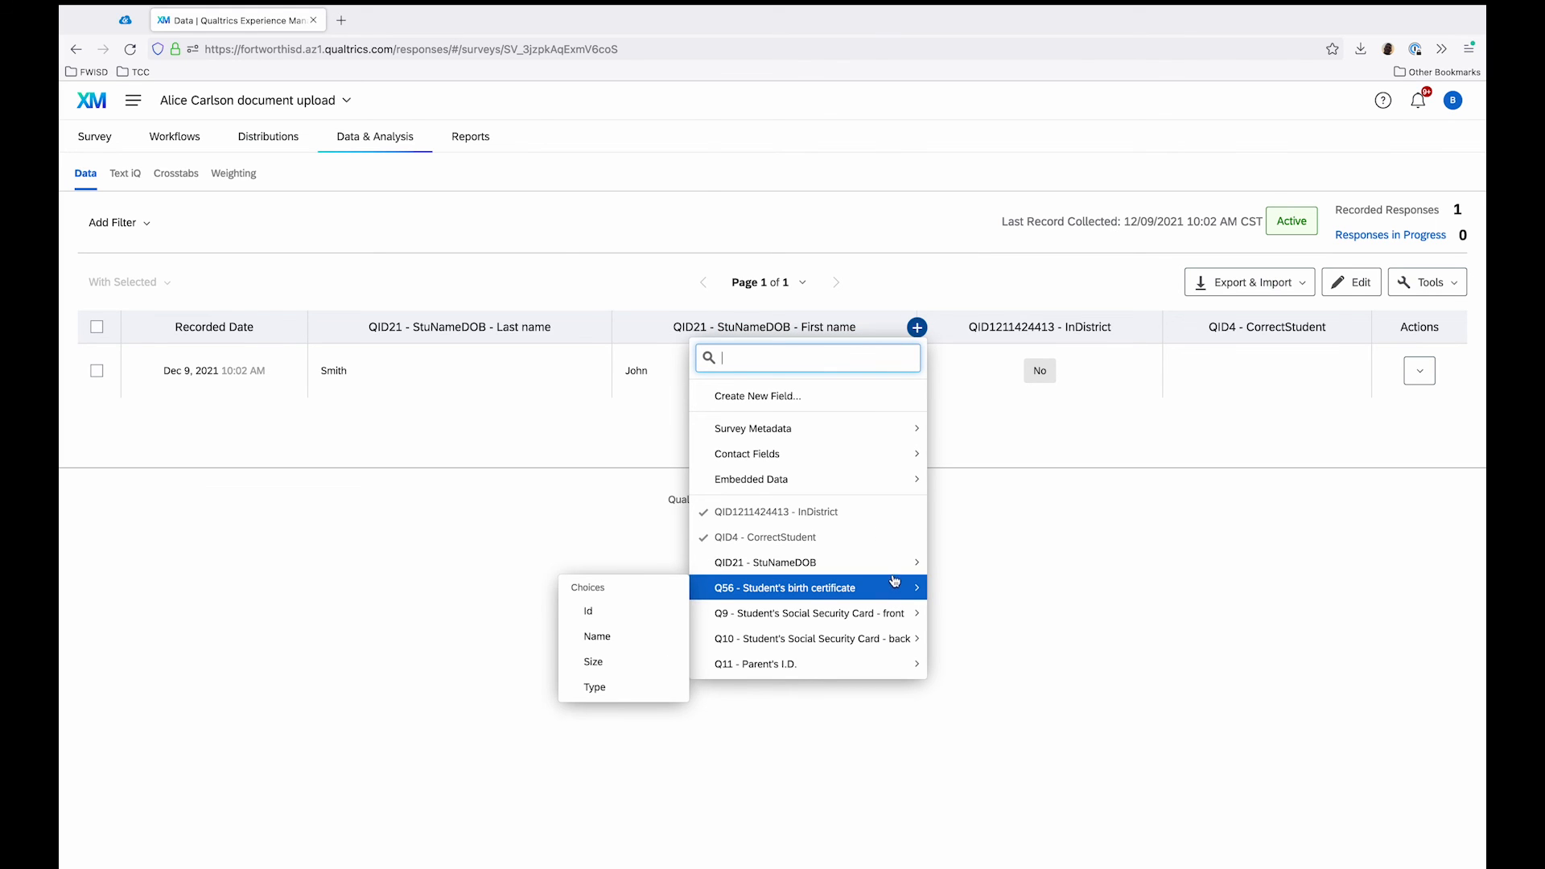
mouse_move(863, 475)
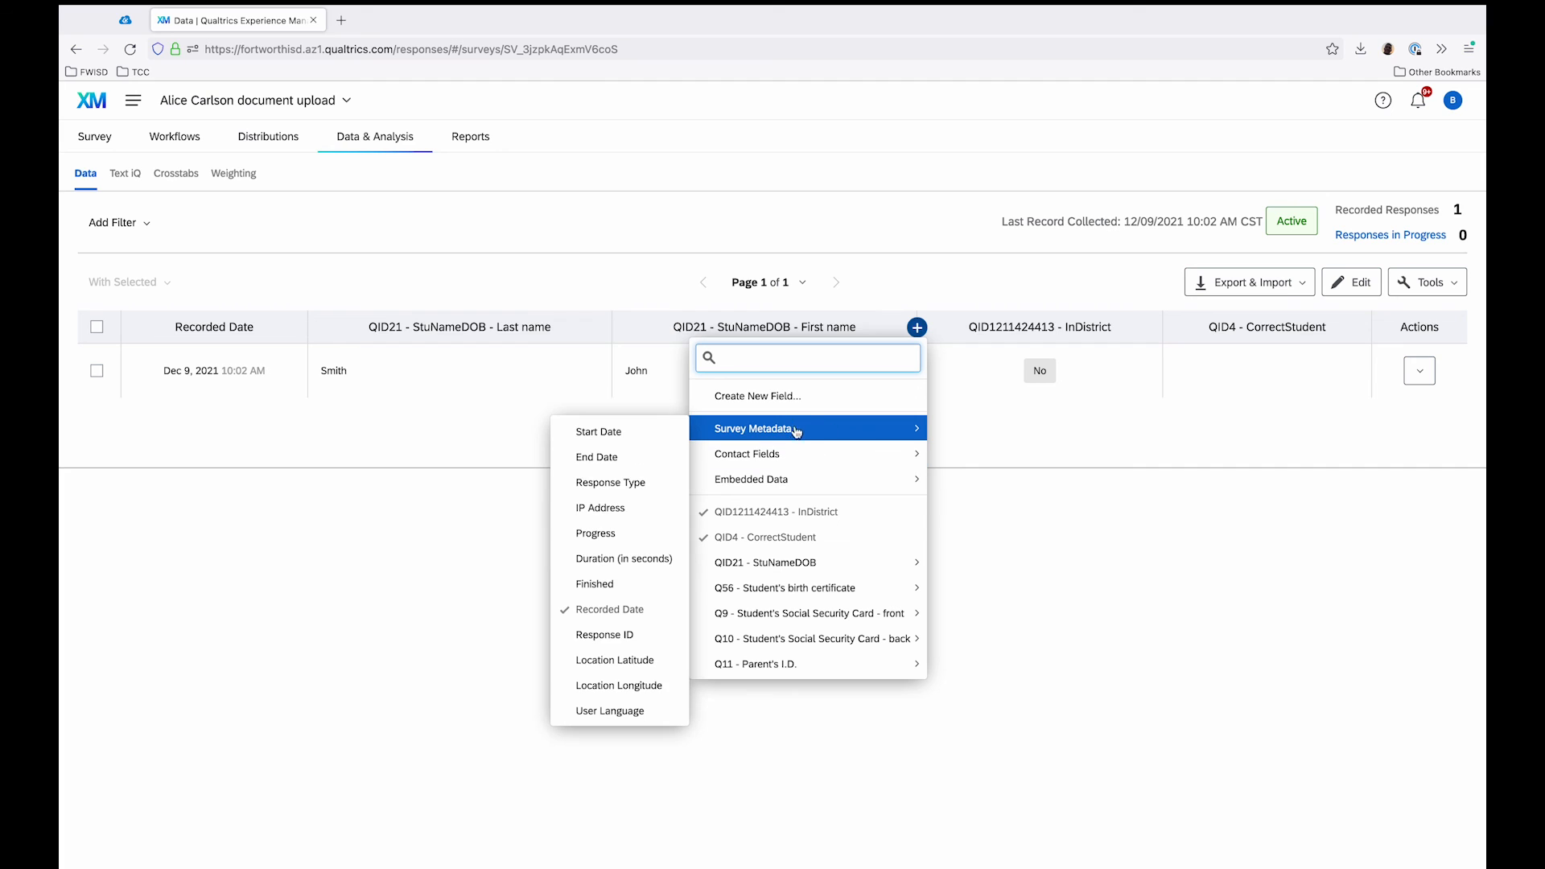
left_click(1099, 624)
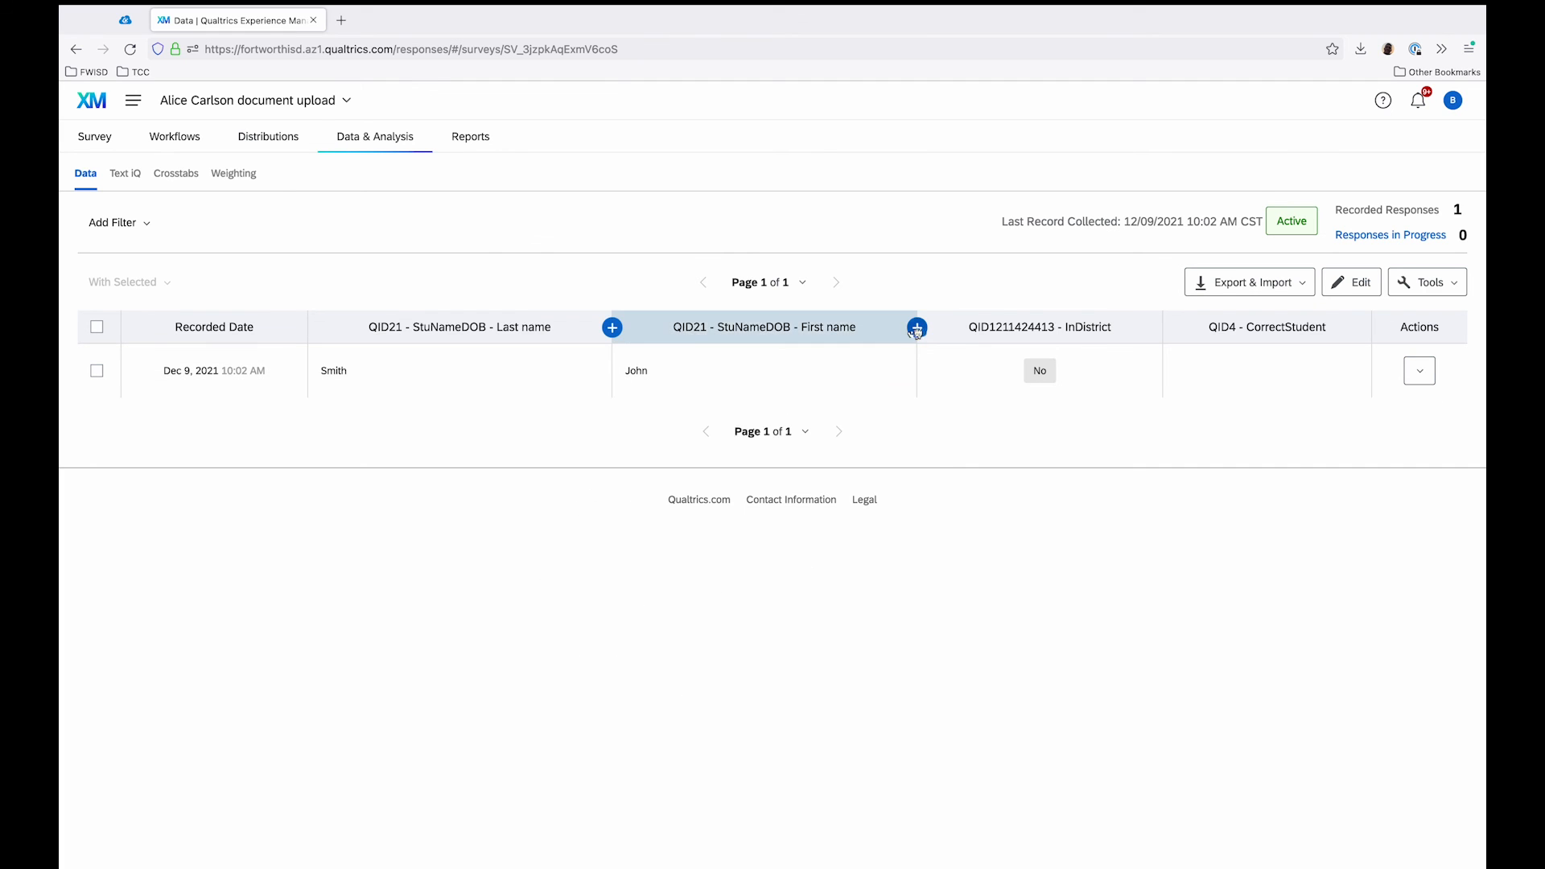
left_click(917, 327)
left_click(1023, 633)
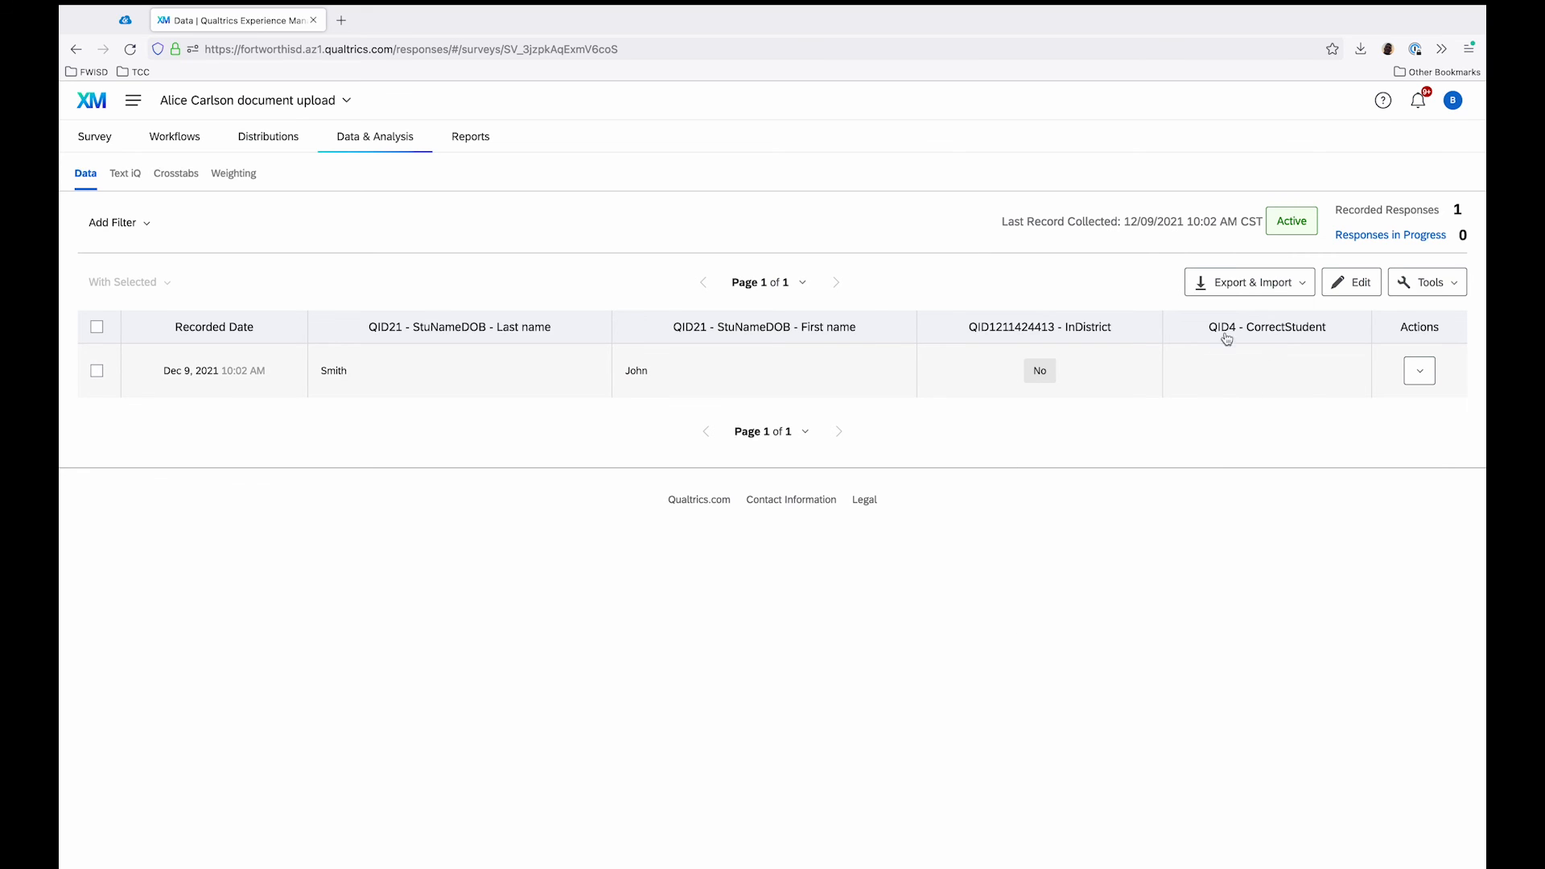
Step: Add the Student's birth certificate Id column between the StuNameDOB First name and InDistrict columns
left_click(918, 326)
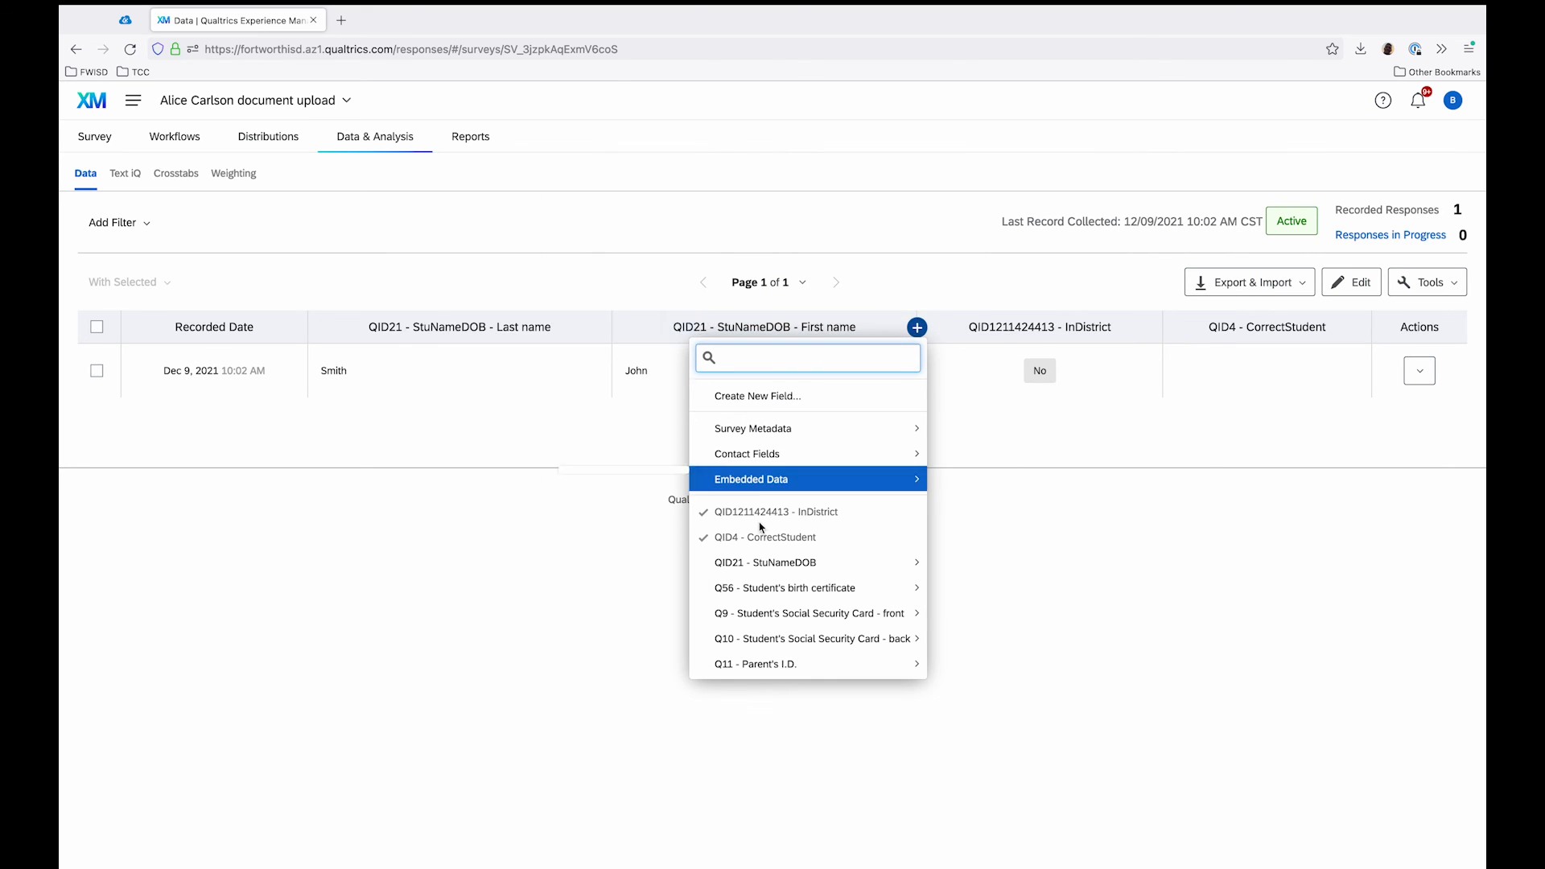
mouse_move(813, 594)
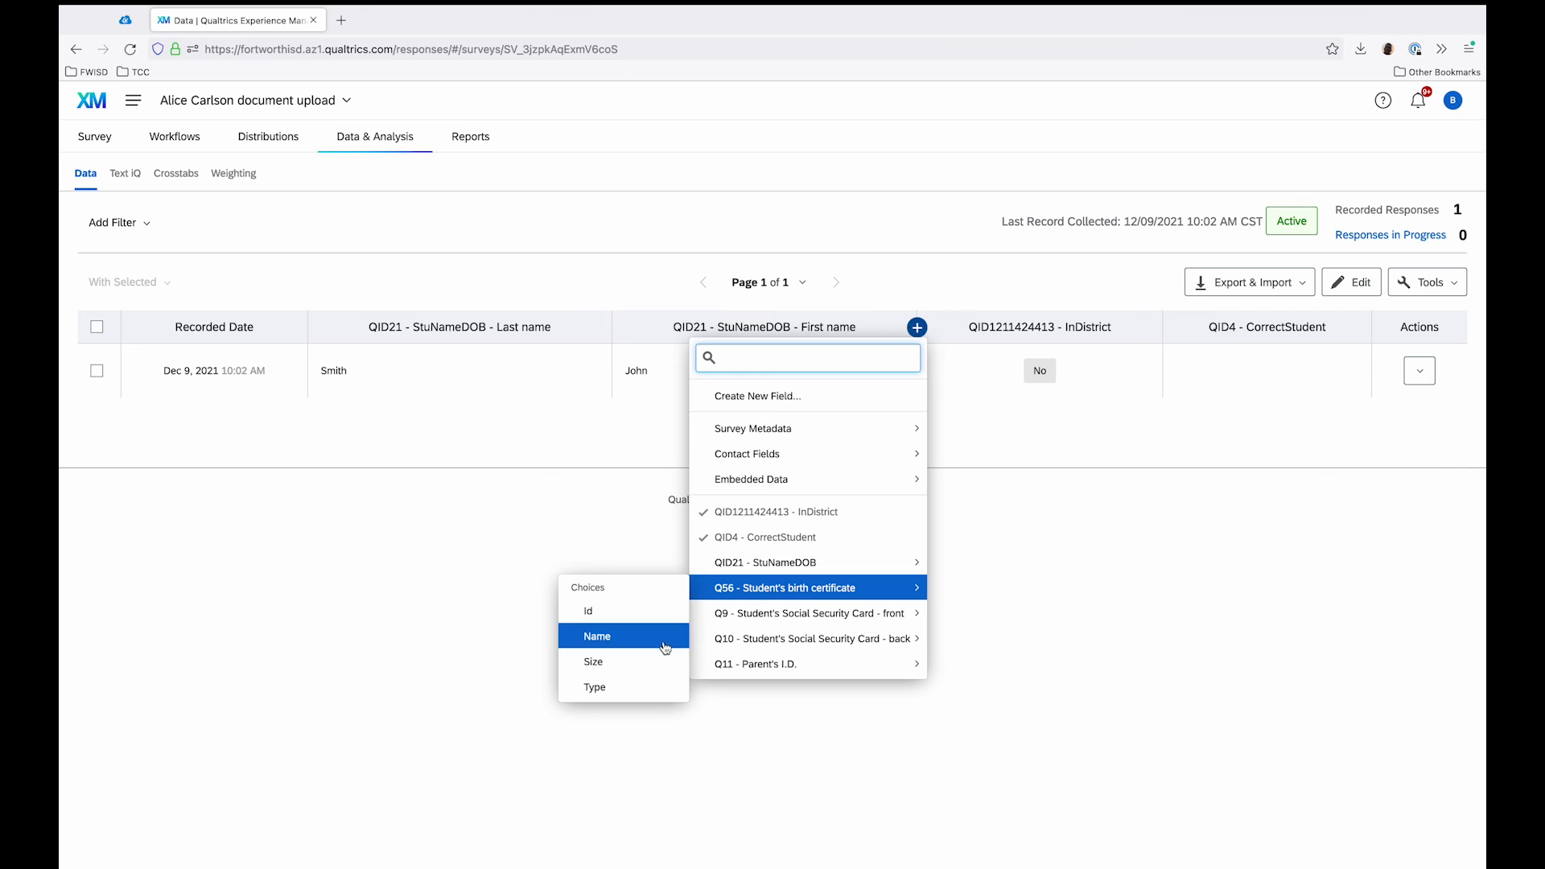
left_click(639, 612)
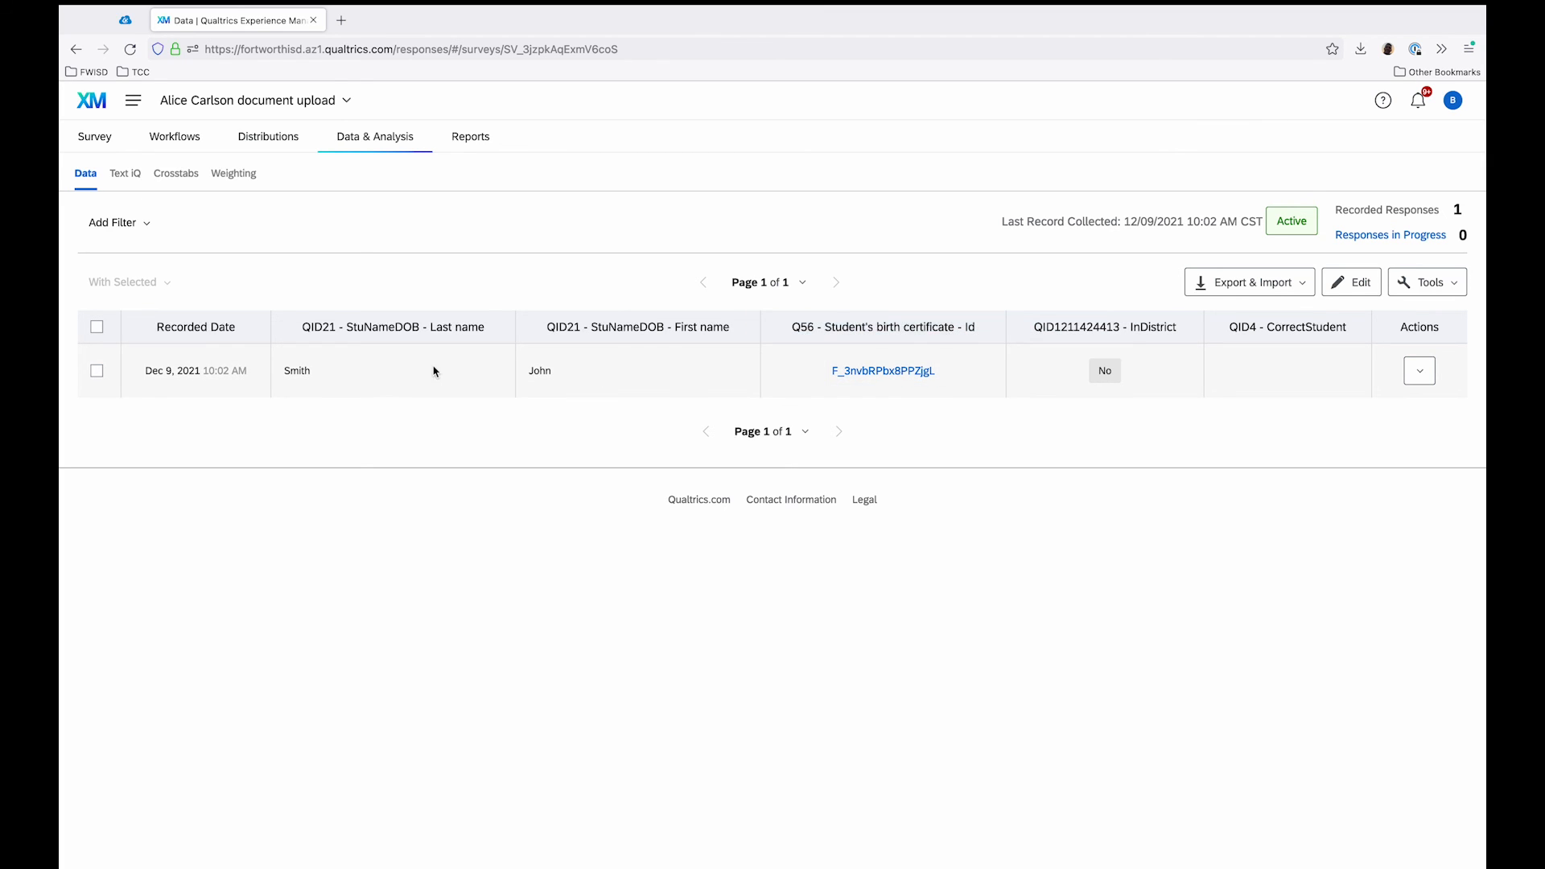
Step: Download the birth certificate file from the test response and open the downloaded Gloves.jpg
left_click(884, 375)
left_click(1365, 51)
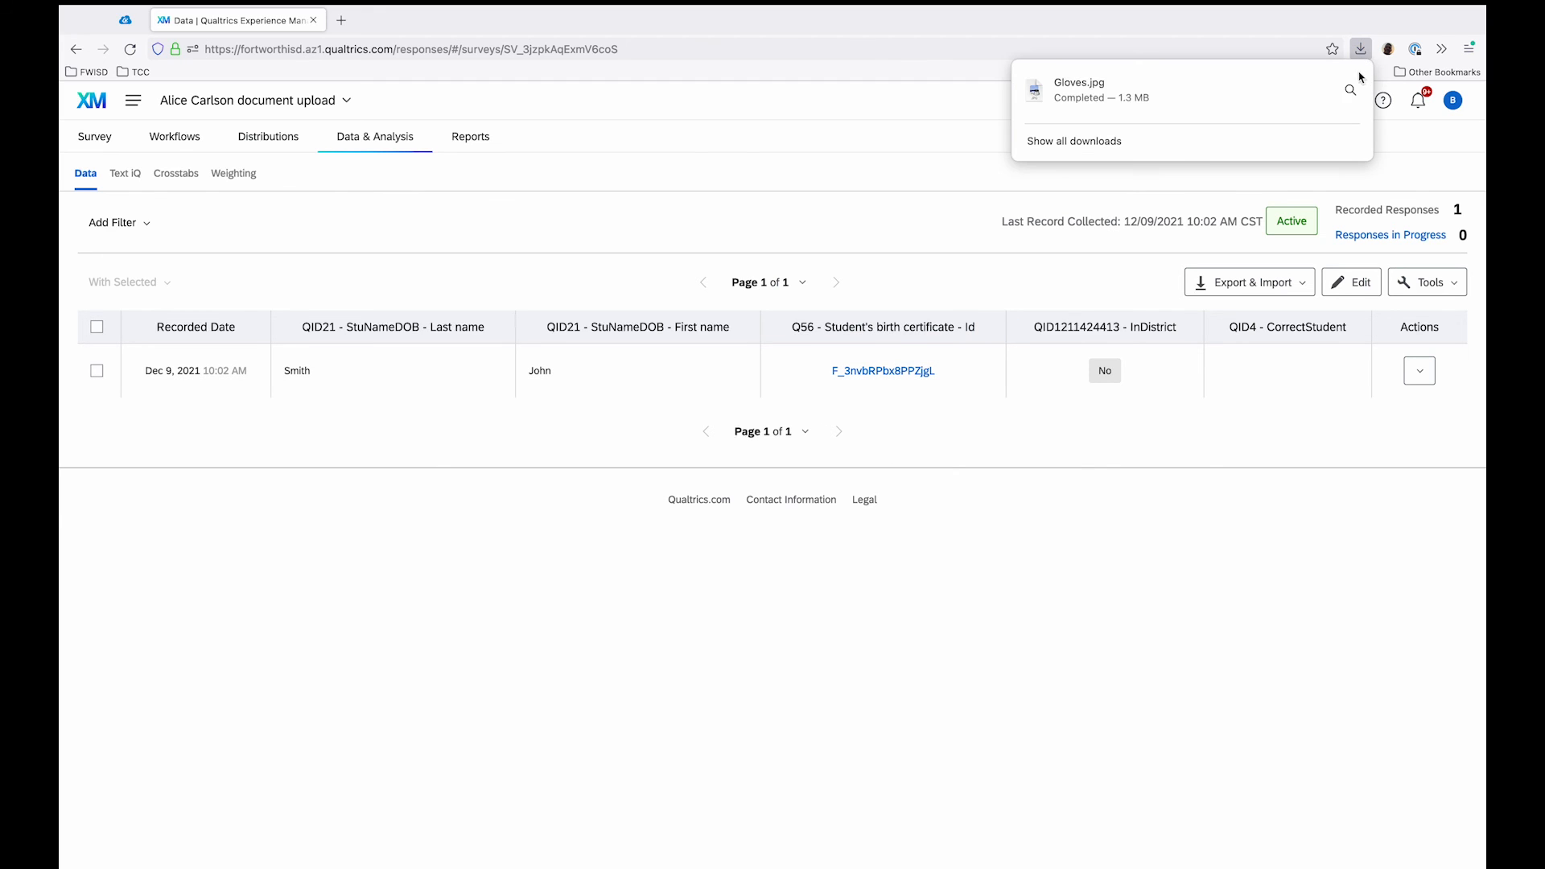
left_click(1322, 99)
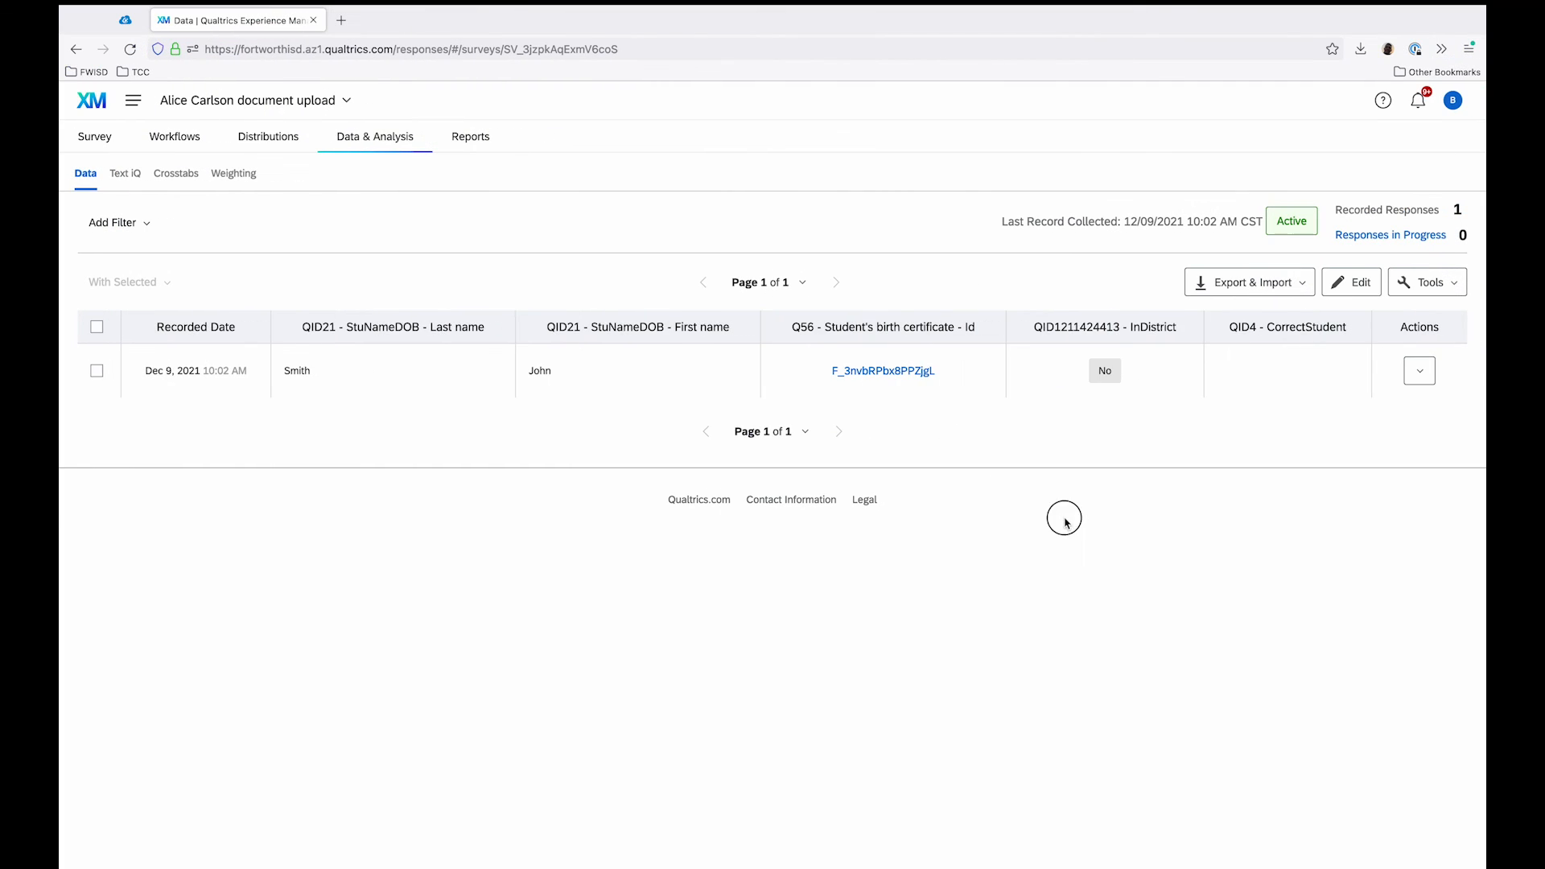
left_click(1048, 385)
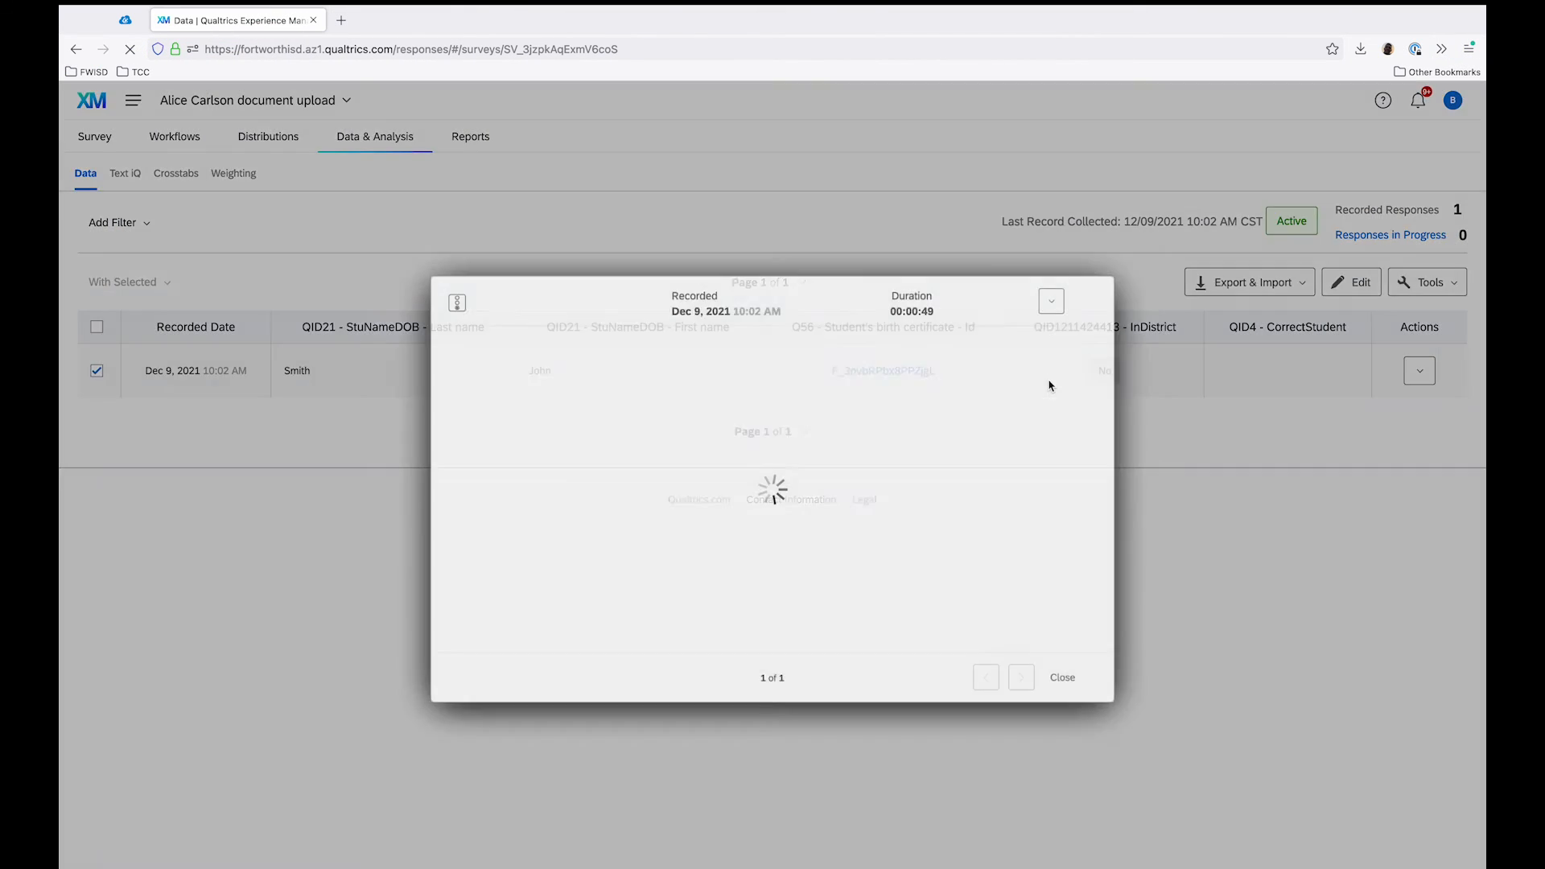
left_click(1093, 697)
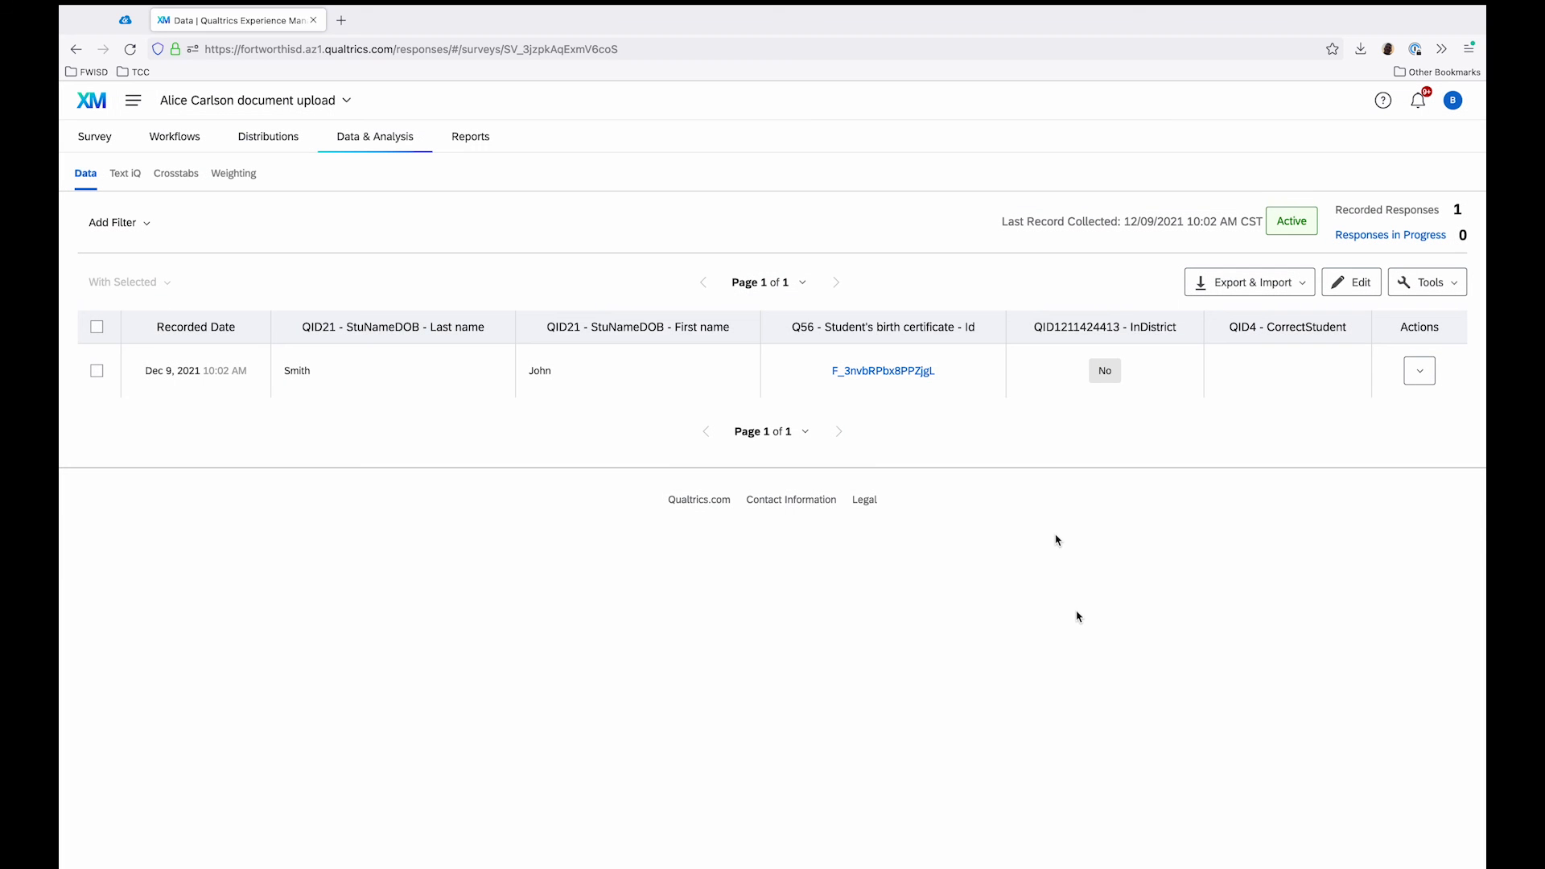
Step: Review the data export option for user-submitted files and its description, then close the export dialog without downloading
left_click(1253, 283)
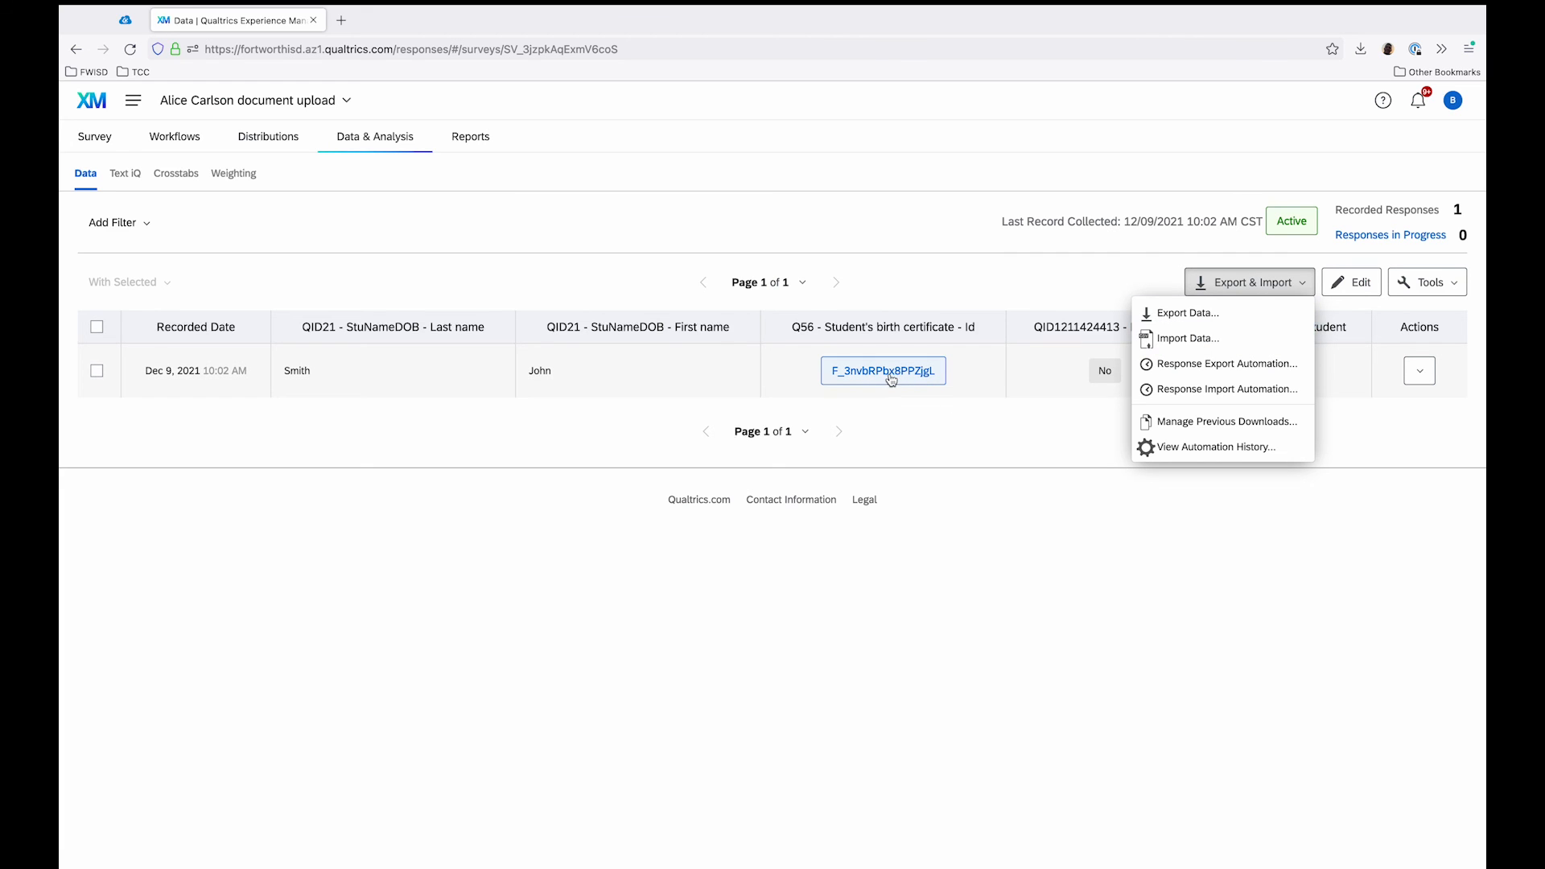
left_click(1182, 313)
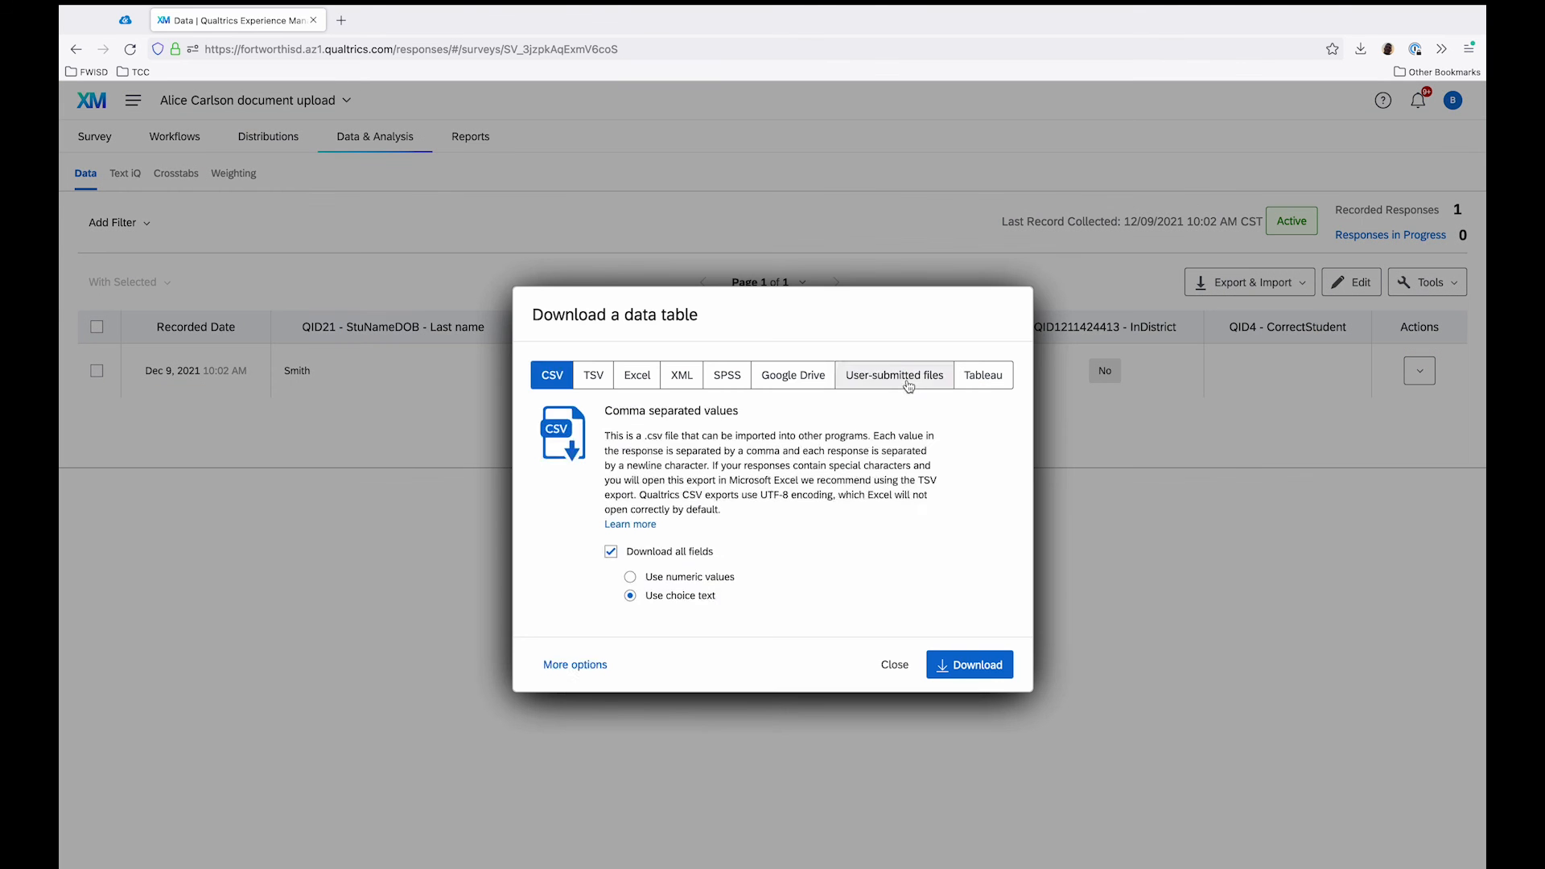
left_click(894, 375)
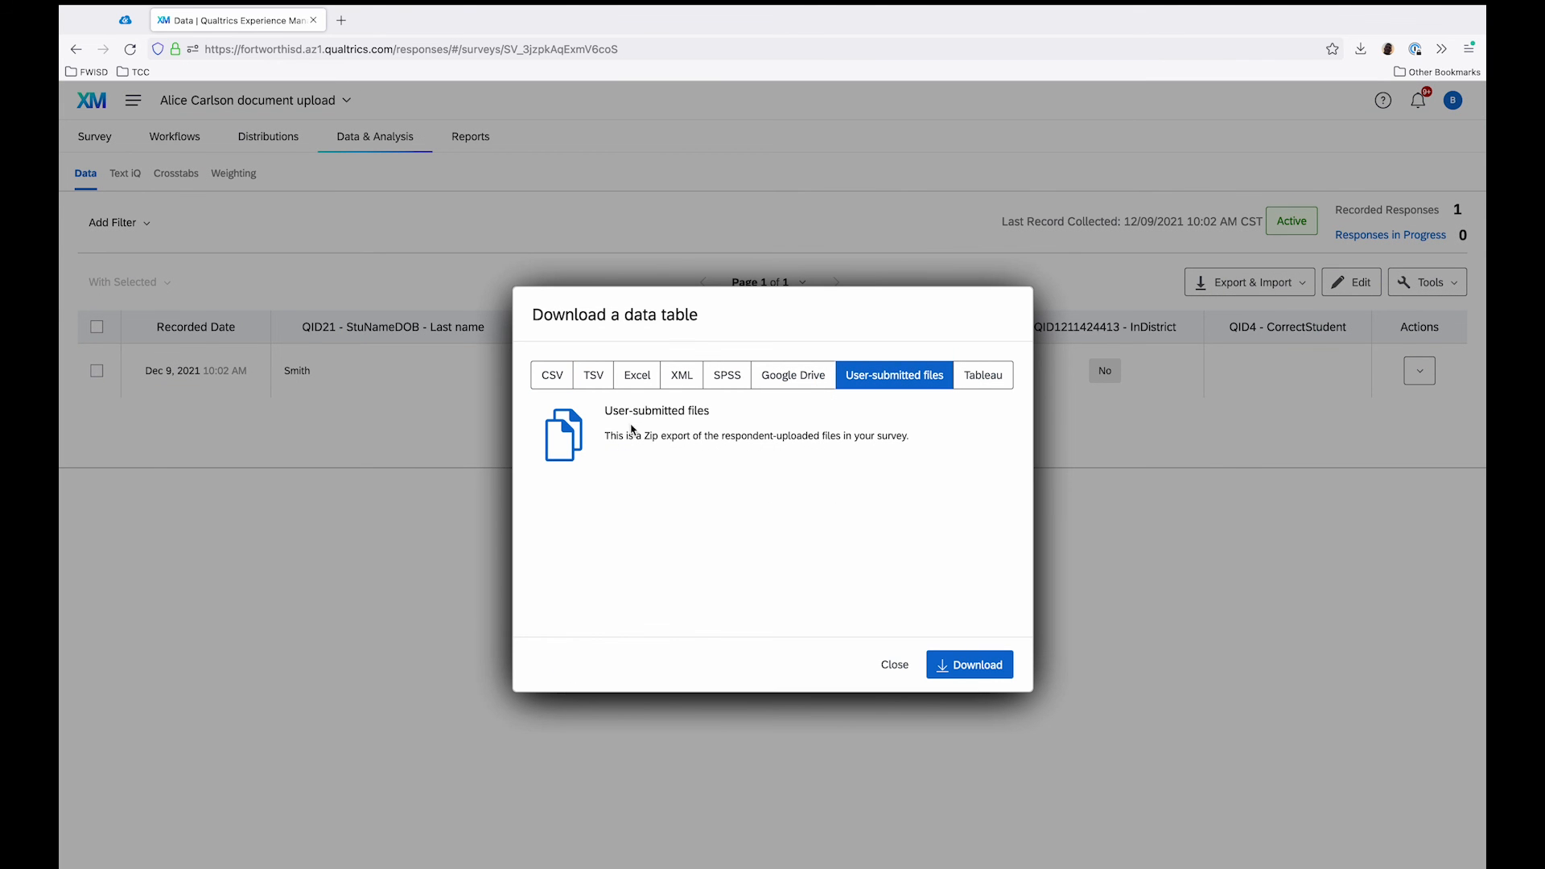
left_click_drag(613, 439, 908, 439)
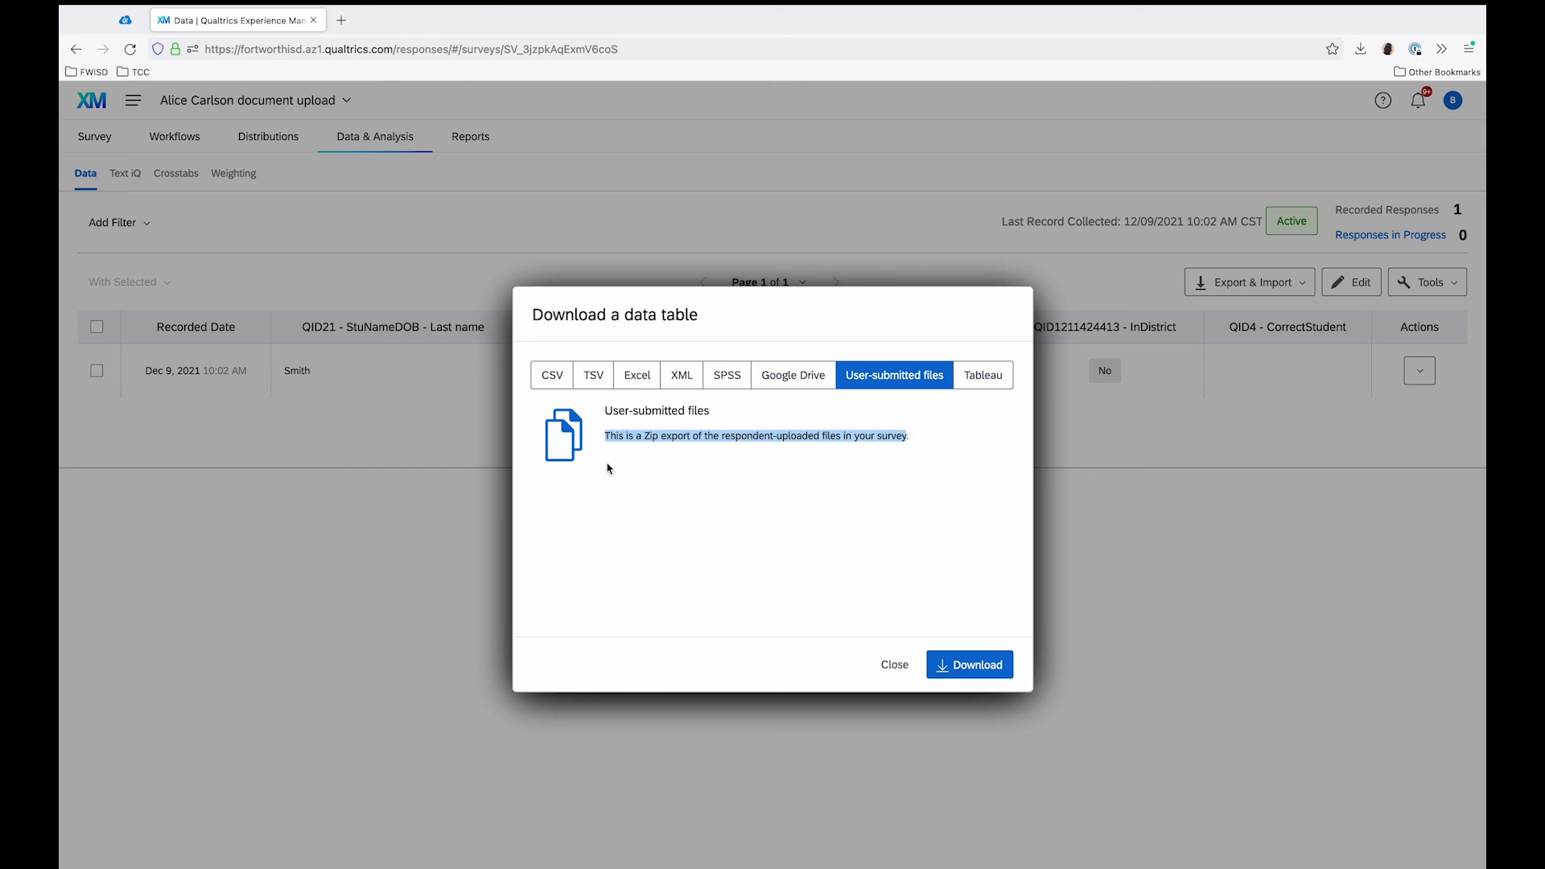
triple_click(652, 440)
left_click(885, 664)
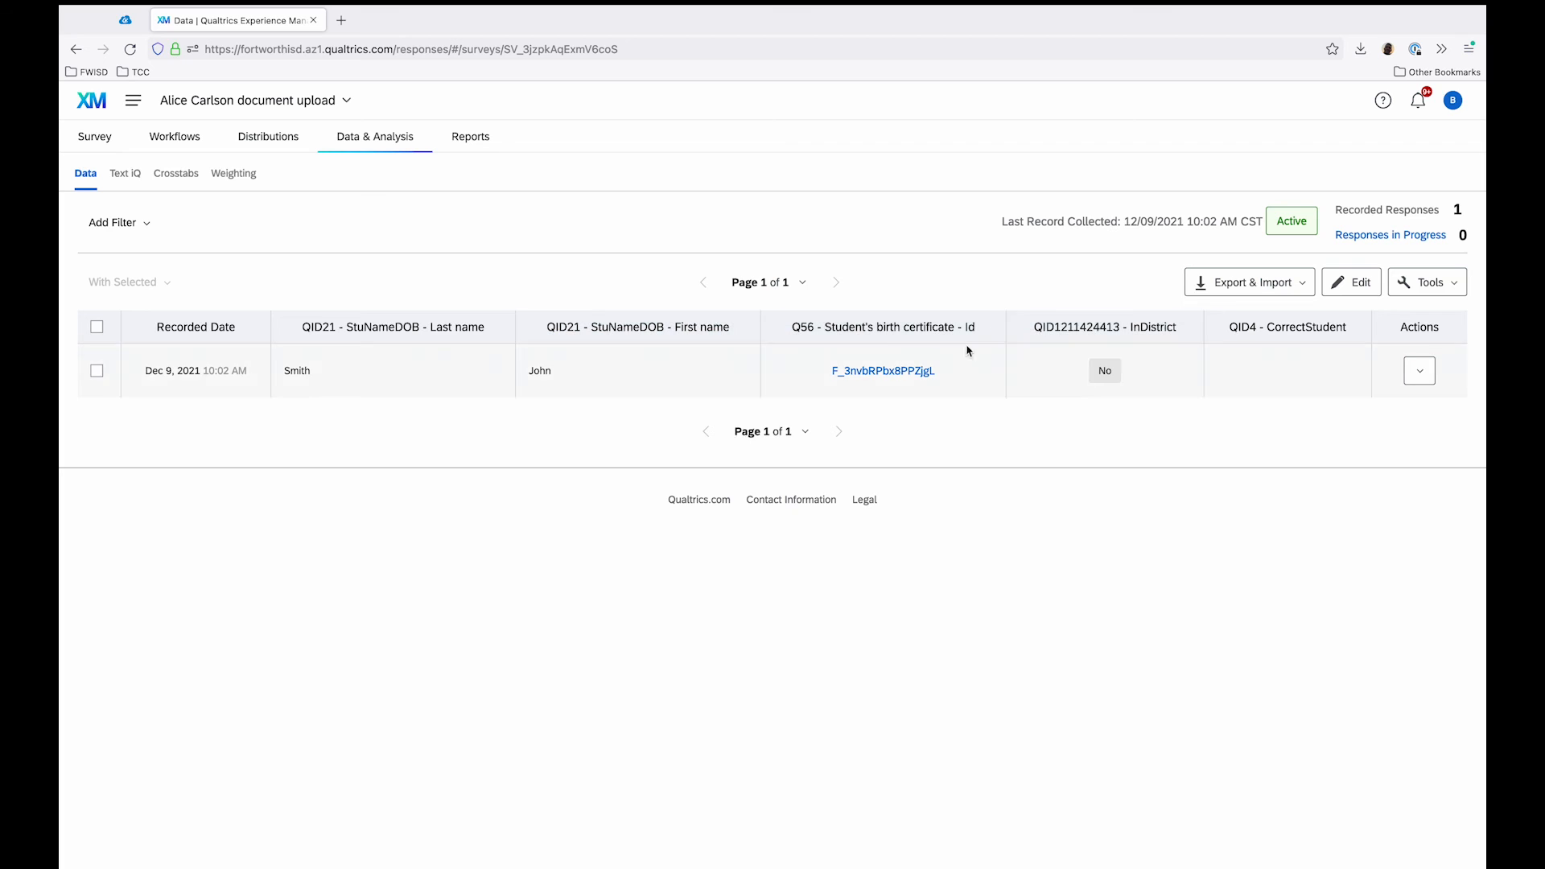
Step: Examine the column choices for the front and back Social Security Card uploads, for placement after StuNameDOB First name
left_click(760, 327)
mouse_move(689, 469)
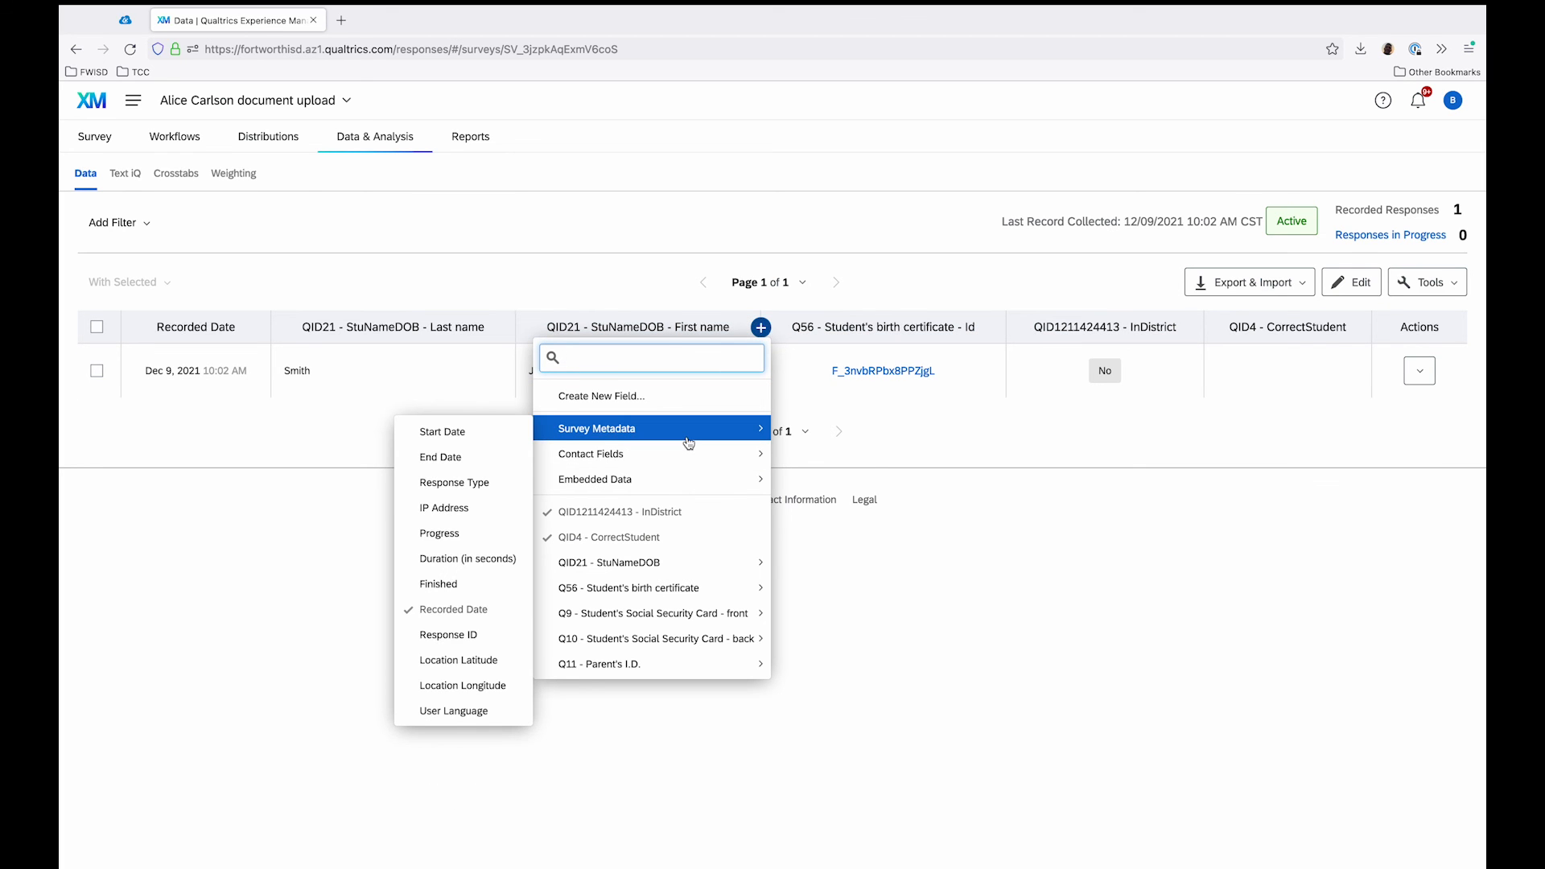
mouse_move(678, 573)
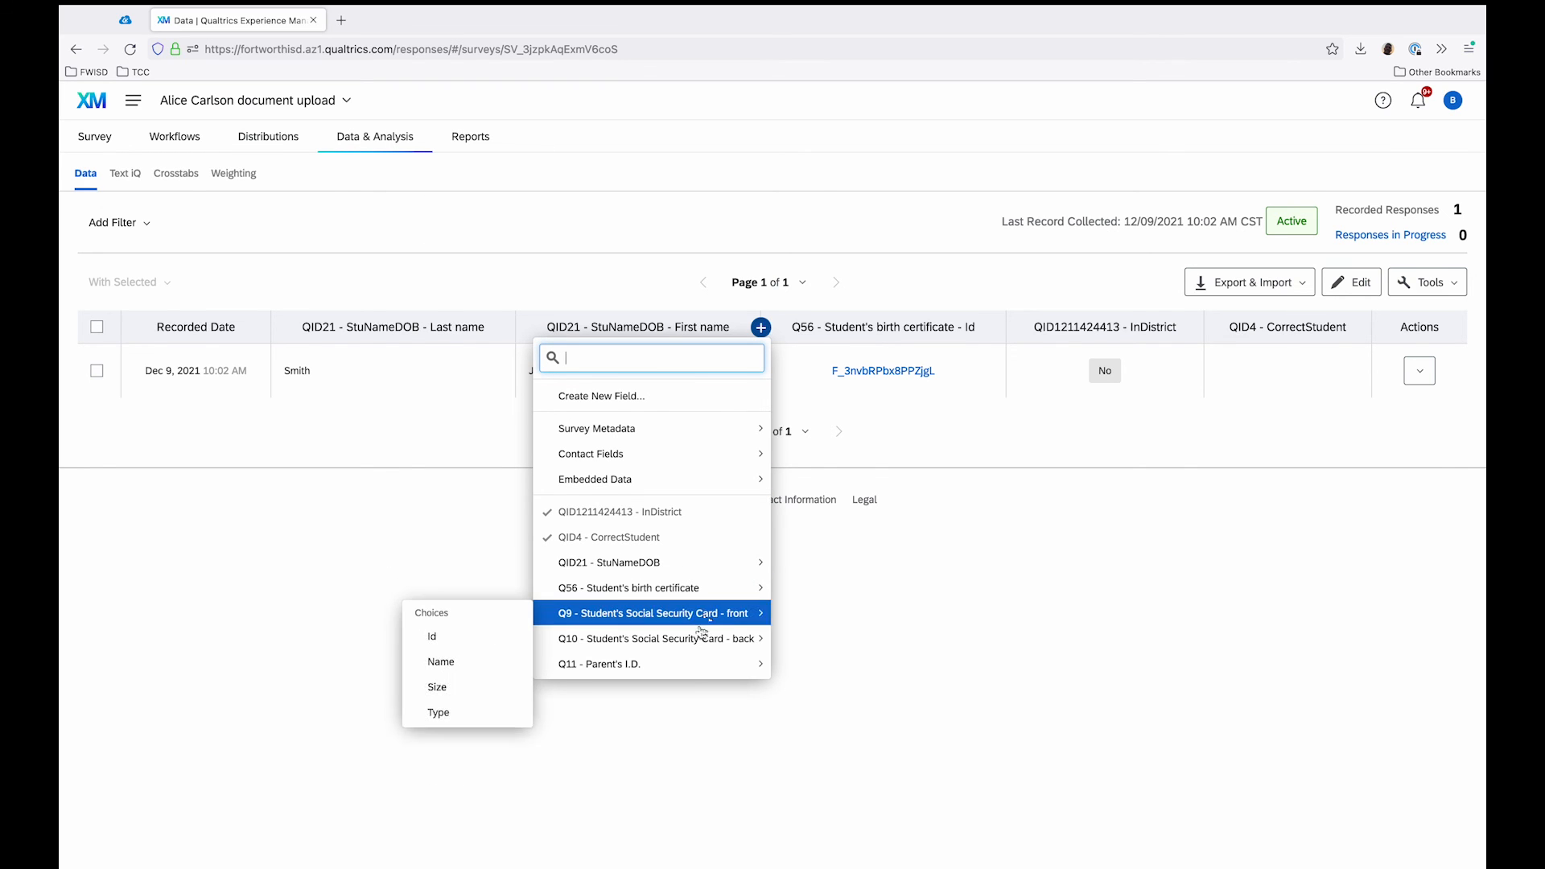
mouse_move(698, 637)
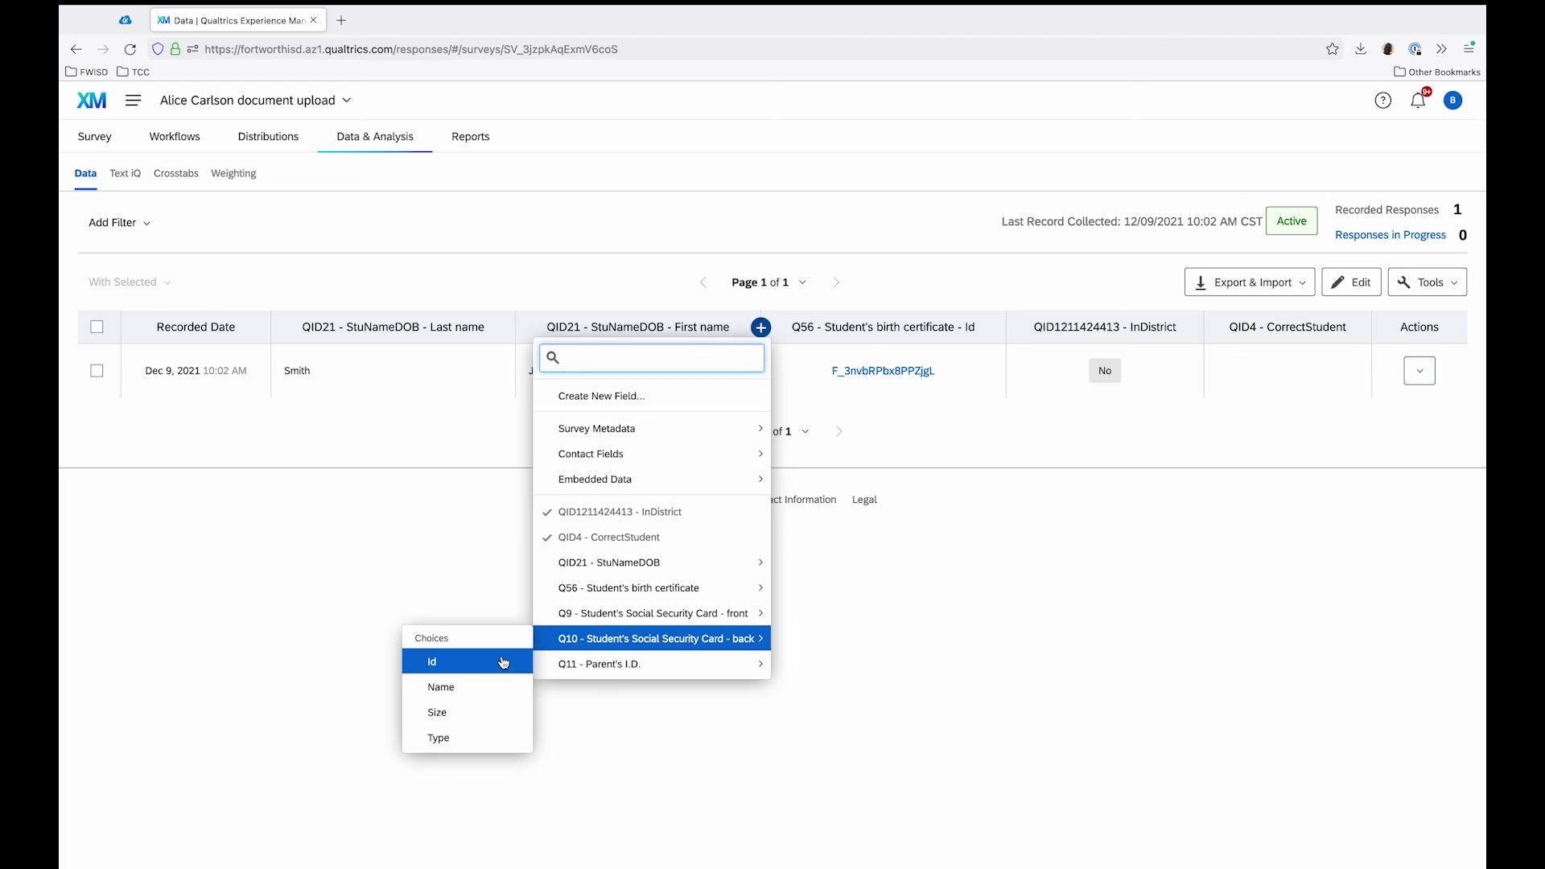
mouse_move(591, 664)
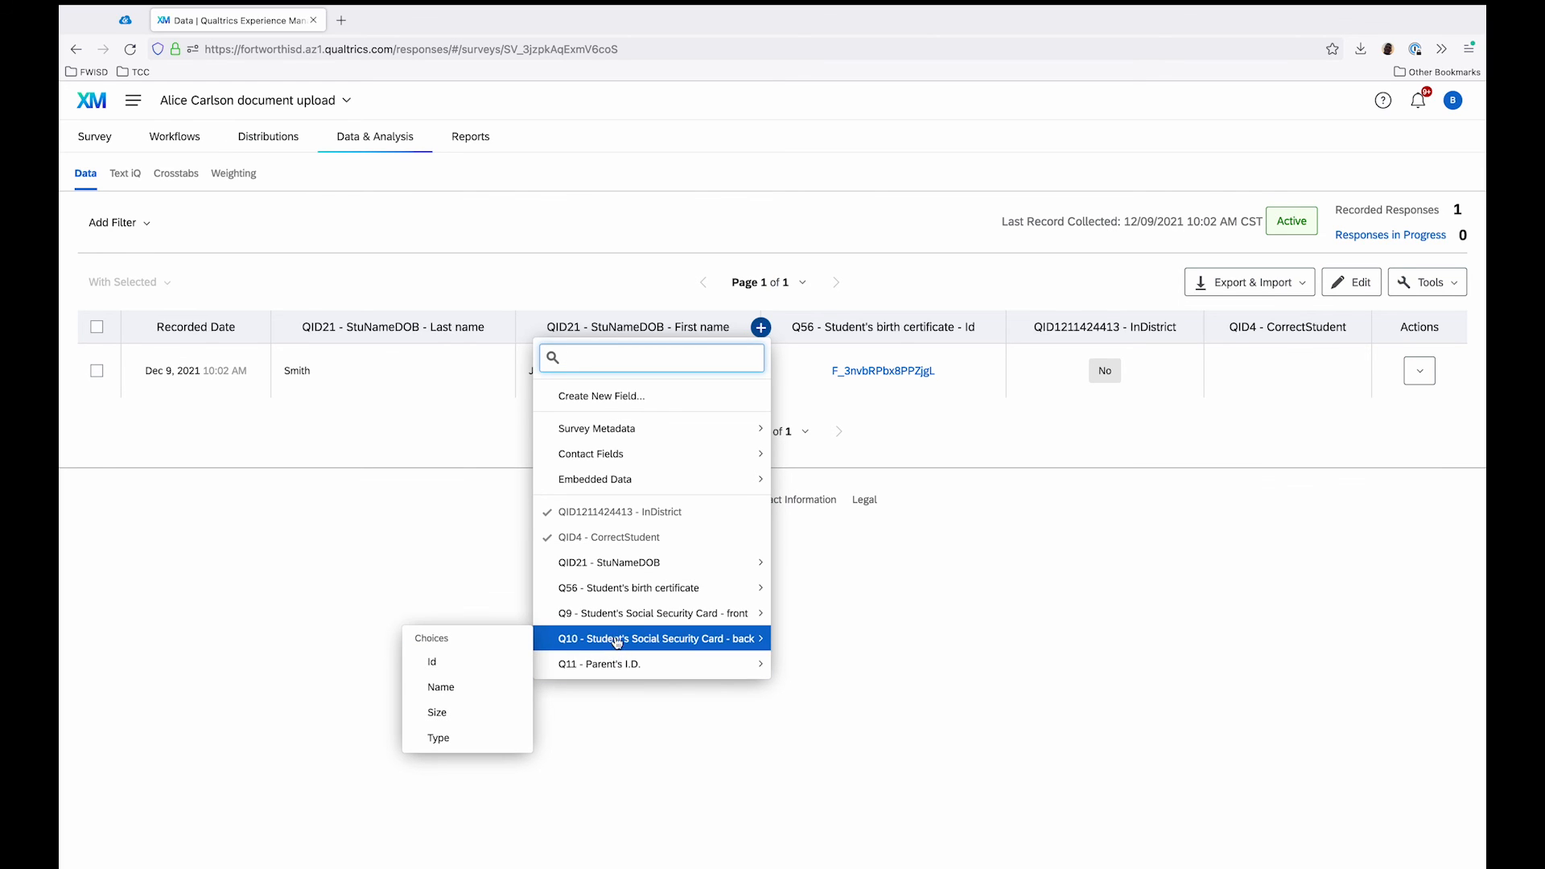